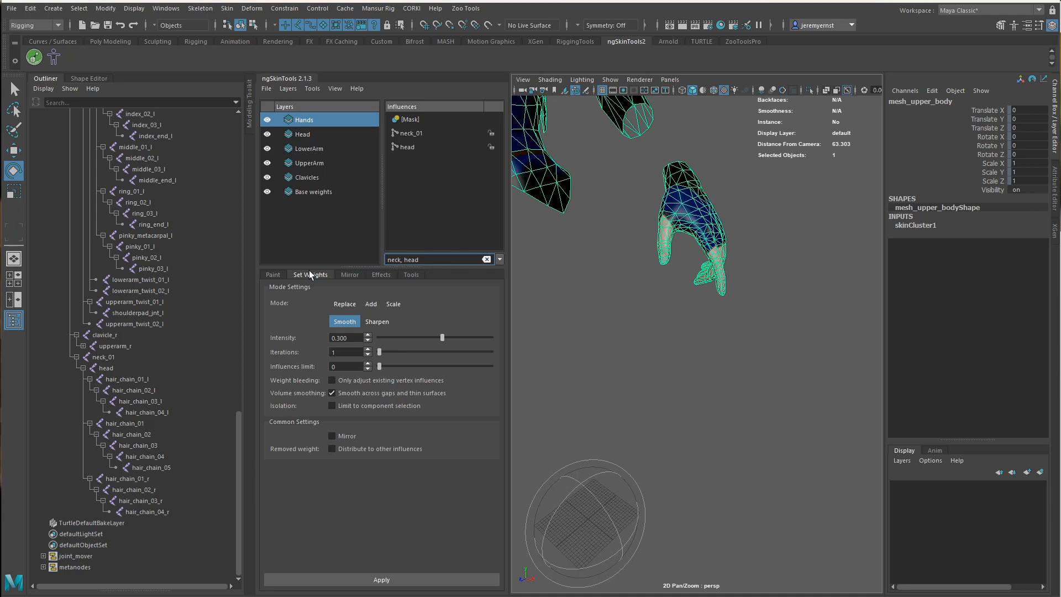
Filter the influences by "hand", start weight painting with hand_l on the Hands layer, and show joints in the viewport
{"action": "key", "text": "ctrl+a"}
{"action": "type", "text": "hand"}
{"action": "left_click", "coordinate": [424, 134]}
{"action": "left_click", "coordinate": [273, 274]}
{"action": "left_click", "coordinate": [332, 579]}
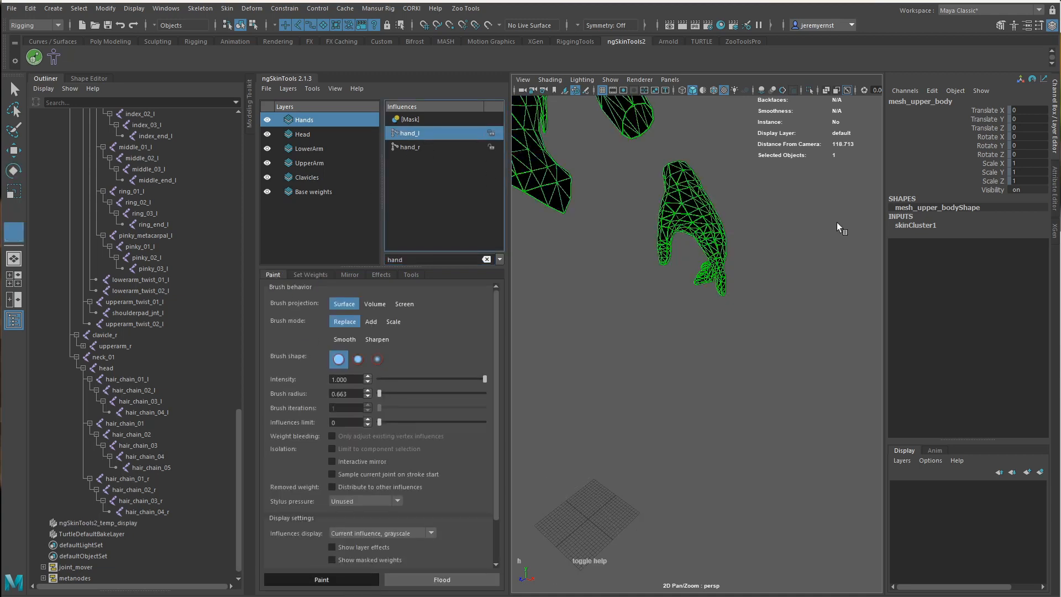
{"action": "left_click", "coordinate": [615, 84]}
{"action": "left_click", "coordinate": [640, 259]}
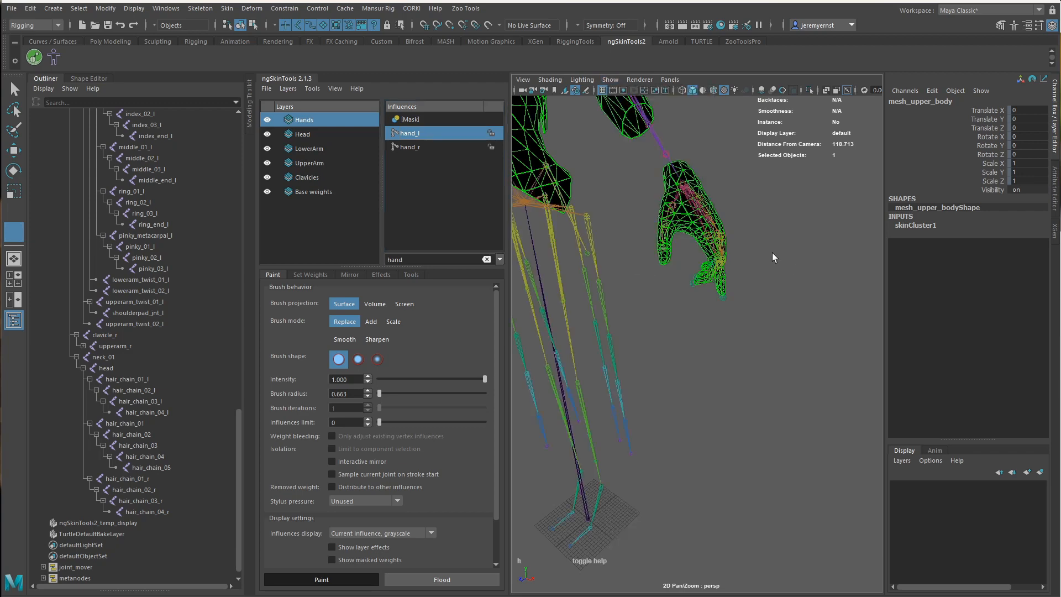
Enlarge the brush radius to 2.370 and paint full hand_l weight over the back and fingers of the left hand
{"action": "right_click_drag", "start_coordinate": [771, 254], "coordinate": [713, 217], "text": "alt"}
{"action": "middle_click_drag", "start_coordinate": [713, 217], "coordinate": [672, 339], "text": "alt"}
{"action": "right_click_drag", "start_coordinate": [671, 340], "coordinate": [662, 282], "text": "alt"}
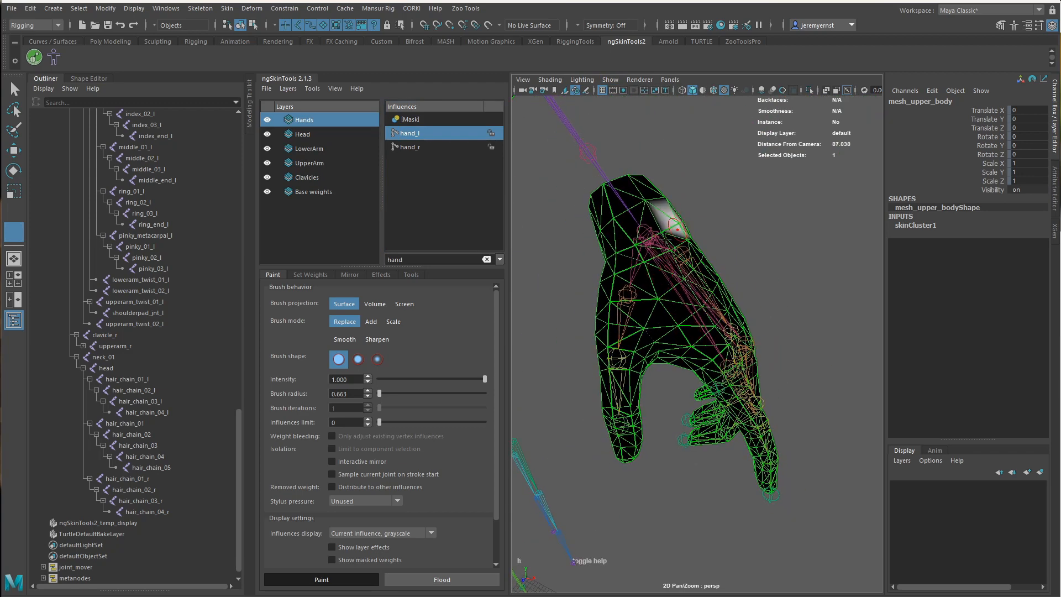
{"action": "mouse_move", "coordinate": [665, 239]}
{"action": "left_mouse_down"}
{"action": "mouse_move", "coordinate": [615, 252]}
{"action": "mouse_move", "coordinate": [678, 277]}
{"action": "left_mouse_up"}
{"action": "key", "text": "b"}
{"action": "mouse_move", "coordinate": [679, 277]}
{"action": "left_mouse_down"}
{"action": "mouse_move", "coordinate": [626, 308]}
{"action": "mouse_move", "coordinate": [625, 414]}
{"action": "mouse_move", "coordinate": [729, 398]}
{"action": "left_mouse_up"}
{"action": "mouse_move", "coordinate": [716, 445]}
{"action": "left_mouse_down"}
{"action": "mouse_move", "coordinate": [769, 490]}
{"action": "mouse_move", "coordinate": [658, 385]}
{"action": "left_mouse_up"}
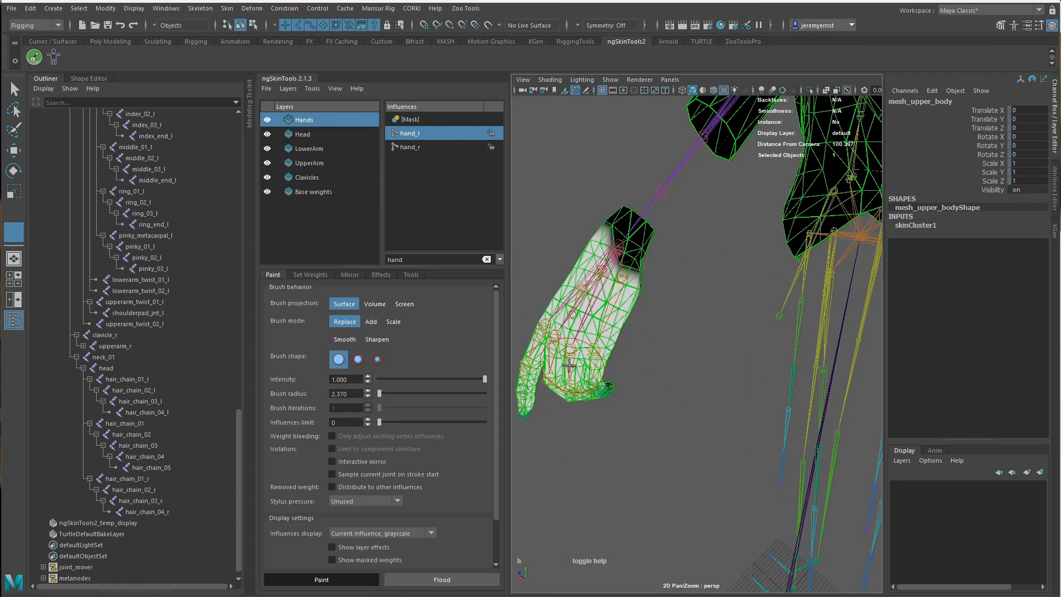
Paint the remaining palm and thumb base of the left hand with full hand_l weight up to the wrist, reducing the brush radius to 0.848
{"action": "middle_click_drag", "start_coordinate": [633, 382], "coordinate": [690, 373], "text": "alt"}
{"action": "mouse_move", "coordinate": [690, 373]}
{"action": "left_mouse_down", "text": "alt"}
{"action": "mouse_move", "coordinate": [648, 382]}
{"action": "mouse_move", "coordinate": [646, 369]}
{"action": "left_mouse_up", "text": "alt"}
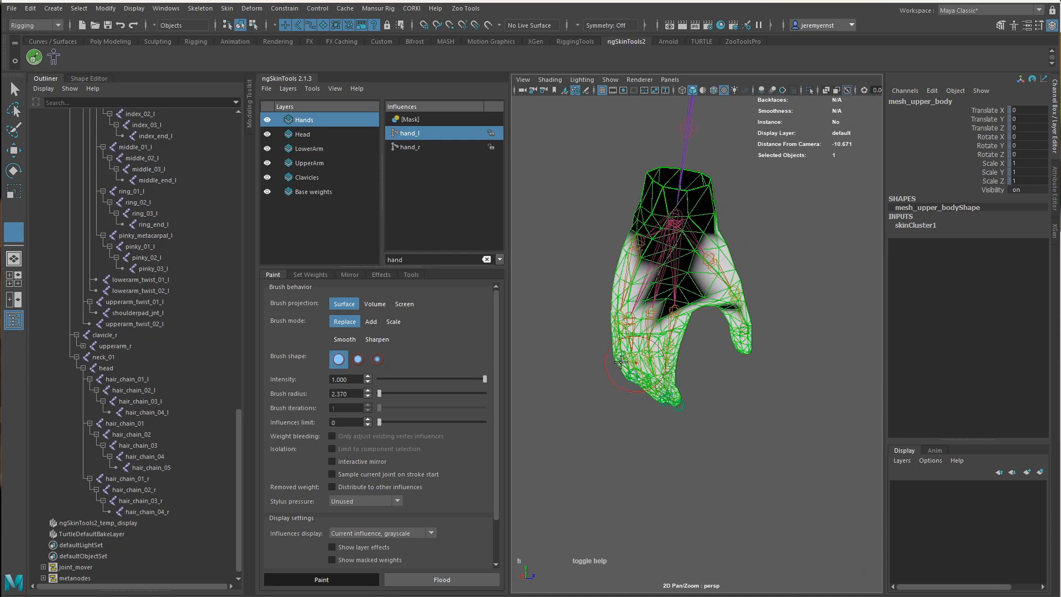
{"action": "left_click_drag", "start_coordinate": [697, 300], "coordinate": [634, 305]}
{"action": "left_click_drag", "start_coordinate": [680, 268], "coordinate": [649, 299], "text": "alt"}
{"action": "right_click_drag", "start_coordinate": [649, 299], "coordinate": [681, 293], "text": "alt"}
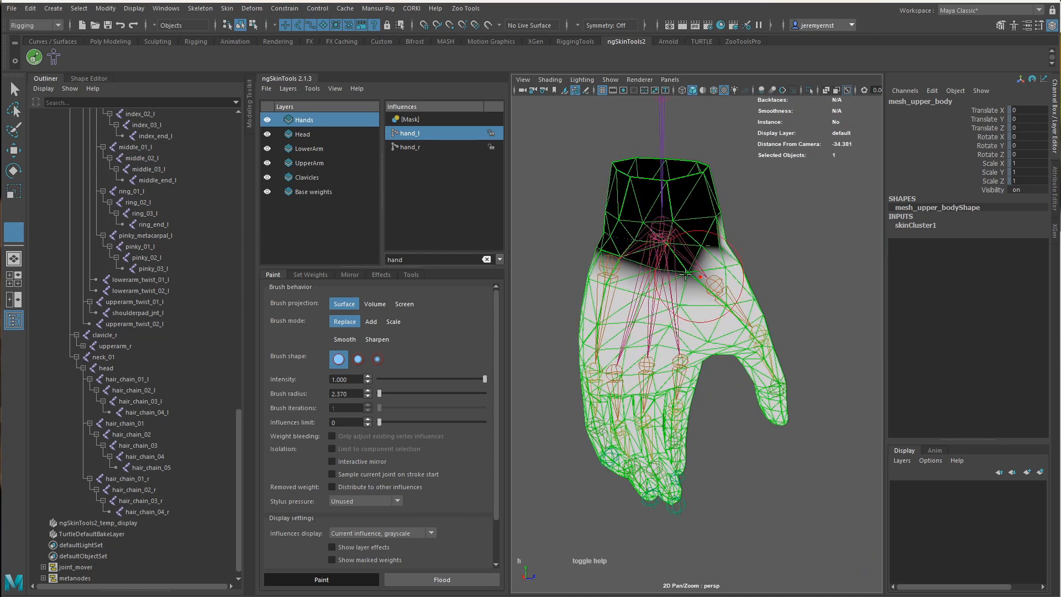
{"action": "mouse_move", "coordinate": [718, 265]}
{"action": "left_mouse_down"}
{"action": "mouse_move", "coordinate": [608, 248]}
{"action": "mouse_move", "coordinate": [740, 284]}
{"action": "left_mouse_up"}
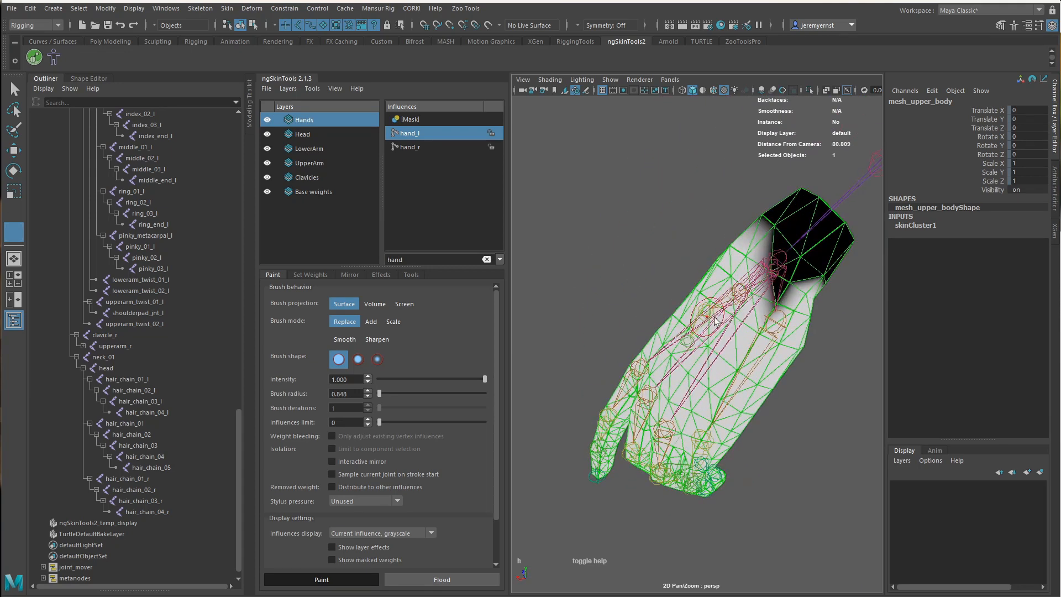
{"action": "right_click_drag", "start_coordinate": [741, 284], "coordinate": [713, 288], "text": "alt"}
{"action": "left_click_drag", "start_coordinate": [713, 288], "coordinate": [662, 287], "text": "alt"}
{"action": "key", "text": "w"}
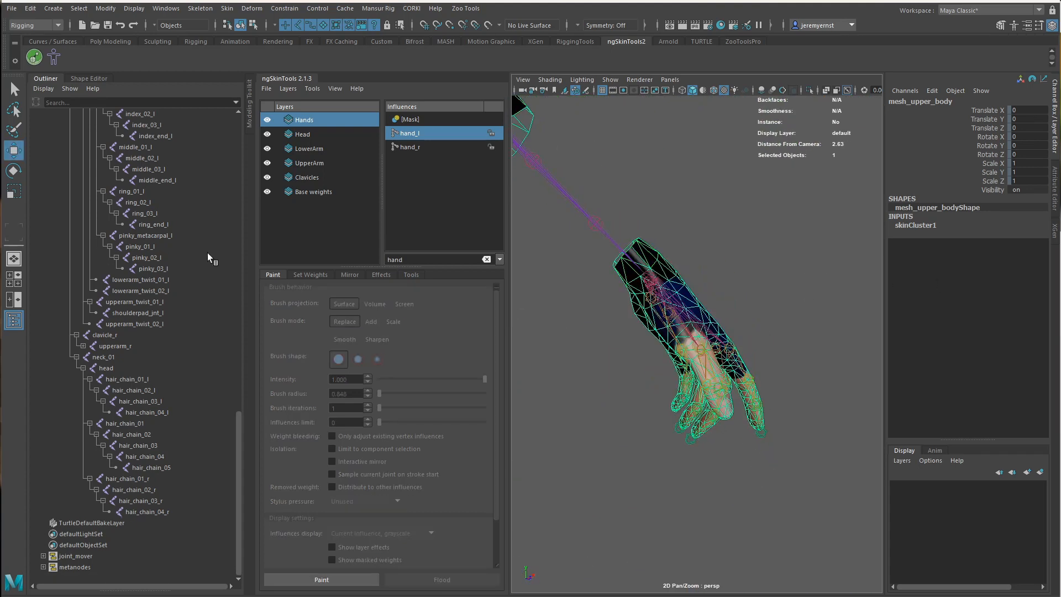
Rotate the hand_l joint to bend the left wrist and test the painted weights
{"action": "scroll", "coordinate": [207, 253], "scroll_direction": "up", "scroll_amount": 10}
{"action": "left_click", "coordinate": [811, 299]}
{"action": "left_click", "coordinate": [653, 274]}
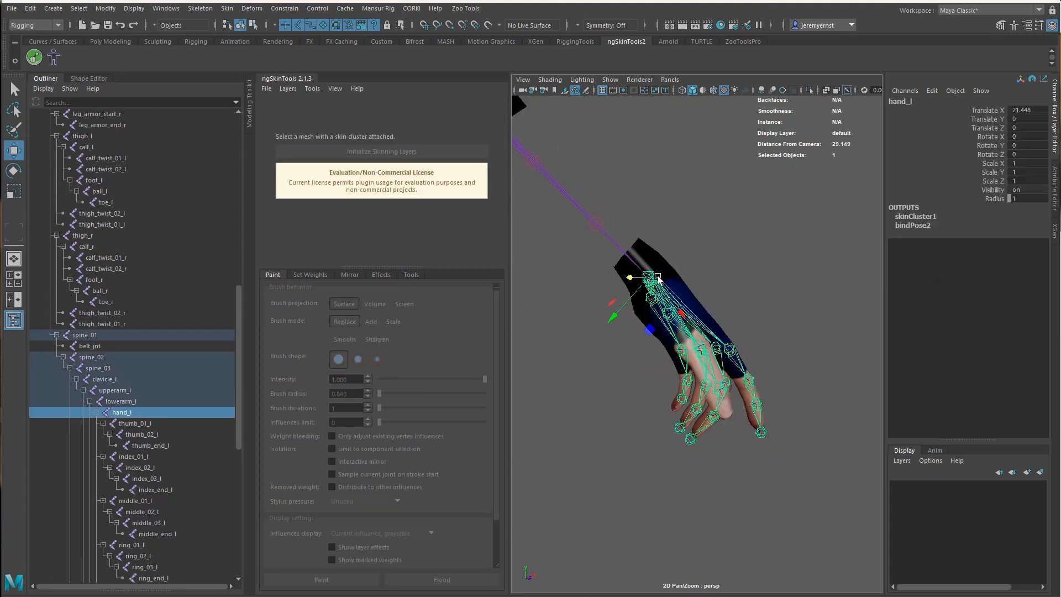
{"action": "key", "text": "e"}
{"action": "left_click_drag", "start_coordinate": [635, 327], "coordinate": [550, 289]}
{"action": "left_click_drag", "start_coordinate": [633, 372], "coordinate": [691, 381], "text": "alt"}
Reselect the upper body mesh and smooth the Hands layer weights twice at intensity 0.300
{"action": "key", "text": "q"}
{"action": "left_click", "coordinate": [671, 279]}
{"action": "right_click_drag", "start_coordinate": [686, 301], "coordinate": [731, 337], "text": "alt"}
{"action": "middle_click_drag", "start_coordinate": [731, 337], "coordinate": [751, 354], "text": "alt"}
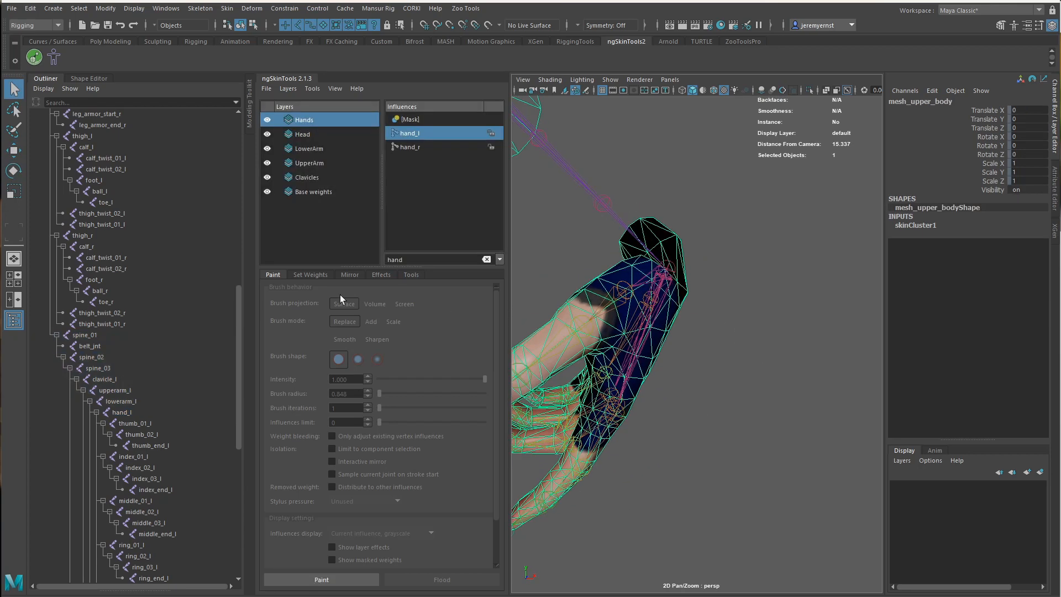
{"action": "left_click", "coordinate": [315, 276]}
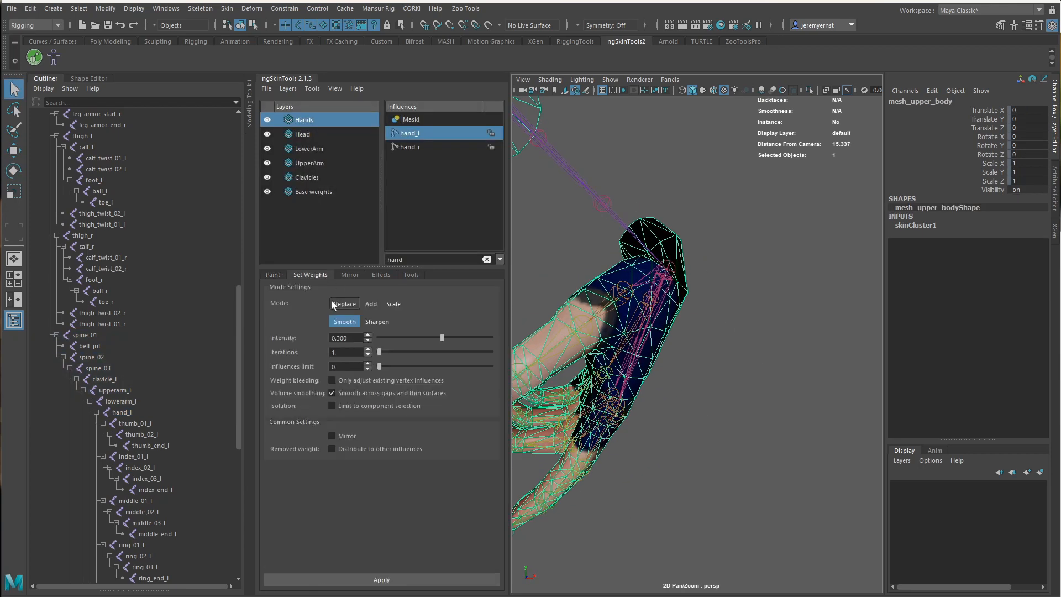
{"action": "left_click", "coordinate": [388, 583]}
{"action": "left_click", "coordinate": [383, 584]}
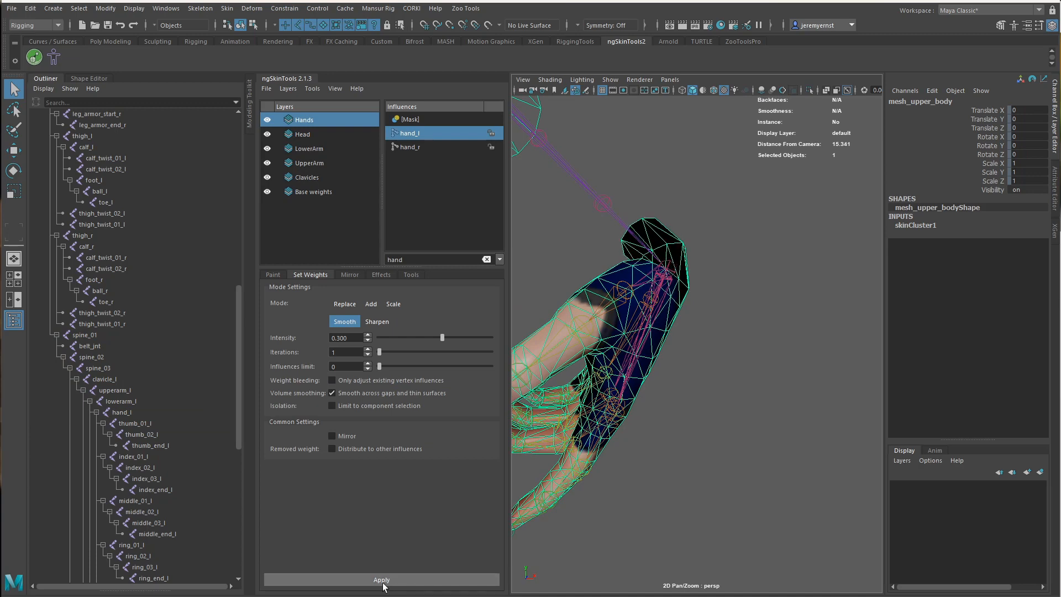
Examine the deformation of the bent left wrist from several sides
{"action": "left_click_drag", "start_coordinate": [690, 534], "coordinate": [746, 467], "text": "alt"}
{"action": "left_click", "coordinate": [680, 349]}
{"action": "left_click_drag", "start_coordinate": [675, 344], "coordinate": [619, 268], "text": "alt"}
{"action": "left_click", "coordinate": [619, 269]}
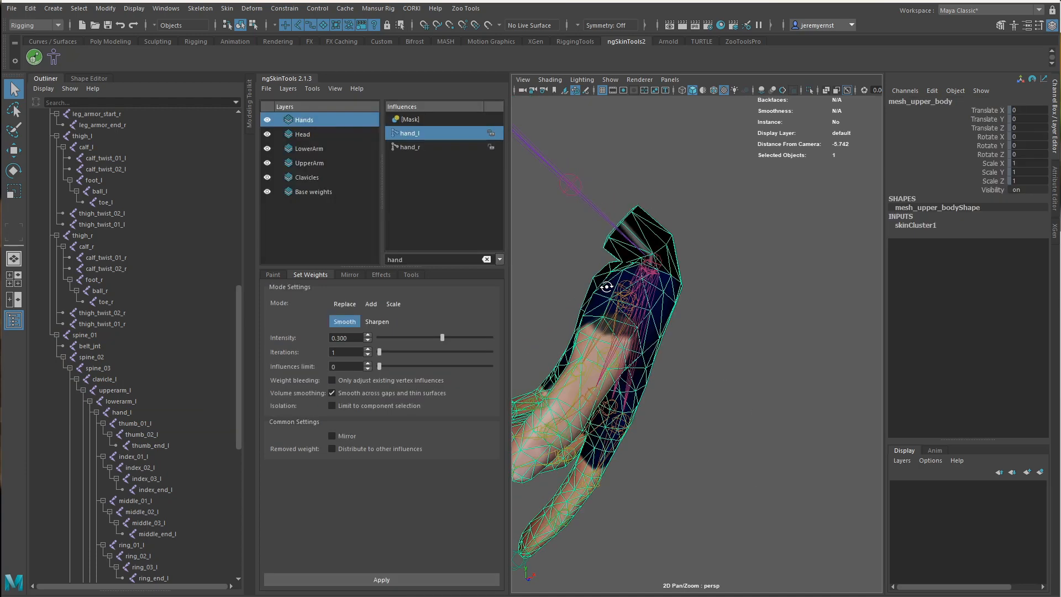
{"action": "left_click", "coordinate": [772, 344]}
{"action": "left_click_drag", "start_coordinate": [771, 344], "coordinate": [747, 290], "text": "alt"}
{"action": "left_click", "coordinate": [747, 291]}
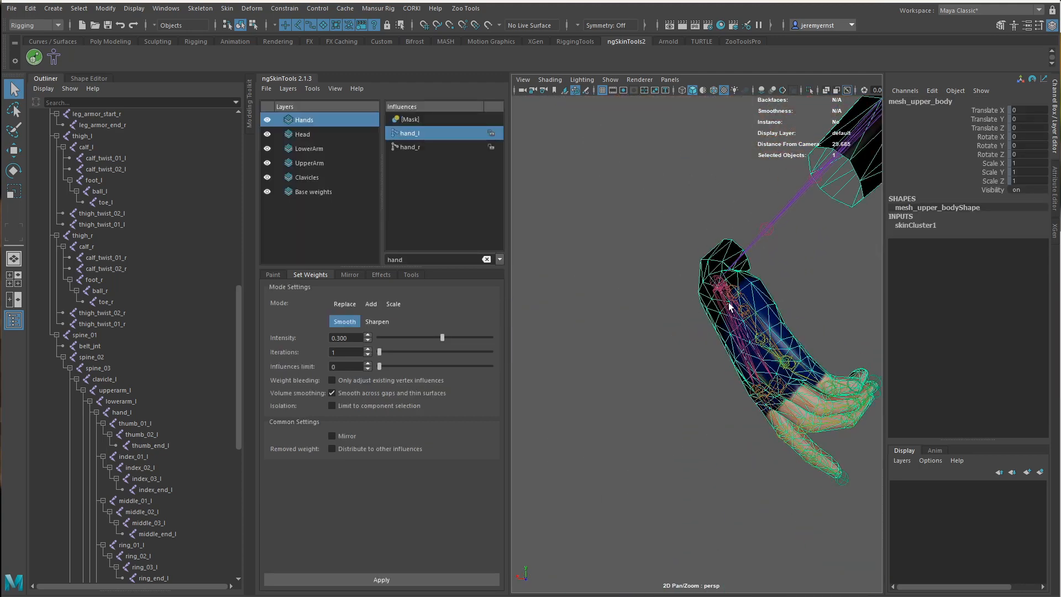
Return the left hand to its unbent rest pose and reselect the upper body mesh
{"action": "left_click", "coordinate": [54, 57]}
{"action": "left_click", "coordinate": [826, 402]}
{"action": "left_click_drag", "start_coordinate": [826, 402], "coordinate": [745, 225], "text": "alt"}
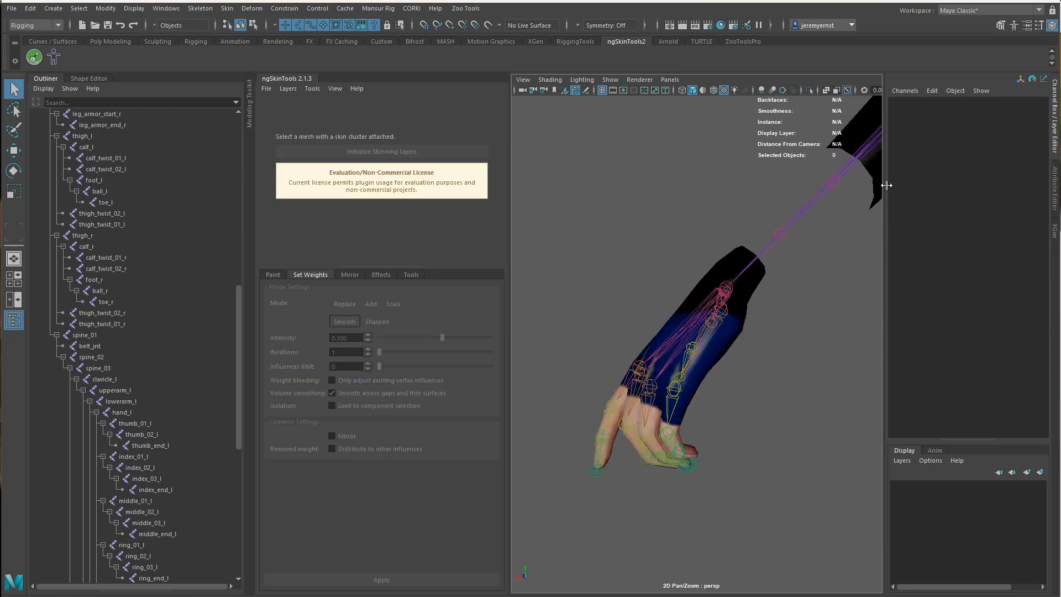
{"action": "left_click_drag", "start_coordinate": [886, 185], "coordinate": [768, 365], "text": "alt"}
{"action": "left_click", "coordinate": [772, 408]}
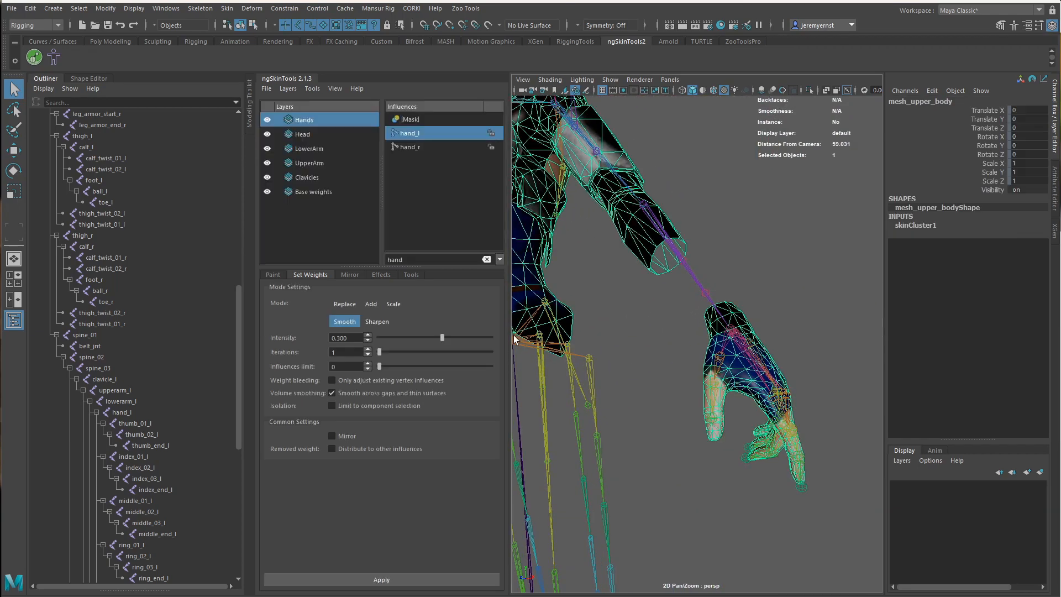
Create a new skinning layer named Fingers above the Hands layer
{"action": "left_click", "coordinate": [273, 274]}
{"action": "left_click", "coordinate": [288, 88]}
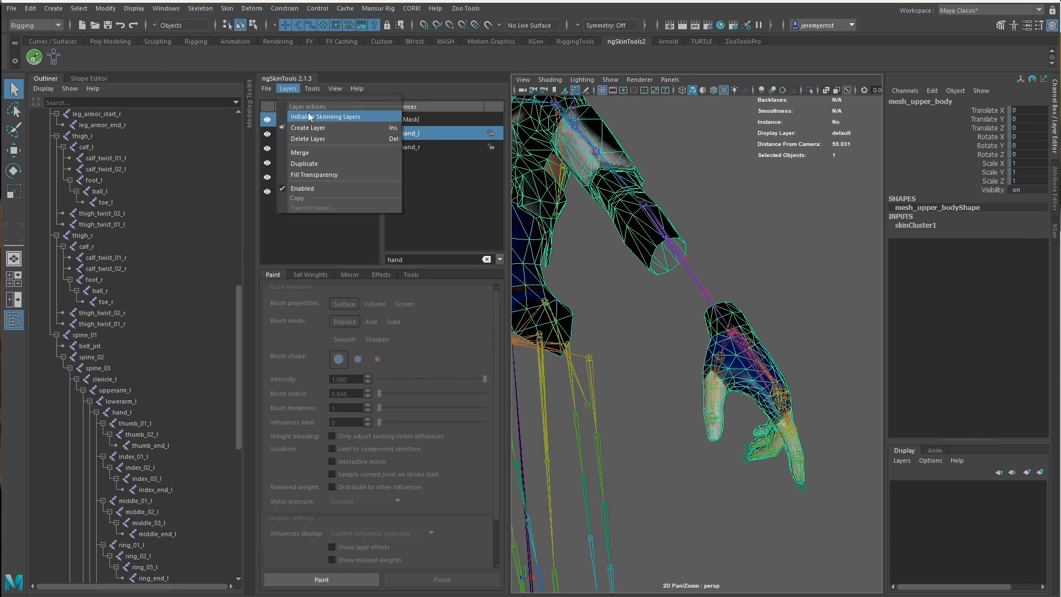
{"action": "left_click", "coordinate": [311, 126]}
{"action": "type", "text": "F"}
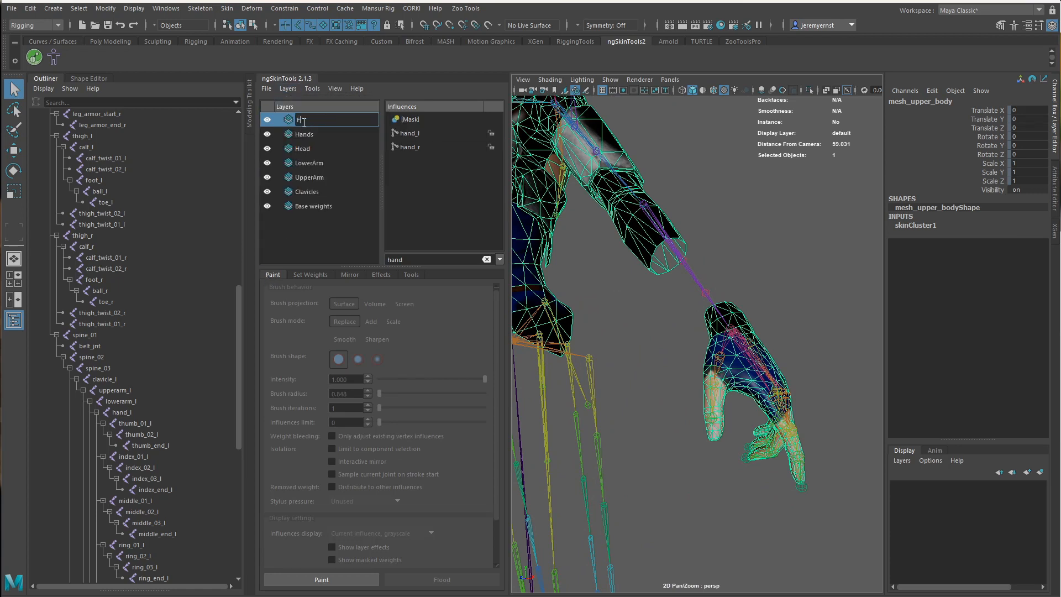
{"action": "type", "text": "ingers"}
{"action": "key", "text": "Return"}
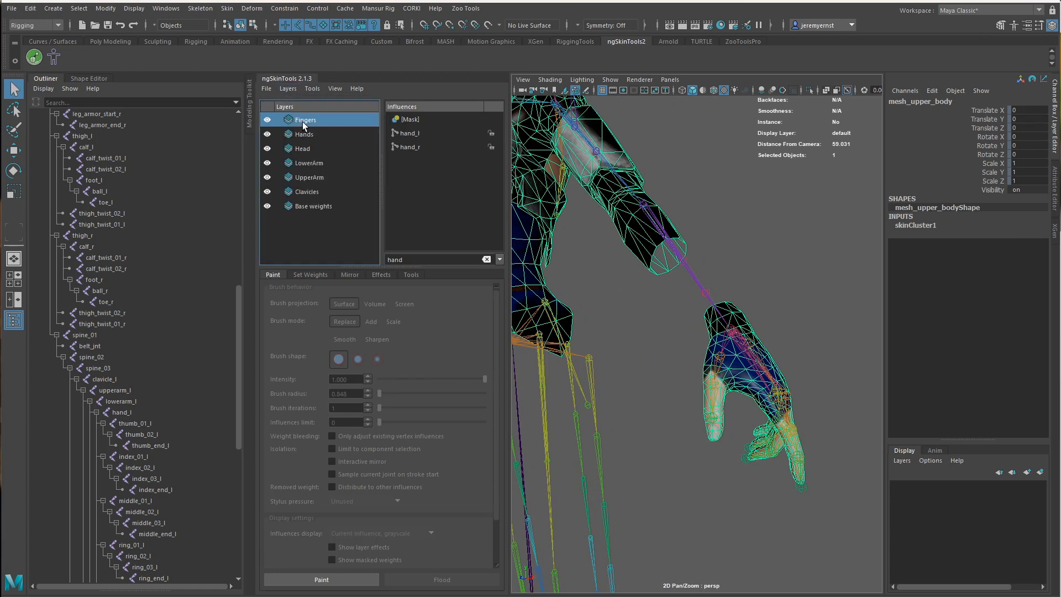
Filter the influences by "thumb, index, middle, ring, pinky" and look through the matching finger joints
{"action": "left_click", "coordinate": [424, 260]}
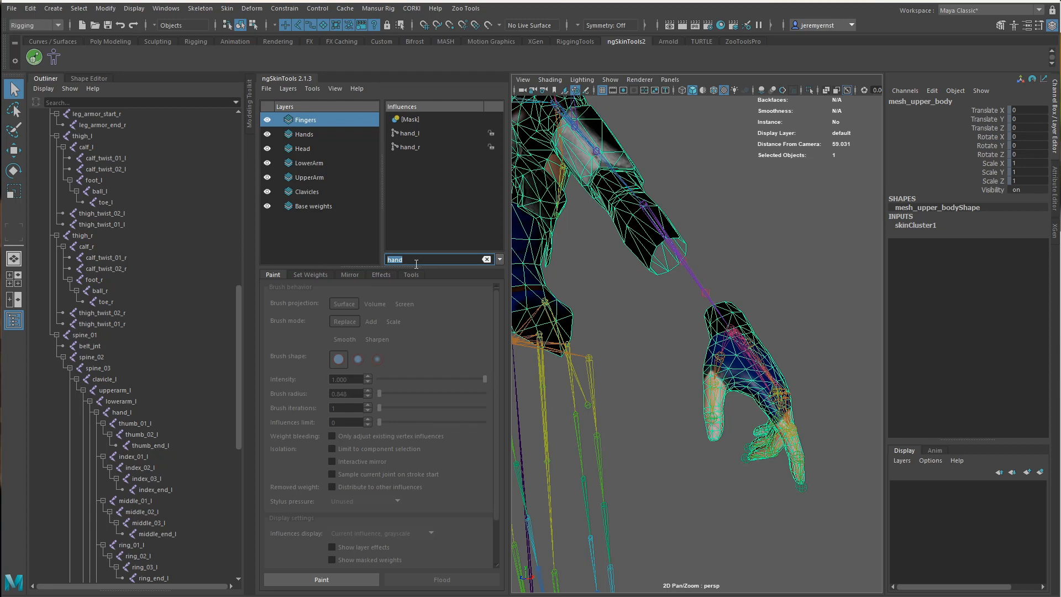
{"action": "type", "text": "thumb, ind"}
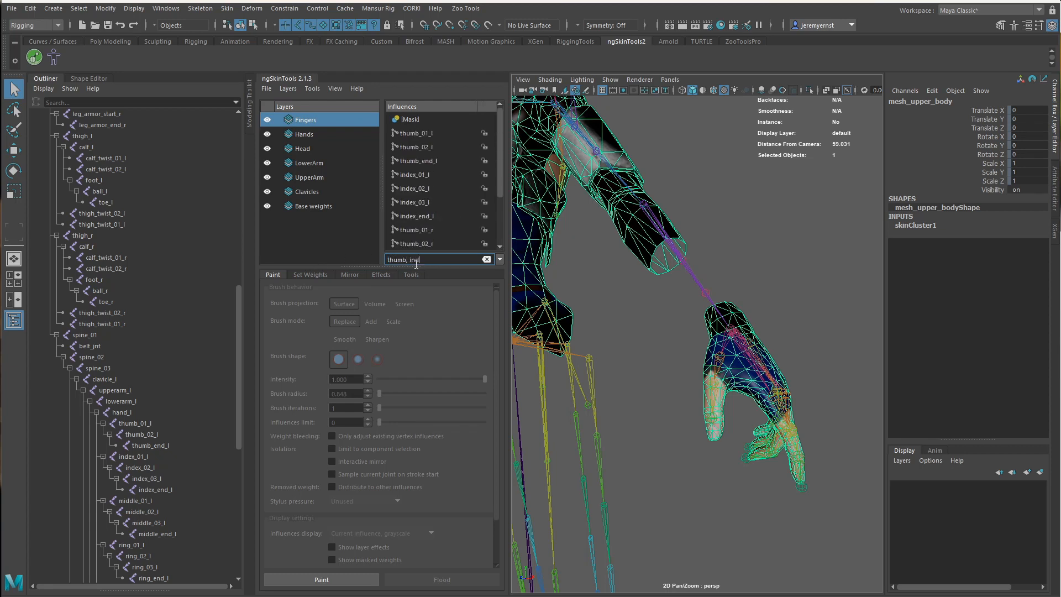
{"action": "type", "text": "ex, middle, ring, pinky"}
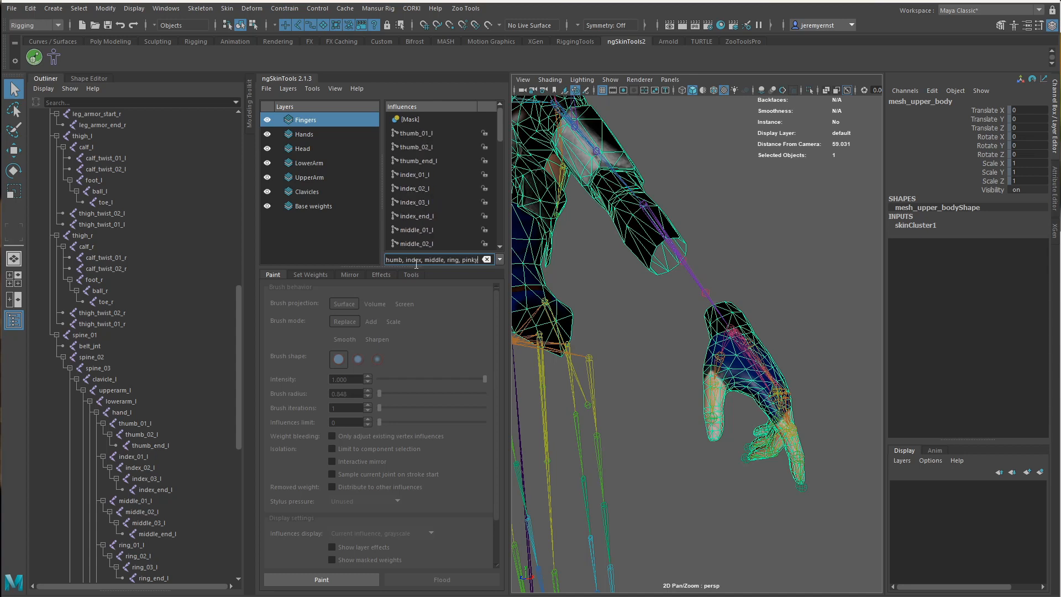
{"action": "scroll", "coordinate": [442, 206], "scroll_direction": "down", "scroll_amount": 3}
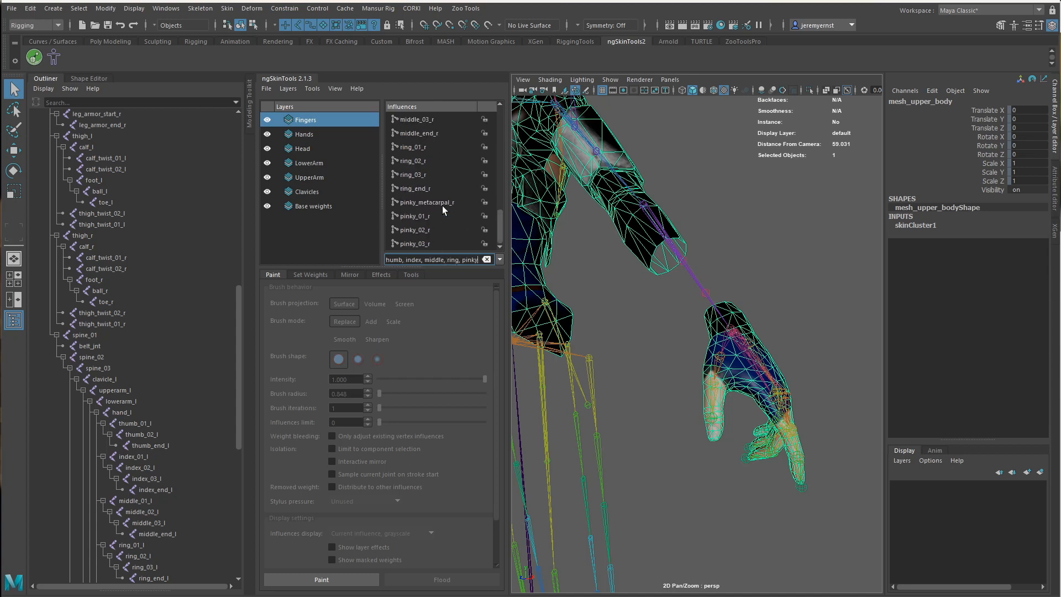
{"action": "scroll", "coordinate": [442, 208], "scroll_direction": "up", "scroll_amount": 10}
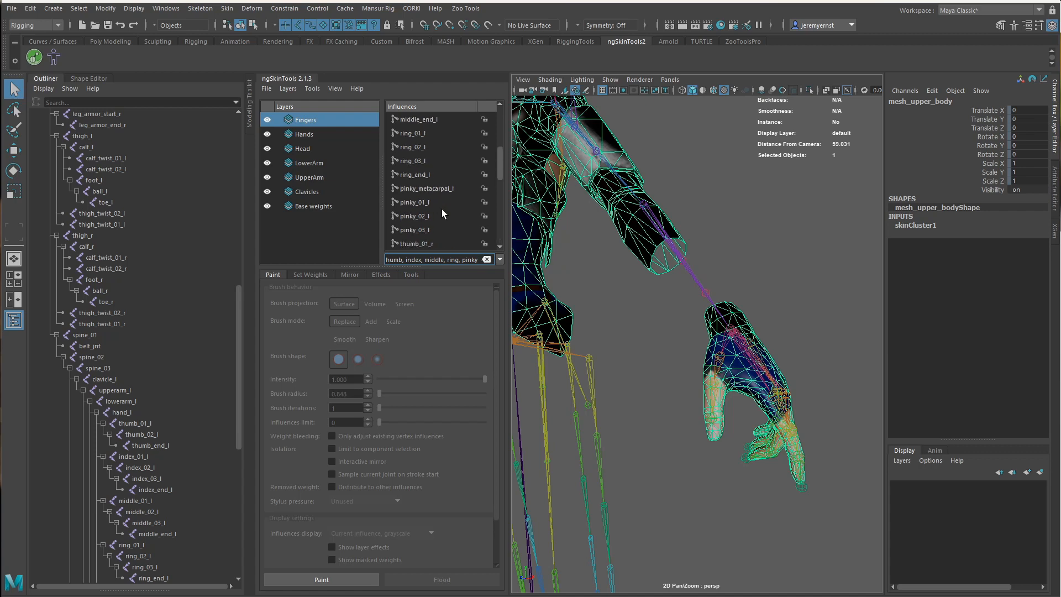
Paint full thumb_01_l weight over the left thumb on the Fingers layer with a brush radius of 0.613
{"action": "left_click", "coordinate": [322, 580]}
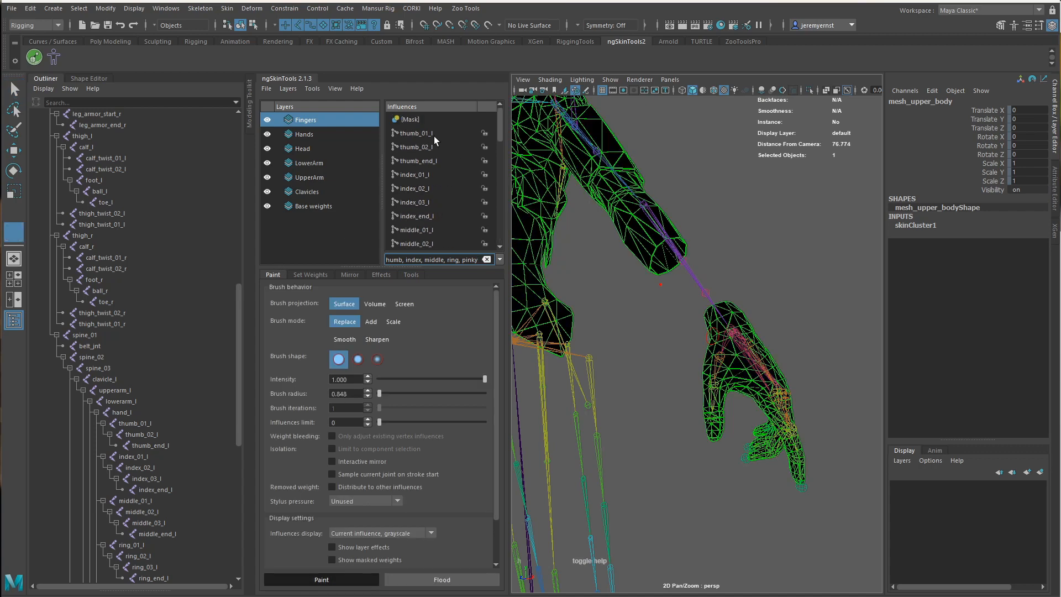
{"action": "left_click", "coordinate": [416, 134]}
{"action": "scroll", "coordinate": [722, 340], "scroll_direction": "up", "scroll_amount": 5}
{"action": "middle_click_drag", "start_coordinate": [723, 339], "coordinate": [703, 312], "text": "alt"}
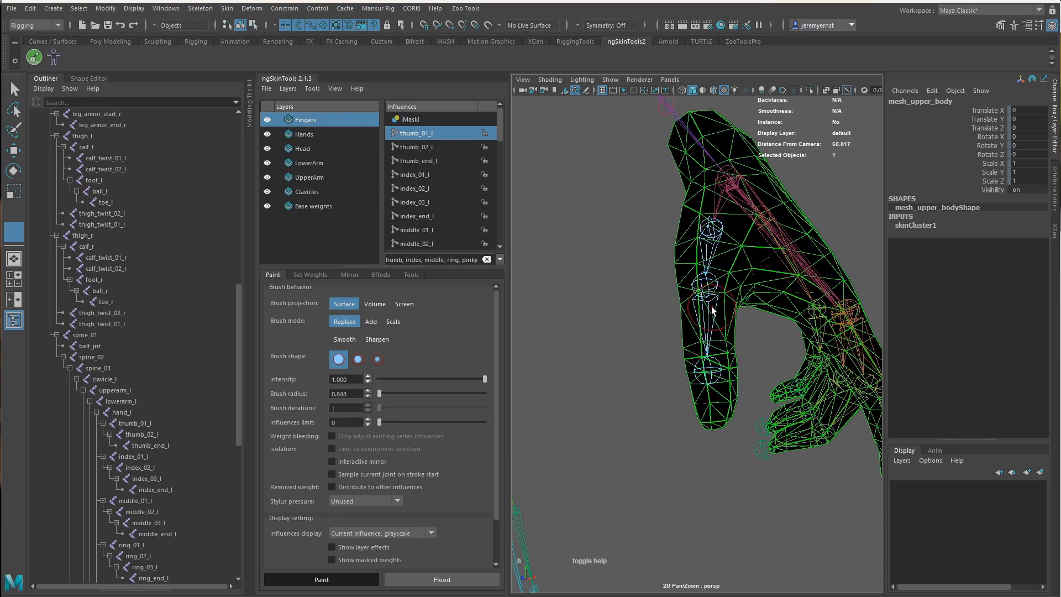
{"action": "mouse_move", "coordinate": [711, 306]}
{"action": "left_mouse_down", "text": "alt"}
{"action": "mouse_move", "coordinate": [645, 419]}
{"action": "mouse_move", "coordinate": [686, 398]}
{"action": "mouse_move", "coordinate": [680, 381]}
{"action": "left_mouse_up", "text": "alt"}
{"action": "left_click_drag", "start_coordinate": [680, 381], "coordinate": [731, 339], "text": "alt"}
{"action": "key", "text": "b"}
{"action": "left_click_drag", "start_coordinate": [732, 299], "coordinate": [721, 299]}
{"action": "mouse_move", "coordinate": [735, 277]}
{"action": "left_mouse_down"}
{"action": "mouse_move", "coordinate": [714, 279]}
{"action": "mouse_move", "coordinate": [746, 337]}
{"action": "mouse_move", "coordinate": [753, 309]}
{"action": "left_mouse_up"}
{"action": "left_click_drag", "start_coordinate": [744, 310], "coordinate": [682, 320], "text": "alt"}
{"action": "left_click_drag", "start_coordinate": [680, 331], "coordinate": [654, 278]}
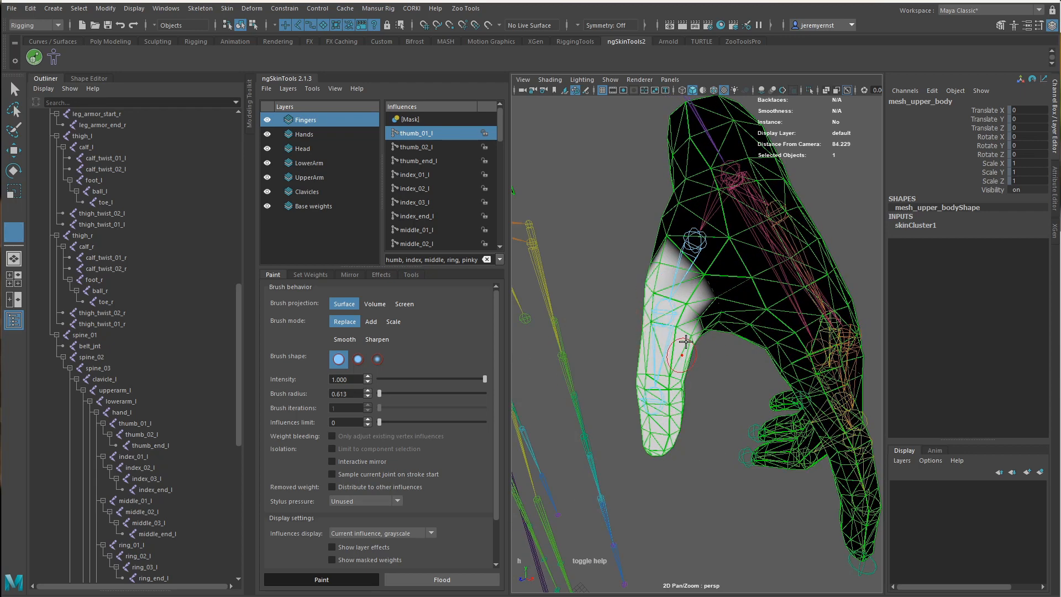
{"action": "mouse_move", "coordinate": [686, 341]}
{"action": "left_mouse_down"}
{"action": "mouse_move", "coordinate": [691, 265]}
{"action": "mouse_move", "coordinate": [666, 247]}
{"action": "left_mouse_up"}
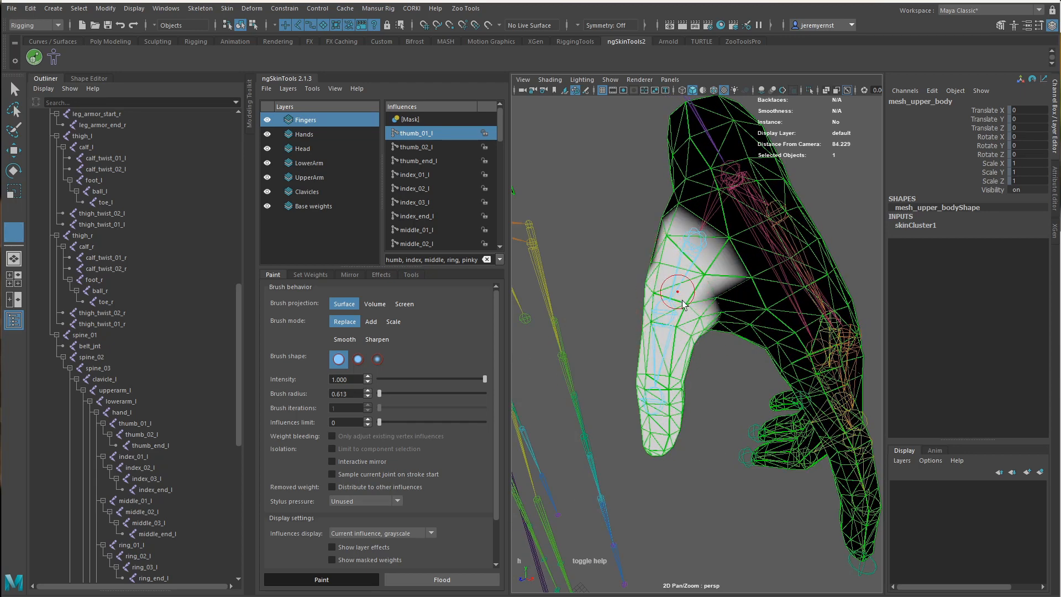
Extend the thumb_01_l weight over the thumb base, the webbing and the adjoining palm of the left hand
{"action": "mouse_move", "coordinate": [704, 291]}
{"action": "left_mouse_down"}
{"action": "mouse_move", "coordinate": [707, 354]}
{"action": "mouse_move", "coordinate": [775, 355]}
{"action": "left_mouse_up"}
{"action": "middle_click_drag", "start_coordinate": [774, 355], "coordinate": [674, 354], "text": "alt"}
{"action": "left_click_drag", "start_coordinate": [674, 354], "coordinate": [732, 326], "text": "alt"}
{"action": "mouse_move", "coordinate": [721, 271]}
{"action": "left_mouse_down"}
{"action": "mouse_move", "coordinate": [724, 321]}
{"action": "mouse_move", "coordinate": [755, 349]}
{"action": "left_mouse_up"}
{"action": "mouse_move", "coordinate": [755, 349]}
{"action": "left_mouse_down", "text": "alt"}
{"action": "mouse_move", "coordinate": [743, 340]}
{"action": "mouse_move", "coordinate": [765, 318]}
{"action": "left_mouse_up", "text": "alt"}
{"action": "mouse_move", "coordinate": [766, 317]}
{"action": "left_mouse_down"}
{"action": "mouse_move", "coordinate": [798, 337]}
{"action": "mouse_move", "coordinate": [733, 279]}
{"action": "mouse_move", "coordinate": [684, 279]}
{"action": "left_mouse_up"}
{"action": "left_click_drag", "start_coordinate": [675, 252], "coordinate": [710, 253]}
{"action": "mouse_move", "coordinate": [765, 259]}
{"action": "left_mouse_down", "text": "alt"}
{"action": "mouse_move", "coordinate": [635, 268]}
{"action": "mouse_move", "coordinate": [668, 314]}
{"action": "mouse_move", "coordinate": [636, 312]}
{"action": "mouse_move", "coordinate": [656, 304]}
{"action": "mouse_move", "coordinate": [677, 320]}
{"action": "mouse_move", "coordinate": [652, 350]}
{"action": "mouse_move", "coordinate": [736, 330]}
{"action": "mouse_move", "coordinate": [824, 351]}
{"action": "left_mouse_up", "text": "alt"}
{"action": "mouse_move", "coordinate": [714, 322]}
{"action": "left_mouse_down"}
{"action": "mouse_move", "coordinate": [715, 289]}
{"action": "mouse_move", "coordinate": [626, 334]}
{"action": "left_mouse_up"}
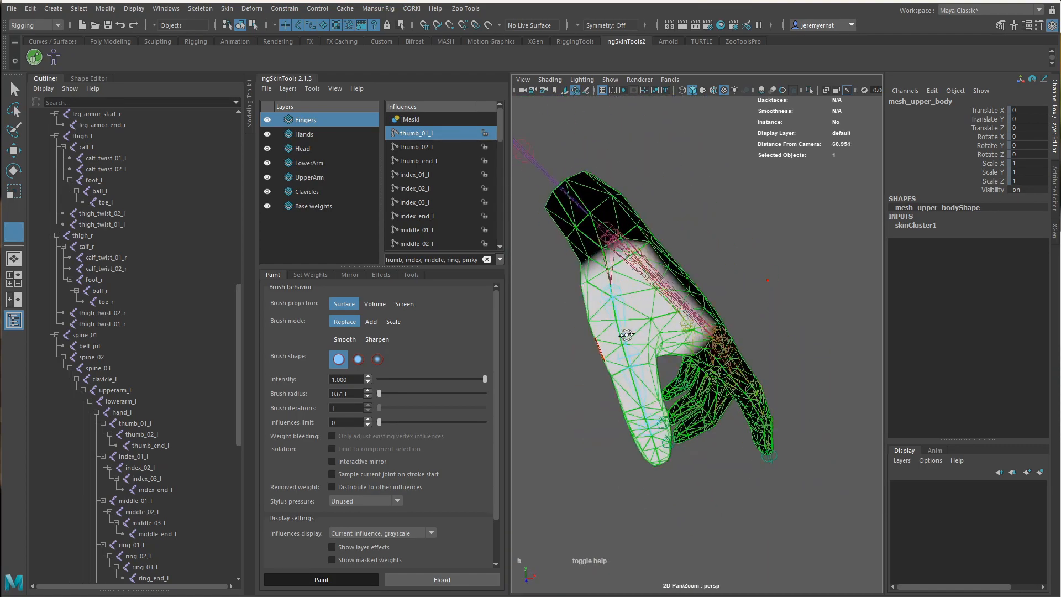
Paint full thumb_02_l weight from the left thumb's middle joint to its tip, reducing the brush radius to 0.590
{"action": "left_click", "coordinate": [423, 147]}
{"action": "scroll", "coordinate": [687, 363], "scroll_direction": "up", "scroll_amount": 5}
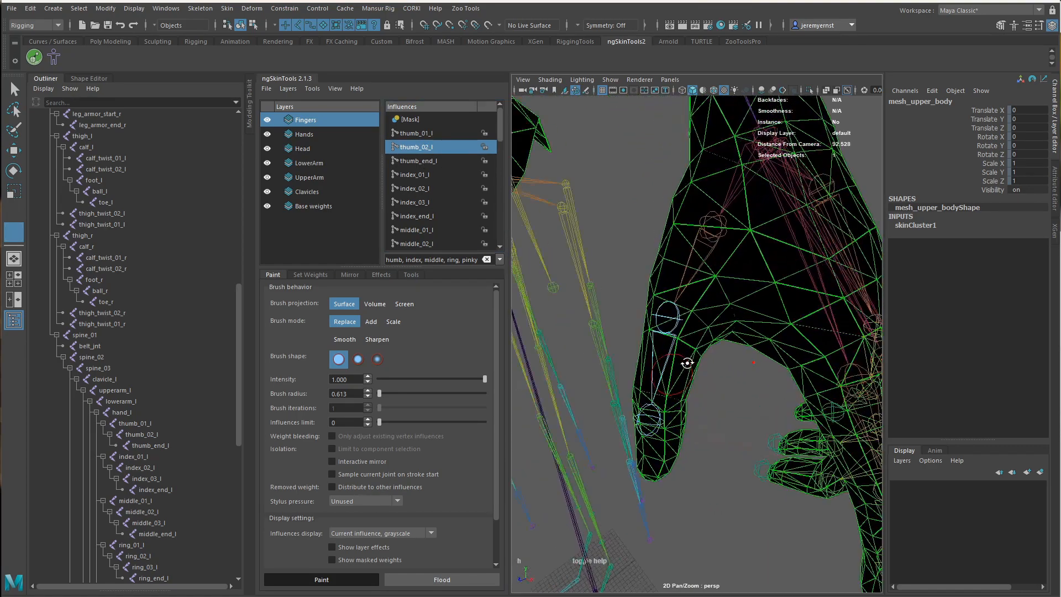
{"action": "left_click_drag", "start_coordinate": [687, 363], "coordinate": [862, 339], "text": "alt"}
{"action": "left_click_drag", "start_coordinate": [756, 330], "coordinate": [758, 315]}
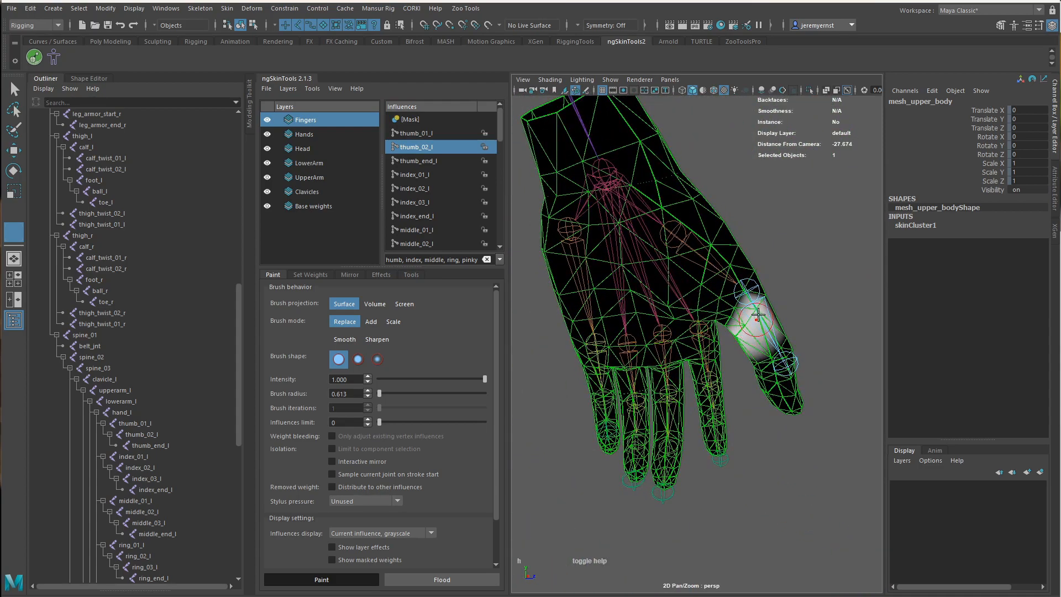
{"action": "left_click_drag", "start_coordinate": [762, 273], "coordinate": [739, 317]}
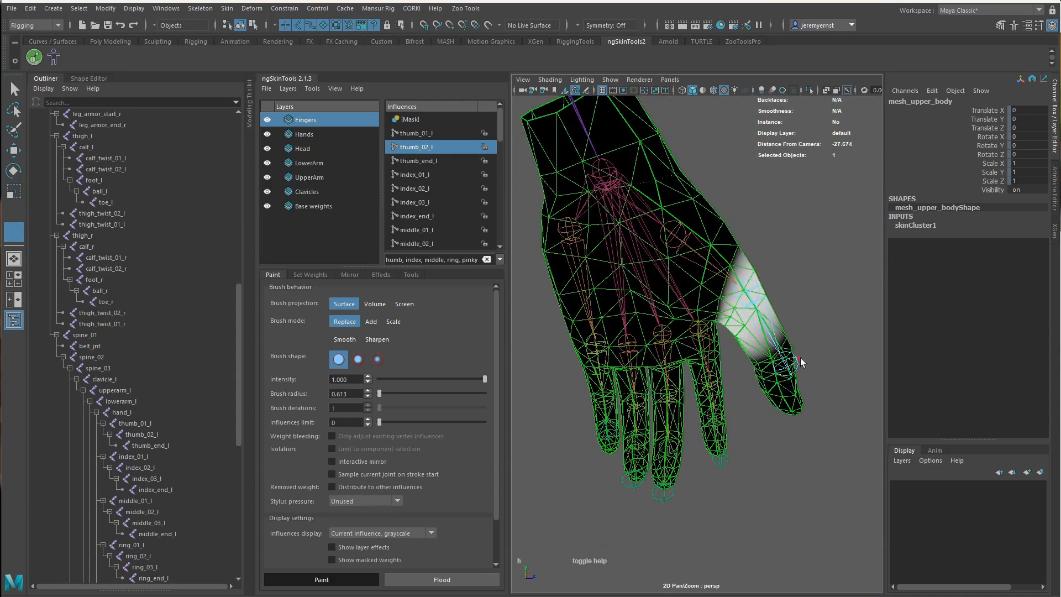
{"action": "mouse_move", "coordinate": [799, 360]}
{"action": "left_mouse_down"}
{"action": "mouse_move", "coordinate": [825, 403]}
{"action": "mouse_move", "coordinate": [641, 394]}
{"action": "mouse_move", "coordinate": [648, 332]}
{"action": "left_mouse_up"}
{"action": "key", "text": "b"}
{"action": "mouse_move", "coordinate": [654, 321]}
{"action": "left_mouse_down"}
{"action": "mouse_move", "coordinate": [668, 346]}
{"action": "mouse_move", "coordinate": [668, 313]}
{"action": "mouse_move", "coordinate": [649, 328]}
{"action": "mouse_move", "coordinate": [684, 281]}
{"action": "mouse_move", "coordinate": [692, 349]}
{"action": "mouse_move", "coordinate": [727, 382]}
{"action": "left_mouse_up"}
{"action": "left_click_drag", "start_coordinate": [660, 290], "coordinate": [773, 257], "text": "alt"}
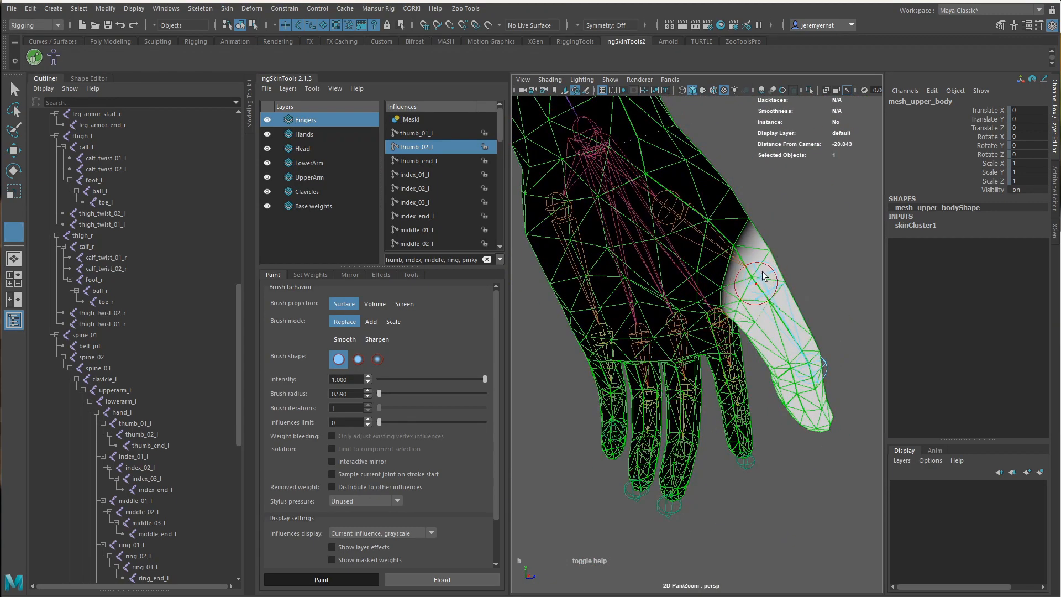
Paint full thumb_end_l weight all around the tip of the left thumb
{"action": "left_click", "coordinate": [424, 160]}
{"action": "middle_click_drag", "start_coordinate": [815, 389], "coordinate": [762, 362], "text": "alt"}
{"action": "mouse_move", "coordinate": [763, 362]}
{"action": "left_mouse_down", "text": "alt"}
{"action": "mouse_move", "coordinate": [765, 346]}
{"action": "mouse_move", "coordinate": [725, 340]}
{"action": "mouse_move", "coordinate": [713, 360]}
{"action": "mouse_move", "coordinate": [779, 378]}
{"action": "mouse_move", "coordinate": [807, 361]}
{"action": "mouse_move", "coordinate": [909, 348]}
{"action": "left_mouse_up", "text": "alt"}
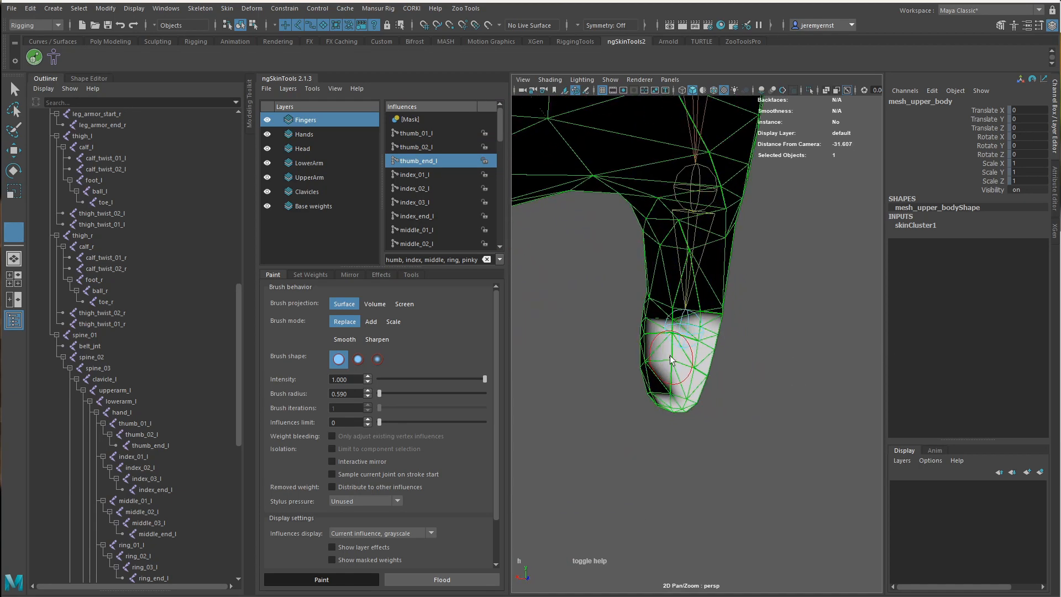
{"action": "mouse_move", "coordinate": [670, 359]}
{"action": "left_mouse_down"}
{"action": "mouse_move", "coordinate": [671, 341]}
{"action": "mouse_move", "coordinate": [656, 390]}
{"action": "mouse_move", "coordinate": [664, 389]}
{"action": "left_mouse_up"}
{"action": "left_click_drag", "start_coordinate": [627, 382], "coordinate": [785, 389], "text": "alt"}
{"action": "left_click_drag", "start_coordinate": [654, 334], "coordinate": [655, 315]}
{"action": "mouse_move", "coordinate": [655, 332]}
{"action": "left_mouse_down", "text": "alt"}
{"action": "mouse_move", "coordinate": [711, 361]}
{"action": "mouse_move", "coordinate": [750, 356]}
{"action": "mouse_move", "coordinate": [750, 371]}
{"action": "mouse_move", "coordinate": [787, 380]}
{"action": "mouse_move", "coordinate": [752, 387]}
{"action": "mouse_move", "coordinate": [748, 341]}
{"action": "mouse_move", "coordinate": [721, 358]}
{"action": "mouse_move", "coordinate": [660, 367]}
{"action": "mouse_move", "coordinate": [705, 379]}
{"action": "left_mouse_up", "text": "alt"}
{"action": "left_click_drag", "start_coordinate": [735, 380], "coordinate": [738, 353]}
{"action": "mouse_move", "coordinate": [606, 305]}
{"action": "left_mouse_down", "text": "alt"}
{"action": "mouse_move", "coordinate": [620, 324]}
{"action": "mouse_move", "coordinate": [713, 359]}
{"action": "mouse_move", "coordinate": [694, 359]}
{"action": "left_mouse_up", "text": "alt"}
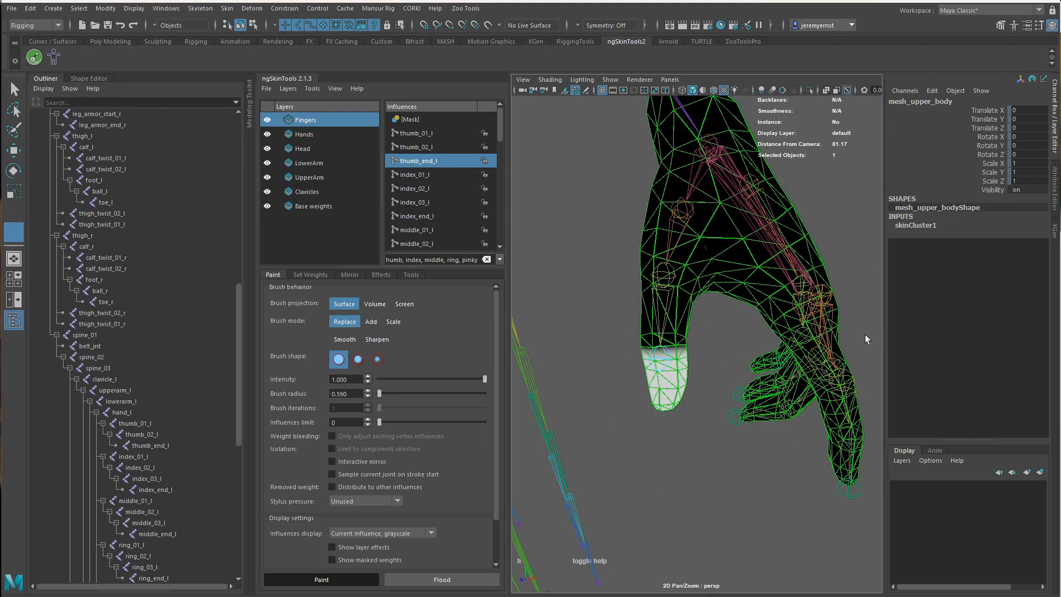
Paint full index_01_l weight over the left index knuckle and upper finger segment with a brush radius of 0.831
{"action": "left_click_drag", "start_coordinate": [864, 334], "coordinate": [677, 299], "text": "alt"}
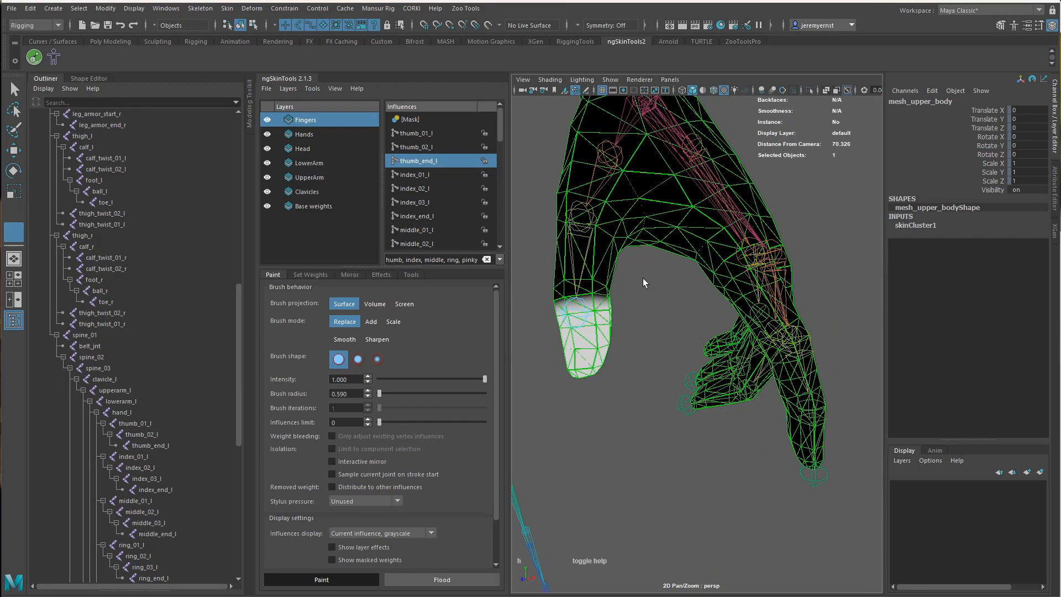
{"action": "left_click", "coordinate": [442, 180]}
{"action": "mouse_move", "coordinate": [789, 373]}
{"action": "left_mouse_down", "text": "alt"}
{"action": "mouse_move", "coordinate": [687, 327]}
{"action": "mouse_move", "coordinate": [647, 262]}
{"action": "mouse_move", "coordinate": [716, 283]}
{"action": "mouse_move", "coordinate": [704, 225]}
{"action": "mouse_move", "coordinate": [733, 220]}
{"action": "mouse_move", "coordinate": [676, 238]}
{"action": "left_mouse_up", "text": "alt"}
{"action": "mouse_move", "coordinate": [753, 238]}
{"action": "left_mouse_down", "text": "alt"}
{"action": "mouse_move", "coordinate": [705, 241]}
{"action": "mouse_move", "coordinate": [713, 214]}
{"action": "mouse_move", "coordinate": [661, 237]}
{"action": "mouse_move", "coordinate": [725, 289]}
{"action": "mouse_move", "coordinate": [735, 277]}
{"action": "mouse_move", "coordinate": [646, 350]}
{"action": "mouse_move", "coordinate": [713, 292]}
{"action": "mouse_move", "coordinate": [692, 267]}
{"action": "mouse_move", "coordinate": [715, 314]}
{"action": "mouse_move", "coordinate": [694, 288]}
{"action": "left_mouse_up", "text": "alt"}
{"action": "left_click_drag", "start_coordinate": [685, 292], "coordinate": [724, 307]}
{"action": "left_click_drag", "start_coordinate": [713, 309], "coordinate": [728, 303]}
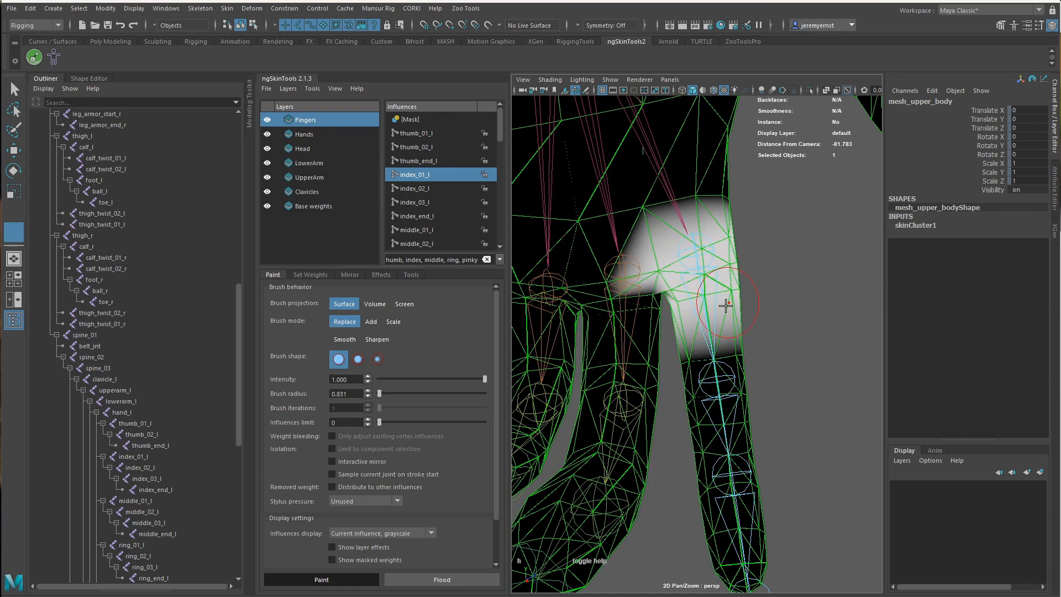
Extend the full index_01_l weight down the left index finger to its tip and around its remaining sides
{"action": "middle_click_drag", "start_coordinate": [721, 362], "coordinate": [720, 246], "text": "alt"}
{"action": "mouse_move", "coordinate": [714, 241]}
{"action": "left_mouse_down"}
{"action": "mouse_move", "coordinate": [724, 440]}
{"action": "mouse_move", "coordinate": [748, 289]}
{"action": "left_mouse_up"}
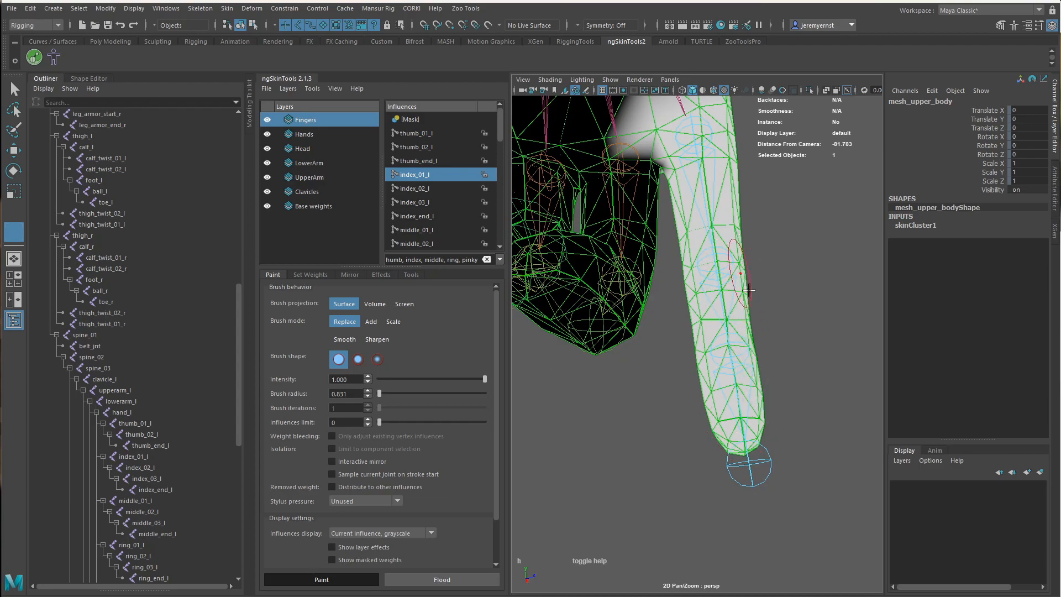
{"action": "mouse_move", "coordinate": [801, 328]}
{"action": "left_mouse_down", "text": "alt"}
{"action": "mouse_move", "coordinate": [581, 384]}
{"action": "mouse_move", "coordinate": [552, 372]}
{"action": "left_mouse_up", "text": "alt"}
{"action": "mouse_move", "coordinate": [665, 406]}
{"action": "left_mouse_down"}
{"action": "mouse_move", "coordinate": [671, 205]}
{"action": "mouse_move", "coordinate": [661, 249]}
{"action": "left_mouse_up"}
{"action": "middle_click_drag", "start_coordinate": [662, 249], "coordinate": [662, 328], "text": "alt"}
{"action": "mouse_move", "coordinate": [691, 327]}
{"action": "left_mouse_down", "text": "alt"}
{"action": "mouse_move", "coordinate": [671, 334]}
{"action": "mouse_move", "coordinate": [685, 272]}
{"action": "left_mouse_up", "text": "alt"}
{"action": "mouse_move", "coordinate": [711, 309]}
{"action": "left_mouse_down", "text": "alt"}
{"action": "mouse_move", "coordinate": [644, 274]}
{"action": "mouse_move", "coordinate": [723, 254]}
{"action": "left_mouse_up", "text": "alt"}
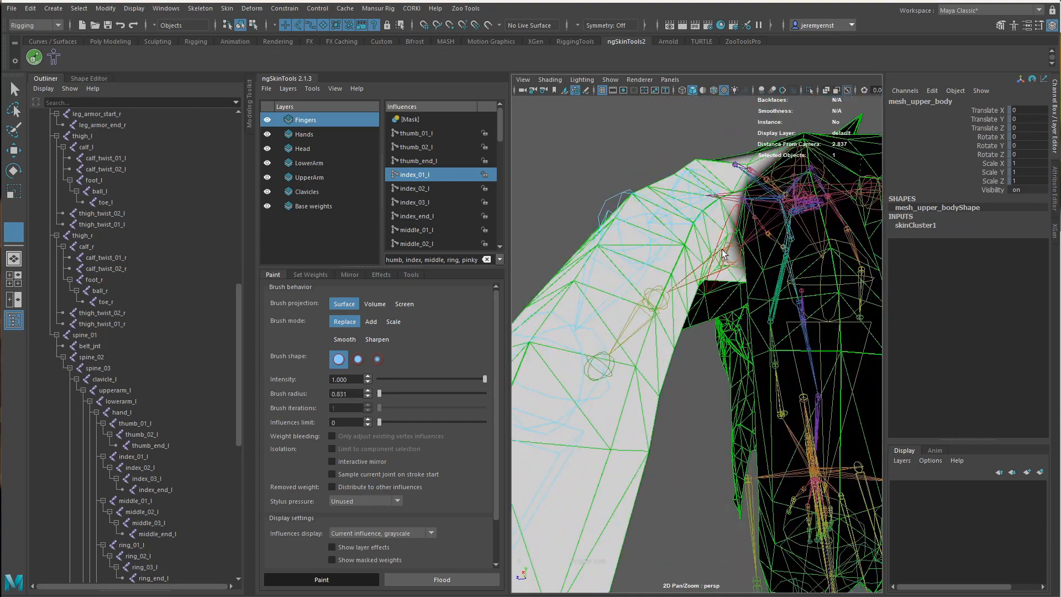
{"action": "right_click_drag", "start_coordinate": [692, 243], "coordinate": [718, 288], "text": "alt"}
{"action": "mouse_move", "coordinate": [718, 288]}
{"action": "left_mouse_down", "text": "alt"}
{"action": "mouse_move", "coordinate": [684, 346]}
{"action": "mouse_move", "coordinate": [758, 301]}
{"action": "left_mouse_up", "text": "alt"}
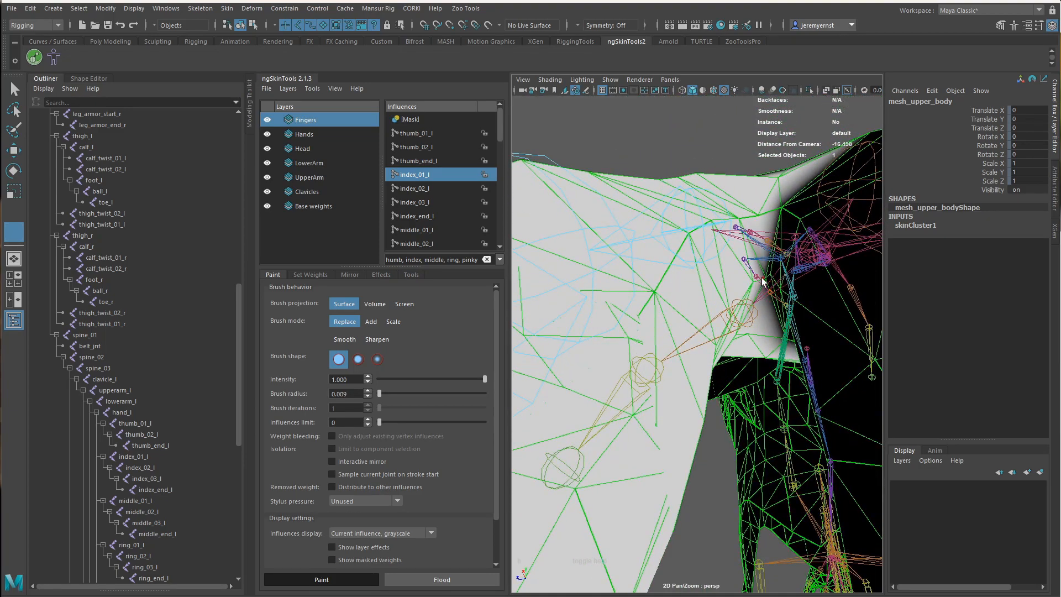
{"action": "left_click", "coordinate": [764, 279]}
{"action": "key", "text": "f"}
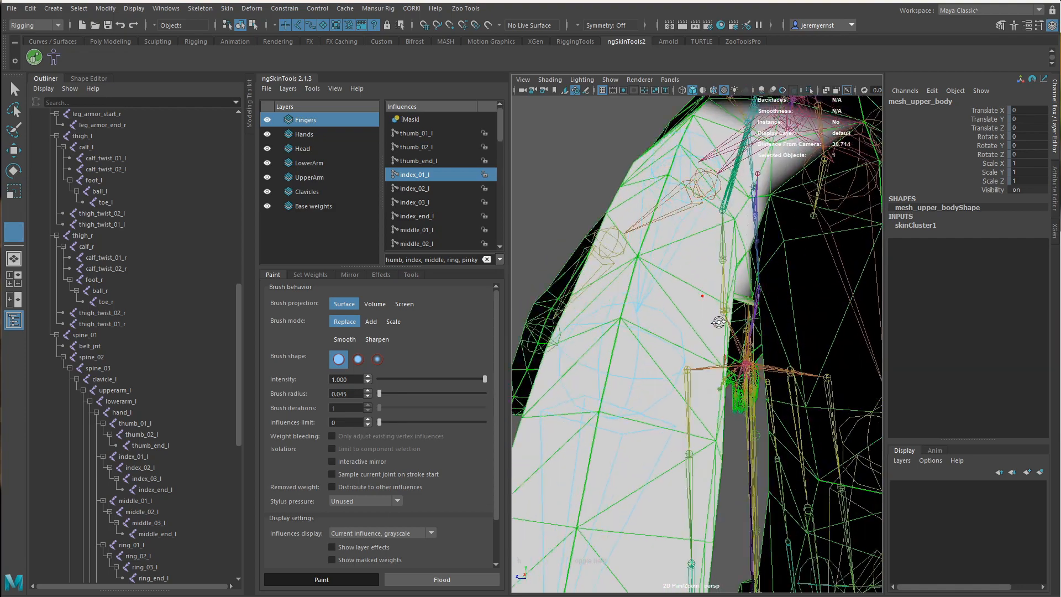
{"action": "left_click_drag", "start_coordinate": [750, 307], "coordinate": [530, 301], "text": "alt"}
Paint full index_02_l weight around the left index finger from its middle joint to the tip, using brush radii of 0.389 and 0.865
{"action": "left_click", "coordinate": [427, 190]}
{"action": "key", "text": "f"}
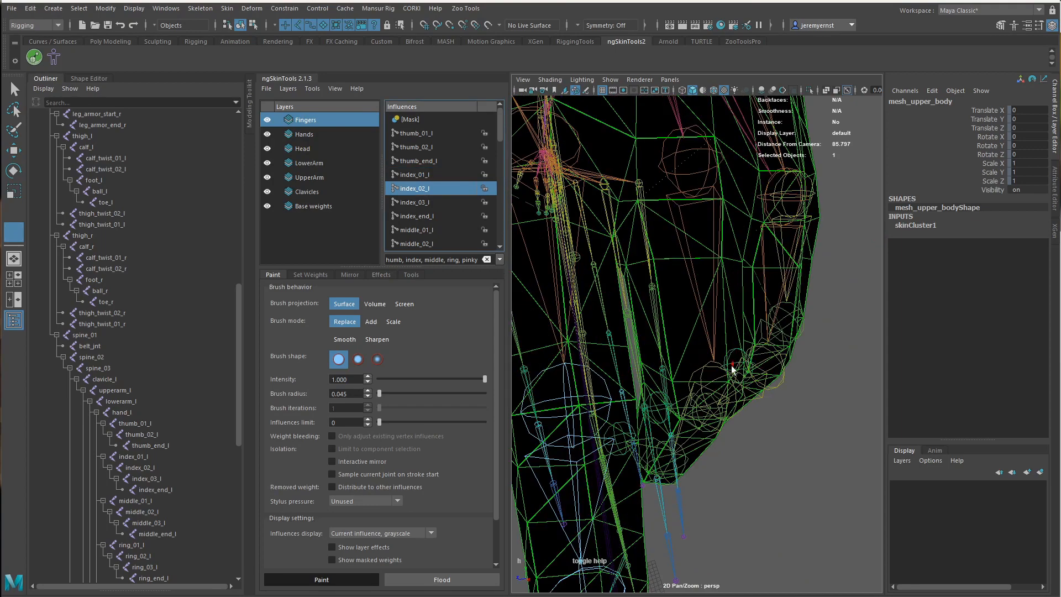
{"action": "mouse_move", "coordinate": [678, 392]}
{"action": "left_mouse_down", "text": "alt"}
{"action": "mouse_move", "coordinate": [797, 333]}
{"action": "mouse_move", "coordinate": [670, 367]}
{"action": "mouse_move", "coordinate": [673, 358]}
{"action": "mouse_move", "coordinate": [698, 381]}
{"action": "left_mouse_up", "text": "alt"}
{"action": "middle_click_drag", "start_coordinate": [635, 353], "coordinate": [652, 302], "text": "alt"}
{"action": "left_click_drag", "start_coordinate": [642, 302], "coordinate": [658, 304]}
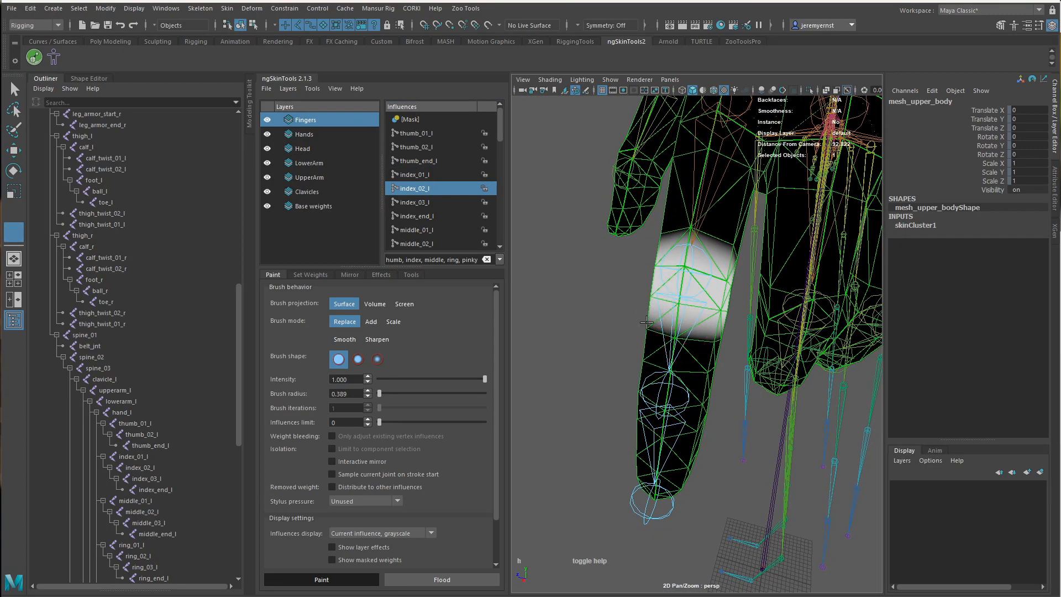
{"action": "mouse_move", "coordinate": [705, 331]}
{"action": "left_mouse_down"}
{"action": "mouse_move", "coordinate": [679, 466]}
{"action": "mouse_move", "coordinate": [693, 349]}
{"action": "left_mouse_up"}
{"action": "mouse_move", "coordinate": [625, 381]}
{"action": "left_mouse_down", "text": "alt"}
{"action": "mouse_move", "coordinate": [696, 391]}
{"action": "mouse_move", "coordinate": [778, 345]}
{"action": "left_mouse_up", "text": "alt"}
{"action": "mouse_move", "coordinate": [714, 310]}
{"action": "left_mouse_down"}
{"action": "mouse_move", "coordinate": [687, 316]}
{"action": "mouse_move", "coordinate": [723, 412]}
{"action": "mouse_move", "coordinate": [709, 437]}
{"action": "left_mouse_up"}
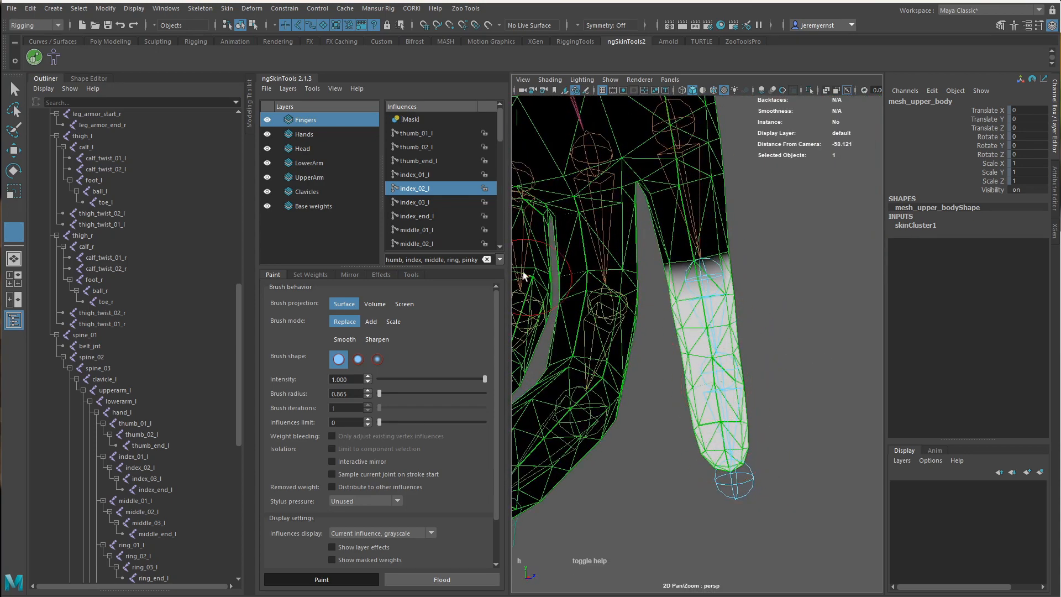
Paint full index_03_l weight from the left index finger's last joint to its tip, reducing the brush radius to 0.479
{"action": "left_click", "coordinate": [455, 204]}
{"action": "left_click_drag", "start_coordinate": [680, 326], "coordinate": [534, 338], "text": "alt"}
{"action": "right_click_drag", "start_coordinate": [597, 376], "coordinate": [714, 431], "text": "alt"}
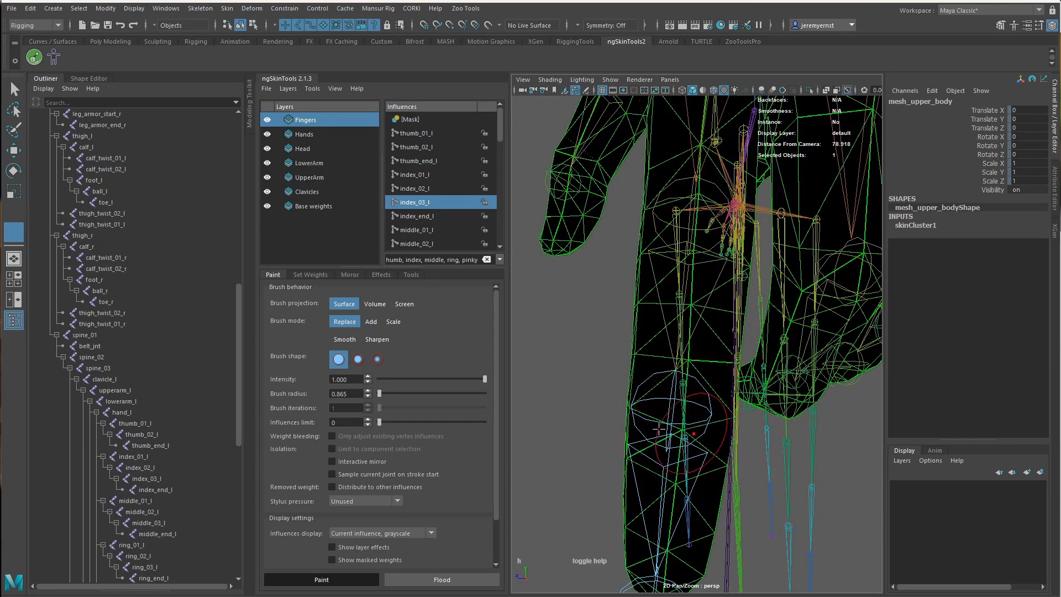
{"action": "mouse_move", "coordinate": [659, 433]}
{"action": "left_mouse_down", "text": "alt"}
{"action": "mouse_move", "coordinate": [628, 443]}
{"action": "mouse_move", "coordinate": [568, 423]}
{"action": "left_mouse_up", "text": "alt"}
{"action": "mouse_move", "coordinate": [615, 433]}
{"action": "left_mouse_down"}
{"action": "mouse_move", "coordinate": [627, 396]}
{"action": "mouse_move", "coordinate": [575, 434]}
{"action": "mouse_move", "coordinate": [597, 497]}
{"action": "mouse_move", "coordinate": [556, 525]}
{"action": "mouse_move", "coordinate": [569, 500]}
{"action": "left_mouse_up"}
{"action": "mouse_move", "coordinate": [593, 452]}
{"action": "left_mouse_down", "text": "alt"}
{"action": "mouse_move", "coordinate": [740, 462]}
{"action": "mouse_move", "coordinate": [823, 411]}
{"action": "mouse_move", "coordinate": [789, 398]}
{"action": "mouse_move", "coordinate": [755, 400]}
{"action": "mouse_move", "coordinate": [838, 470]}
{"action": "mouse_move", "coordinate": [841, 533]}
{"action": "mouse_move", "coordinate": [862, 462]}
{"action": "mouse_move", "coordinate": [824, 481]}
{"action": "mouse_move", "coordinate": [803, 409]}
{"action": "mouse_move", "coordinate": [659, 430]}
{"action": "mouse_move", "coordinate": [666, 428]}
{"action": "left_mouse_up", "text": "alt"}
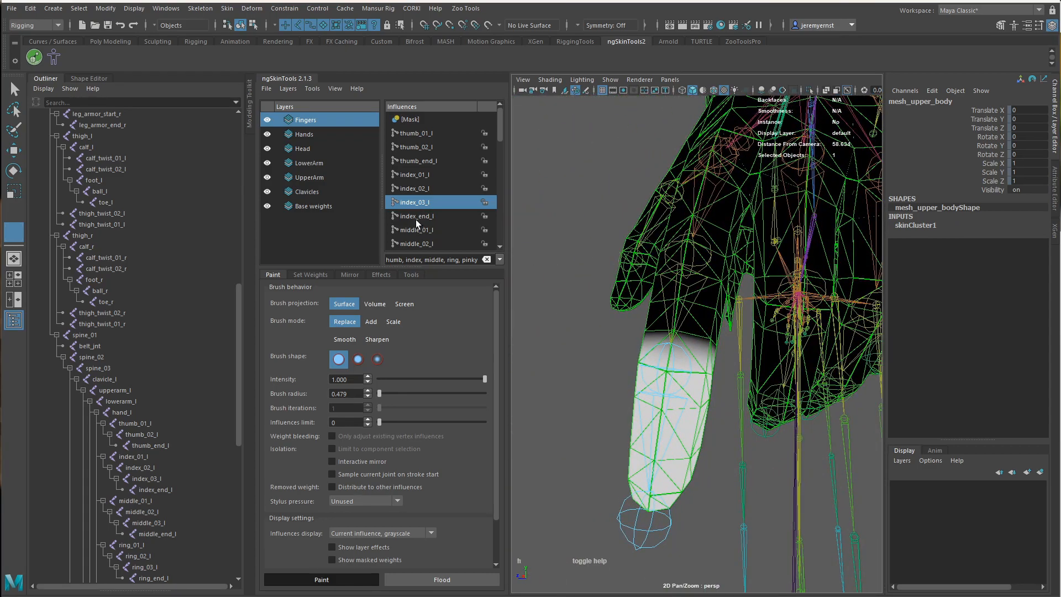
Paint full middle_01_l weight over the palm side of the left middle finger with a brush radius of 0.441
{"action": "left_click", "coordinate": [442, 230]}
{"action": "left_click_drag", "start_coordinate": [704, 317], "coordinate": [689, 345], "text": "alt"}
{"action": "left_click", "coordinate": [688, 225]}
{"action": "mouse_move", "coordinate": [673, 252]}
{"action": "left_mouse_down", "text": "alt"}
{"action": "mouse_move", "coordinate": [657, 248]}
{"action": "mouse_move", "coordinate": [734, 239]}
{"action": "mouse_move", "coordinate": [753, 207]}
{"action": "left_mouse_up", "text": "alt"}
{"action": "left_click_drag", "start_coordinate": [753, 208], "coordinate": [702, 276], "text": "alt"}
{"action": "mouse_move", "coordinate": [699, 287]}
{"action": "left_mouse_down"}
{"action": "mouse_move", "coordinate": [651, 294]}
{"action": "mouse_move", "coordinate": [724, 314]}
{"action": "mouse_move", "coordinate": [663, 360]}
{"action": "mouse_move", "coordinate": [688, 405]}
{"action": "mouse_move", "coordinate": [671, 303]}
{"action": "left_mouse_up"}
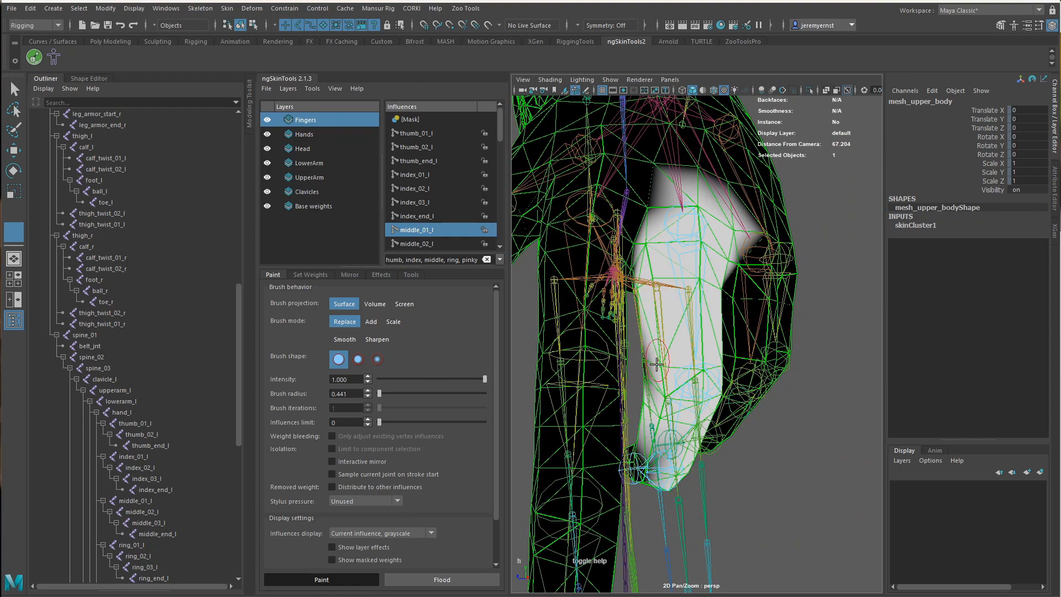
Cover the back of the left middle knuckle and finger with middle_01_l weight, enlarging the brush radius to 0.960
{"action": "left_click_drag", "start_coordinate": [656, 367], "coordinate": [725, 333], "text": "alt"}
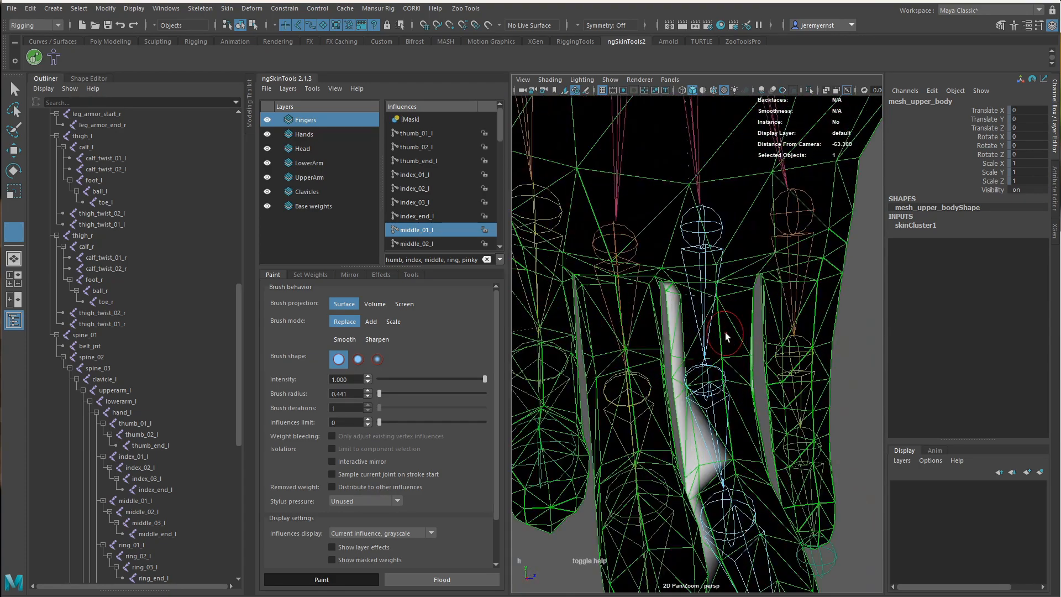
{"action": "mouse_move", "coordinate": [700, 296]}
{"action": "left_mouse_down"}
{"action": "mouse_move", "coordinate": [722, 291]}
{"action": "mouse_move", "coordinate": [734, 268]}
{"action": "mouse_move", "coordinate": [708, 284]}
{"action": "mouse_move", "coordinate": [733, 277]}
{"action": "mouse_move", "coordinate": [710, 254]}
{"action": "left_mouse_up"}
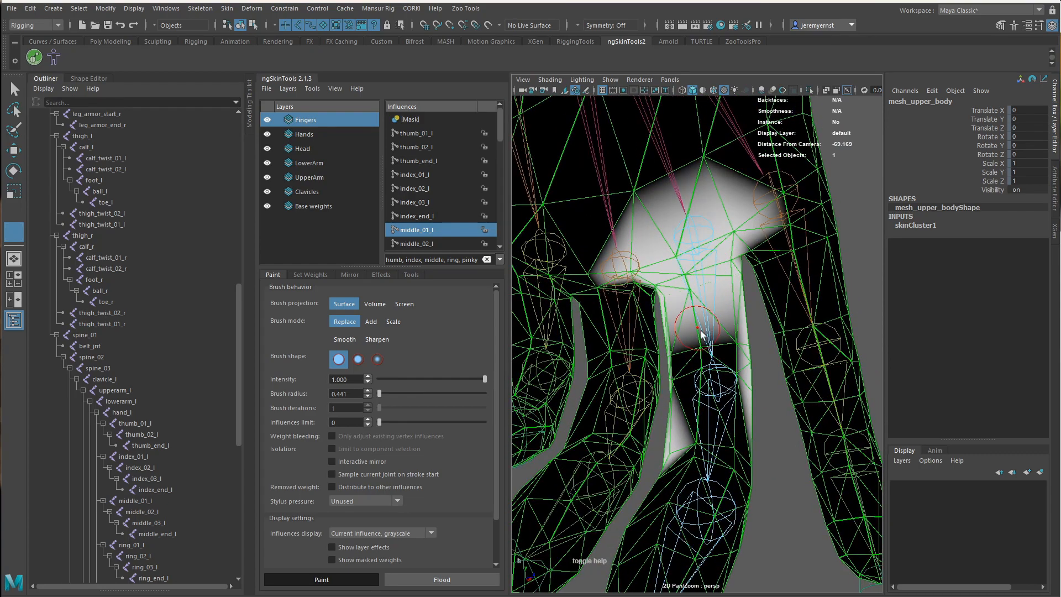
{"action": "left_click_drag", "start_coordinate": [702, 332], "coordinate": [724, 355], "text": "alt"}
{"action": "mouse_move", "coordinate": [713, 348]}
{"action": "left_mouse_down"}
{"action": "mouse_move", "coordinate": [701, 367]}
{"action": "mouse_move", "coordinate": [718, 475]}
{"action": "mouse_move", "coordinate": [655, 443]}
{"action": "mouse_move", "coordinate": [657, 391]}
{"action": "mouse_move", "coordinate": [675, 395]}
{"action": "left_mouse_up"}
{"action": "mouse_move", "coordinate": [677, 396]}
{"action": "left_mouse_down", "text": "alt"}
{"action": "mouse_move", "coordinate": [765, 415]}
{"action": "mouse_move", "coordinate": [839, 383]}
{"action": "mouse_move", "coordinate": [708, 378]}
{"action": "mouse_move", "coordinate": [582, 235]}
{"action": "left_mouse_up", "text": "alt"}
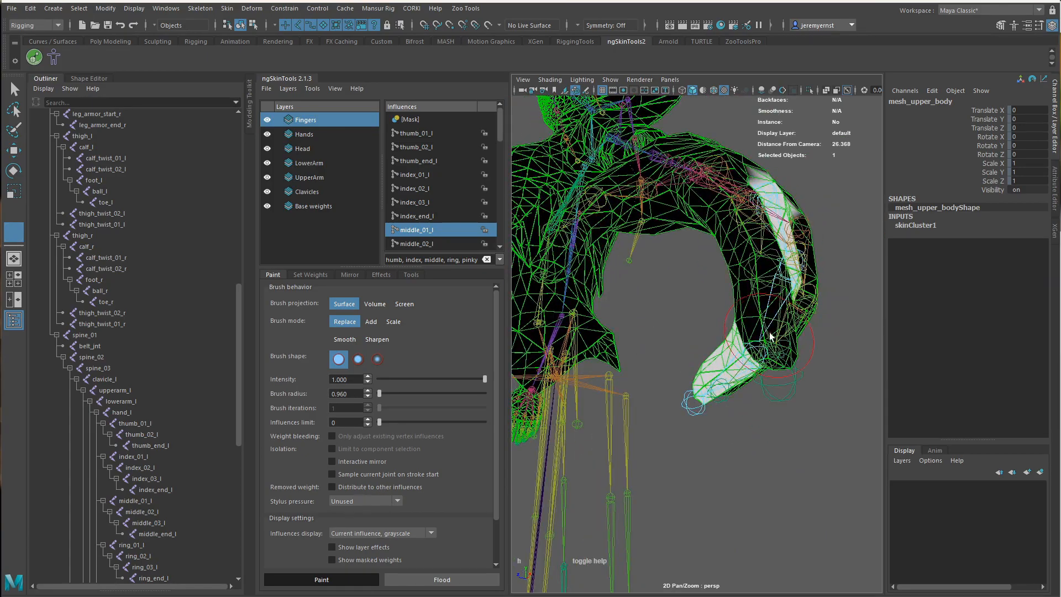
{"action": "left_click_drag", "start_coordinate": [770, 336], "coordinate": [724, 320], "text": "alt"}
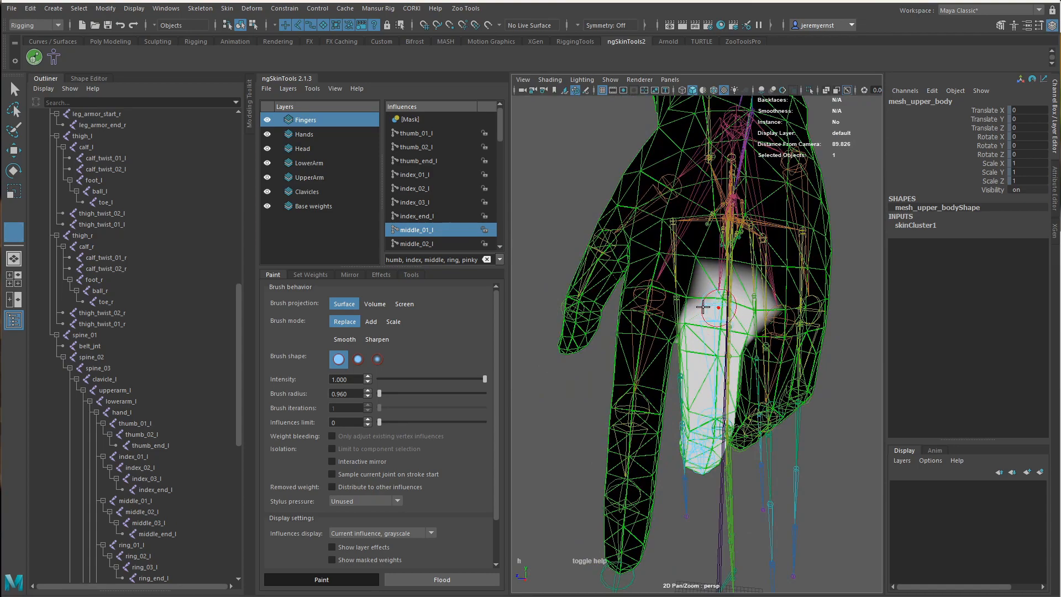
Paint full middle_02_l weight around the left middle finger from its middle joint to the tip with a brush radius of 0.691
{"action": "scroll", "coordinate": [443, 214], "scroll_direction": "down", "scroll_amount": 2}
{"action": "left_click", "coordinate": [431, 162]}
{"action": "mouse_move", "coordinate": [663, 359]}
{"action": "left_mouse_down", "text": "alt"}
{"action": "mouse_move", "coordinate": [741, 383]}
{"action": "mouse_move", "coordinate": [737, 422]}
{"action": "mouse_move", "coordinate": [793, 403]}
{"action": "mouse_move", "coordinate": [784, 387]}
{"action": "left_mouse_up", "text": "alt"}
{"action": "scroll", "coordinate": [793, 403], "scroll_direction": "up", "scroll_amount": 4}
{"action": "mouse_move", "coordinate": [784, 382]}
{"action": "left_mouse_down"}
{"action": "mouse_move", "coordinate": [781, 406]}
{"action": "mouse_move", "coordinate": [760, 409]}
{"action": "left_mouse_up"}
{"action": "left_click_drag", "start_coordinate": [741, 409], "coordinate": [814, 422], "text": "alt"}
{"action": "mouse_move", "coordinate": [717, 390]}
{"action": "left_mouse_down"}
{"action": "mouse_move", "coordinate": [679, 389]}
{"action": "mouse_move", "coordinate": [699, 451]}
{"action": "mouse_move", "coordinate": [743, 457]}
{"action": "left_mouse_up"}
{"action": "mouse_move", "coordinate": [705, 475]}
{"action": "left_mouse_down"}
{"action": "mouse_move", "coordinate": [698, 544]}
{"action": "mouse_move", "coordinate": [840, 519]}
{"action": "mouse_move", "coordinate": [689, 509]}
{"action": "mouse_move", "coordinate": [686, 440]}
{"action": "mouse_move", "coordinate": [675, 436]}
{"action": "left_mouse_up"}
{"action": "left_click_drag", "start_coordinate": [656, 374], "coordinate": [716, 366]}
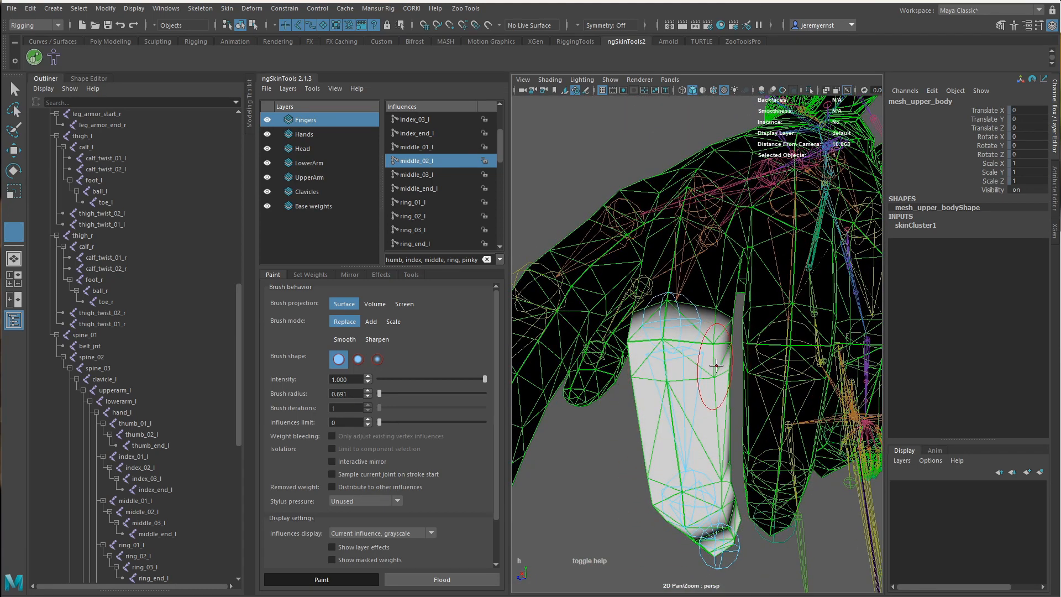
{"action": "mouse_move", "coordinate": [708, 437]}
{"action": "left_mouse_down", "text": "alt"}
{"action": "mouse_move", "coordinate": [706, 480]}
{"action": "mouse_move", "coordinate": [733, 544]}
{"action": "mouse_move", "coordinate": [675, 438]}
{"action": "mouse_move", "coordinate": [690, 493]}
{"action": "mouse_move", "coordinate": [745, 495]}
{"action": "left_mouse_up", "text": "alt"}
Make middle_03_l the active influence and reduce the brush radius to 0.392 at the left middle finger's last joint
{"action": "left_click", "coordinate": [428, 174]}
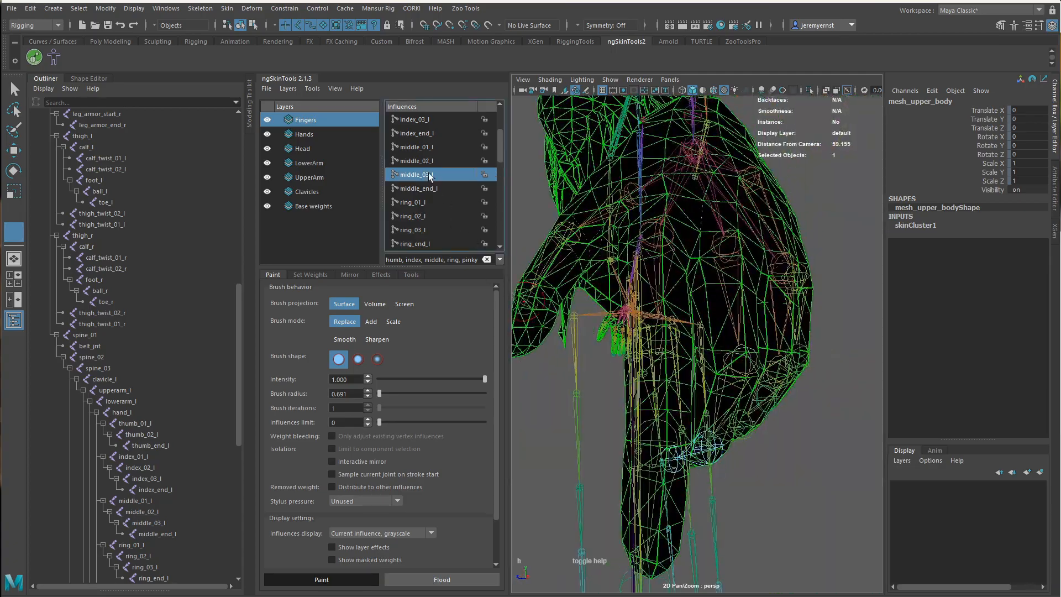
{"action": "left_click_drag", "start_coordinate": [742, 378], "coordinate": [718, 396], "text": "alt"}
{"action": "right_click_drag", "start_coordinate": [718, 396], "coordinate": [815, 443], "text": "alt"}
{"action": "middle_click_drag", "start_coordinate": [814, 443], "coordinate": [735, 399], "text": "alt"}
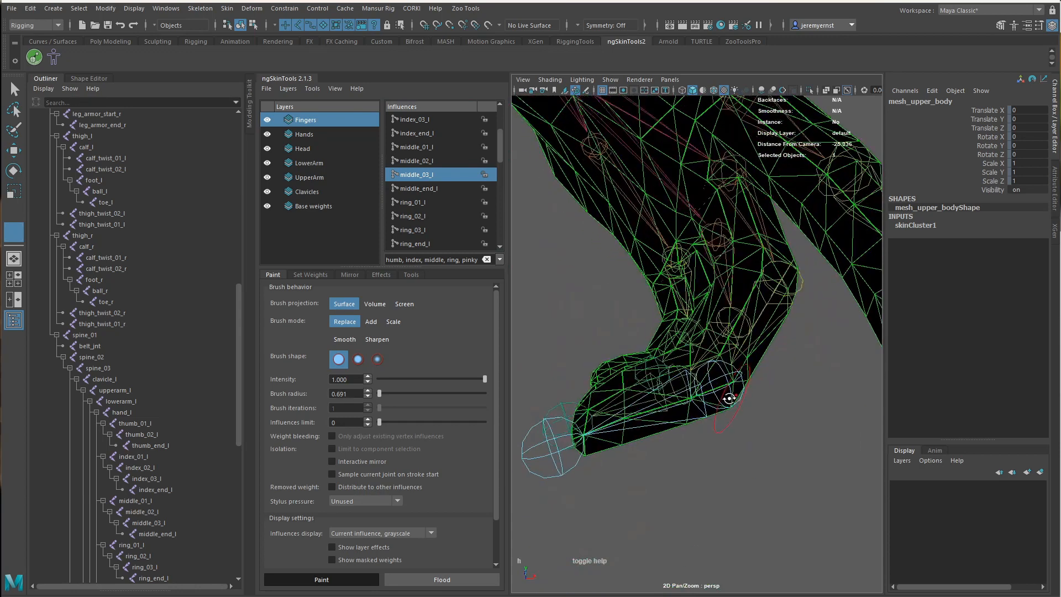
{"action": "left_click_drag", "start_coordinate": [735, 399], "coordinate": [719, 422], "text": "alt"}
{"action": "right_click_drag", "start_coordinate": [718, 421], "coordinate": [723, 441], "text": "alt"}
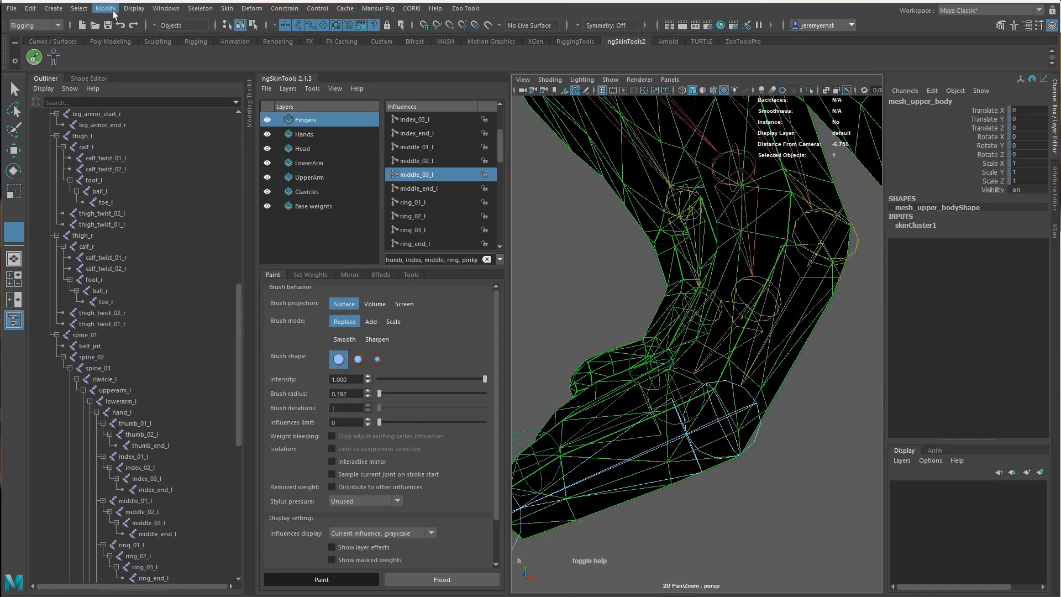
Set the joint display size to 0.50 and close its settings window
{"action": "left_click", "coordinate": [134, 8]}
{"action": "mouse_move", "coordinate": [209, 173]}
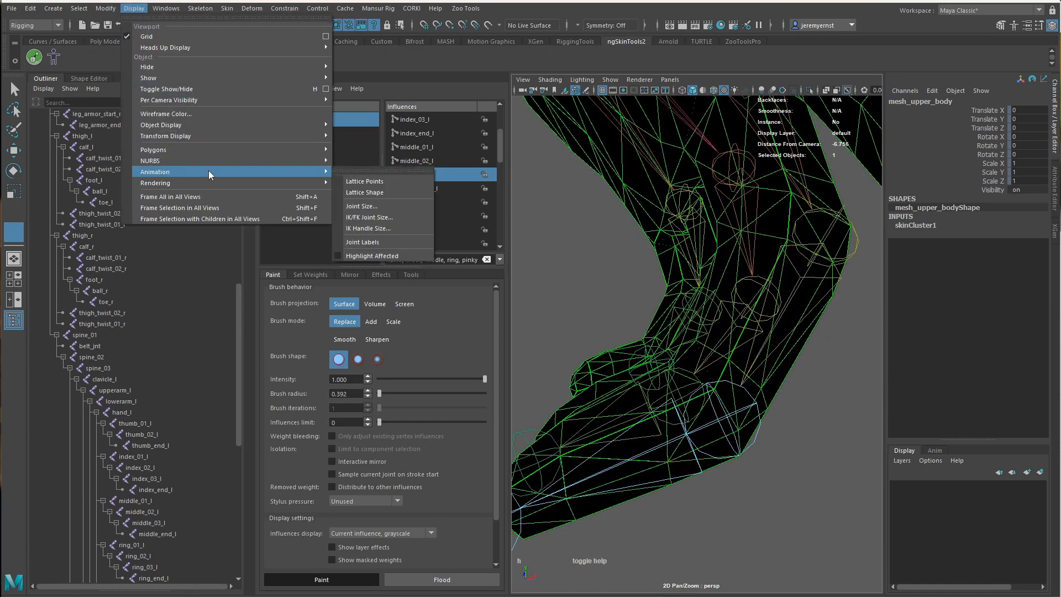
{"action": "left_click", "coordinate": [392, 205]}
{"action": "left_click_drag", "start_coordinate": [18, 177], "coordinate": [899, 205]}
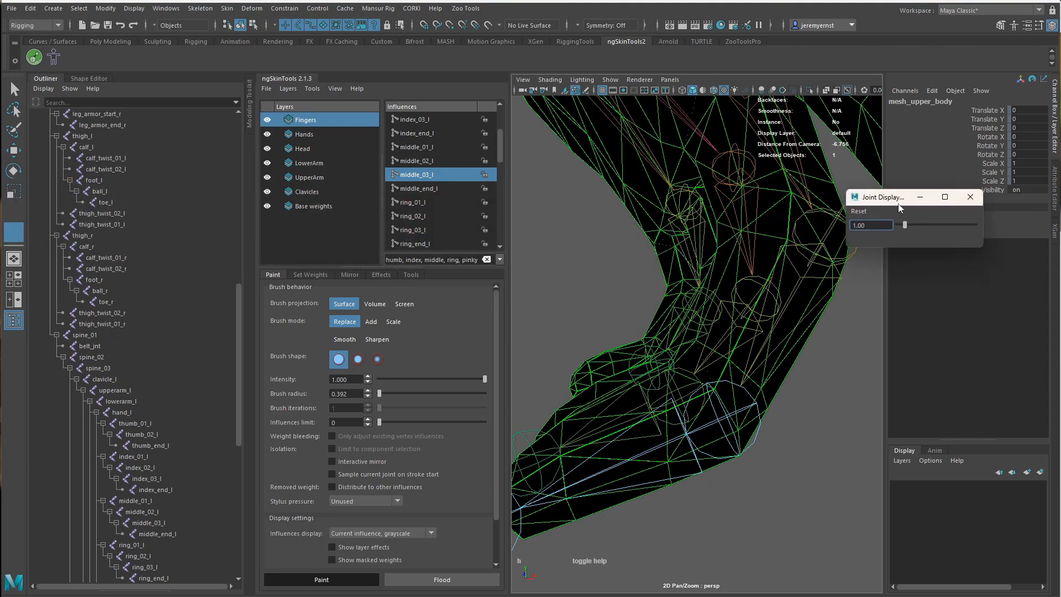
{"action": "type", "text": "0.5"}
{"action": "key", "text": "Return"}
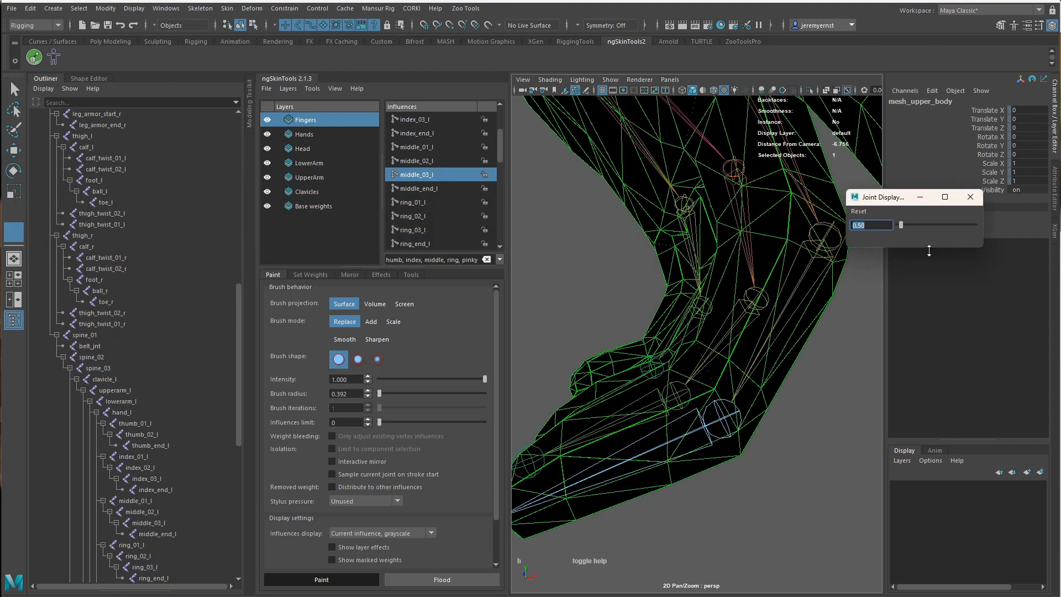
{"action": "left_click", "coordinate": [972, 199]}
Paint full middle_03_l weight around the left middle fingertip with a brush radius of 0.430, then leave painting and deselect the mesh
{"action": "left_click_drag", "start_coordinate": [776, 313], "coordinate": [807, 398], "text": "alt"}
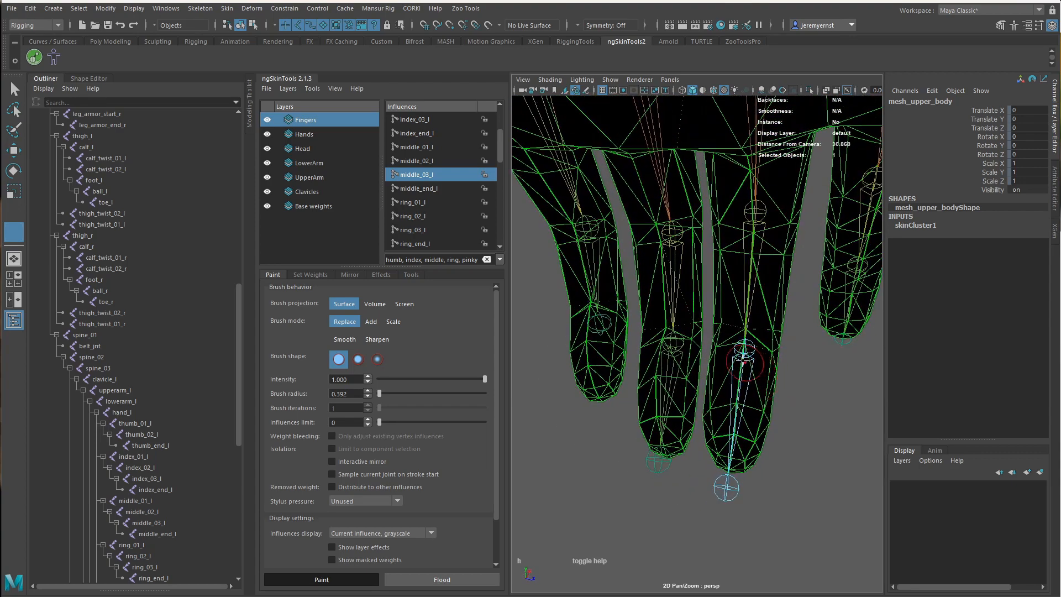
{"action": "mouse_move", "coordinate": [725, 354]}
{"action": "left_mouse_down"}
{"action": "mouse_move", "coordinate": [757, 362]}
{"action": "mouse_move", "coordinate": [732, 424]}
{"action": "mouse_move", "coordinate": [743, 447]}
{"action": "left_mouse_up"}
{"action": "left_click_drag", "start_coordinate": [788, 411], "coordinate": [688, 364], "text": "alt"}
{"action": "mouse_move", "coordinate": [693, 343]}
{"action": "left_mouse_down"}
{"action": "mouse_move", "coordinate": [670, 339]}
{"action": "mouse_move", "coordinate": [710, 359]}
{"action": "mouse_move", "coordinate": [664, 358]}
{"action": "mouse_move", "coordinate": [649, 430]}
{"action": "mouse_move", "coordinate": [682, 359]}
{"action": "mouse_move", "coordinate": [656, 405]}
{"action": "mouse_move", "coordinate": [728, 382]}
{"action": "mouse_move", "coordinate": [735, 419]}
{"action": "left_mouse_up"}
{"action": "key", "text": "w"}
{"action": "left_click", "coordinate": [772, 455]}
Start a distance measurement with its first point on the floor grid beside the character's feet
{"action": "key", "text": "a"}
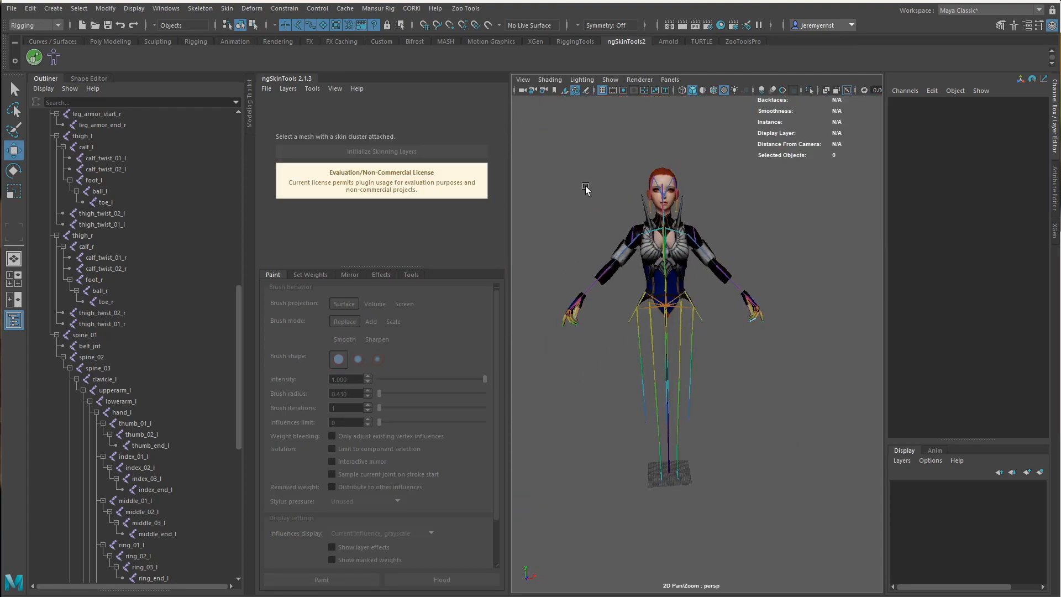
{"action": "left_click", "coordinate": [52, 10]}
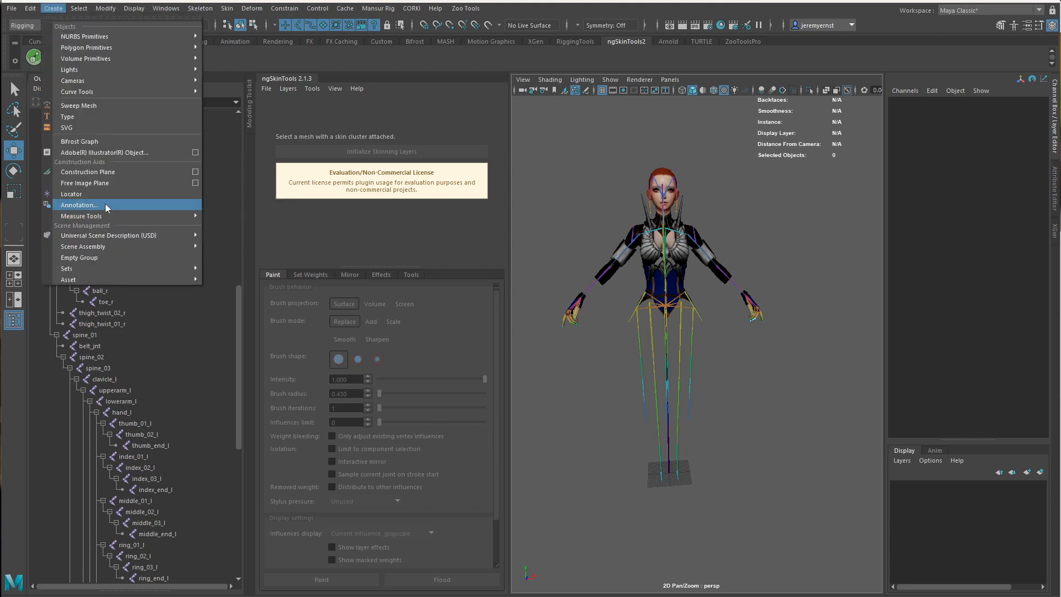
{"action": "left_click", "coordinate": [244, 216]}
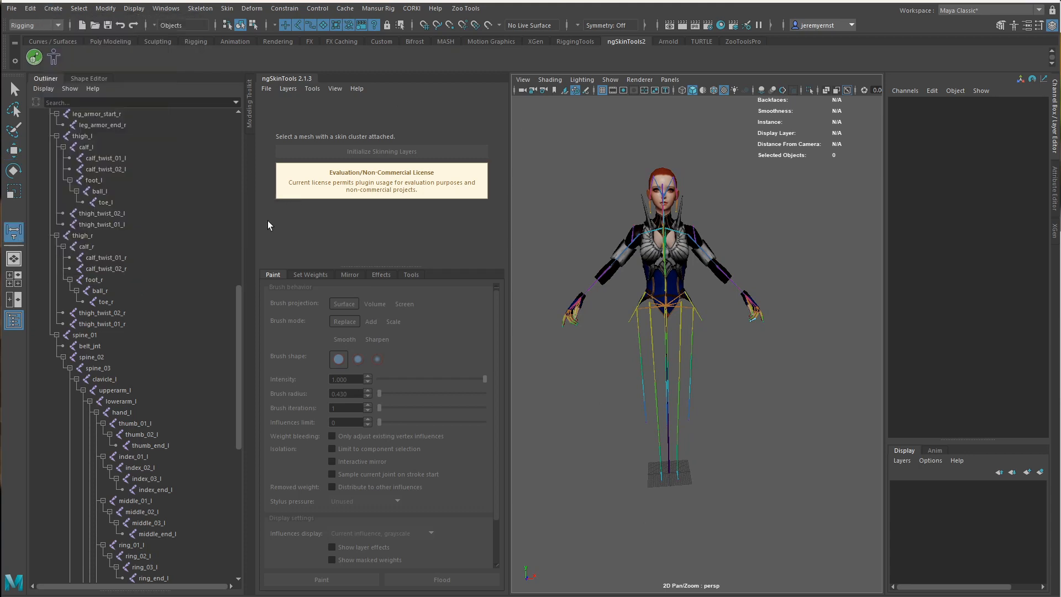
{"action": "left_click_drag", "start_coordinate": [686, 482], "coordinate": [700, 497], "text": "alt"}
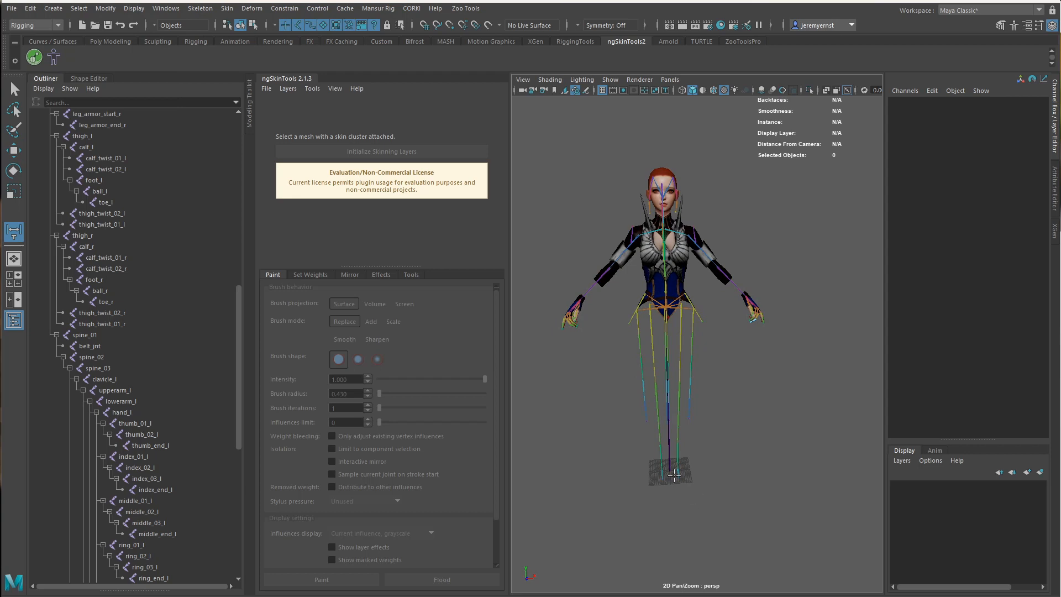
{"action": "right_click_drag", "start_coordinate": [675, 475], "coordinate": [707, 539], "text": "alt"}
{"action": "middle_click_drag", "start_coordinate": [707, 539], "coordinate": [691, 425], "text": "alt"}
{"action": "left_click_drag", "start_coordinate": [691, 426], "coordinate": [692, 448], "text": "alt"}
{"action": "left_click", "coordinate": [683, 433]}
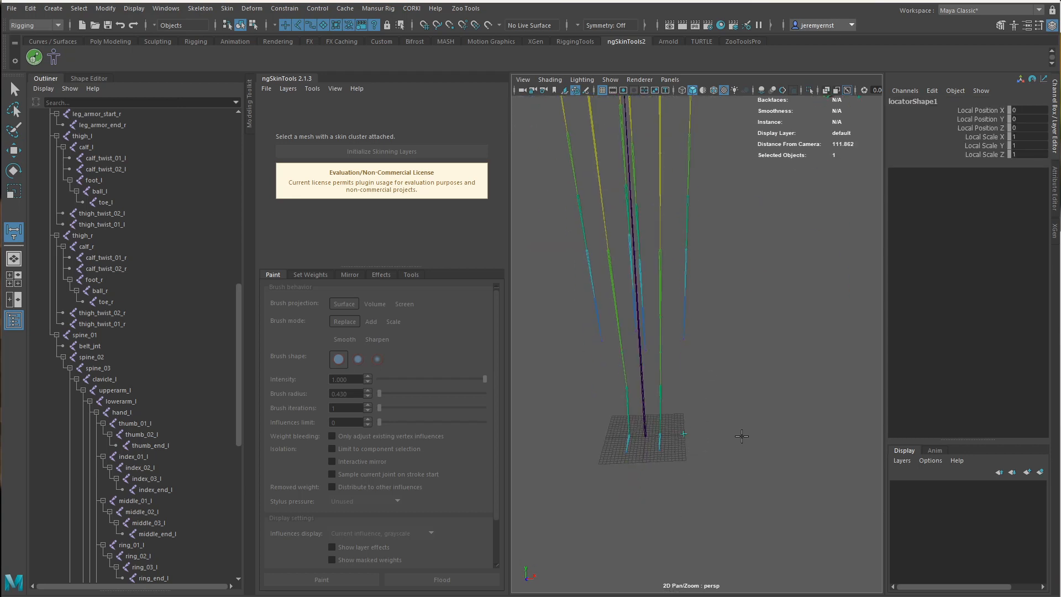
Measure the character's height by placing the second distance point level with the top of the head in the front view
{"action": "key", "text": "a"}
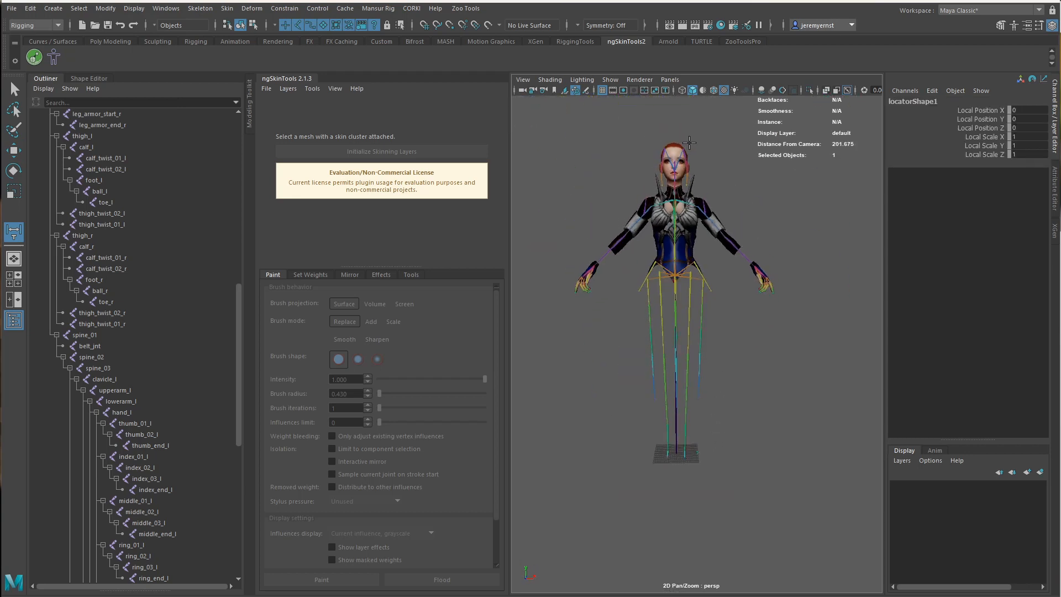
{"action": "key", "text": "space"}
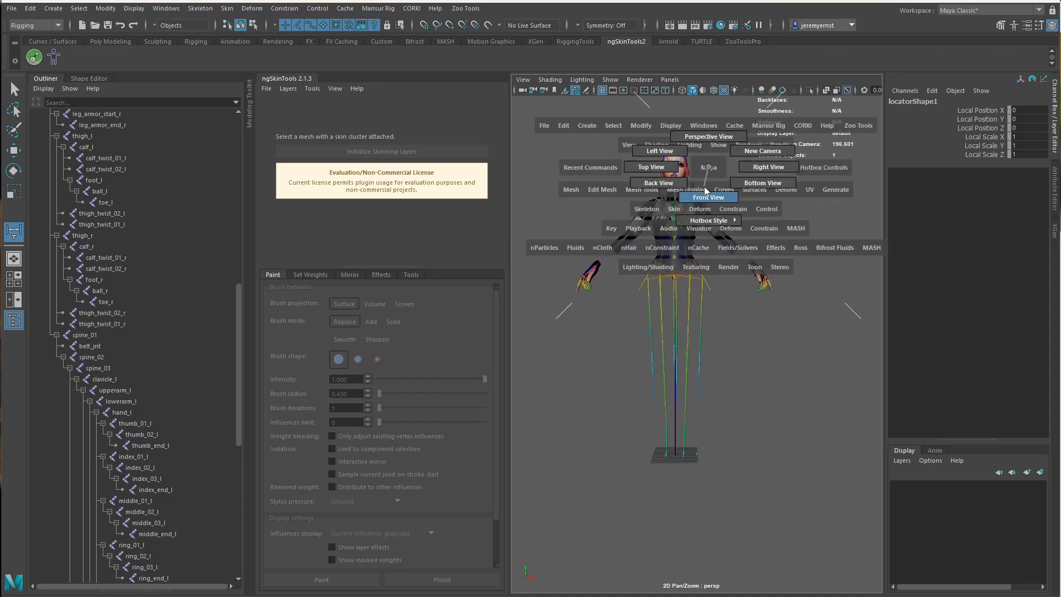
{"action": "left_click_drag", "start_coordinate": [702, 148], "coordinate": [700, 193]}
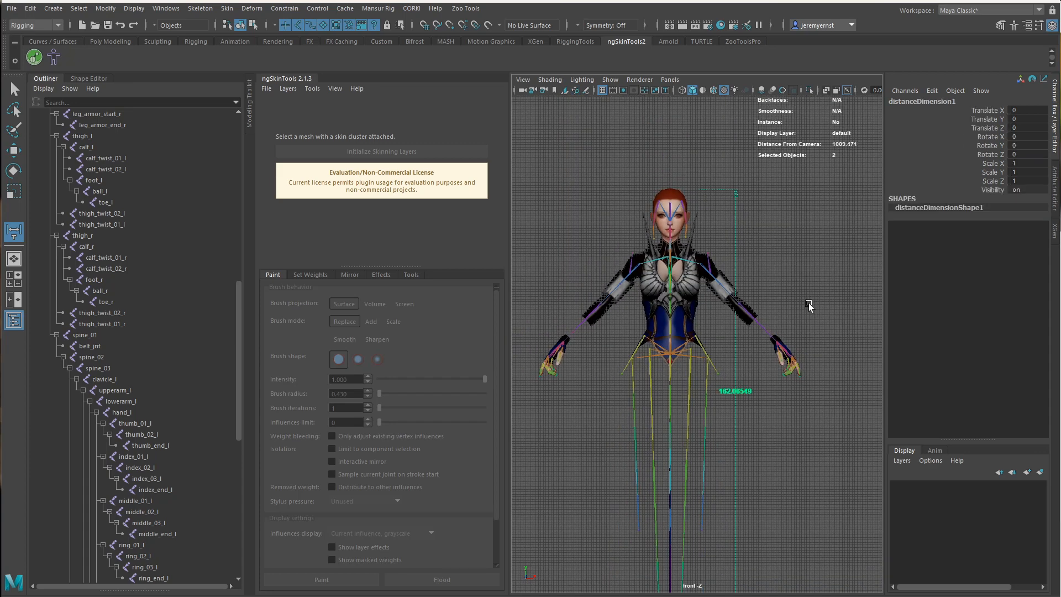
{"action": "key", "text": "w"}
{"action": "right_click_drag", "start_coordinate": [741, 304], "coordinate": [717, 219], "text": "alt"}
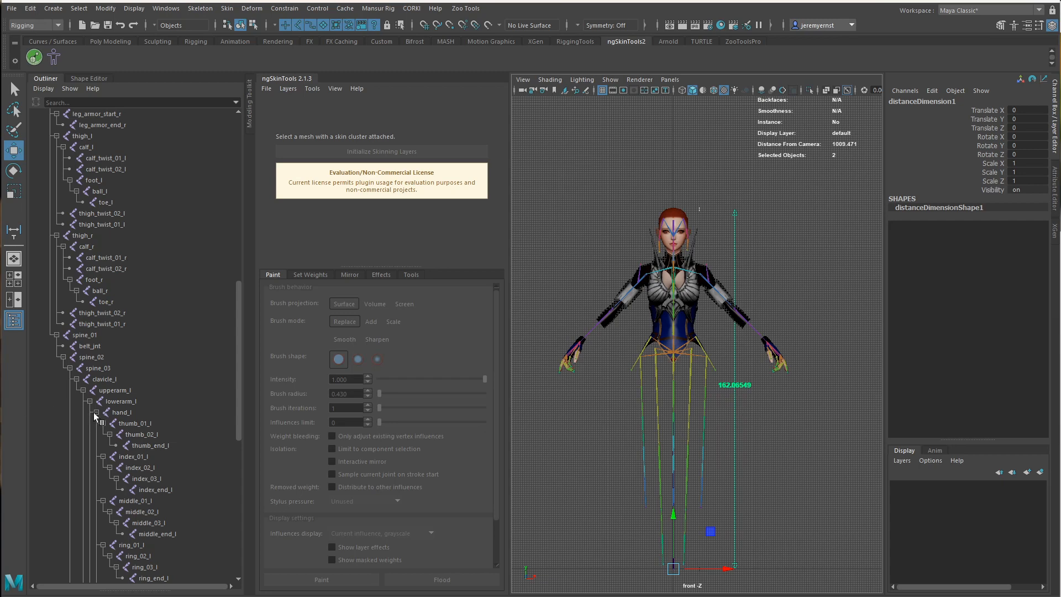
Delete the distance measurement with its locators and return to the textured perspective view
{"action": "scroll", "coordinate": [94, 418], "scroll_direction": "down", "scroll_amount": 10}
{"action": "left_click_drag", "start_coordinate": [75, 493], "coordinate": [87, 507]}
{"action": "key", "text": "Delete"}
{"action": "key", "text": "space"}
{"action": "left_click_drag", "start_coordinate": [752, 430], "coordinate": [745, 393]}
{"action": "key", "text": "6"}
Reselect the upper body mesh and resume weight painting on the left hand's fingers with middle_03_l active
{"action": "scroll", "coordinate": [780, 395], "scroll_direction": "up", "scroll_amount": 5}
{"action": "middle_click_drag", "start_coordinate": [641, 327], "coordinate": [697, 431], "text": "alt"}
{"action": "left_click_drag", "start_coordinate": [697, 431], "coordinate": [506, 336], "text": "alt"}
{"action": "left_click", "coordinate": [710, 247]}
{"action": "left_click", "coordinate": [322, 580]}
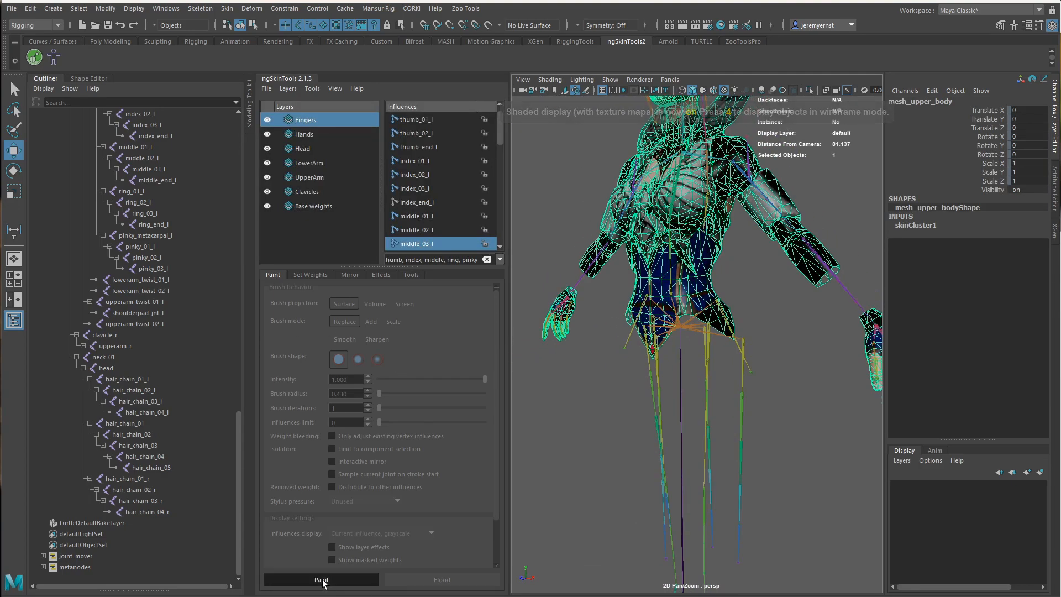
{"action": "mouse_move", "coordinate": [743, 396]}
{"action": "left_mouse_down", "text": "alt"}
{"action": "mouse_move", "coordinate": [720, 393]}
{"action": "mouse_move", "coordinate": [681, 362]}
{"action": "mouse_move", "coordinate": [717, 369]}
{"action": "mouse_move", "coordinate": [656, 353]}
{"action": "mouse_move", "coordinate": [594, 359]}
{"action": "left_mouse_up", "text": "alt"}
{"action": "middle_click_drag", "start_coordinate": [594, 359], "coordinate": [666, 349], "text": "alt"}
{"action": "right_click_drag", "start_coordinate": [666, 350], "coordinate": [752, 361], "text": "alt"}
{"action": "left_click_drag", "start_coordinate": [753, 360], "coordinate": [539, 270], "text": "alt"}
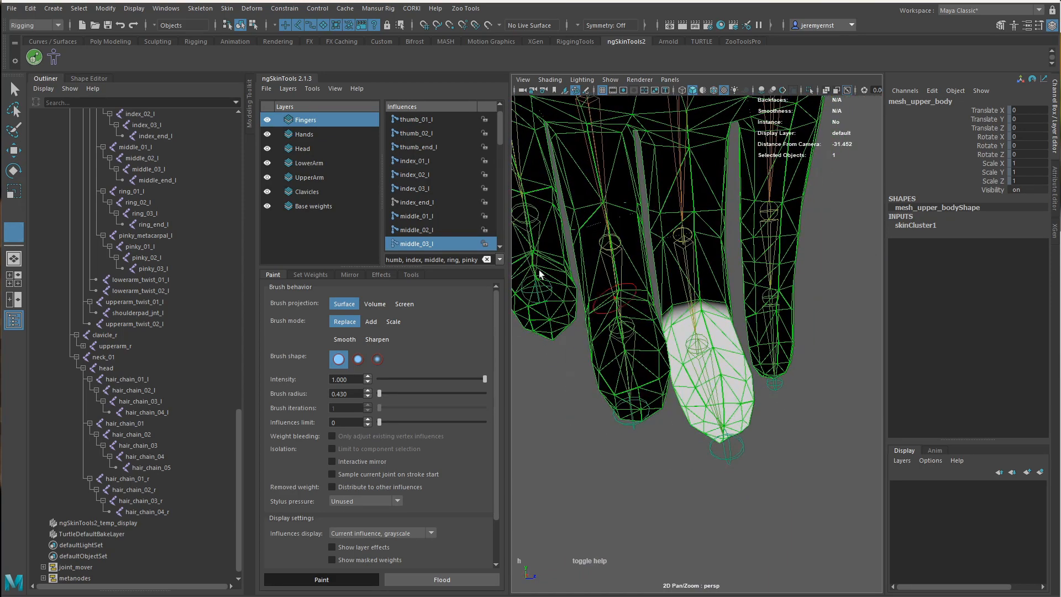
Paint full ring_01_l weight along the palm side of the ring finger, from its base to the tip
{"action": "left_click", "coordinate": [428, 187]}
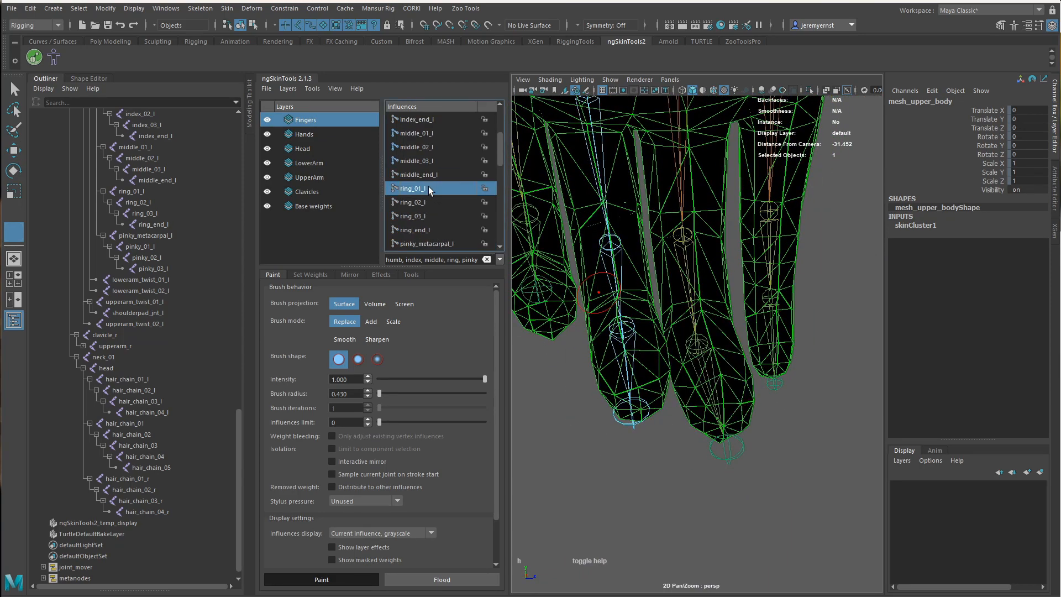
{"action": "mouse_move", "coordinate": [602, 311]}
{"action": "left_mouse_down", "text": "alt"}
{"action": "mouse_move", "coordinate": [630, 301]}
{"action": "mouse_move", "coordinate": [612, 262]}
{"action": "mouse_move", "coordinate": [613, 213]}
{"action": "mouse_move", "coordinate": [636, 238]}
{"action": "mouse_move", "coordinate": [645, 207]}
{"action": "mouse_move", "coordinate": [664, 292]}
{"action": "mouse_move", "coordinate": [620, 316]}
{"action": "left_mouse_up", "text": "alt"}
{"action": "mouse_move", "coordinate": [624, 365]}
{"action": "left_mouse_down"}
{"action": "mouse_move", "coordinate": [644, 478]}
{"action": "mouse_move", "coordinate": [666, 486]}
{"action": "left_mouse_up"}
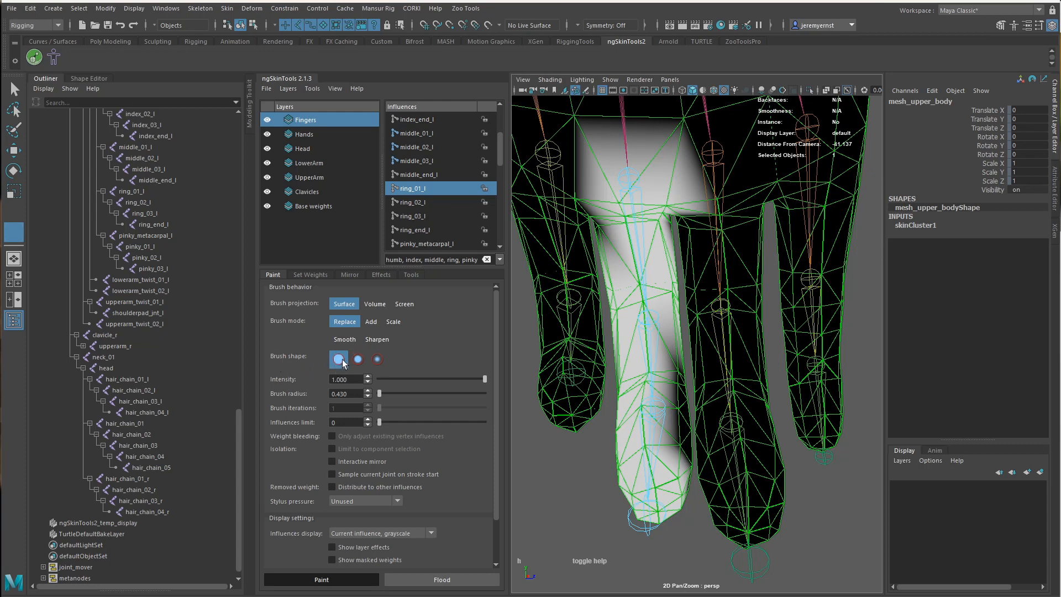
{"action": "left_click_drag", "start_coordinate": [619, 455], "coordinate": [681, 407]}
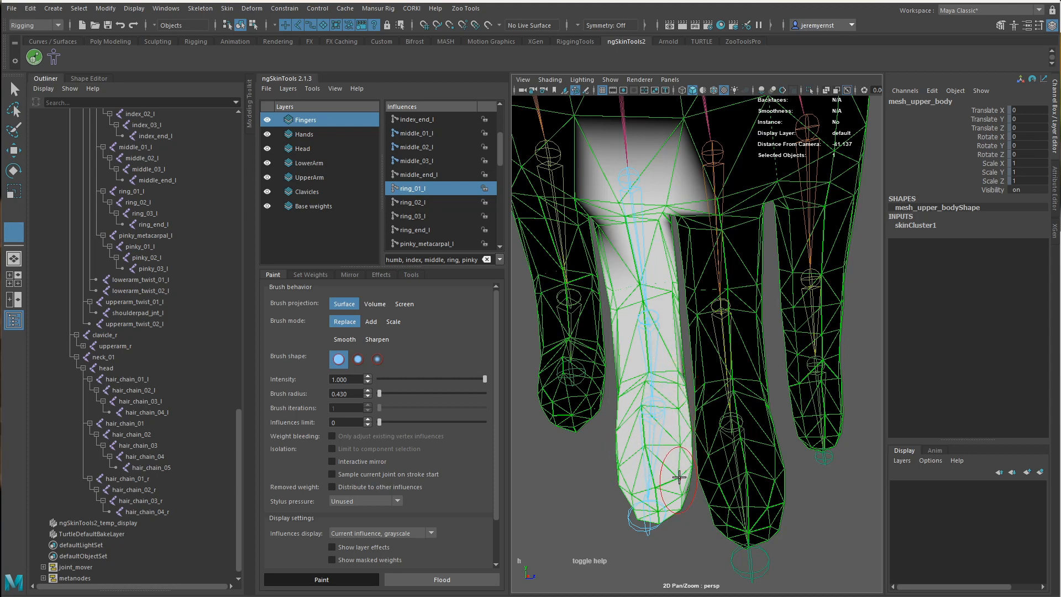
{"action": "mouse_move", "coordinate": [678, 495]}
{"action": "left_mouse_down", "text": "alt"}
{"action": "mouse_move", "coordinate": [624, 409]}
{"action": "mouse_move", "coordinate": [654, 395]}
{"action": "left_mouse_up", "text": "alt"}
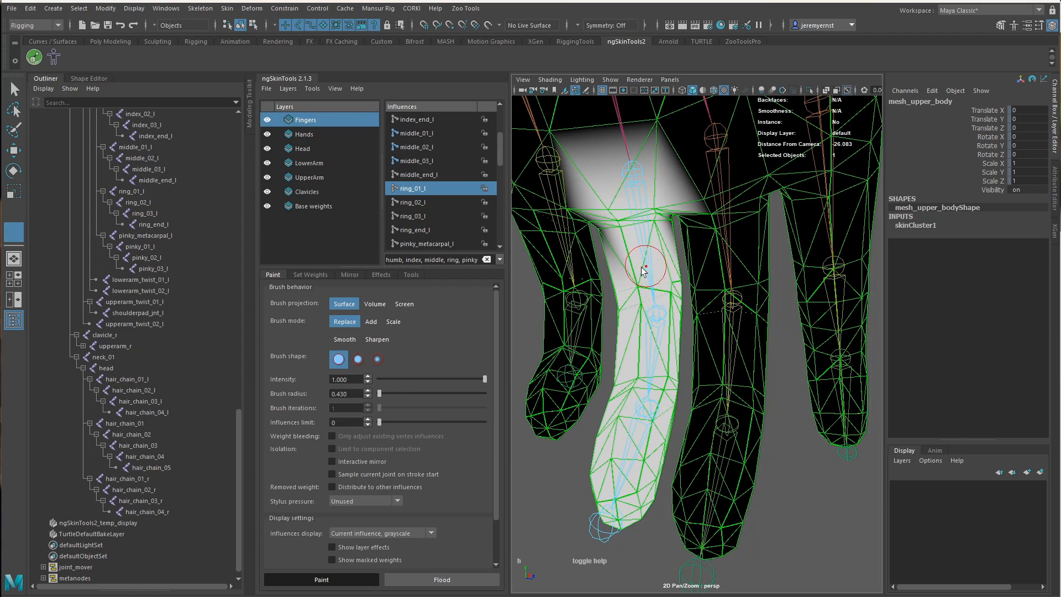
{"action": "mouse_move", "coordinate": [643, 270]}
{"action": "left_mouse_down", "text": "alt"}
{"action": "mouse_move", "coordinate": [606, 229]}
{"action": "mouse_move", "coordinate": [675, 241]}
{"action": "left_mouse_up", "text": "alt"}
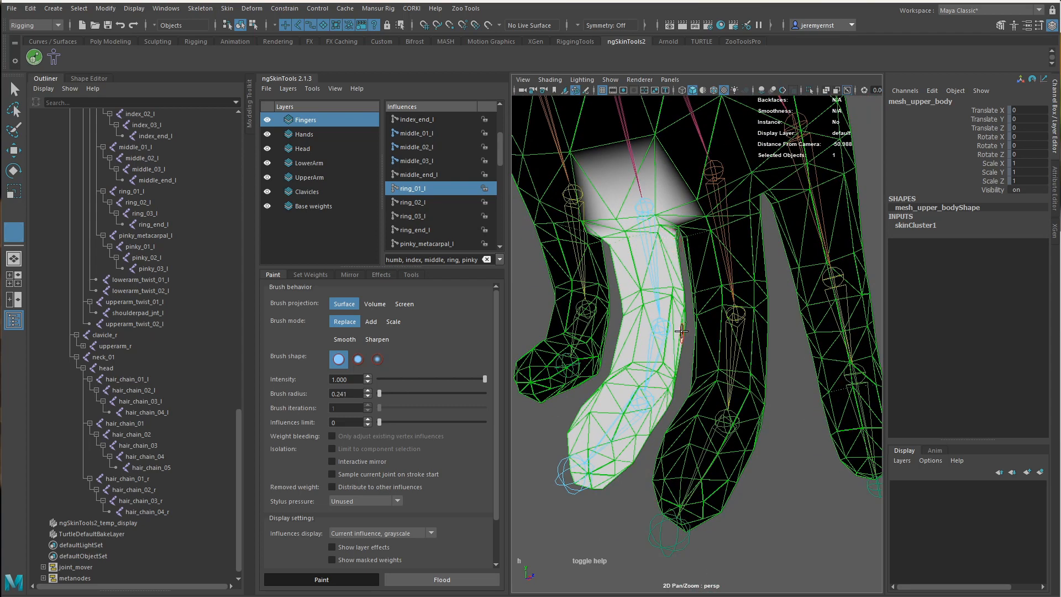
Cover the back and sides of the ring finger with ring_01_l weight using a brush radius of 0.427
{"action": "mouse_move", "coordinate": [694, 342]}
{"action": "left_mouse_down", "text": "alt"}
{"action": "mouse_move", "coordinate": [701, 238]}
{"action": "mouse_move", "coordinate": [721, 268]}
{"action": "mouse_move", "coordinate": [746, 245]}
{"action": "mouse_move", "coordinate": [727, 211]}
{"action": "mouse_move", "coordinate": [694, 271]}
{"action": "left_mouse_up", "text": "alt"}
{"action": "mouse_move", "coordinate": [694, 271]}
{"action": "left_mouse_down"}
{"action": "mouse_move", "coordinate": [715, 266]}
{"action": "mouse_move", "coordinate": [713, 238]}
{"action": "mouse_move", "coordinate": [696, 271]}
{"action": "left_mouse_up"}
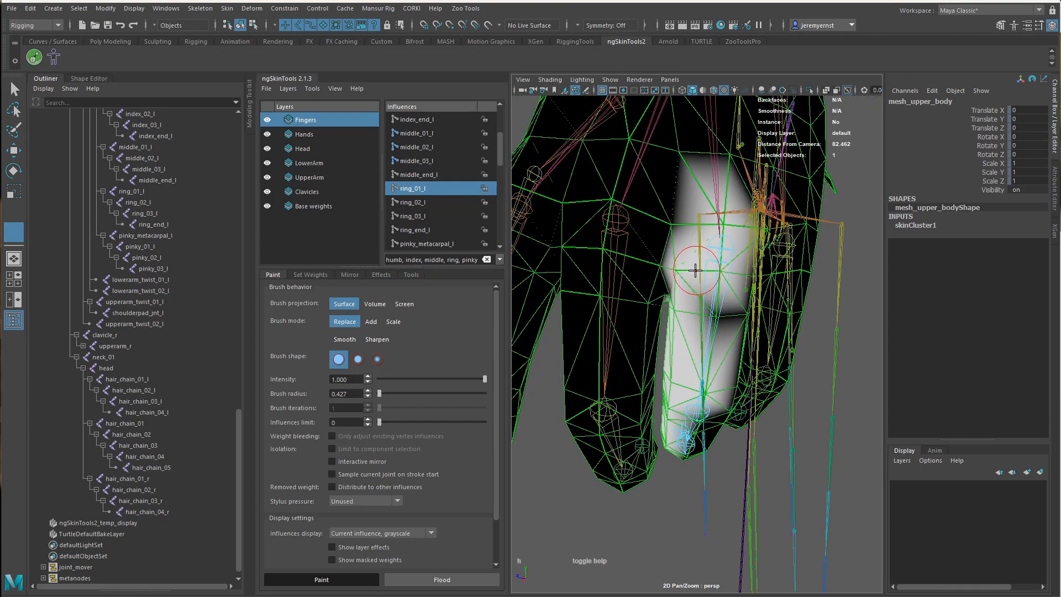
{"action": "left_click_drag", "start_coordinate": [695, 233], "coordinate": [713, 331]}
{"action": "mouse_move", "coordinate": [713, 332]}
{"action": "left_mouse_down", "text": "alt"}
{"action": "mouse_move", "coordinate": [699, 313]}
{"action": "mouse_move", "coordinate": [708, 266]}
{"action": "left_mouse_up", "text": "alt"}
{"action": "mouse_move", "coordinate": [708, 265]}
{"action": "left_mouse_down"}
{"action": "mouse_move", "coordinate": [722, 282]}
{"action": "mouse_move", "coordinate": [695, 428]}
{"action": "left_mouse_up"}
{"action": "left_click_drag", "start_coordinate": [718, 399], "coordinate": [734, 383], "text": "alt"}
{"action": "mouse_move", "coordinate": [694, 381]}
{"action": "left_mouse_down"}
{"action": "mouse_move", "coordinate": [690, 522]}
{"action": "mouse_move", "coordinate": [652, 492]}
{"action": "mouse_move", "coordinate": [663, 398]}
{"action": "mouse_move", "coordinate": [694, 343]}
{"action": "left_mouse_up"}
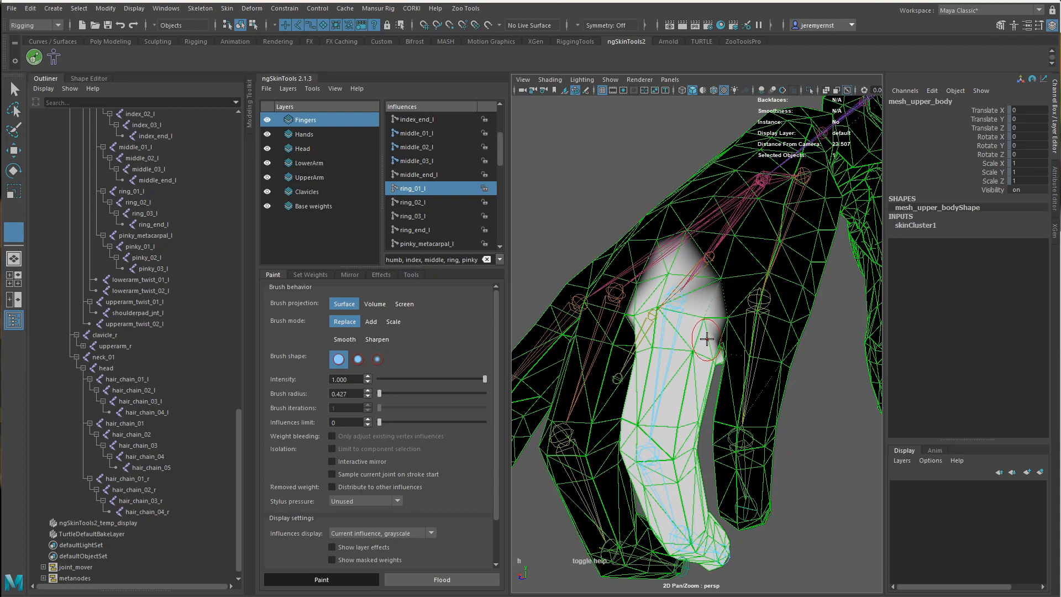
{"action": "mouse_move", "coordinate": [716, 305]}
{"action": "left_mouse_down", "text": "alt"}
{"action": "mouse_move", "coordinate": [877, 359]}
{"action": "mouse_move", "coordinate": [1018, 315]}
{"action": "left_mouse_up", "text": "alt"}
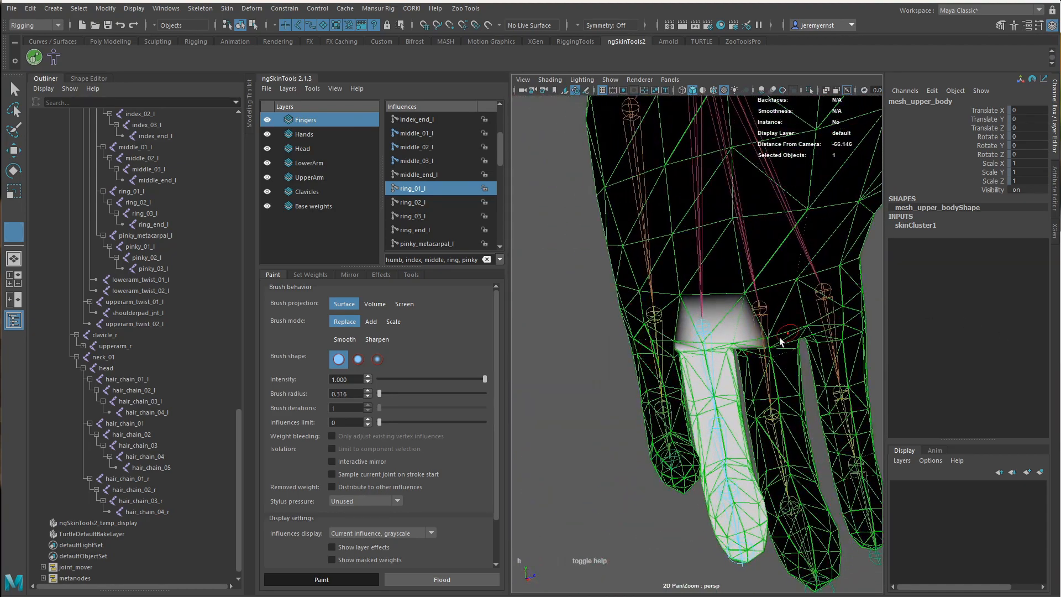
Activate ring_02_l and paint its weight on the palm side of the ring finger from the middle joint down
{"action": "mouse_move", "coordinate": [780, 340]}
{"action": "left_mouse_down", "text": "alt"}
{"action": "mouse_move", "coordinate": [694, 365]}
{"action": "mouse_move", "coordinate": [694, 378]}
{"action": "mouse_move", "coordinate": [637, 361]}
{"action": "left_mouse_up", "text": "alt"}
{"action": "left_click", "coordinate": [480, 203]}
{"action": "scroll", "coordinate": [694, 378], "scroll_direction": "up", "scroll_amount": 4}
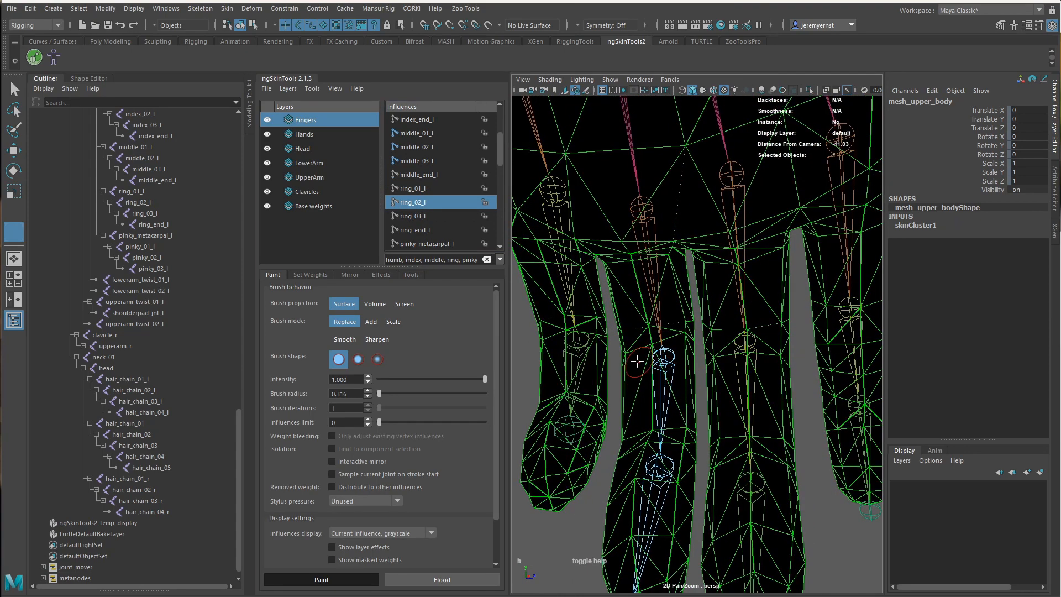
{"action": "left_click", "coordinate": [643, 418]}
{"action": "key", "text": "b"}
{"action": "left_click_drag", "start_coordinate": [650, 423], "coordinate": [661, 423]}
{"action": "mouse_move", "coordinate": [659, 423]}
{"action": "left_mouse_down"}
{"action": "mouse_move", "coordinate": [644, 544]}
{"action": "mouse_move", "coordinate": [652, 489]}
{"action": "left_mouse_up"}
{"action": "left_click_drag", "start_coordinate": [653, 489], "coordinate": [667, 475]}
Paint ring_02_l weight around the back and sides of the ring finger's middle joint with a 0.351 brush radius
{"action": "mouse_move", "coordinate": [665, 378]}
{"action": "left_mouse_down", "text": "alt"}
{"action": "mouse_move", "coordinate": [783, 386]}
{"action": "mouse_move", "coordinate": [760, 435]}
{"action": "mouse_move", "coordinate": [754, 420]}
{"action": "mouse_move", "coordinate": [719, 442]}
{"action": "mouse_move", "coordinate": [718, 376]}
{"action": "mouse_move", "coordinate": [733, 402]}
{"action": "mouse_move", "coordinate": [756, 334]}
{"action": "left_mouse_up", "text": "alt"}
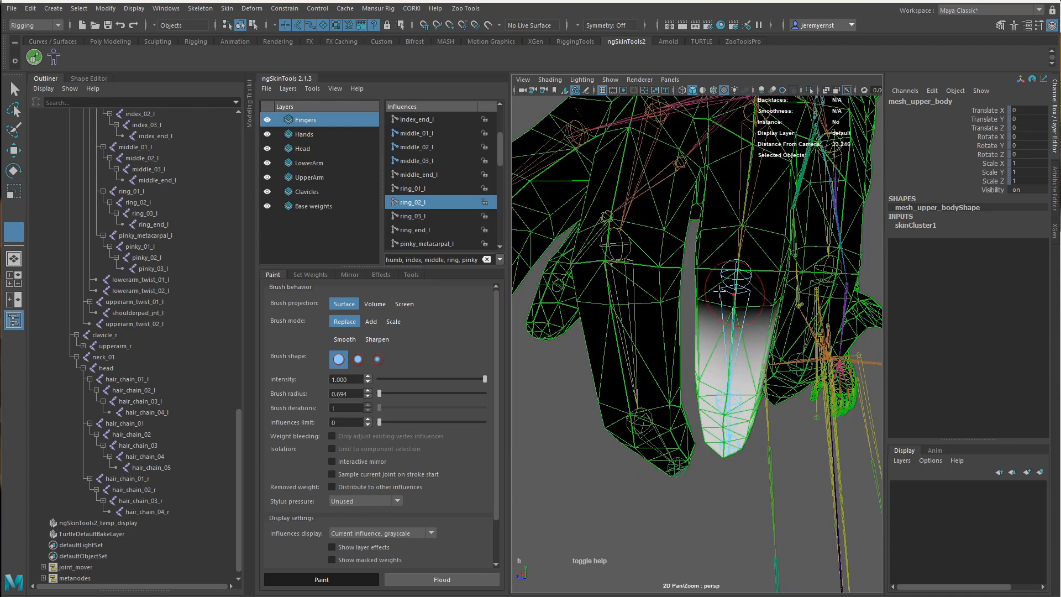
{"action": "key", "text": "b"}
{"action": "left_click_drag", "start_coordinate": [736, 289], "coordinate": [724, 289]}
{"action": "mouse_move", "coordinate": [722, 285]}
{"action": "left_mouse_down"}
{"action": "mouse_move", "coordinate": [710, 276]}
{"action": "mouse_move", "coordinate": [760, 285]}
{"action": "mouse_move", "coordinate": [737, 277]}
{"action": "mouse_move", "coordinate": [758, 318]}
{"action": "left_mouse_up"}
{"action": "mouse_move", "coordinate": [738, 326]}
{"action": "left_mouse_down", "text": "alt"}
{"action": "mouse_move", "coordinate": [806, 286]}
{"action": "mouse_move", "coordinate": [831, 383]}
{"action": "mouse_move", "coordinate": [637, 395]}
{"action": "mouse_move", "coordinate": [622, 381]}
{"action": "left_mouse_up", "text": "alt"}
{"action": "mouse_move", "coordinate": [625, 353]}
{"action": "left_mouse_down"}
{"action": "mouse_move", "coordinate": [642, 259]}
{"action": "mouse_move", "coordinate": [658, 265]}
{"action": "left_mouse_up"}
{"action": "left_click_drag", "start_coordinate": [651, 273], "coordinate": [592, 287], "text": "alt"}
{"action": "mouse_move", "coordinate": [635, 287]}
{"action": "left_mouse_down"}
{"action": "mouse_move", "coordinate": [659, 282]}
{"action": "mouse_move", "coordinate": [625, 280]}
{"action": "mouse_move", "coordinate": [673, 317]}
{"action": "mouse_move", "coordinate": [844, 303]}
{"action": "mouse_move", "coordinate": [742, 279]}
{"action": "left_mouse_up"}
Activate ring_03_l and paint its weight all around the ring finger's tip segment
{"action": "left_click", "coordinate": [419, 217]}
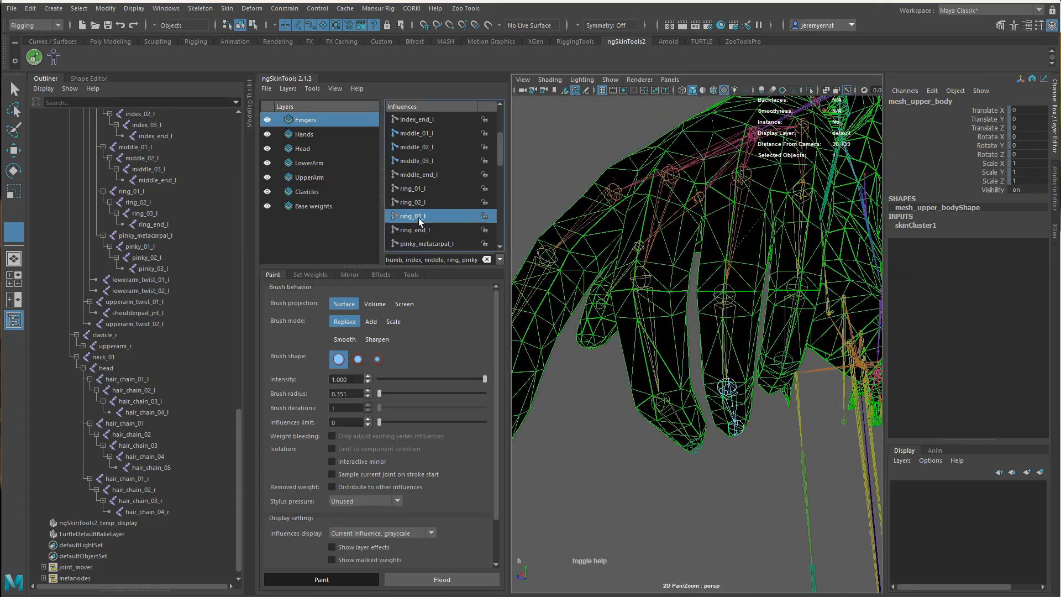
{"action": "right_click_drag", "start_coordinate": [738, 349], "coordinate": [789, 457], "text": "alt"}
{"action": "mouse_move", "coordinate": [788, 457]}
{"action": "left_mouse_down", "text": "alt"}
{"action": "mouse_move", "coordinate": [817, 436]}
{"action": "mouse_move", "coordinate": [671, 374]}
{"action": "mouse_move", "coordinate": [688, 342]}
{"action": "mouse_move", "coordinate": [661, 426]}
{"action": "mouse_move", "coordinate": [707, 409]}
{"action": "mouse_move", "coordinate": [701, 351]}
{"action": "mouse_move", "coordinate": [738, 424]}
{"action": "mouse_move", "coordinate": [633, 429]}
{"action": "mouse_move", "coordinate": [680, 368]}
{"action": "left_mouse_up", "text": "alt"}
{"action": "mouse_move", "coordinate": [746, 345]}
{"action": "left_mouse_down"}
{"action": "mouse_move", "coordinate": [728, 333]}
{"action": "mouse_move", "coordinate": [721, 461]}
{"action": "mouse_move", "coordinate": [738, 393]}
{"action": "mouse_move", "coordinate": [659, 383]}
{"action": "mouse_move", "coordinate": [888, 343]}
{"action": "mouse_move", "coordinate": [955, 361]}
{"action": "left_mouse_up"}
{"action": "mouse_move", "coordinate": [706, 431]}
{"action": "left_mouse_down", "text": "alt"}
{"action": "mouse_move", "coordinate": [718, 362]}
{"action": "mouse_move", "coordinate": [661, 373]}
{"action": "mouse_move", "coordinate": [669, 383]}
{"action": "left_mouse_up", "text": "alt"}
{"action": "left_click_drag", "start_coordinate": [761, 363], "coordinate": [767, 347]}
{"action": "mouse_move", "coordinate": [759, 354]}
{"action": "left_mouse_down", "text": "alt"}
{"action": "mouse_move", "coordinate": [679, 379]}
{"action": "mouse_move", "coordinate": [620, 343]}
{"action": "left_mouse_up", "text": "alt"}
Activate pinky_metacarpal_l and paint its weight along the outer back edge of the hand with a 0.977 brush radius
{"action": "left_click", "coordinate": [431, 230]}
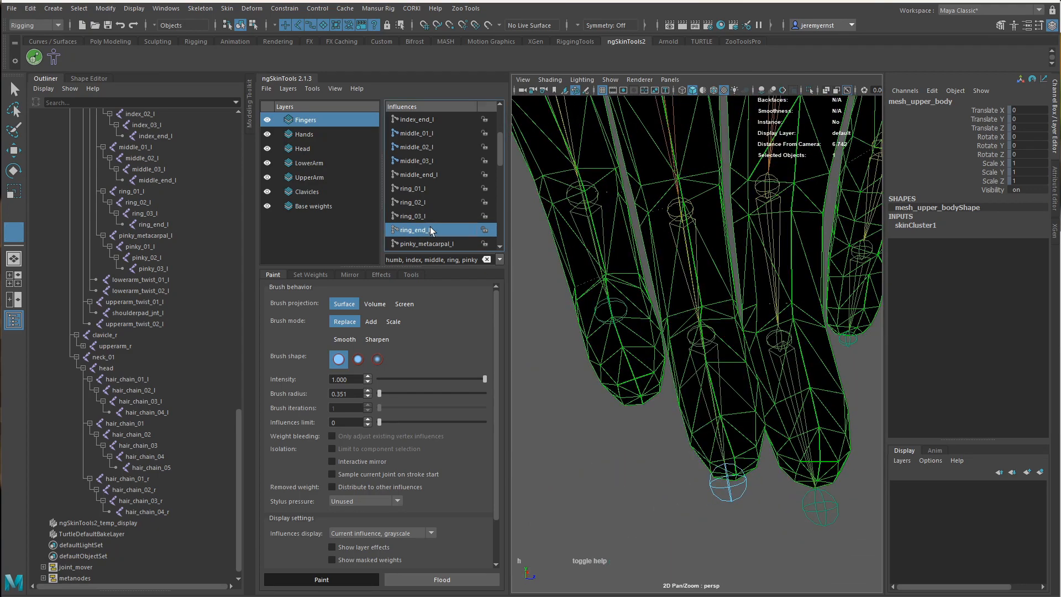
{"action": "left_click", "coordinate": [434, 244]}
{"action": "right_click_drag", "start_coordinate": [675, 309], "coordinate": [613, 287], "text": "alt"}
{"action": "middle_click_drag", "start_coordinate": [613, 288], "coordinate": [622, 384], "text": "alt"}
{"action": "right_click_drag", "start_coordinate": [623, 384], "coordinate": [637, 319], "text": "alt"}
{"action": "left_click_drag", "start_coordinate": [637, 320], "coordinate": [762, 299], "text": "alt"}
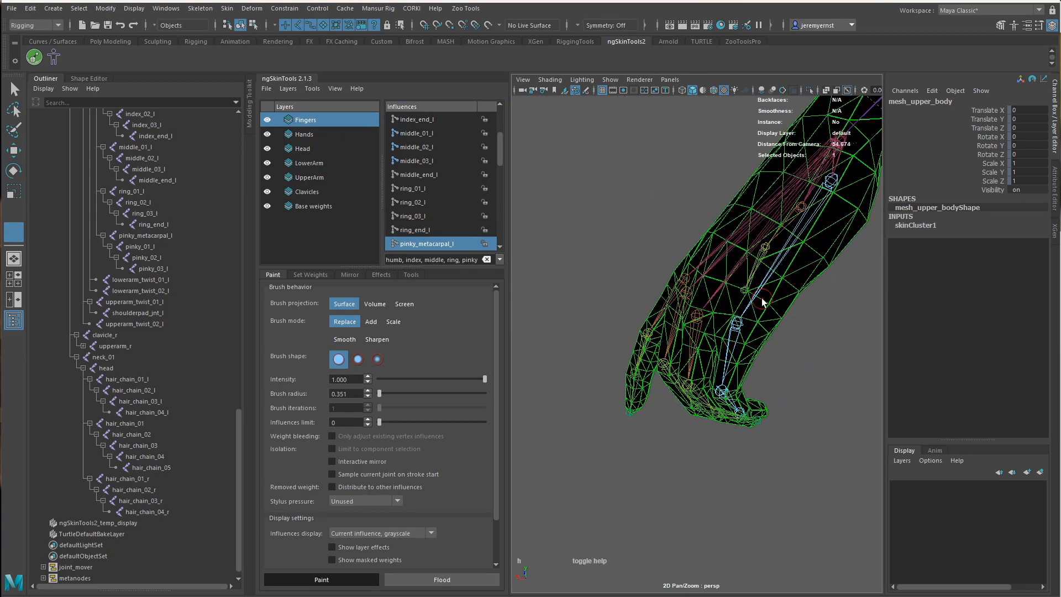
{"action": "middle_click_drag", "start_coordinate": [761, 299], "coordinate": [690, 320], "text": "alt"}
{"action": "mouse_move", "coordinate": [691, 320]}
{"action": "left_mouse_down", "text": "alt"}
{"action": "mouse_move", "coordinate": [771, 303]}
{"action": "mouse_move", "coordinate": [762, 326]}
{"action": "mouse_move", "coordinate": [737, 336]}
{"action": "left_mouse_up", "text": "alt"}
{"action": "left_click_drag", "start_coordinate": [736, 336], "coordinate": [699, 341], "text": "alt"}
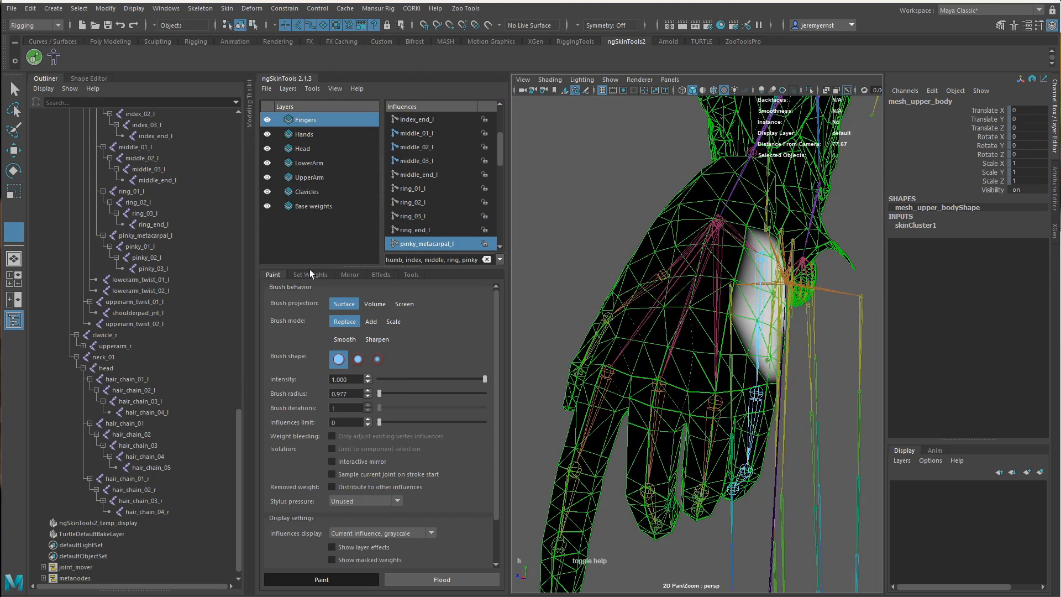
Set the influences display to "All influences, multiple colors" and look over the left hand's weights
{"action": "scroll", "coordinate": [466, 490], "scroll_direction": "down", "scroll_amount": 2}
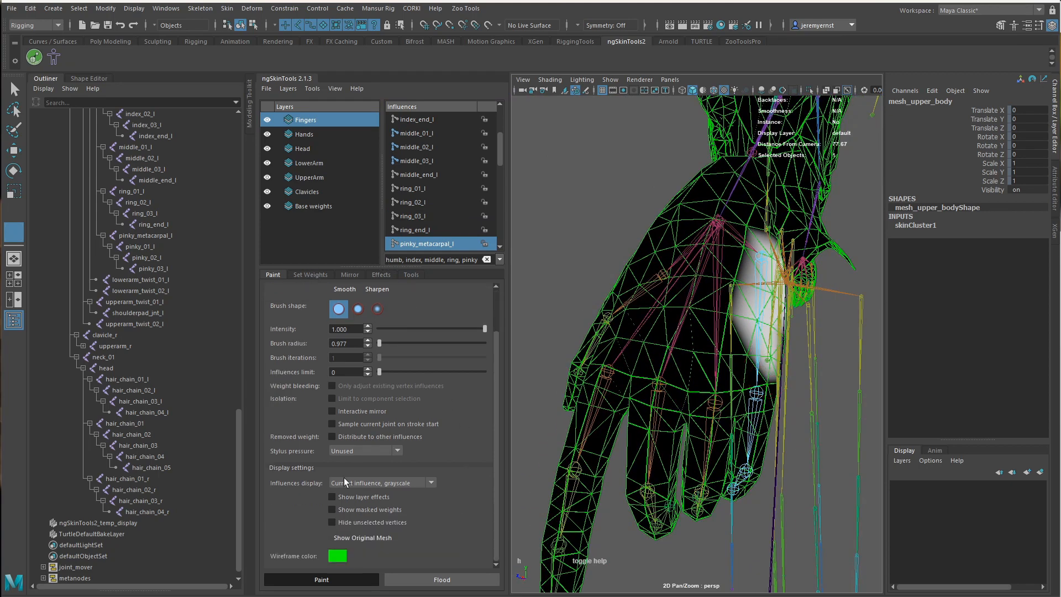
{"action": "left_click", "coordinate": [420, 485]}
{"action": "left_click", "coordinate": [382, 505]}
{"action": "left_click_drag", "start_coordinate": [735, 387], "coordinate": [724, 431], "text": "alt"}
{"action": "right_click_drag", "start_coordinate": [611, 387], "coordinate": [581, 327], "text": "alt"}
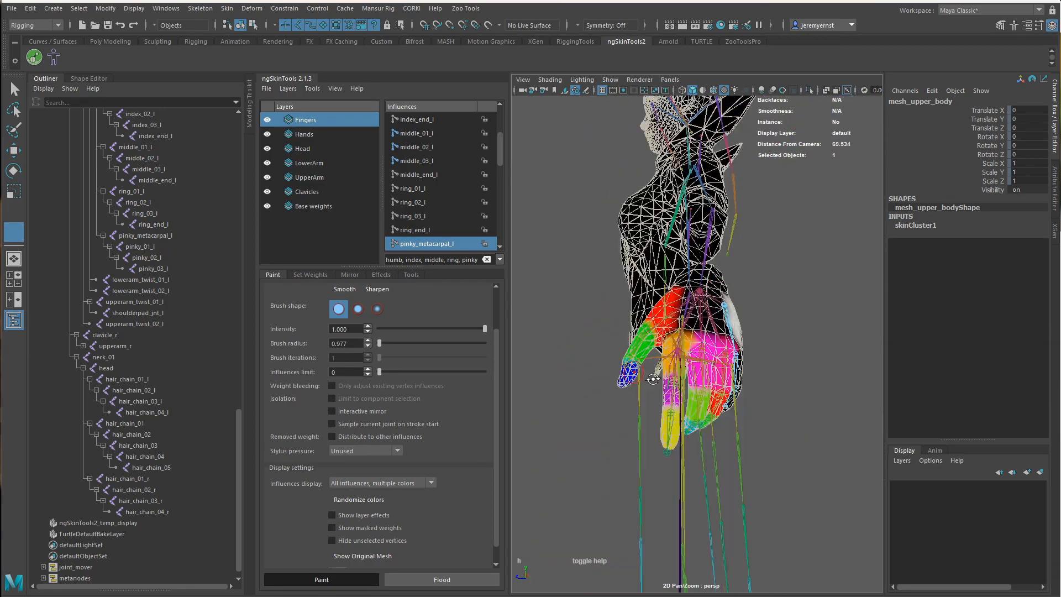
{"action": "left_click_drag", "start_coordinate": [581, 326], "coordinate": [657, 294], "text": "alt"}
Paint pinky_metacarpal_l weight down the outer palm into the pinky's base, using a 0.723 brush radius
{"action": "right_click_drag", "start_coordinate": [677, 316], "coordinate": [682, 409], "text": "alt"}
{"action": "left_click_drag", "start_coordinate": [682, 410], "coordinate": [542, 409], "text": "alt"}
{"action": "left_click_drag", "start_coordinate": [731, 314], "coordinate": [630, 296], "text": "alt"}
{"action": "right_click_drag", "start_coordinate": [632, 346], "coordinate": [635, 400], "text": "alt"}
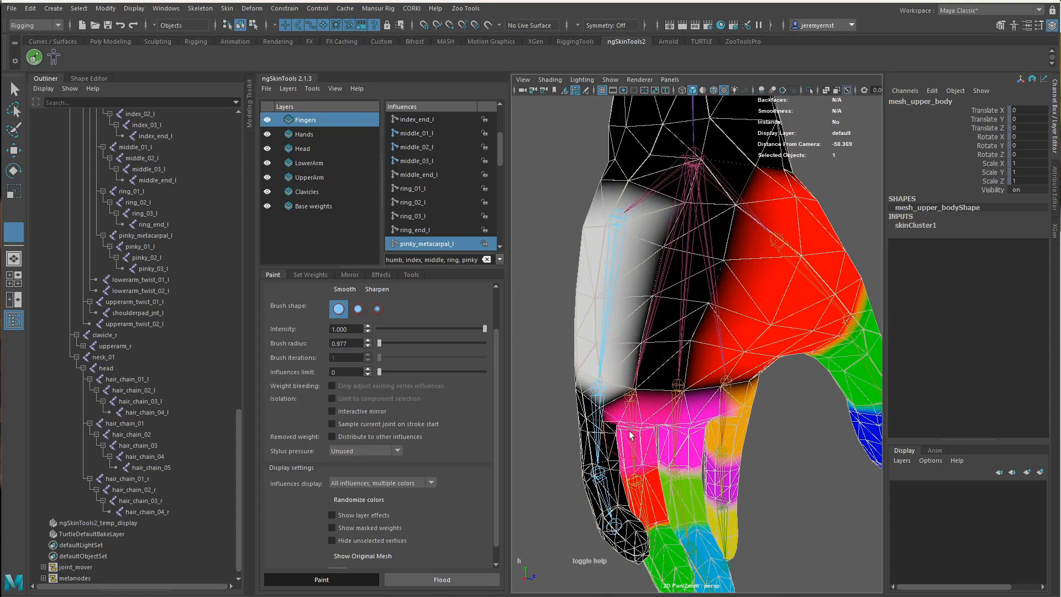
{"action": "middle_click_drag", "start_coordinate": [635, 400], "coordinate": [726, 319], "text": "alt"}
{"action": "left_click_drag", "start_coordinate": [727, 319], "coordinate": [691, 310], "text": "alt"}
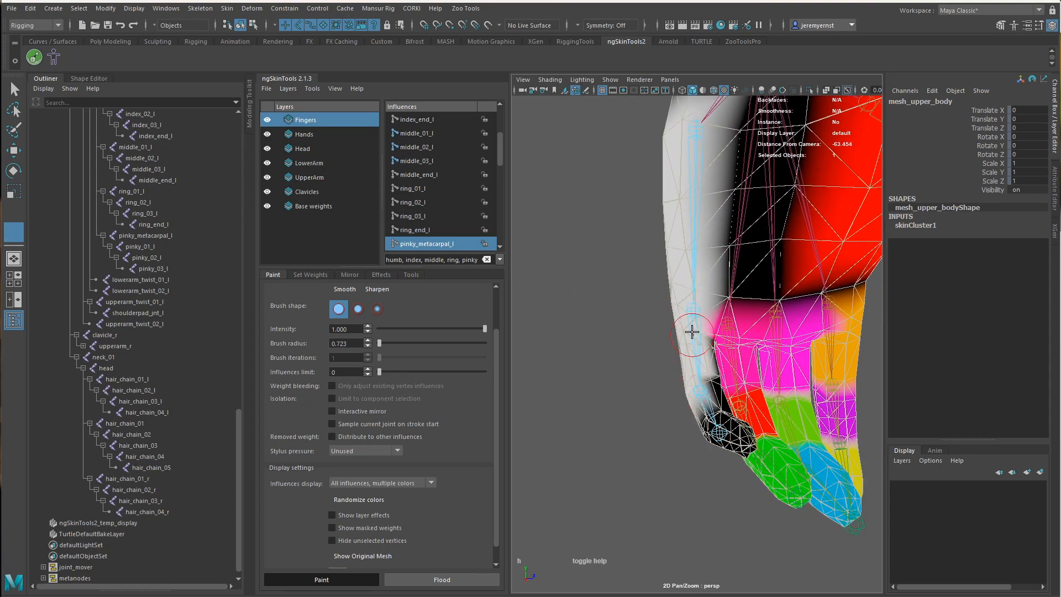
Extend pinky_metacarpal_l weight over the pinky's palm and inner sides to the tip, reducing the brush radius to 0.330
{"action": "left_click_drag", "start_coordinate": [722, 426], "coordinate": [677, 455], "text": "alt"}
{"action": "left_click_drag", "start_coordinate": [718, 440], "coordinate": [721, 436]}
{"action": "right_click_drag", "start_coordinate": [703, 394], "coordinate": [717, 424], "text": "alt"}
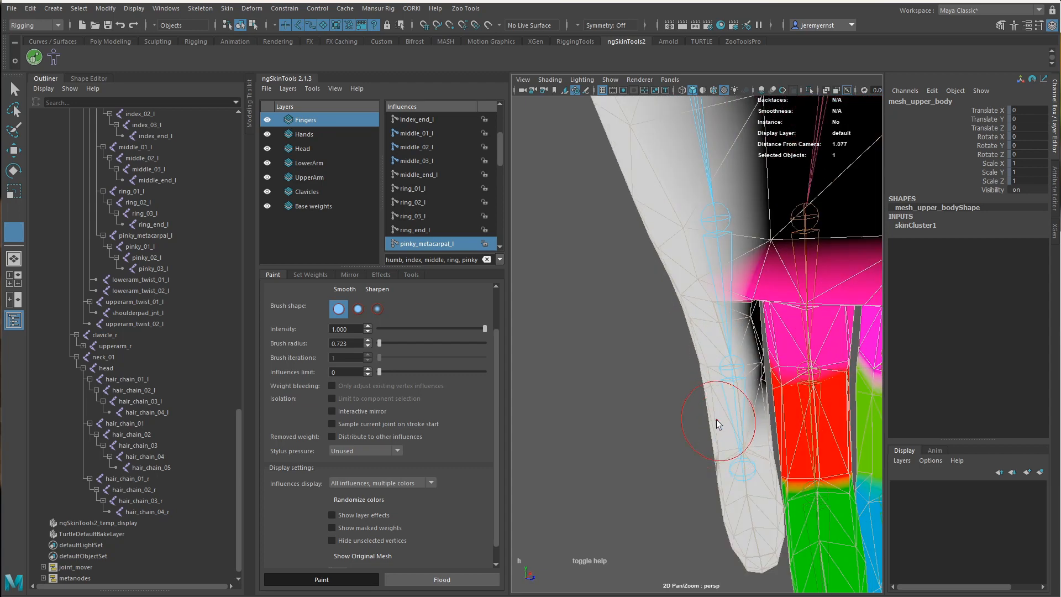
{"action": "left_click_drag", "start_coordinate": [705, 396], "coordinate": [673, 328], "text": "alt"}
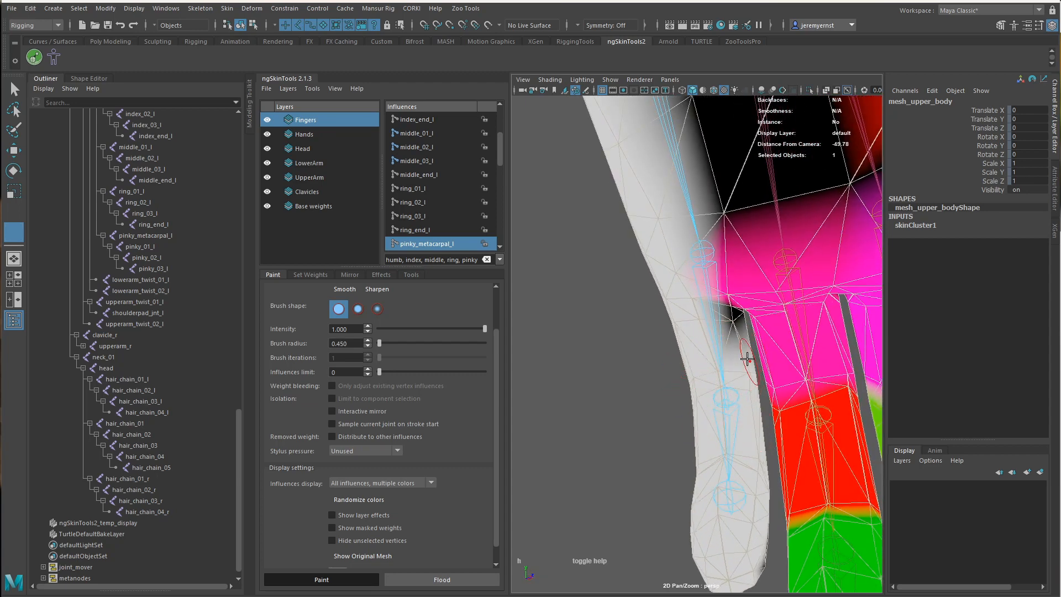
{"action": "left_click_drag", "start_coordinate": [723, 356], "coordinate": [702, 316], "text": "alt"}
{"action": "scroll", "coordinate": [721, 316], "scroll_direction": "down", "scroll_amount": 2}
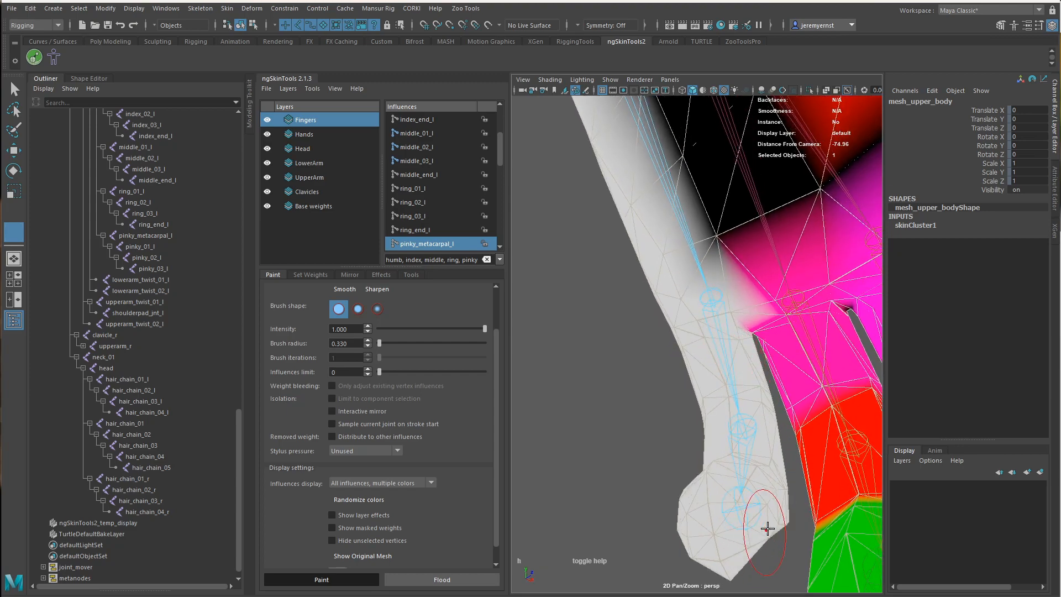
Fill the unweighted areas on the back of the pinky with pinky_metacarpal_l weight
{"action": "left_click_drag", "start_coordinate": [768, 529], "coordinate": [691, 295], "text": "alt"}
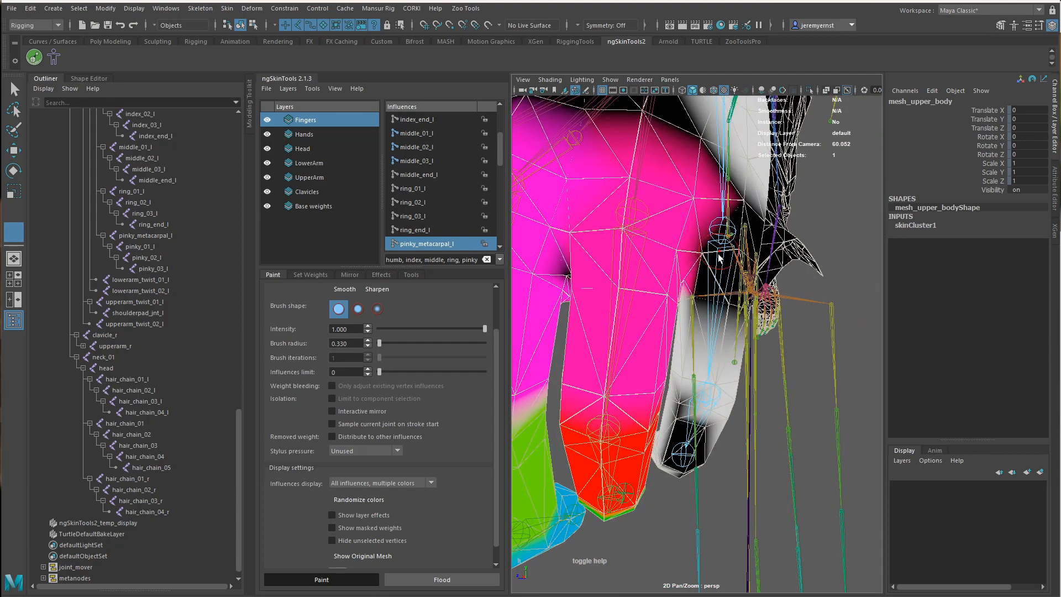
{"action": "mouse_move", "coordinate": [719, 254]}
{"action": "left_mouse_down"}
{"action": "mouse_move", "coordinate": [712, 296]}
{"action": "mouse_move", "coordinate": [696, 310]}
{"action": "mouse_move", "coordinate": [715, 227]}
{"action": "mouse_move", "coordinate": [700, 206]}
{"action": "mouse_move", "coordinate": [675, 270]}
{"action": "mouse_move", "coordinate": [713, 343]}
{"action": "mouse_move", "coordinate": [681, 463]}
{"action": "mouse_move", "coordinate": [670, 419]}
{"action": "left_mouse_up"}
{"action": "left_click_drag", "start_coordinate": [676, 436], "coordinate": [690, 372]}
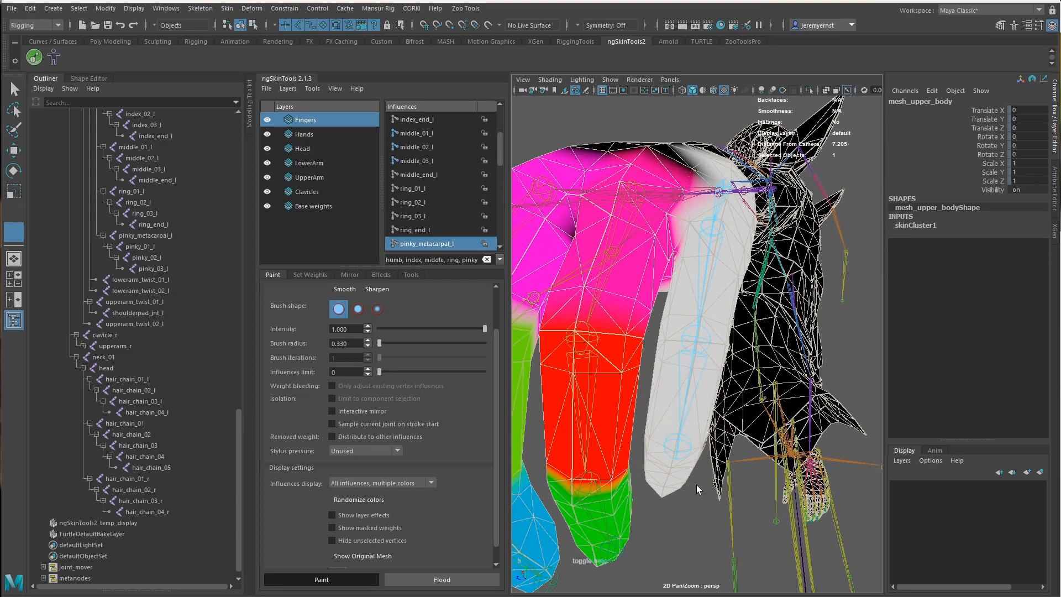
Touch up the webbing between the middle and ring fingers with the middle_01_l and ring_01_l influences
{"action": "mouse_move", "coordinate": [698, 489]}
{"action": "left_mouse_down", "text": "alt"}
{"action": "mouse_move", "coordinate": [730, 428]}
{"action": "mouse_move", "coordinate": [587, 265]}
{"action": "left_mouse_up", "text": "alt"}
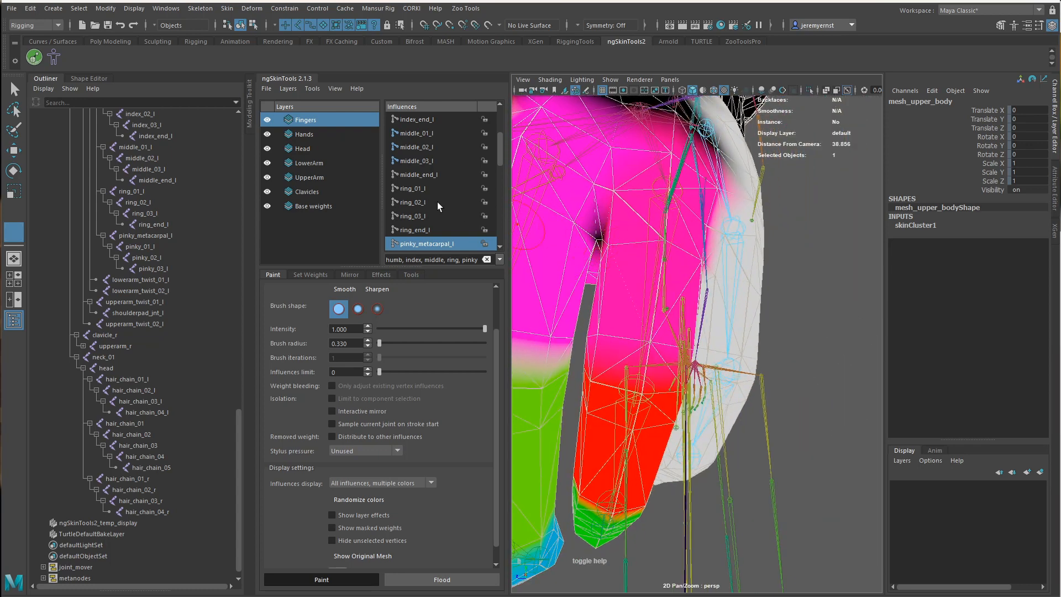
{"action": "left_click", "coordinate": [437, 133]}
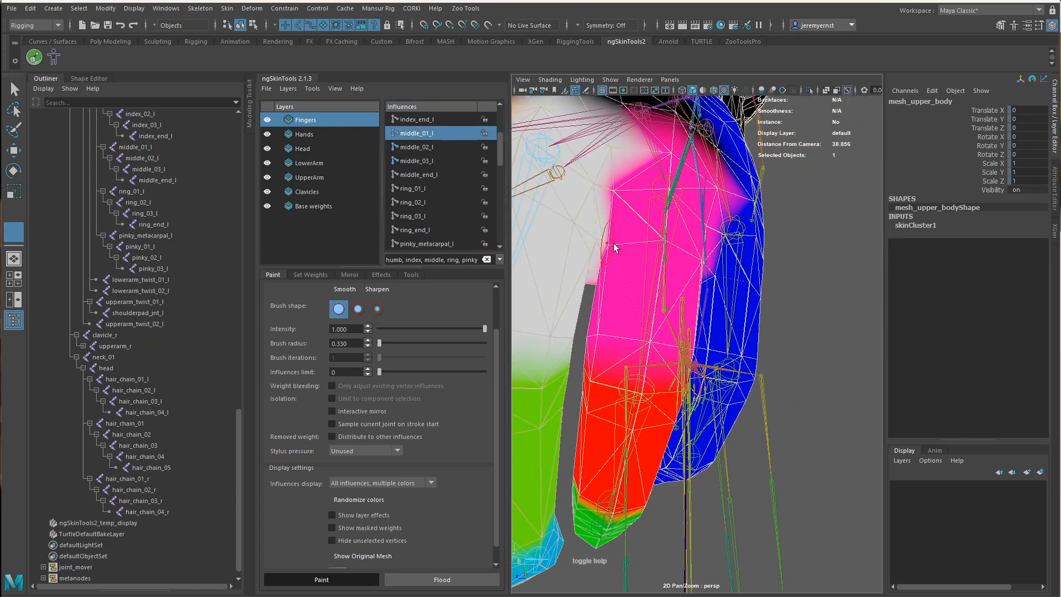
{"action": "left_click", "coordinate": [430, 189]}
{"action": "left_click_drag", "start_coordinate": [552, 221], "coordinate": [597, 248], "text": "alt"}
Reactivate pinky_metacarpal_l and widen its weight across the palm and back of the hand beside the pinky
{"action": "left_click", "coordinate": [436, 244]}
{"action": "mouse_move", "coordinate": [608, 287]}
{"action": "left_mouse_down", "text": "alt"}
{"action": "mouse_move", "coordinate": [510, 292]}
{"action": "mouse_move", "coordinate": [686, 301]}
{"action": "left_mouse_up", "text": "alt"}
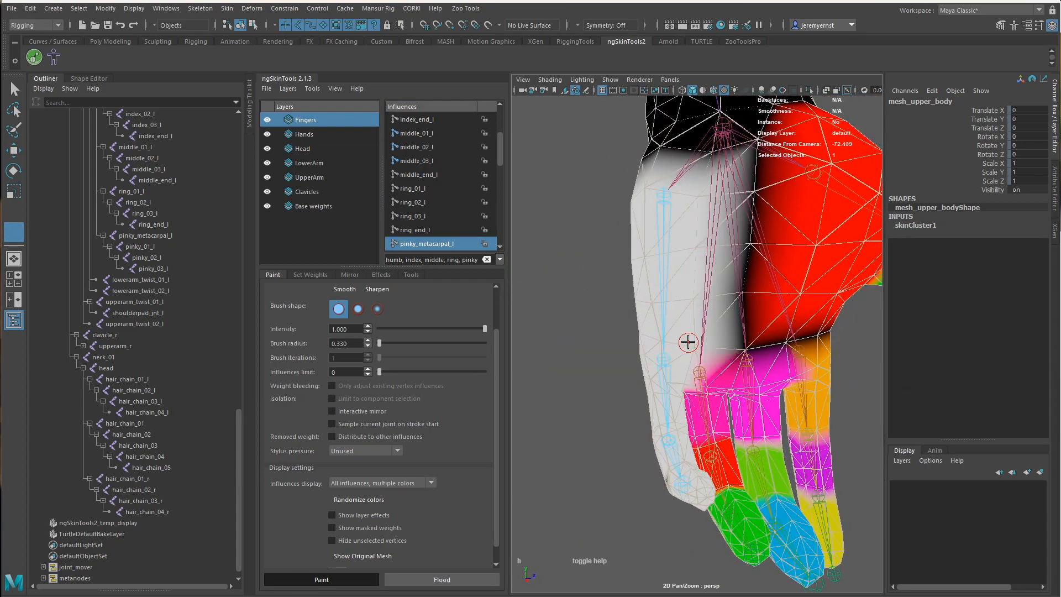
{"action": "left_click_drag", "start_coordinate": [687, 343], "coordinate": [732, 276], "text": "alt"}
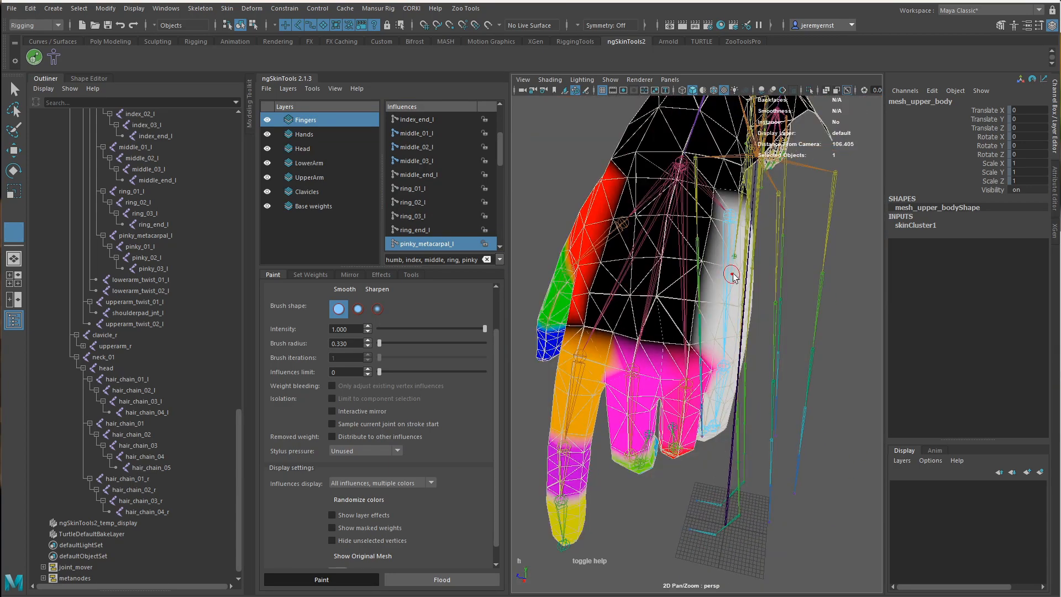
{"action": "mouse_move", "coordinate": [715, 225]}
{"action": "left_mouse_down"}
{"action": "mouse_move", "coordinate": [701, 337]}
{"action": "mouse_move", "coordinate": [626, 275]}
{"action": "mouse_move", "coordinate": [722, 365]}
{"action": "mouse_move", "coordinate": [656, 434]}
{"action": "left_mouse_up"}
{"action": "left_click_drag", "start_coordinate": [719, 452], "coordinate": [870, 449], "text": "alt"}
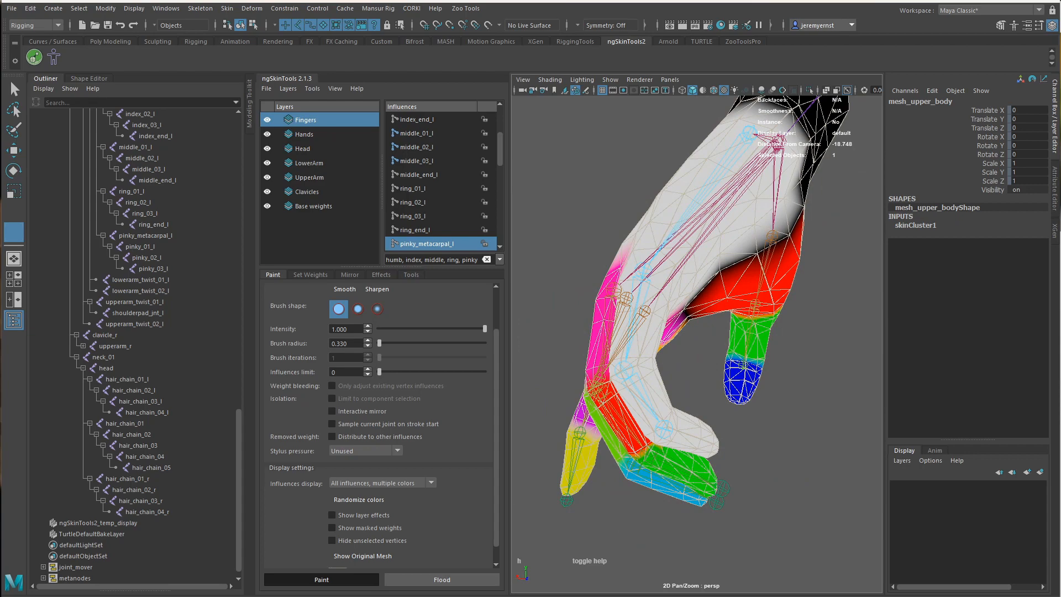
Activate pinky_01_l and paint its weight over the back of the pinky from the knuckle down, with a 0.490 brush radius
{"action": "left_click_drag", "start_coordinate": [650, 338], "coordinate": [580, 376], "text": "alt"}
{"action": "scroll", "coordinate": [473, 210], "scroll_direction": "down", "scroll_amount": 3}
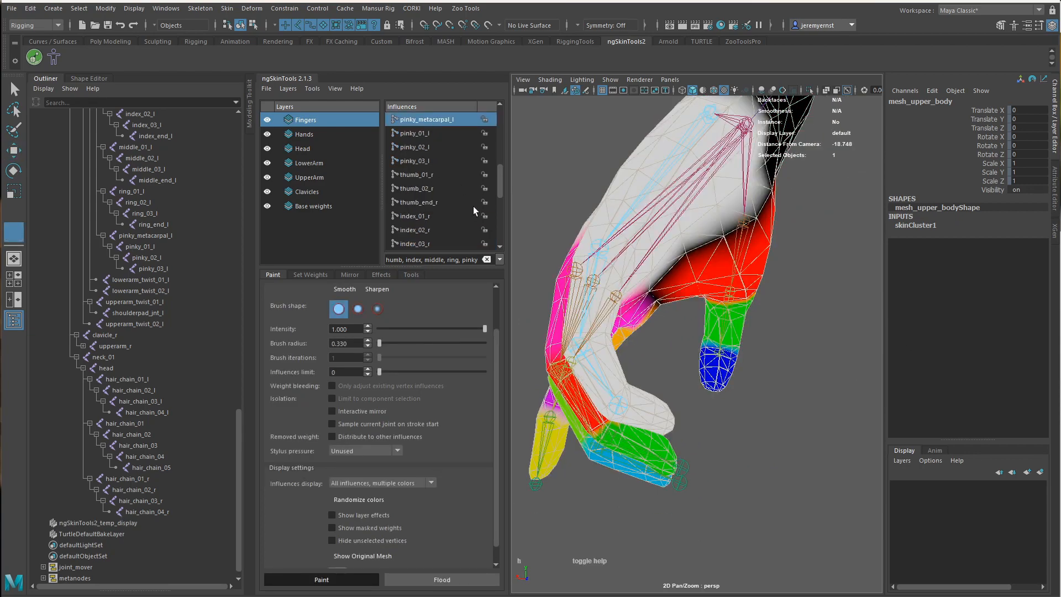
{"action": "left_click", "coordinate": [415, 134]}
{"action": "scroll", "coordinate": [746, 387], "scroll_direction": "up", "scroll_amount": 5}
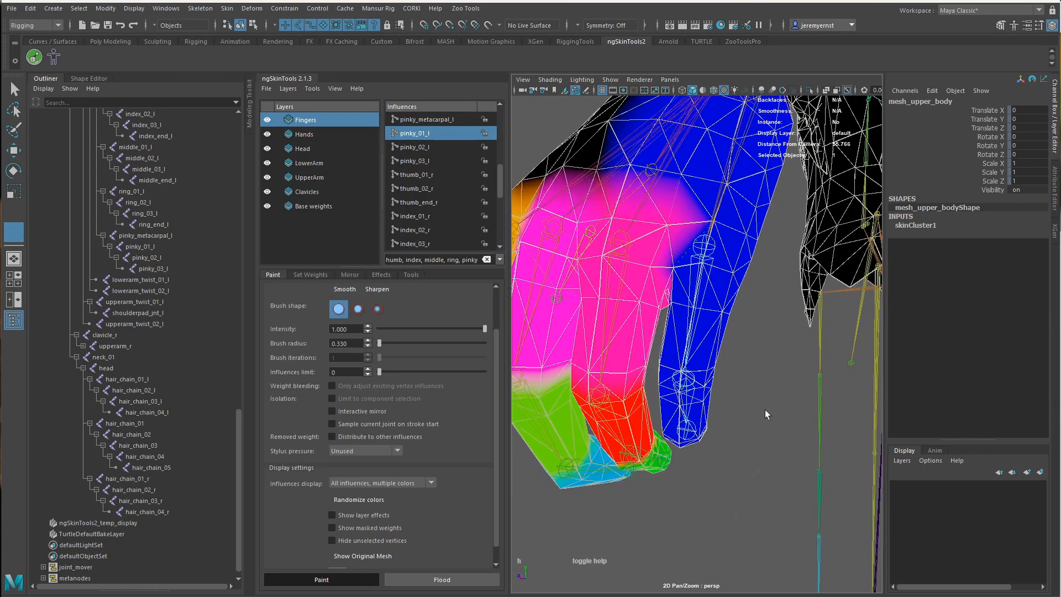
{"action": "mouse_move", "coordinate": [710, 276]}
{"action": "left_mouse_down"}
{"action": "mouse_move", "coordinate": [685, 268]}
{"action": "mouse_move", "coordinate": [741, 285]}
{"action": "mouse_move", "coordinate": [698, 310]}
{"action": "mouse_move", "coordinate": [682, 306]}
{"action": "left_mouse_up"}
{"action": "mouse_move", "coordinate": [626, 256]}
{"action": "left_mouse_down"}
{"action": "mouse_move", "coordinate": [687, 284]}
{"action": "mouse_move", "coordinate": [581, 285]}
{"action": "left_mouse_up"}
{"action": "left_click_drag", "start_coordinate": [607, 267], "coordinate": [629, 299]}
{"action": "scroll", "coordinate": [637, 330], "scroll_direction": "up", "scroll_amount": 3}
{"action": "left_click_drag", "start_coordinate": [753, 305], "coordinate": [658, 293], "text": "alt"}
{"action": "key", "text": "b"}
{"action": "mouse_move", "coordinate": [724, 236]}
{"action": "left_mouse_down"}
{"action": "mouse_move", "coordinate": [739, 237]}
{"action": "mouse_move", "coordinate": [693, 305]}
{"action": "mouse_move", "coordinate": [703, 376]}
{"action": "left_mouse_up"}
Complete the pinky_01_l weight on the pinky's palm side, inner side and tip
{"action": "left_click_drag", "start_coordinate": [719, 378], "coordinate": [637, 332], "text": "alt"}
{"action": "middle_click_drag", "start_coordinate": [636, 331], "coordinate": [630, 327], "text": "alt"}
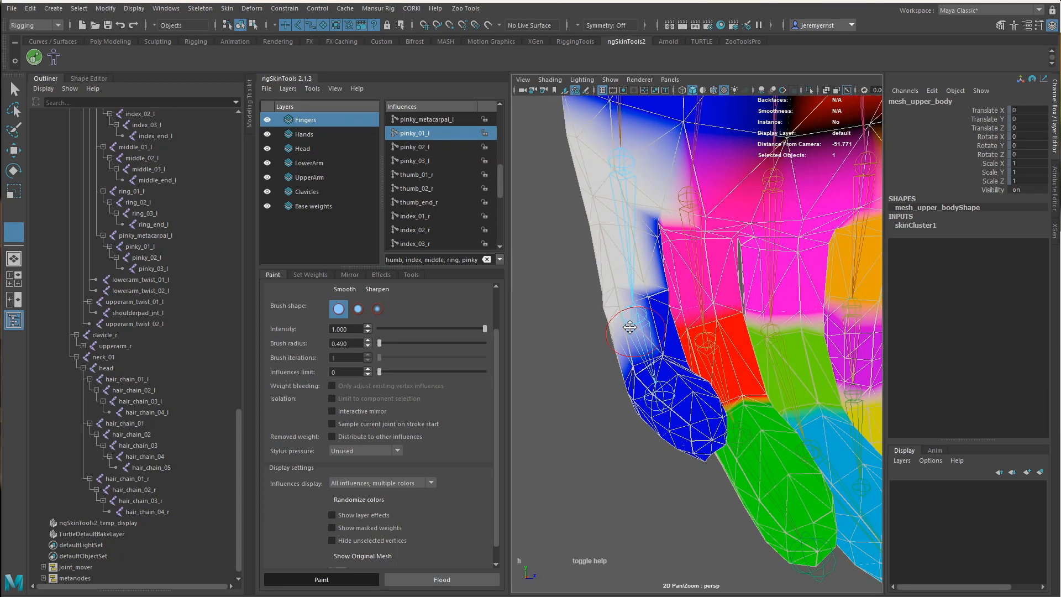
{"action": "mouse_move", "coordinate": [630, 327]}
{"action": "left_mouse_down", "text": "alt"}
{"action": "mouse_move", "coordinate": [646, 308]}
{"action": "mouse_move", "coordinate": [686, 417]}
{"action": "mouse_move", "coordinate": [710, 394]}
{"action": "left_mouse_up", "text": "alt"}
{"action": "mouse_move", "coordinate": [672, 395]}
{"action": "left_mouse_down"}
{"action": "mouse_move", "coordinate": [640, 382]}
{"action": "mouse_move", "coordinate": [680, 402]}
{"action": "left_mouse_up"}
{"action": "left_click_drag", "start_coordinate": [685, 402], "coordinate": [648, 388], "text": "alt"}
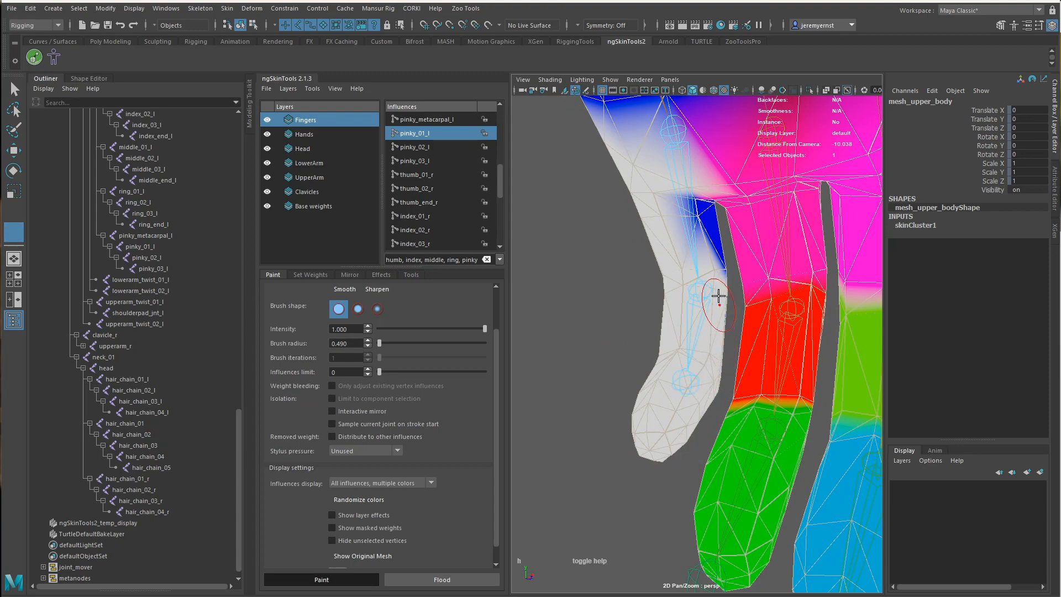
{"action": "mouse_move", "coordinate": [699, 213]}
{"action": "left_mouse_down", "text": "alt"}
{"action": "mouse_move", "coordinate": [679, 248]}
{"action": "mouse_move", "coordinate": [758, 290]}
{"action": "mouse_move", "coordinate": [752, 213]}
{"action": "mouse_move", "coordinate": [713, 360]}
{"action": "mouse_move", "coordinate": [720, 367]}
{"action": "mouse_move", "coordinate": [753, 308]}
{"action": "mouse_move", "coordinate": [759, 394]}
{"action": "mouse_move", "coordinate": [721, 367]}
{"action": "mouse_move", "coordinate": [540, 390]}
{"action": "mouse_move", "coordinate": [755, 351]}
{"action": "left_mouse_up", "text": "alt"}
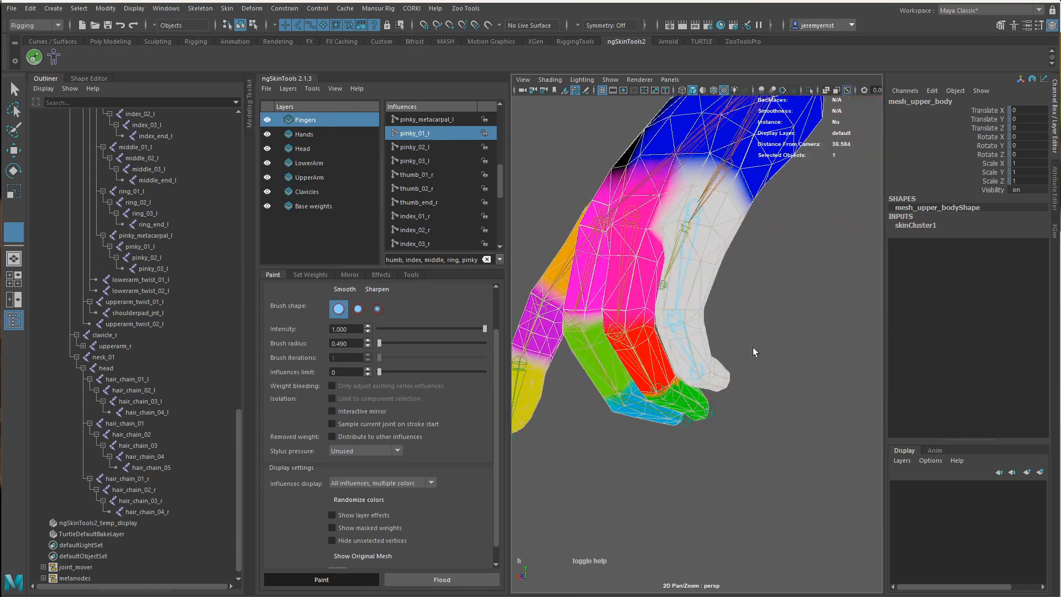
Activate pinky_02_l and paint its weight all around the pinky from the middle joint to the tip, finishing with a 0.394 brush radius
{"action": "left_click", "coordinate": [426, 147]}
{"action": "left_click_drag", "start_coordinate": [657, 293], "coordinate": [711, 327], "text": "alt"}
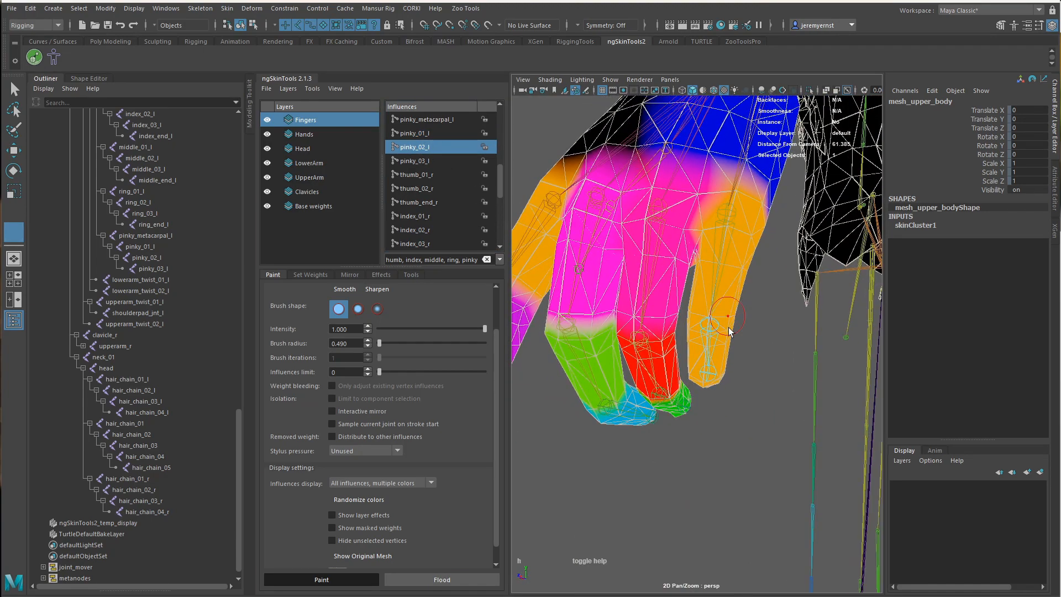
{"action": "scroll", "coordinate": [730, 324], "scroll_direction": "up", "scroll_amount": 5}
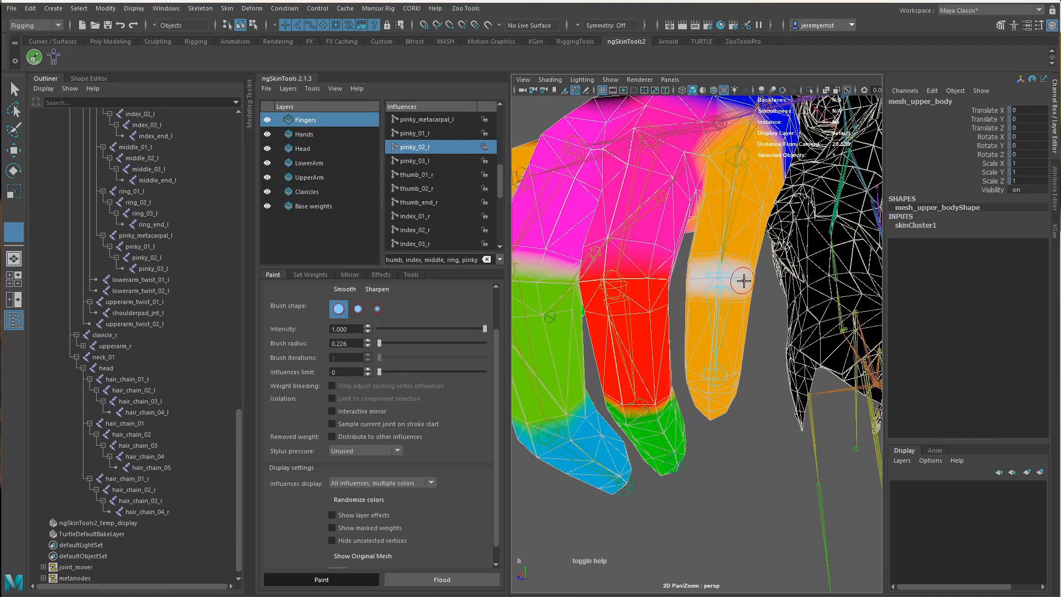
{"action": "mouse_move", "coordinate": [743, 281]}
{"action": "left_mouse_down", "text": "alt"}
{"action": "mouse_move", "coordinate": [717, 297]}
{"action": "mouse_move", "coordinate": [710, 360]}
{"action": "left_mouse_up", "text": "alt"}
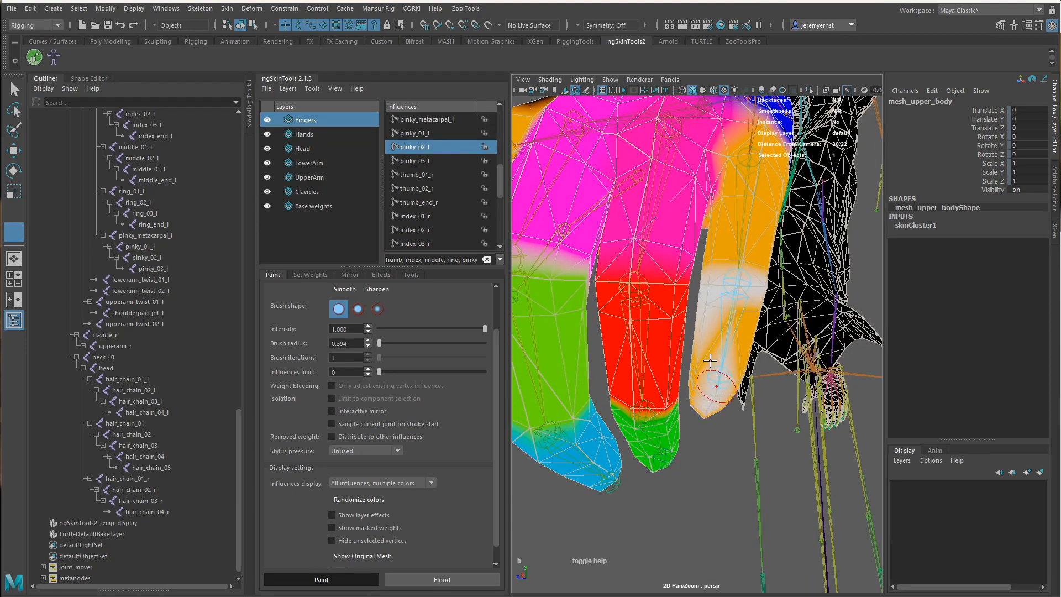
{"action": "left_click_drag", "start_coordinate": [716, 415], "coordinate": [717, 352], "text": "alt"}
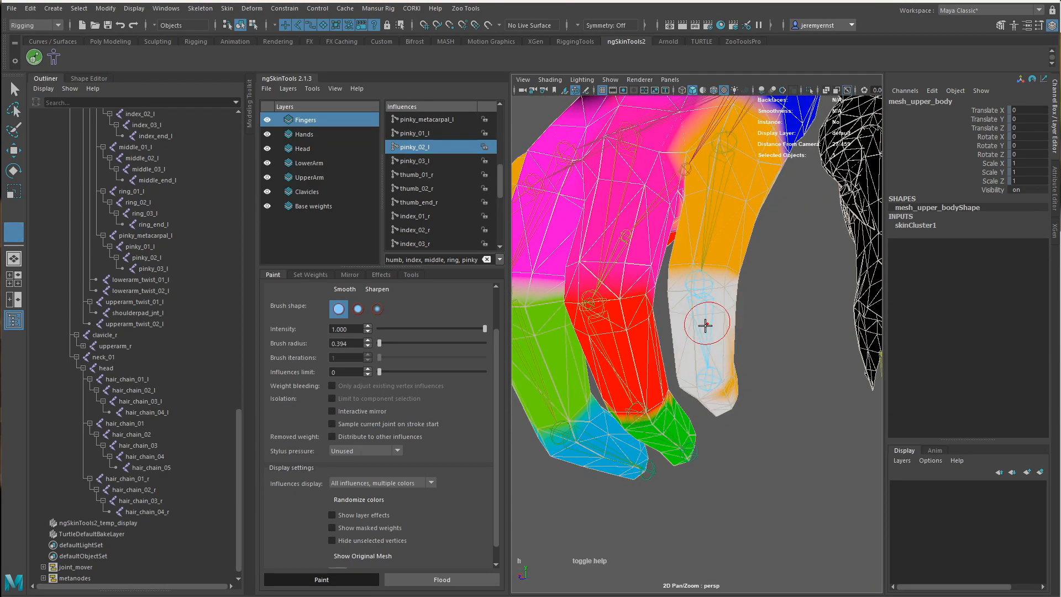
{"action": "mouse_move", "coordinate": [749, 391]}
{"action": "left_mouse_down", "text": "alt"}
{"action": "mouse_move", "coordinate": [635, 433]}
{"action": "mouse_move", "coordinate": [654, 313]}
{"action": "left_mouse_up", "text": "alt"}
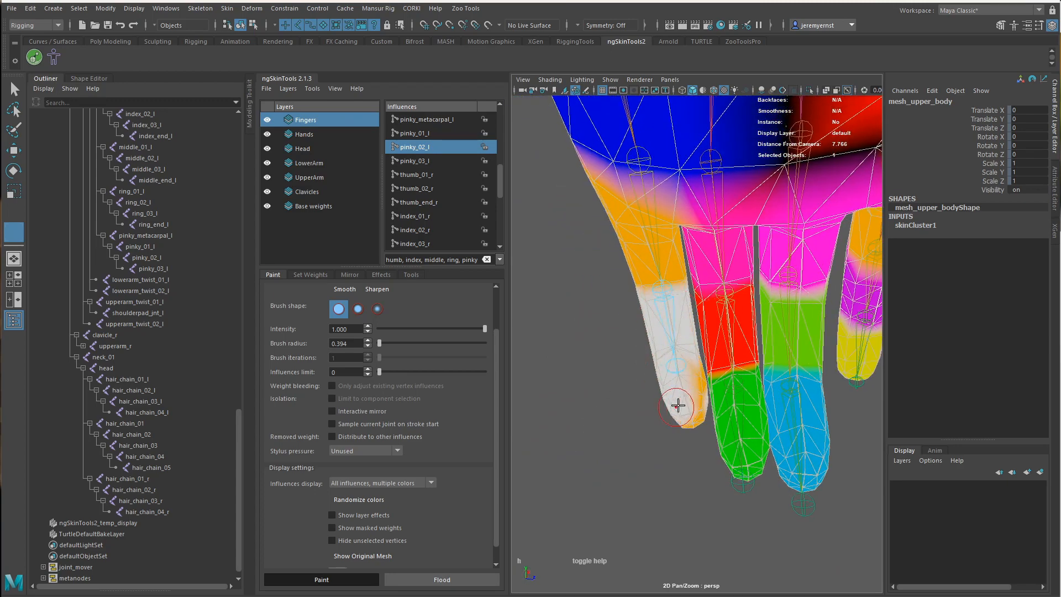
{"action": "left_click_drag", "start_coordinate": [690, 394], "coordinate": [661, 397], "text": "alt"}
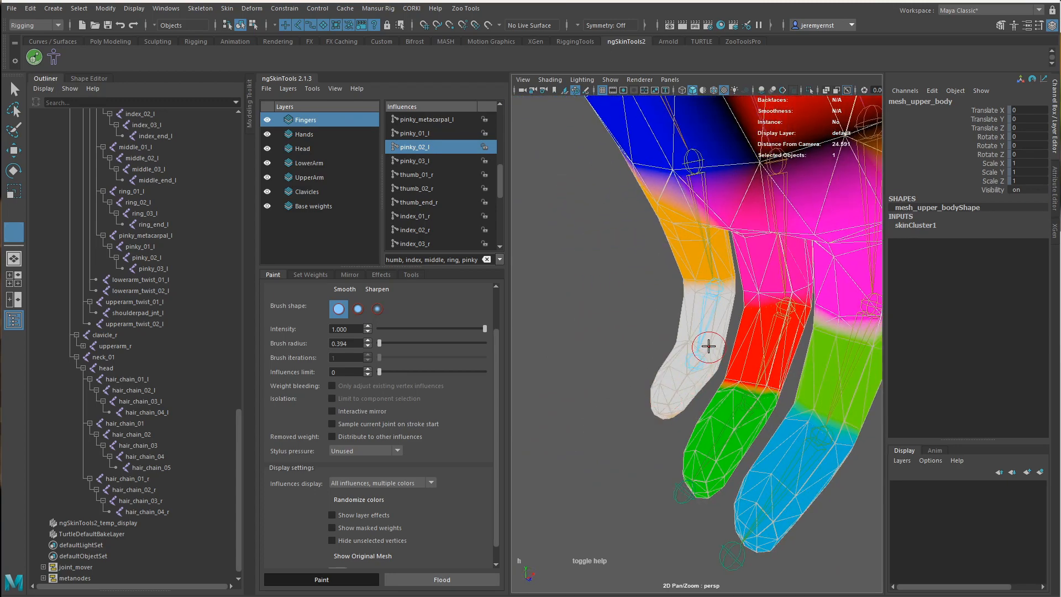
{"action": "mouse_move", "coordinate": [709, 346]}
{"action": "left_mouse_down", "text": "alt"}
{"action": "mouse_move", "coordinate": [642, 361]}
{"action": "mouse_move", "coordinate": [685, 372]}
{"action": "mouse_move", "coordinate": [681, 381]}
{"action": "mouse_move", "coordinate": [846, 374]}
{"action": "mouse_move", "coordinate": [747, 339]}
{"action": "mouse_move", "coordinate": [759, 244]}
{"action": "left_mouse_up", "text": "alt"}
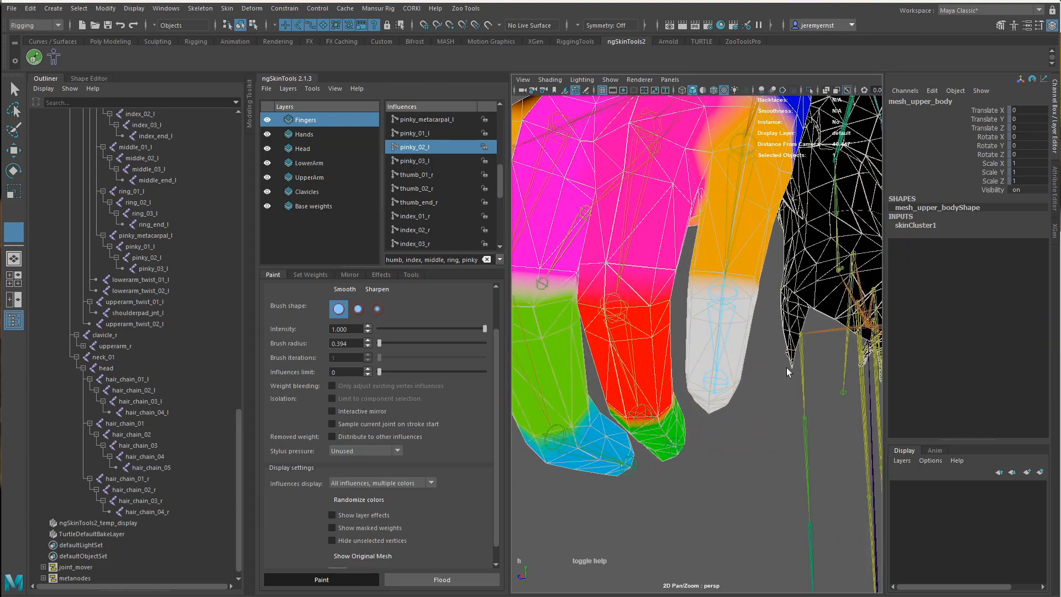
{"action": "mouse_move", "coordinate": [741, 368]}
{"action": "left_mouse_down", "text": "alt"}
{"action": "mouse_move", "coordinate": [651, 359]}
{"action": "mouse_move", "coordinate": [671, 359]}
{"action": "left_mouse_up", "text": "alt"}
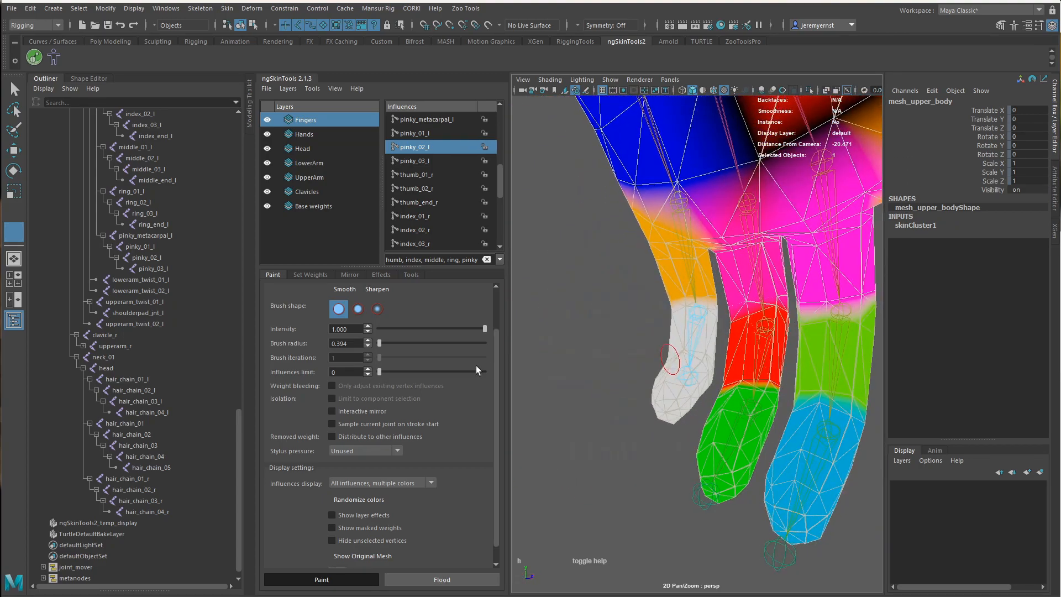
Activate pinky_03_l, paint its weight around the pinky's end segment with a 0.215 brush radius, and leave paint mode
{"action": "left_click", "coordinate": [426, 160]}
{"action": "left_click_drag", "start_coordinate": [639, 398], "coordinate": [672, 448], "text": "alt"}
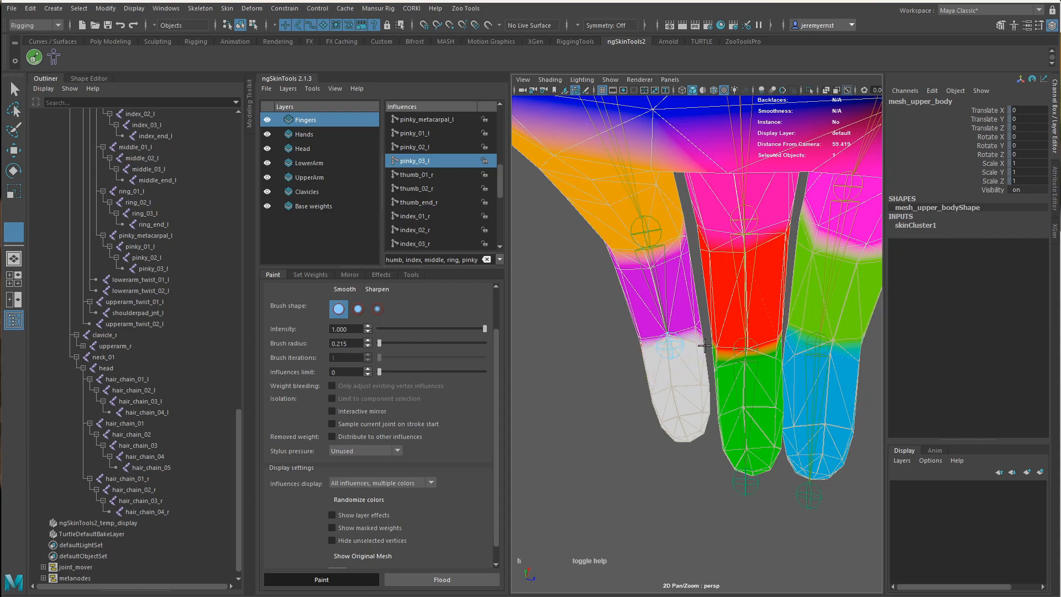
{"action": "mouse_move", "coordinate": [704, 345]}
{"action": "left_mouse_down", "text": "alt"}
{"action": "mouse_move", "coordinate": [801, 327]}
{"action": "mouse_move", "coordinate": [713, 420]}
{"action": "mouse_move", "coordinate": [707, 409]}
{"action": "mouse_move", "coordinate": [757, 390]}
{"action": "mouse_move", "coordinate": [685, 367]}
{"action": "left_mouse_up", "text": "alt"}
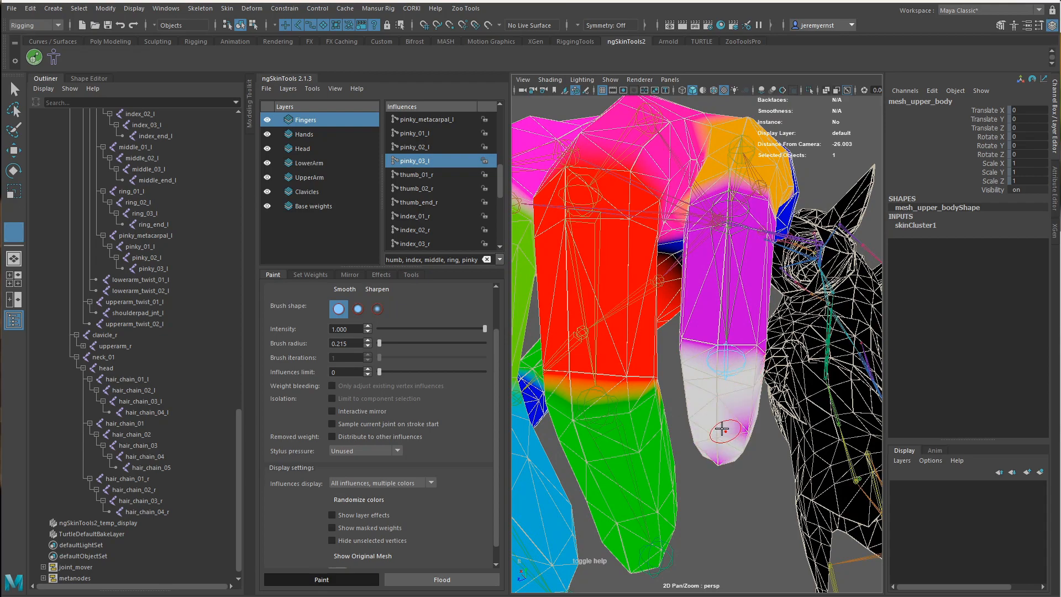
{"action": "mouse_move", "coordinate": [735, 452]}
{"action": "left_mouse_down", "text": "alt"}
{"action": "mouse_move", "coordinate": [741, 406]}
{"action": "mouse_move", "coordinate": [711, 370]}
{"action": "mouse_move", "coordinate": [680, 397]}
{"action": "mouse_move", "coordinate": [729, 408]}
{"action": "mouse_move", "coordinate": [643, 371]}
{"action": "mouse_move", "coordinate": [728, 348]}
{"action": "mouse_move", "coordinate": [727, 372]}
{"action": "mouse_move", "coordinate": [705, 387]}
{"action": "mouse_move", "coordinate": [793, 391]}
{"action": "mouse_move", "coordinate": [727, 383]}
{"action": "mouse_move", "coordinate": [869, 375]}
{"action": "mouse_move", "coordinate": [744, 385]}
{"action": "mouse_move", "coordinate": [785, 370]}
{"action": "left_mouse_up", "text": "alt"}
{"action": "key", "text": "w"}
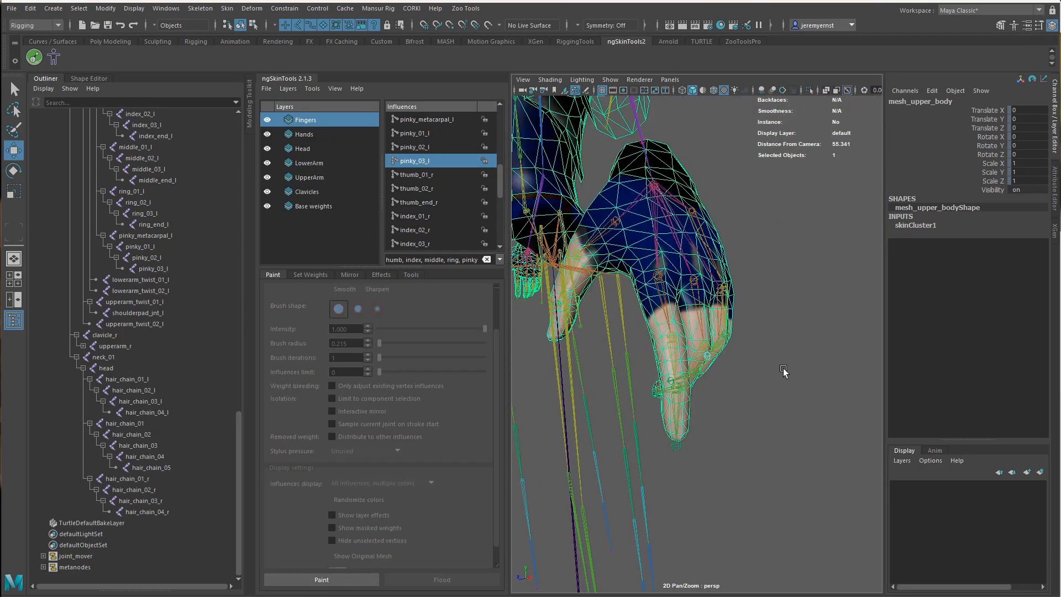
Deselect the mesh and curl the left hand's index to pinky joints together by about 29.6 in Rotate Z
{"action": "left_click", "coordinate": [794, 358]}
{"action": "scroll", "coordinate": [198, 310], "scroll_direction": "up", "scroll_amount": 3}
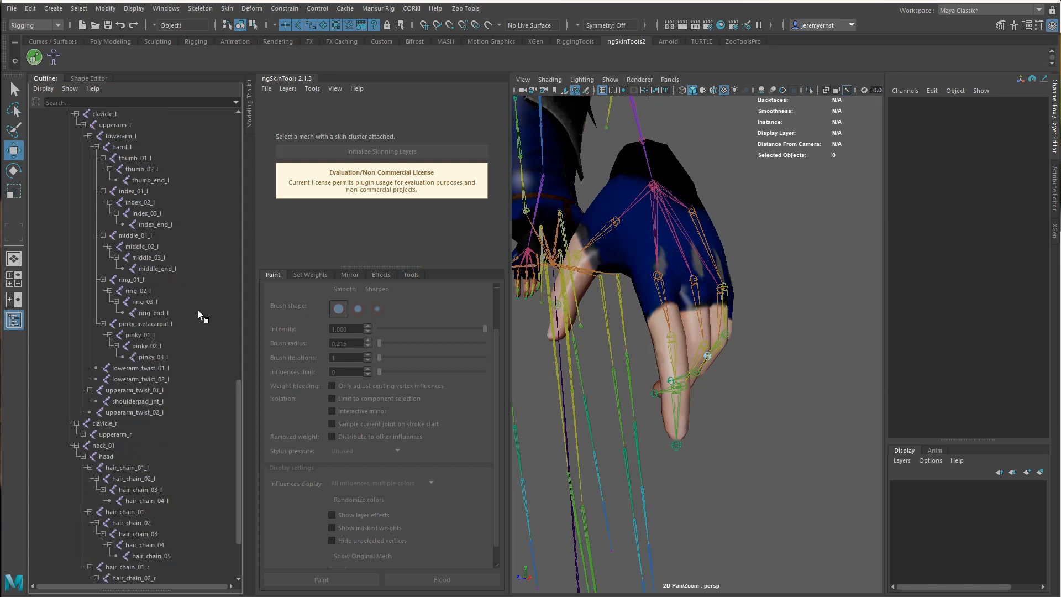
{"action": "left_click_drag", "start_coordinate": [145, 189], "coordinate": [160, 357]}
{"action": "left_click_drag", "start_coordinate": [652, 367], "coordinate": [754, 366], "text": "alt"}
{"action": "left_click", "coordinate": [798, 386]}
{"action": "scroll", "coordinate": [687, 384], "scroll_direction": "up", "scroll_amount": 3}
{"action": "left_click_drag", "start_coordinate": [687, 384], "coordinate": [933, 367], "text": "alt"}
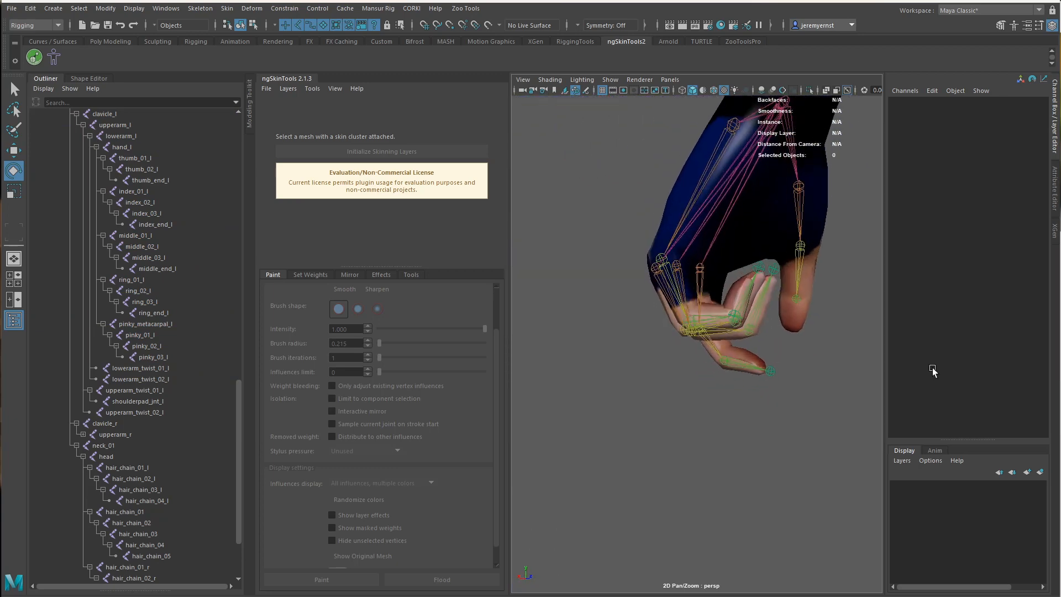
Curl pinky_02_l and pinky_03_l further, and bend ring_02_l and ring_03_l to about 45.7 in Rotate Z
{"action": "left_click", "coordinate": [147, 346]}
{"action": "left_click", "coordinate": [152, 357], "text": "shift"}
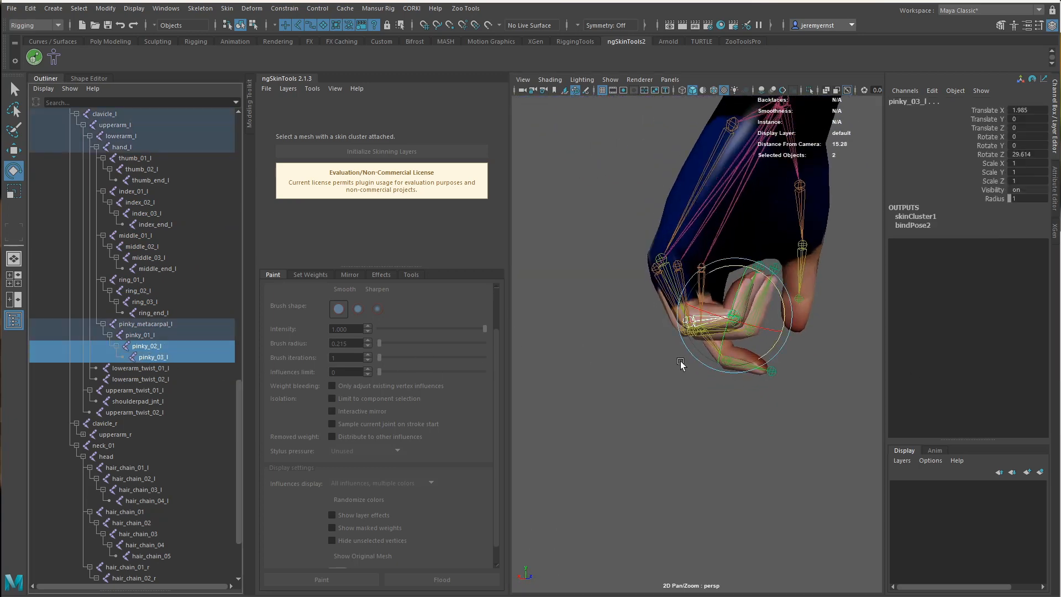
{"action": "left_click_drag", "start_coordinate": [786, 301], "coordinate": [760, 281]}
{"action": "left_click", "coordinate": [138, 291]}
{"action": "left_click", "coordinate": [145, 302], "text": "shift"}
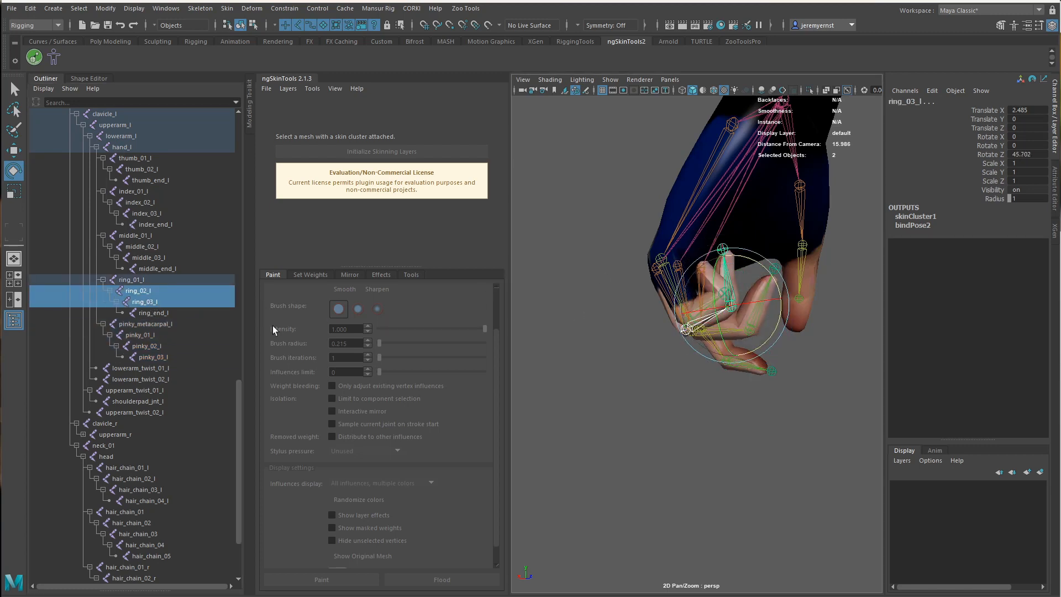
{"action": "left_click_drag", "start_coordinate": [723, 368], "coordinate": [662, 369], "text": "alt"}
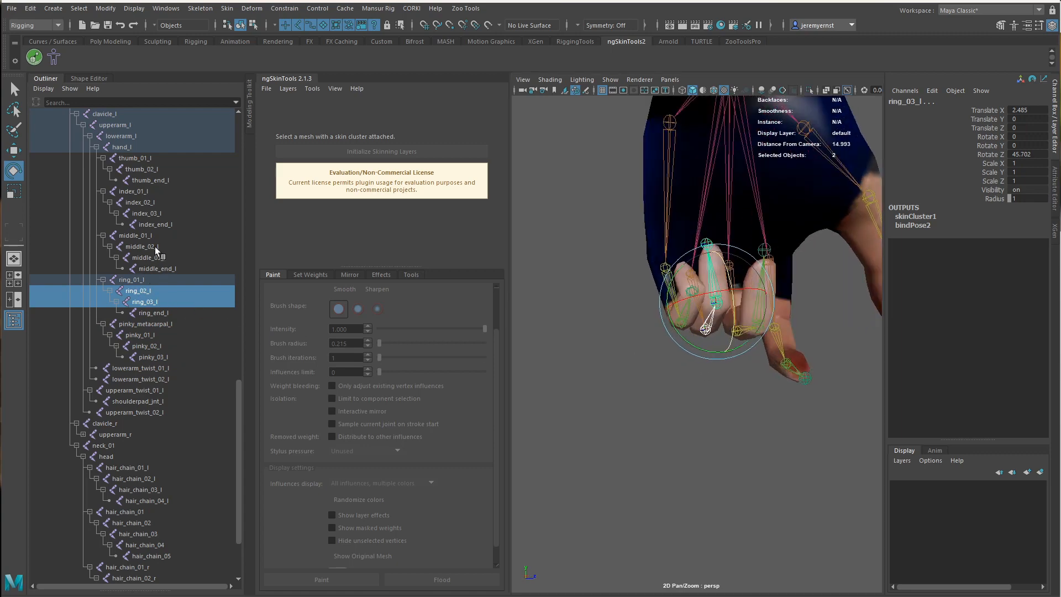
Curl middle_02_l and middle_03_l, bend index_02_l and index_03_l to about 68.1 in Rotate Z, and rotate index_01_l inward
{"action": "left_click_drag", "start_coordinate": [154, 247], "coordinate": [157, 258]}
{"action": "left_click_drag", "start_coordinate": [777, 317], "coordinate": [688, 335]}
{"action": "left_click_drag", "start_coordinate": [155, 202], "coordinate": [156, 213]}
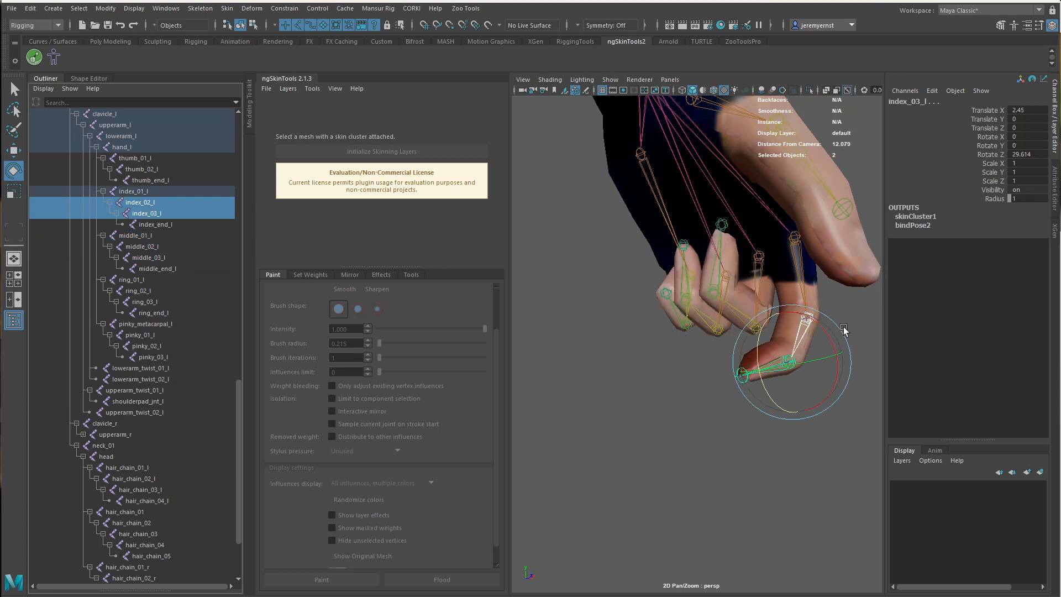
{"action": "left_click_drag", "start_coordinate": [773, 397], "coordinate": [741, 368]}
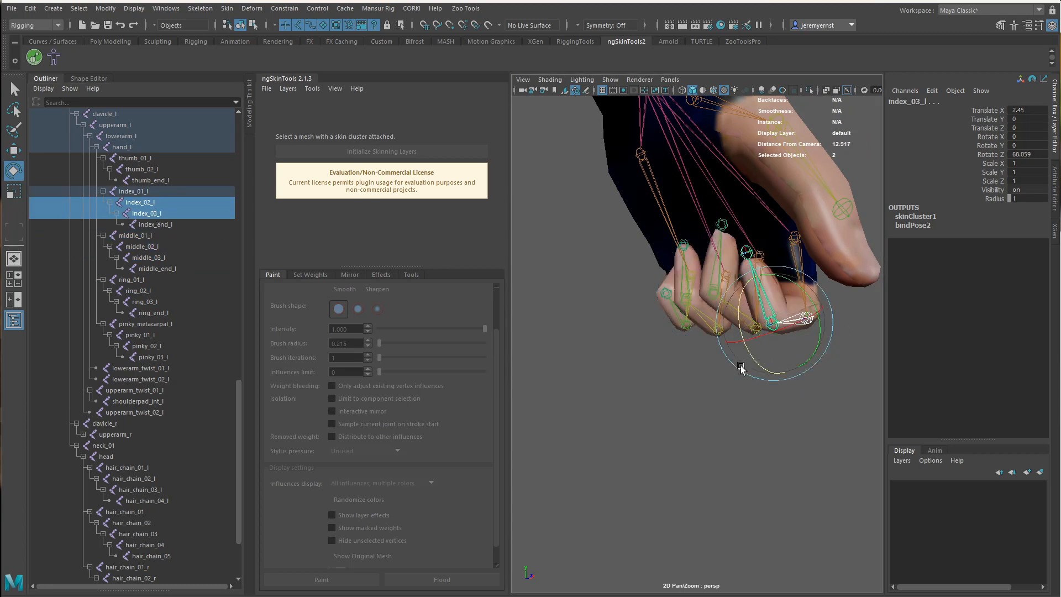
{"action": "left_click", "coordinate": [141, 192]}
{"action": "left_click_drag", "start_coordinate": [803, 267], "coordinate": [779, 240]}
Rotate thumb_01_l to about -19.2, 10.7, 23.0 and bend the outer thumb joints to close the fist pose
{"action": "left_click", "coordinate": [140, 161]}
{"action": "middle_click_drag", "start_coordinate": [739, 149], "coordinate": [720, 299], "text": "alt"}
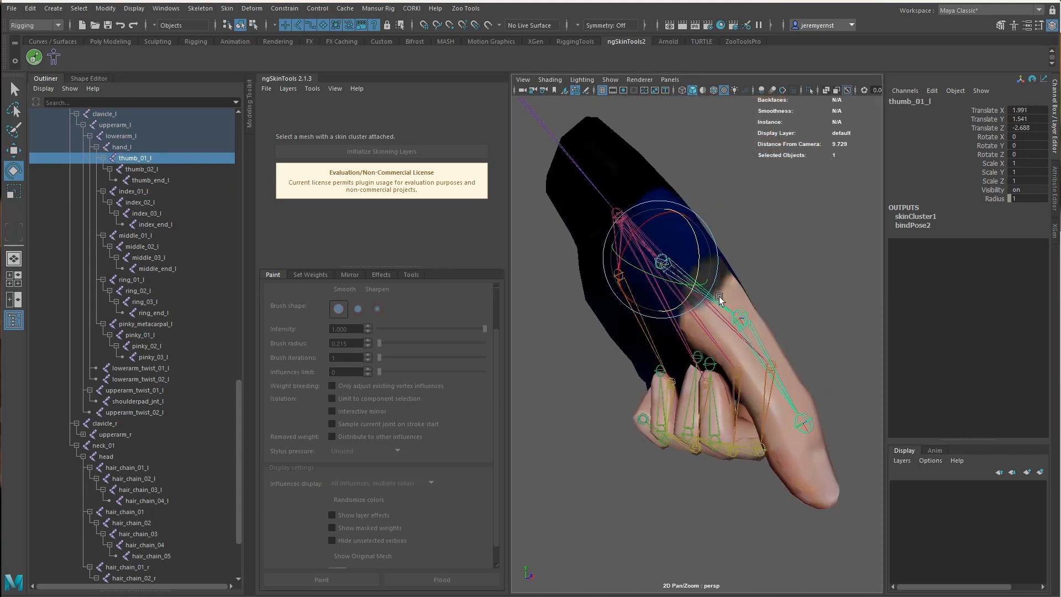
{"action": "left_click_drag", "start_coordinate": [721, 299], "coordinate": [765, 239], "text": "alt"}
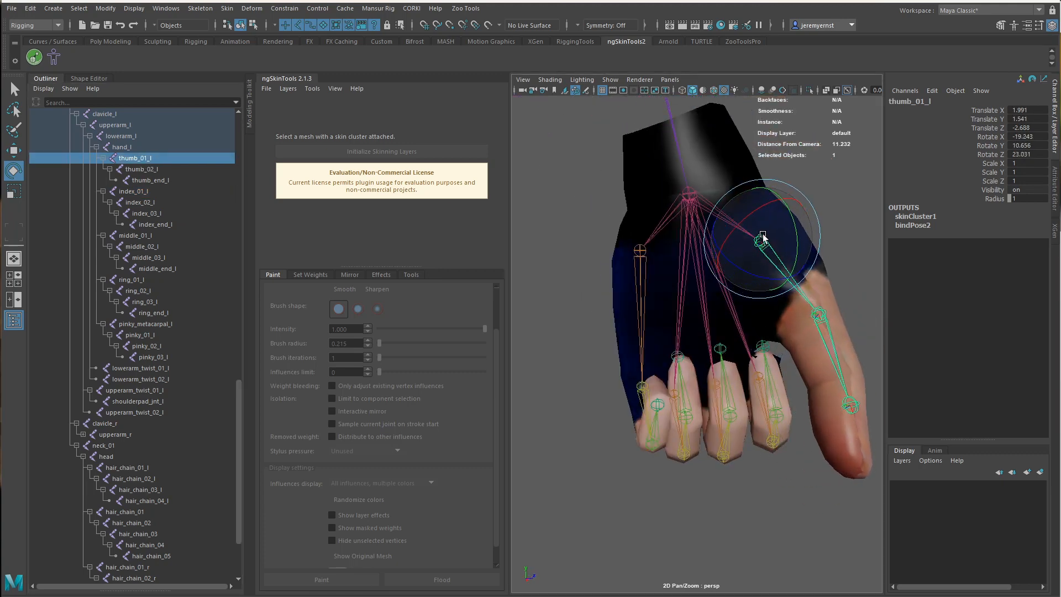
{"action": "left_click_drag", "start_coordinate": [175, 173], "coordinate": [174, 179]}
{"action": "left_click_drag", "start_coordinate": [837, 452], "coordinate": [775, 407]}
{"action": "left_click", "coordinate": [789, 472]}
Select mesh_upper_body and smooth the Fingers layer weights repeatedly in Set Weights at 0.300 intensity with 1 iteration
{"action": "left_click_drag", "start_coordinate": [788, 471], "coordinate": [564, 497], "text": "alt"}
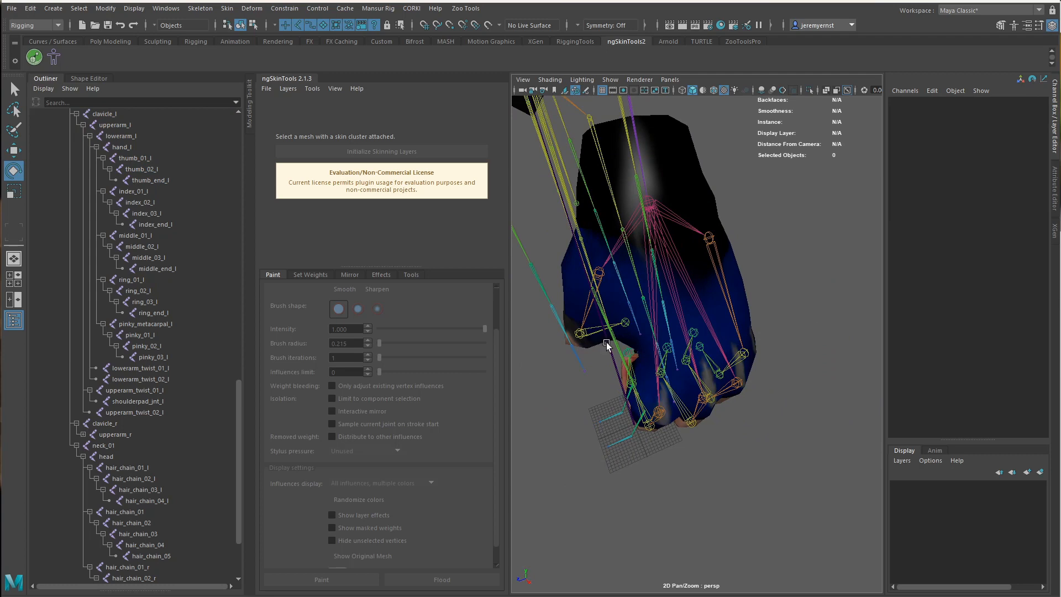
{"action": "left_click", "coordinate": [717, 214]}
{"action": "left_click", "coordinate": [310, 275]}
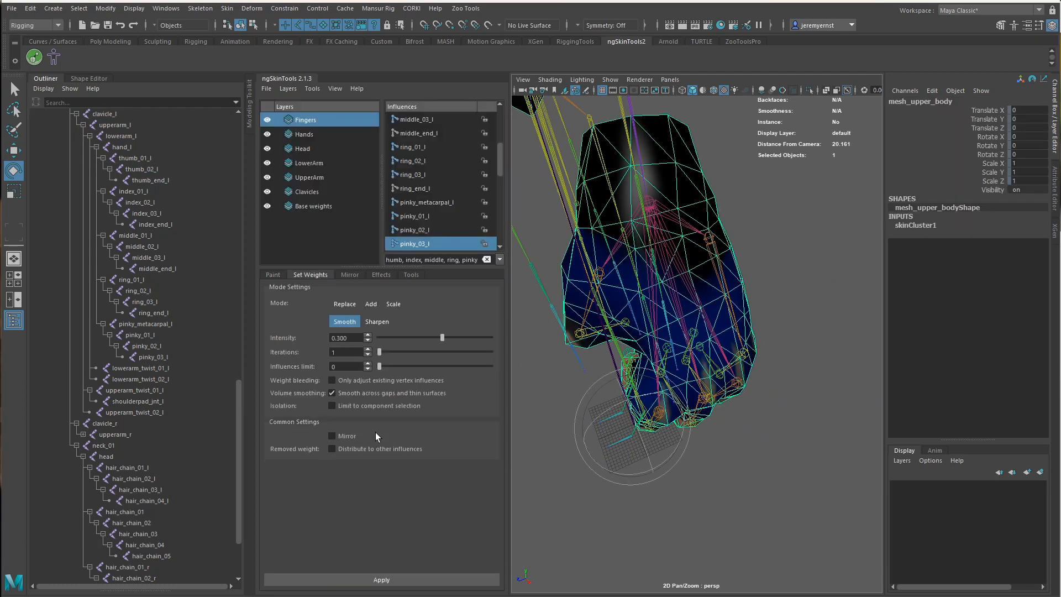
{"action": "left_click", "coordinate": [395, 577]}
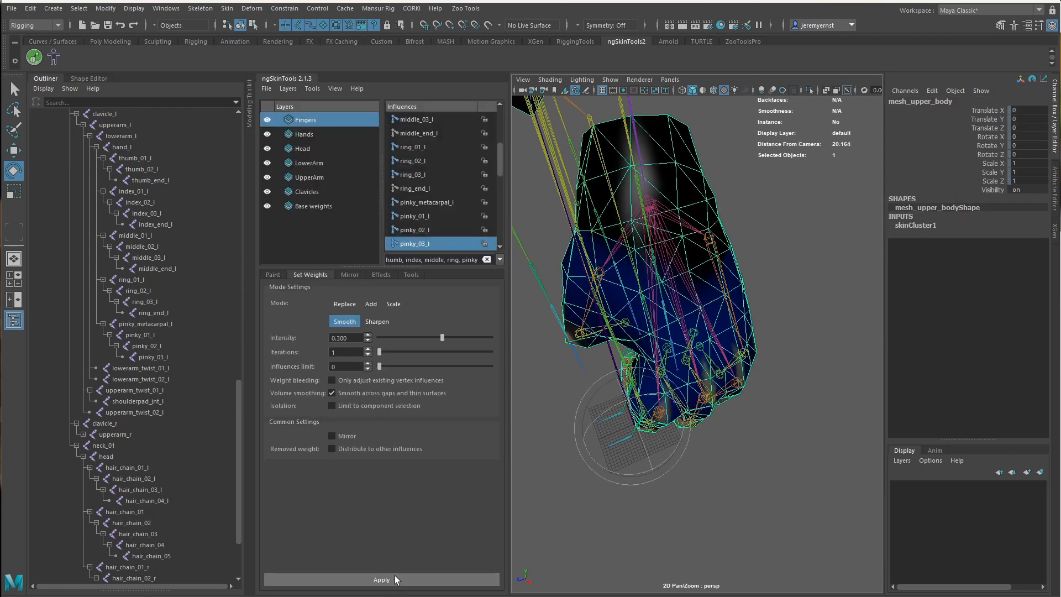
{"action": "left_click", "coordinate": [395, 576]}
{"action": "left_click", "coordinate": [396, 577]}
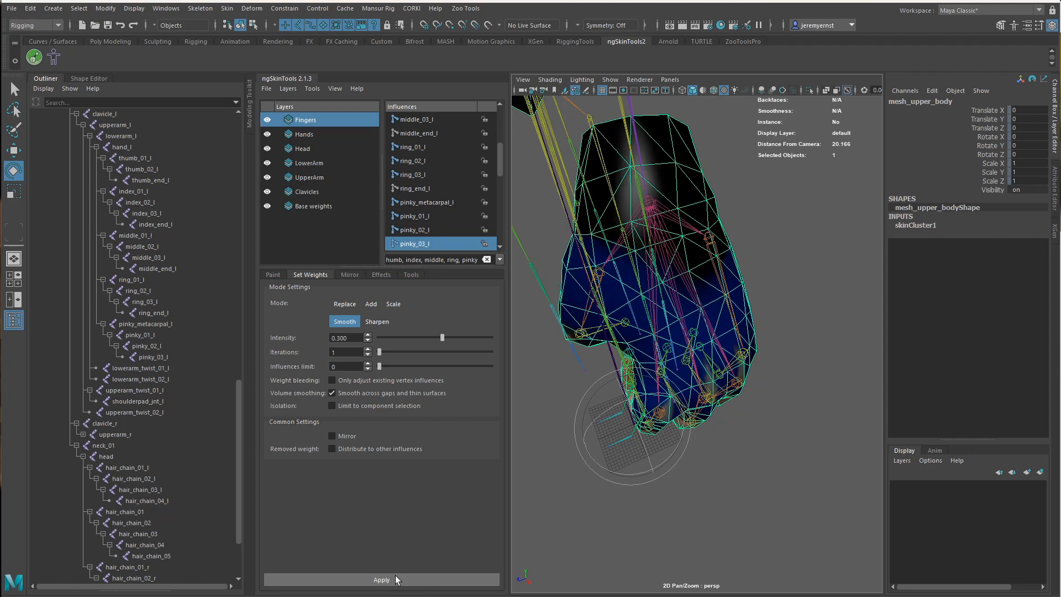
{"action": "left_click", "coordinate": [395, 576]}
{"action": "left_click", "coordinate": [395, 577]}
{"action": "left_click_drag", "start_coordinate": [758, 445], "coordinate": [666, 434], "text": "alt"}
{"action": "left_click", "coordinate": [416, 582]}
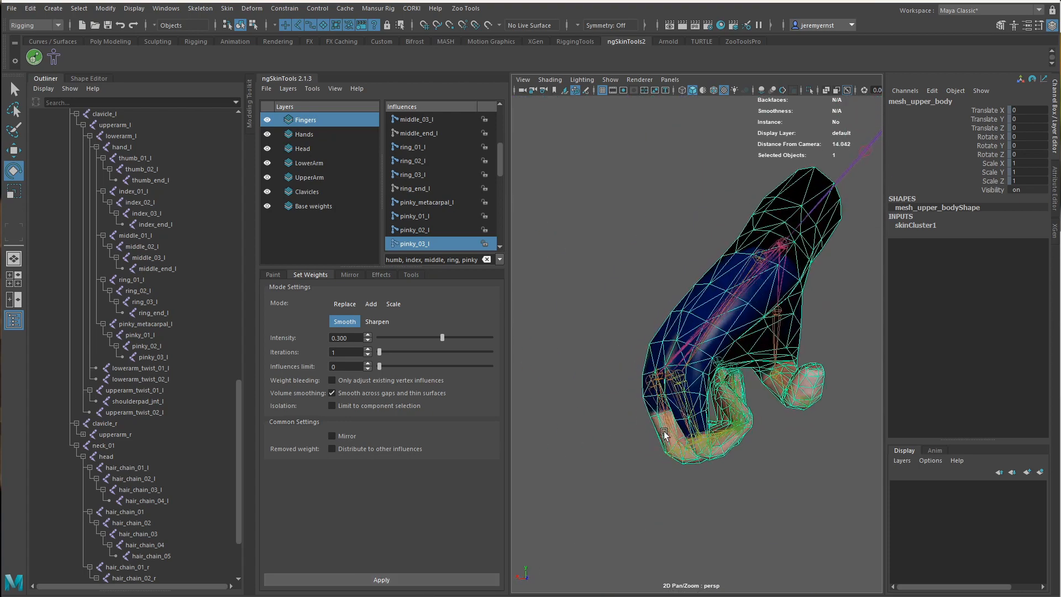
Undo the latest smoothing and inspect how the curled fingers deform from several angles
{"action": "left_click", "coordinate": [758, 505]}
{"action": "mouse_move", "coordinate": [757, 506]}
{"action": "left_mouse_down", "text": "alt"}
{"action": "mouse_move", "coordinate": [718, 503]}
{"action": "mouse_move", "coordinate": [741, 508]}
{"action": "left_mouse_up", "text": "alt"}
{"action": "key", "text": "ctrl+z"}
{"action": "key", "text": "ctrl+z"}
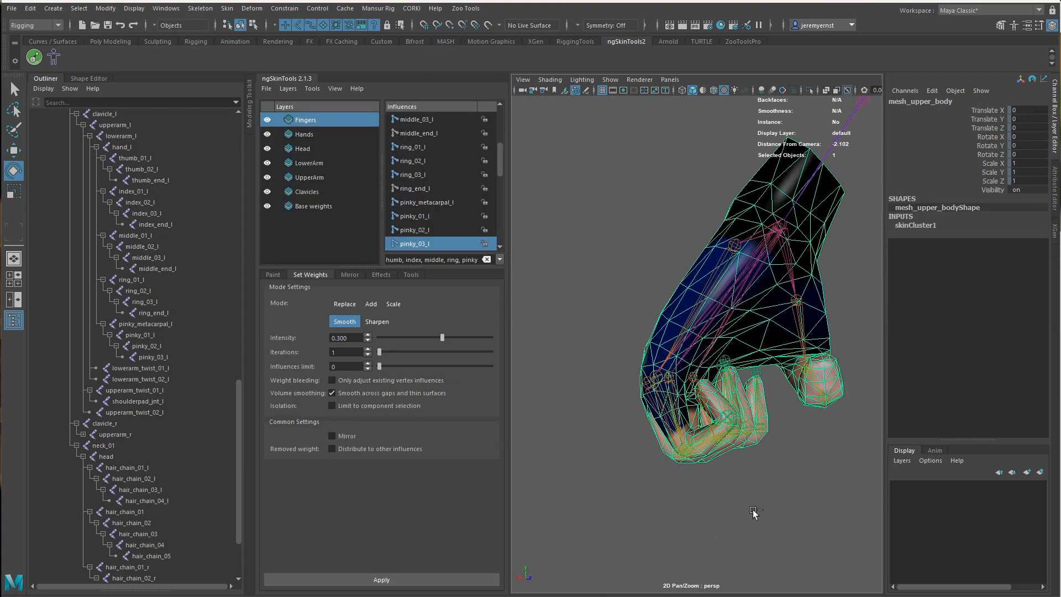
{"action": "scroll", "coordinate": [771, 514], "scroll_direction": "up", "scroll_amount": 5}
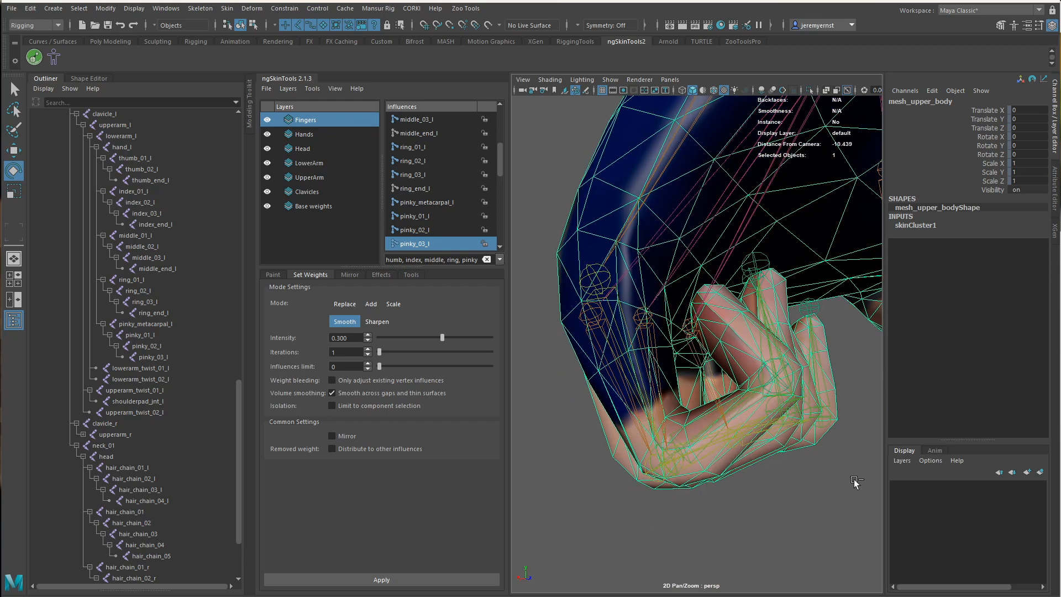
{"action": "left_click_drag", "start_coordinate": [747, 393], "coordinate": [699, 430], "text": "alt"}
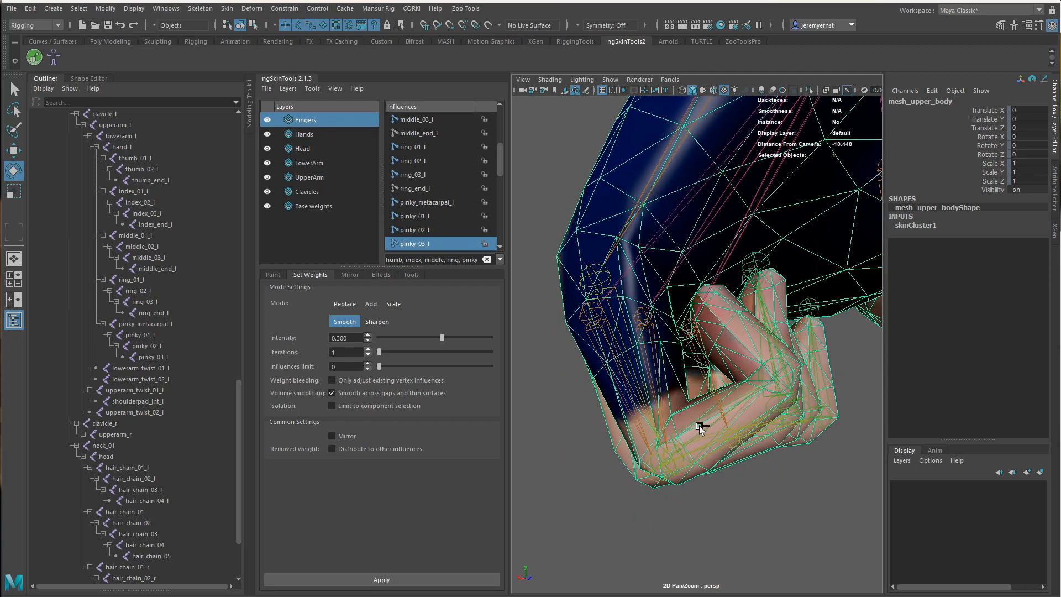
{"action": "right_click_drag", "start_coordinate": [700, 427], "coordinate": [679, 428], "text": "alt"}
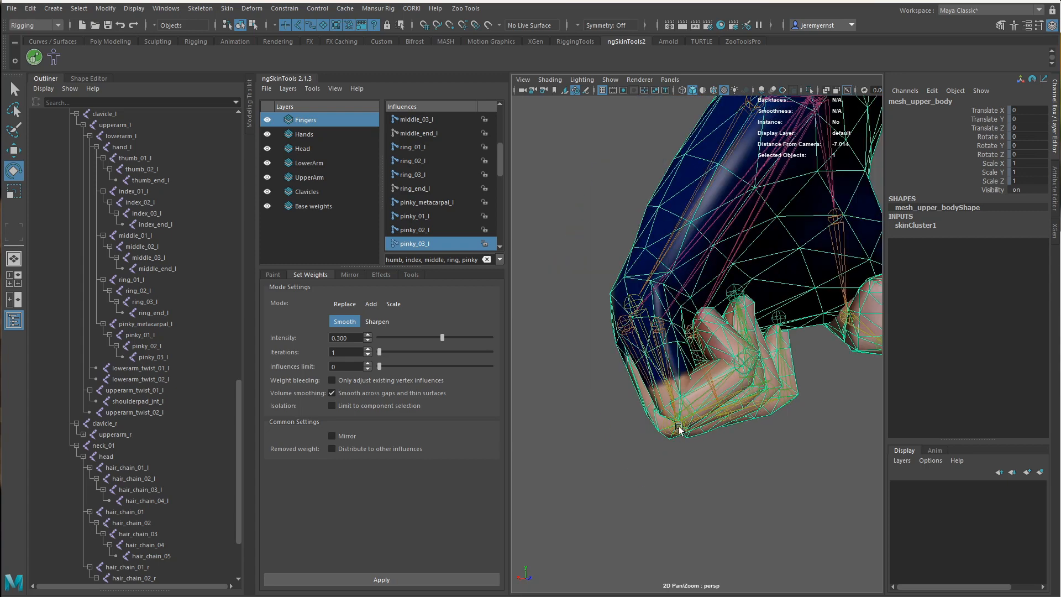
{"action": "left_click_drag", "start_coordinate": [679, 427], "coordinate": [906, 444], "text": "alt"}
Apply more smoothing passes at 0.300 intensity to the Fingers layer and check the fist's deformation around the hand
{"action": "left_click", "coordinate": [380, 582]}
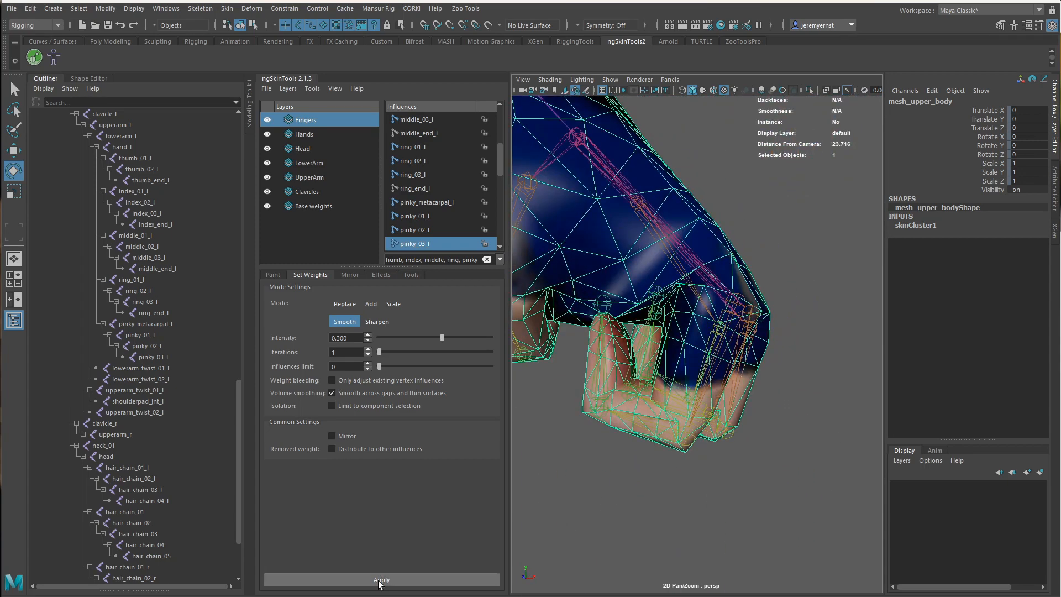
{"action": "left_click", "coordinate": [379, 581]}
{"action": "left_click", "coordinate": [800, 555]}
{"action": "left_click_drag", "start_coordinate": [801, 555], "coordinate": [542, 485], "text": "alt"}
{"action": "left_click_drag", "start_coordinate": [788, 413], "coordinate": [558, 435], "text": "alt"}
{"action": "left_click", "coordinate": [595, 271]}
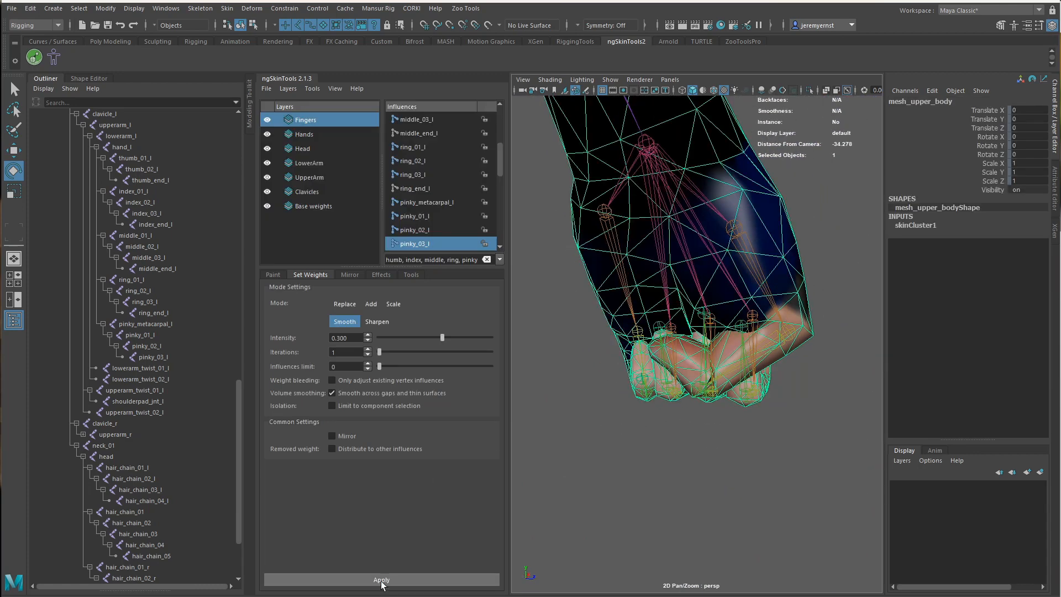
{"action": "left_click", "coordinate": [628, 495]}
{"action": "left_click_drag", "start_coordinate": [628, 496], "coordinate": [785, 461], "text": "alt"}
Reselect the upper body mesh and hide the joints in the viewport
{"action": "left_click", "coordinate": [614, 291]}
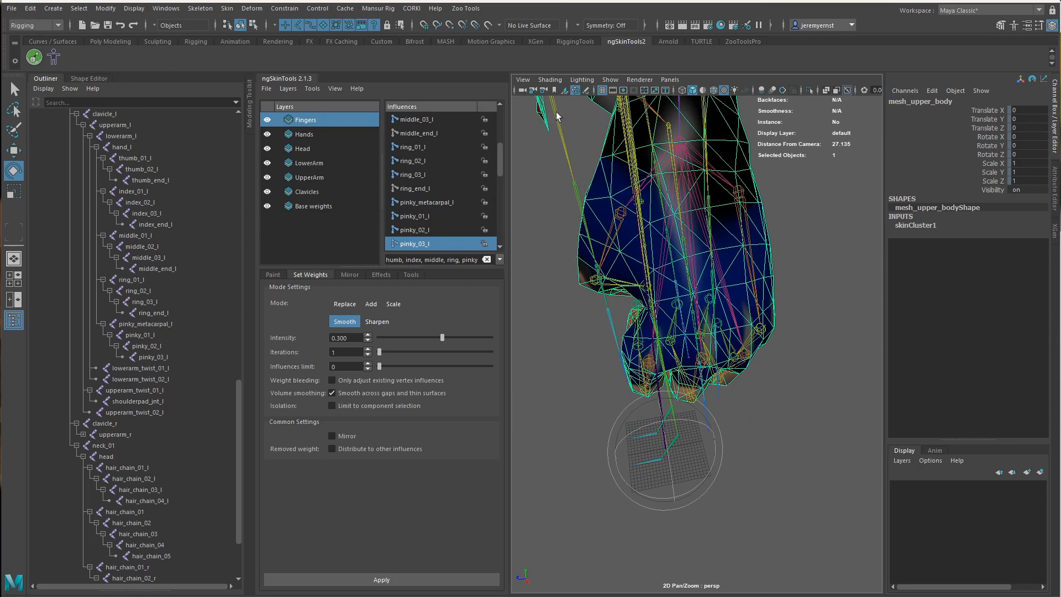
{"action": "left_click", "coordinate": [612, 81]}
{"action": "left_click", "coordinate": [631, 258]}
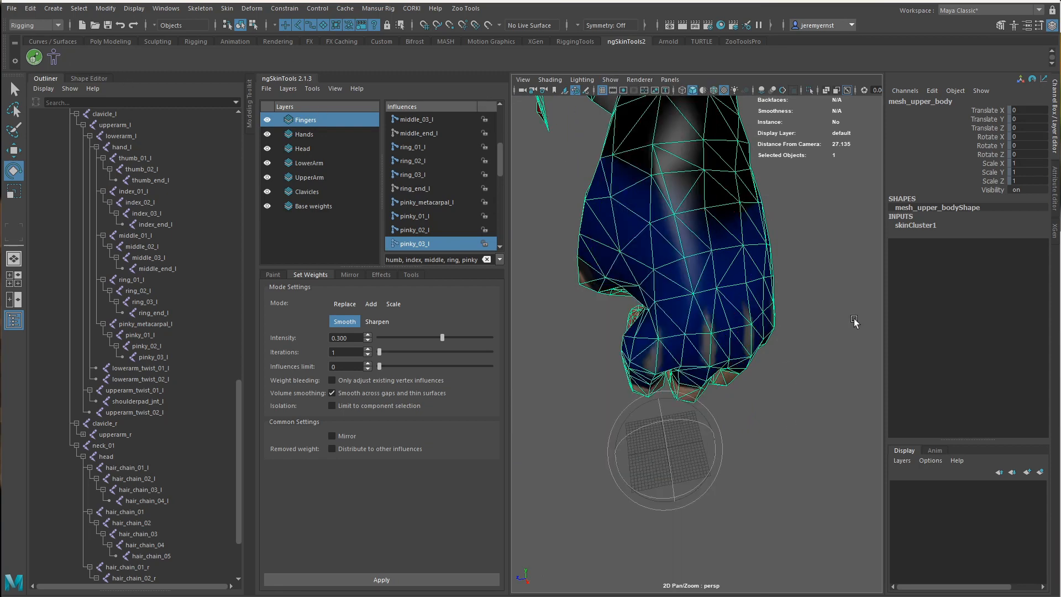
{"action": "left_click_drag", "start_coordinate": [612, 306], "coordinate": [686, 343], "text": "alt"}
Begin painting weights on the Fingers layer with thumb_01_l as the active influence
{"action": "left_click", "coordinate": [269, 274]}
{"action": "left_click", "coordinate": [327, 580]}
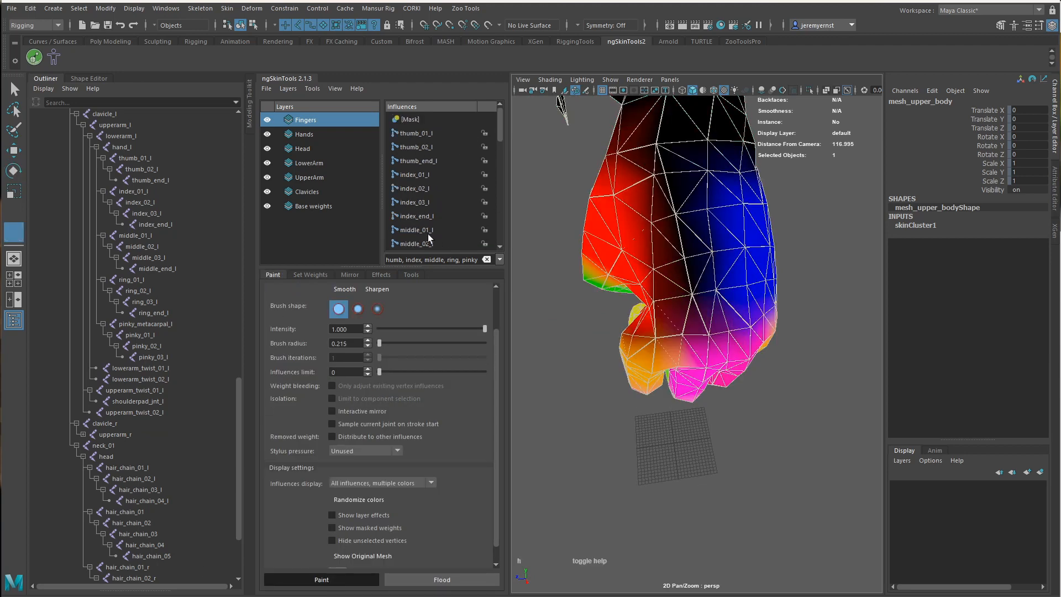
{"action": "left_click_drag", "start_coordinate": [788, 340], "coordinate": [832, 307], "text": "alt"}
{"action": "right_click_drag", "start_coordinate": [603, 294], "coordinate": [625, 303], "text": "alt"}
{"action": "mouse_move", "coordinate": [626, 303]}
{"action": "left_mouse_down", "text": "alt"}
{"action": "mouse_move", "coordinate": [609, 293]}
{"action": "mouse_move", "coordinate": [690, 305]}
{"action": "mouse_move", "coordinate": [704, 324]}
{"action": "left_mouse_up", "text": "alt"}
{"action": "left_click", "coordinate": [424, 133]}
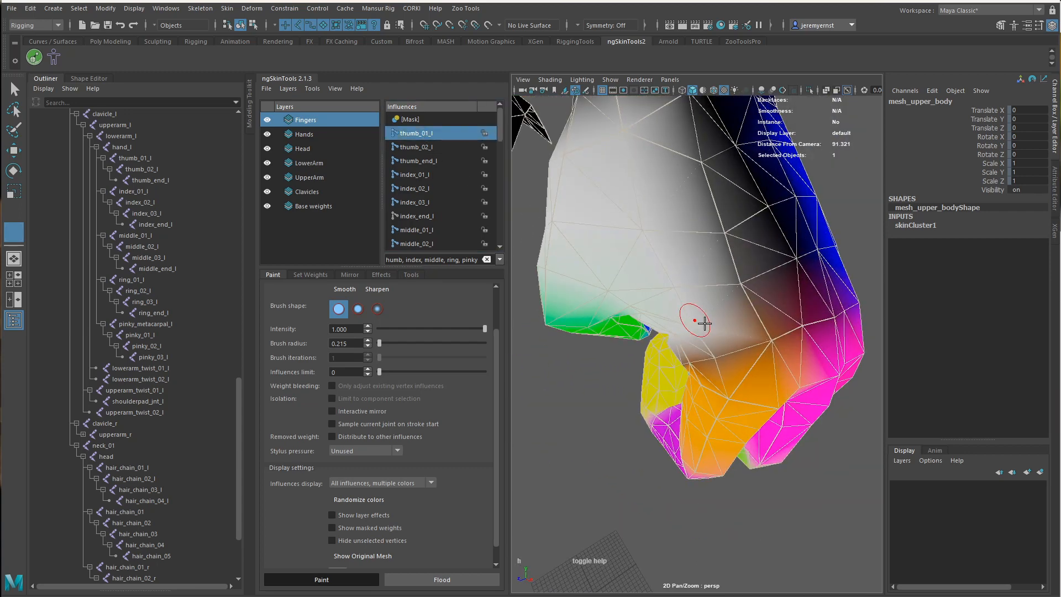
Set the brush to Add at 0.100 intensity and build up thumb_01_l weight between the thumb and index finger
{"action": "scroll", "coordinate": [446, 452], "scroll_direction": "up", "scroll_amount": 2}
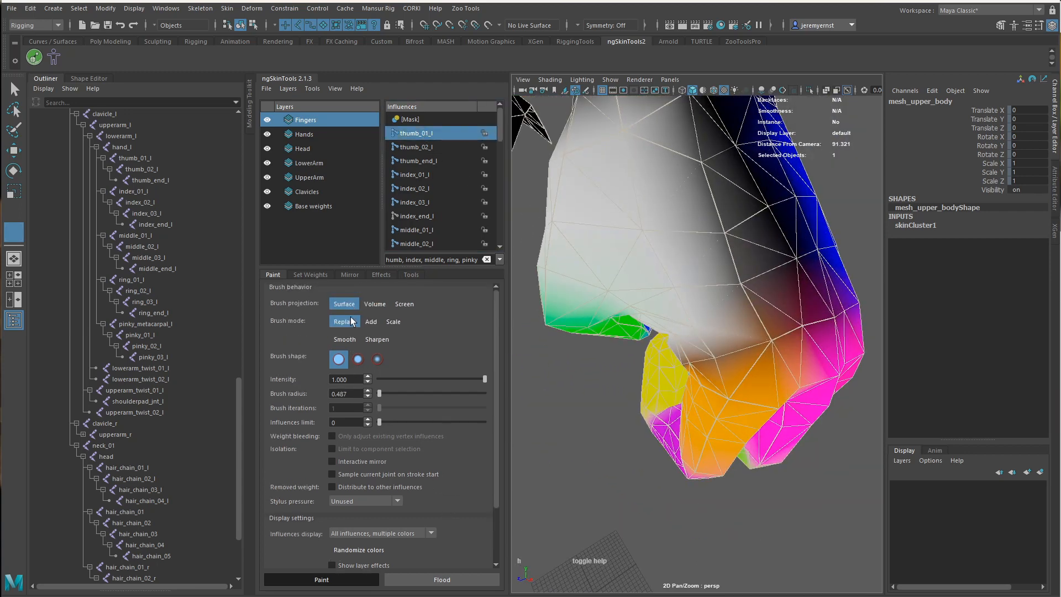
{"action": "mouse_move", "coordinate": [702, 380]}
{"action": "left_mouse_down", "text": "alt"}
{"action": "mouse_move", "coordinate": [691, 312]}
{"action": "mouse_move", "coordinate": [671, 337]}
{"action": "left_mouse_up", "text": "alt"}
{"action": "mouse_move", "coordinate": [663, 344]}
{"action": "left_mouse_down", "text": "alt"}
{"action": "mouse_move", "coordinate": [730, 325]}
{"action": "mouse_move", "coordinate": [734, 307]}
{"action": "left_mouse_up", "text": "alt"}
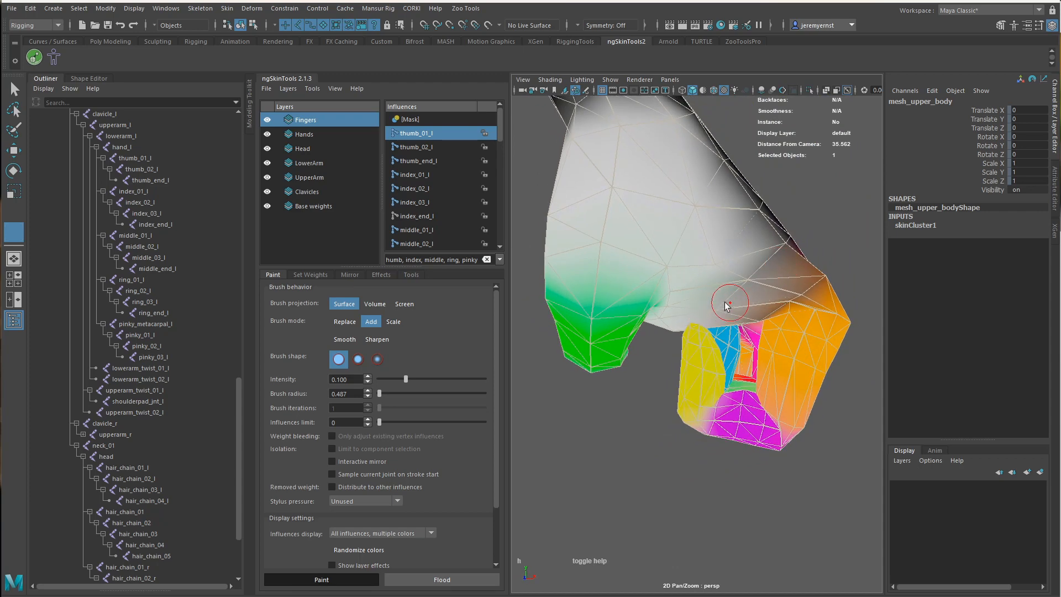
{"action": "left_click_drag", "start_coordinate": [735, 315], "coordinate": [691, 320], "text": "alt"}
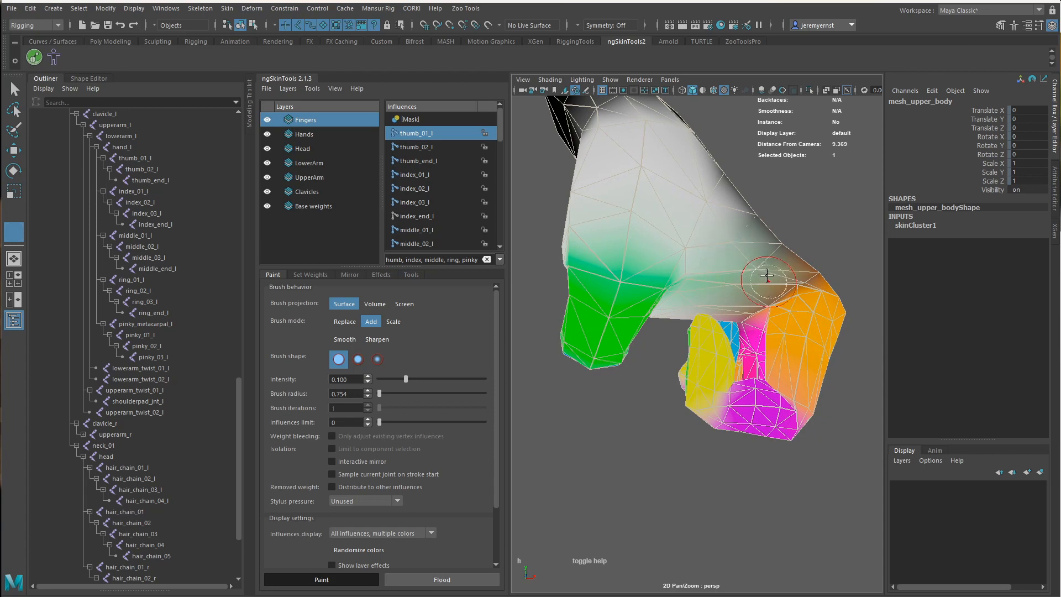
{"action": "left_click_drag", "start_coordinate": [756, 272], "coordinate": [638, 278], "text": "alt"}
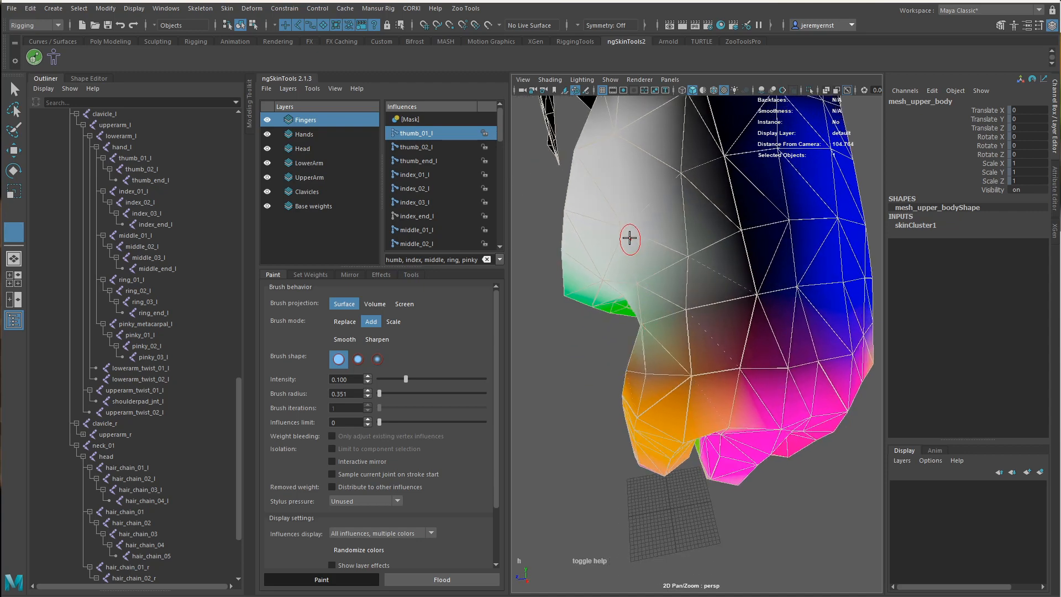
Blend thumb_01_l weight across the palm and back of the hand with the Add brush, enlarging its radius to 1.541
{"action": "mouse_move", "coordinate": [688, 342]}
{"action": "left_mouse_down", "text": "alt"}
{"action": "mouse_move", "coordinate": [659, 377]}
{"action": "mouse_move", "coordinate": [798, 280]}
{"action": "mouse_move", "coordinate": [937, 273]}
{"action": "mouse_move", "coordinate": [917, 278]}
{"action": "left_mouse_up", "text": "alt"}
{"action": "scroll", "coordinate": [757, 329], "scroll_direction": "up", "scroll_amount": 5}
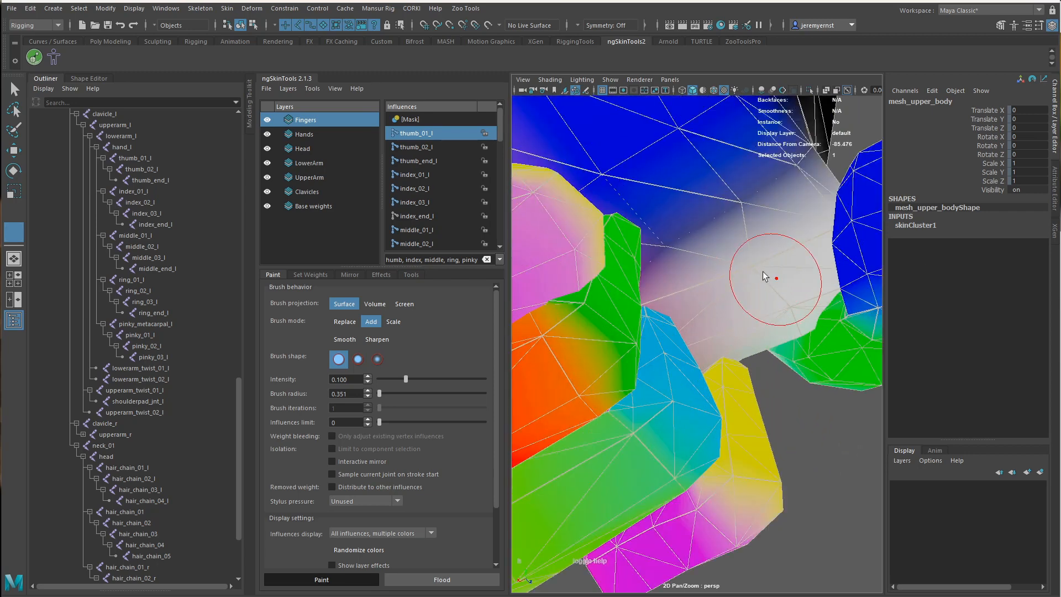
{"action": "scroll", "coordinate": [752, 295], "scroll_direction": "down", "scroll_amount": 4}
{"action": "left_click_drag", "start_coordinate": [737, 282], "coordinate": [704, 278], "text": "alt"}
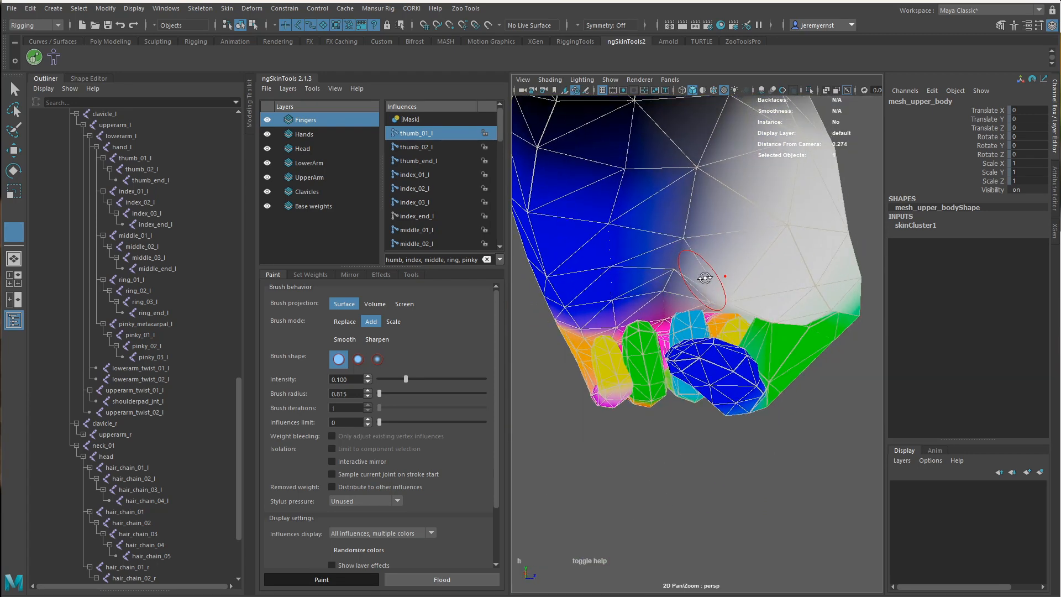
{"action": "scroll", "coordinate": [736, 226], "scroll_direction": "down", "scroll_amount": 3}
{"action": "left_click_drag", "start_coordinate": [700, 229], "coordinate": [699, 232], "text": "alt"}
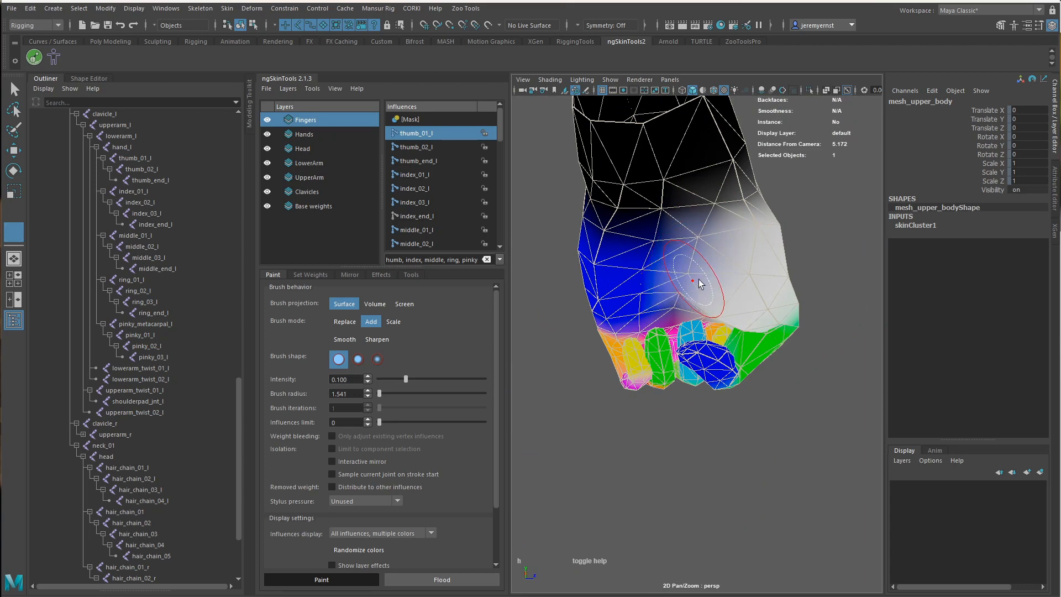
{"action": "left_click_drag", "start_coordinate": [693, 284], "coordinate": [637, 294], "text": "alt"}
{"action": "left_click_drag", "start_coordinate": [683, 329], "coordinate": [620, 322], "text": "alt"}
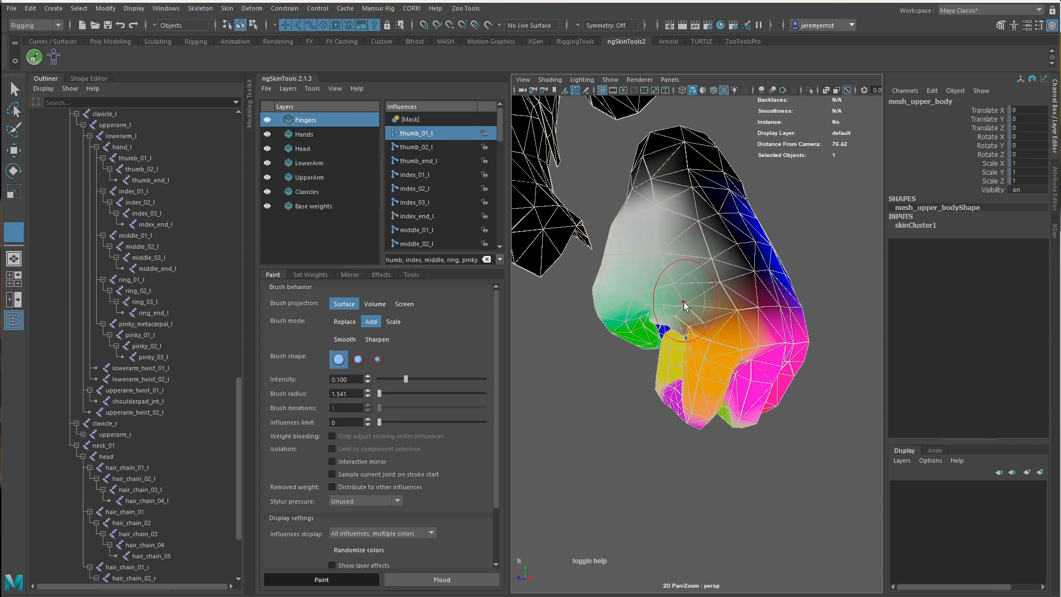
{"action": "left_click_drag", "start_coordinate": [683, 305], "coordinate": [666, 326], "text": "alt"}
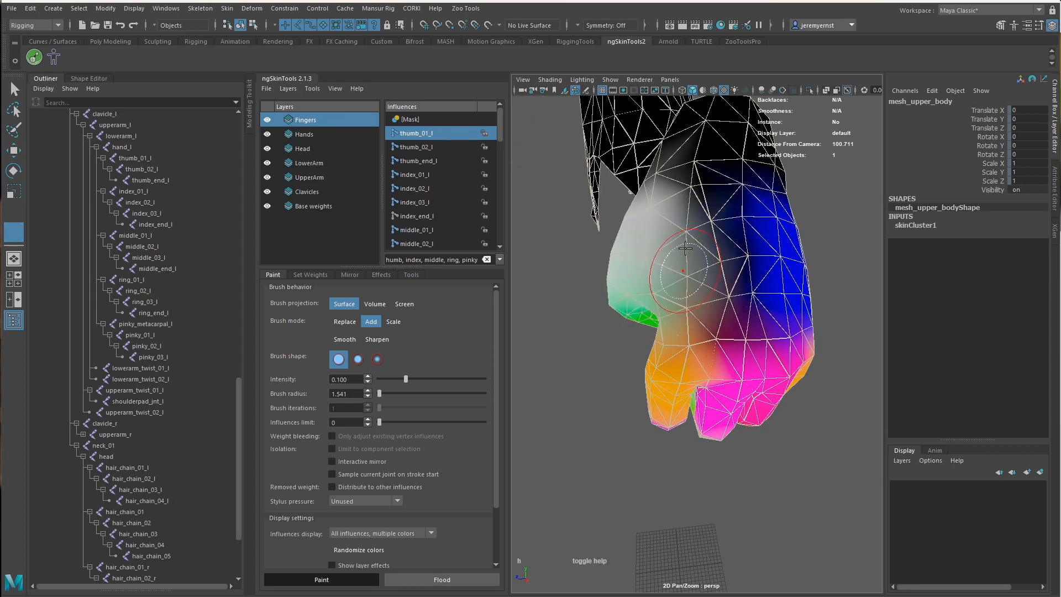
{"action": "left_click_drag", "start_coordinate": [675, 264], "coordinate": [757, 290], "text": "alt"}
Stop painting and examine the hand's deformation around the thumb and palm, with and without the mesh selected
{"action": "key", "text": "w"}
{"action": "left_click", "coordinate": [856, 317]}
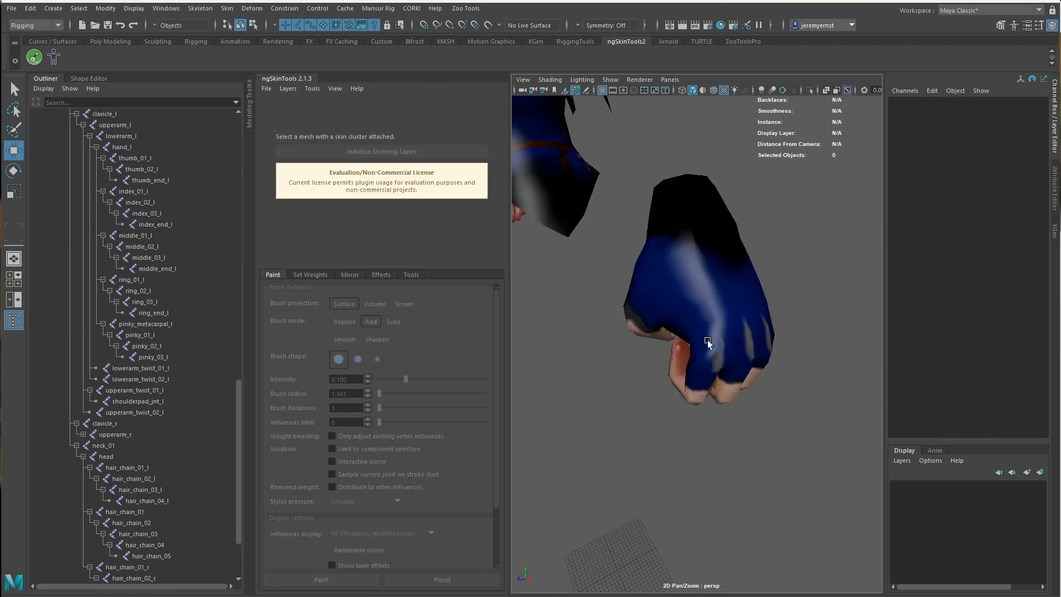
{"action": "mouse_move", "coordinate": [708, 343]}
{"action": "left_mouse_down", "text": "alt"}
{"action": "mouse_move", "coordinate": [801, 315]}
{"action": "mouse_move", "coordinate": [1060, 313]}
{"action": "left_mouse_up", "text": "alt"}
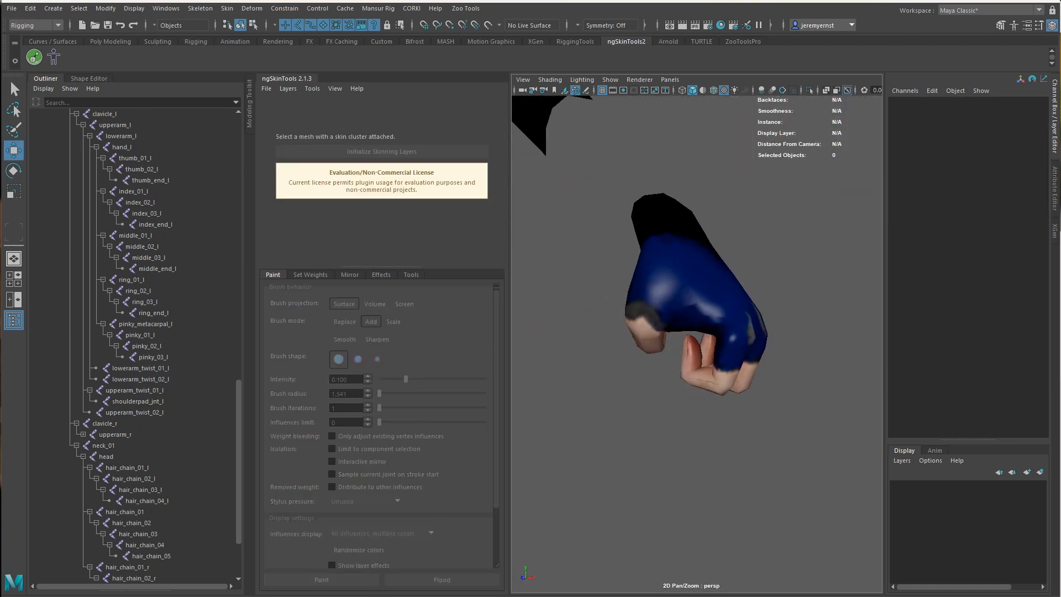
{"action": "left_click", "coordinate": [618, 302]}
{"action": "left_click_drag", "start_coordinate": [658, 437], "coordinate": [673, 365], "text": "alt"}
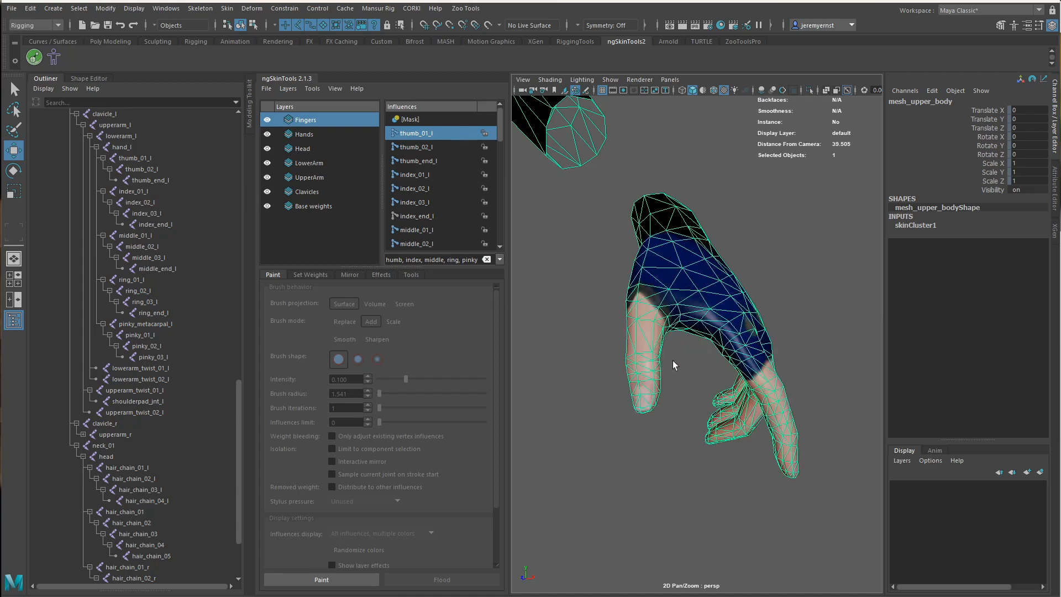
{"action": "right_click_drag", "start_coordinate": [673, 365], "coordinate": [719, 395], "text": "alt"}
{"action": "left_click_drag", "start_coordinate": [718, 395], "coordinate": [724, 410], "text": "alt"}
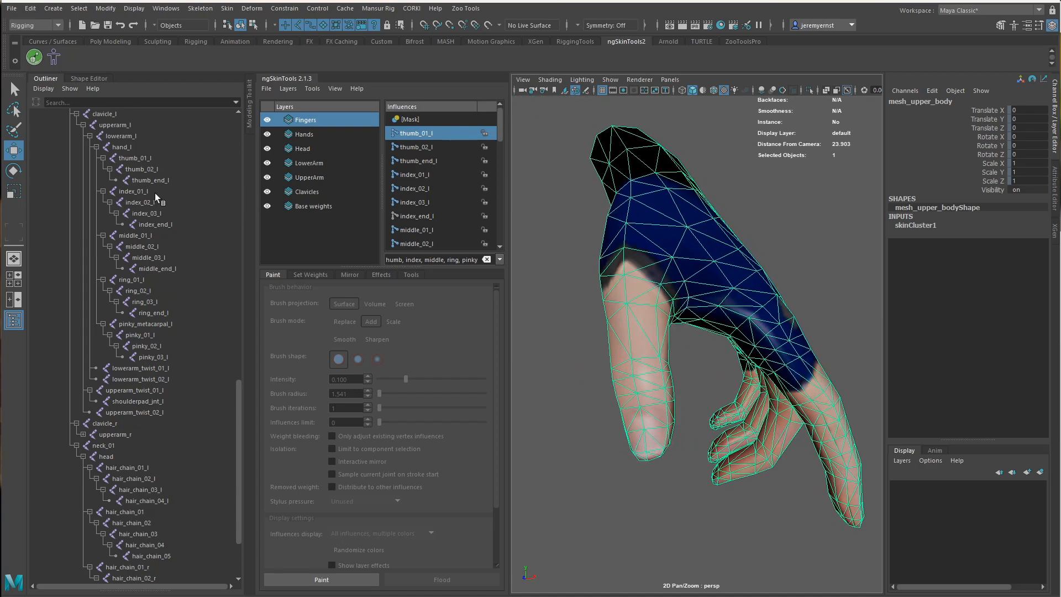
Rotate the thumb_01_l joint to test the thumb base, and reselect the upper body mesh
{"action": "left_click", "coordinate": [135, 159]}
{"action": "key", "text": "f"}
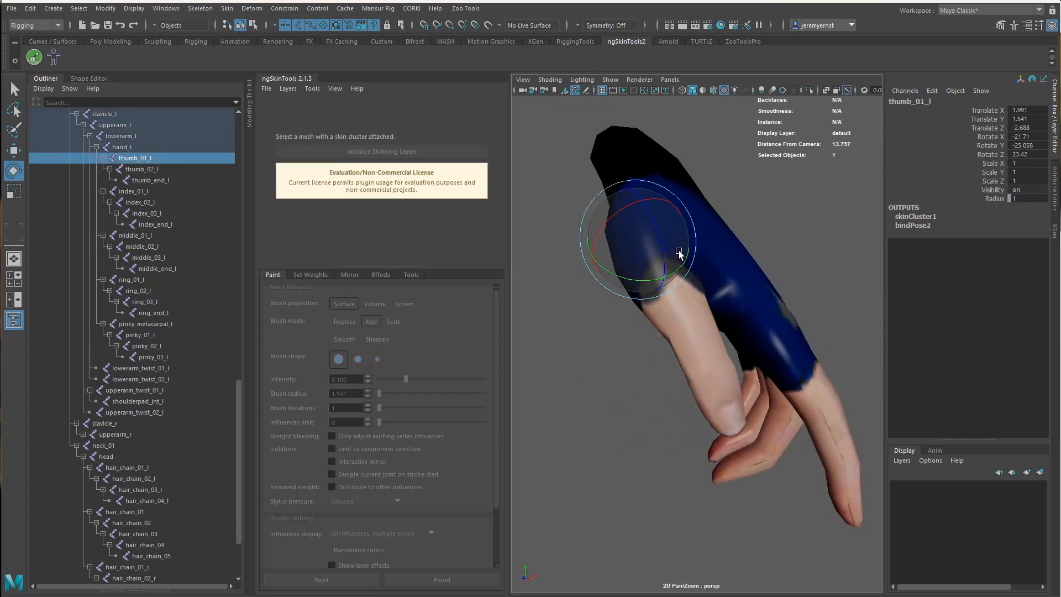
{"action": "left_click_drag", "start_coordinate": [679, 252], "coordinate": [634, 243], "text": "alt"}
{"action": "left_click", "coordinate": [739, 402]}
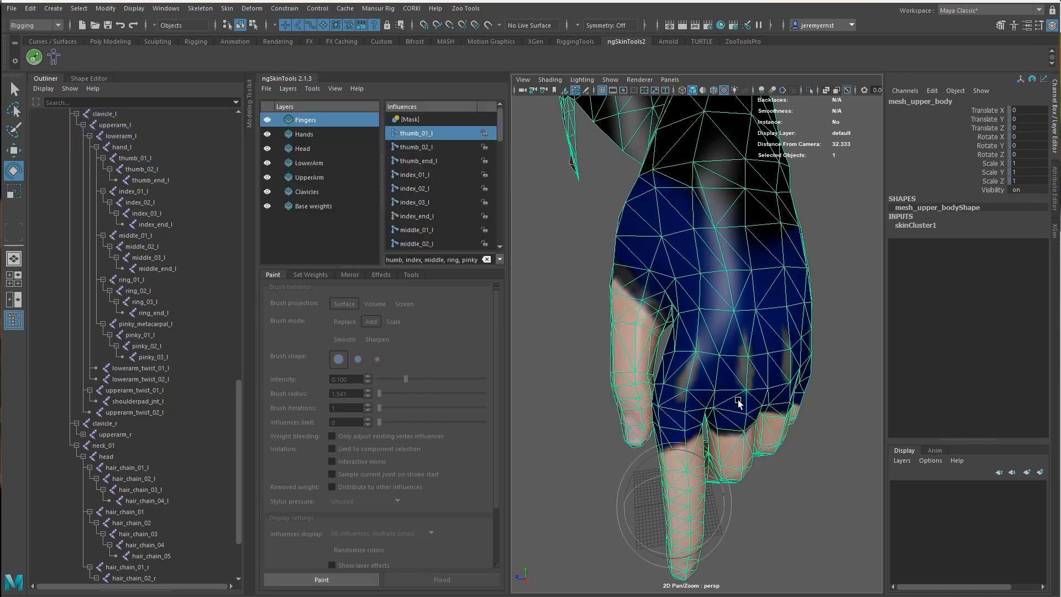
Reduce thumb_01_l weight around the thumb webbing and index base using the Scale brush at 0.950 intensity
{"action": "left_click", "coordinate": [321, 579]}
{"action": "scroll", "coordinate": [677, 300], "scroll_direction": "up", "scroll_amount": 5}
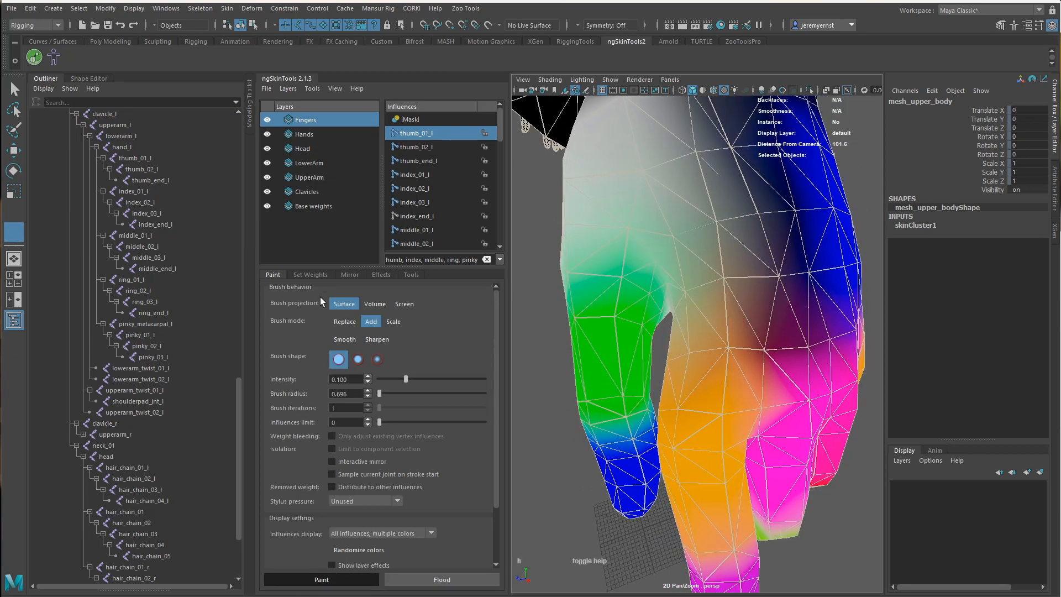
{"action": "left_click", "coordinate": [393, 323]}
{"action": "scroll", "coordinate": [751, 357], "scroll_direction": "up", "scroll_amount": 3}
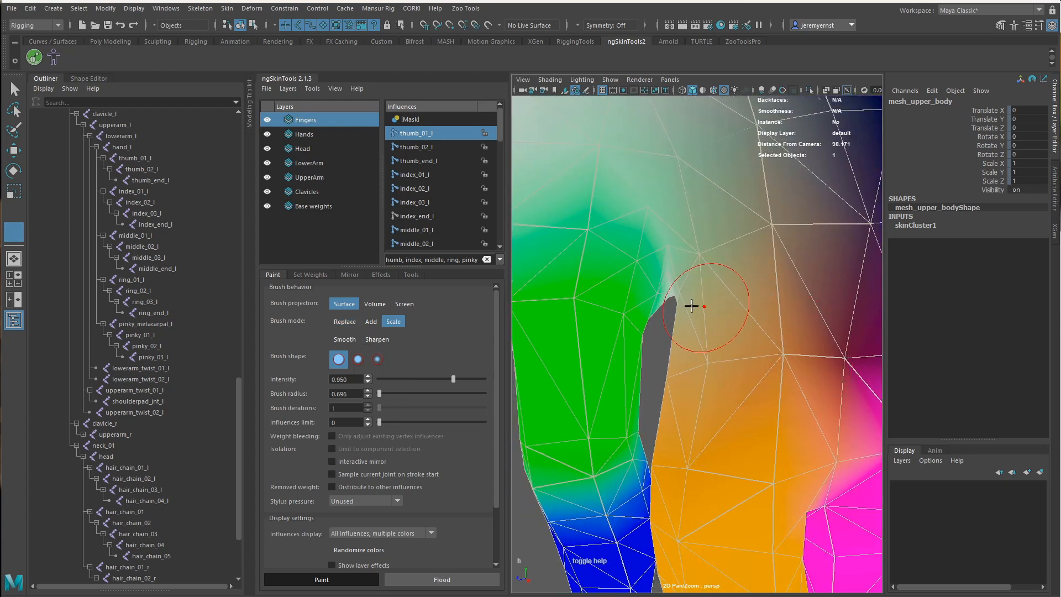
{"action": "mouse_move", "coordinate": [682, 286]}
{"action": "left_mouse_down"}
{"action": "mouse_move", "coordinate": [656, 308]}
{"action": "mouse_move", "coordinate": [678, 379]}
{"action": "mouse_move", "coordinate": [661, 393]}
{"action": "mouse_move", "coordinate": [662, 411]}
{"action": "left_mouse_up"}
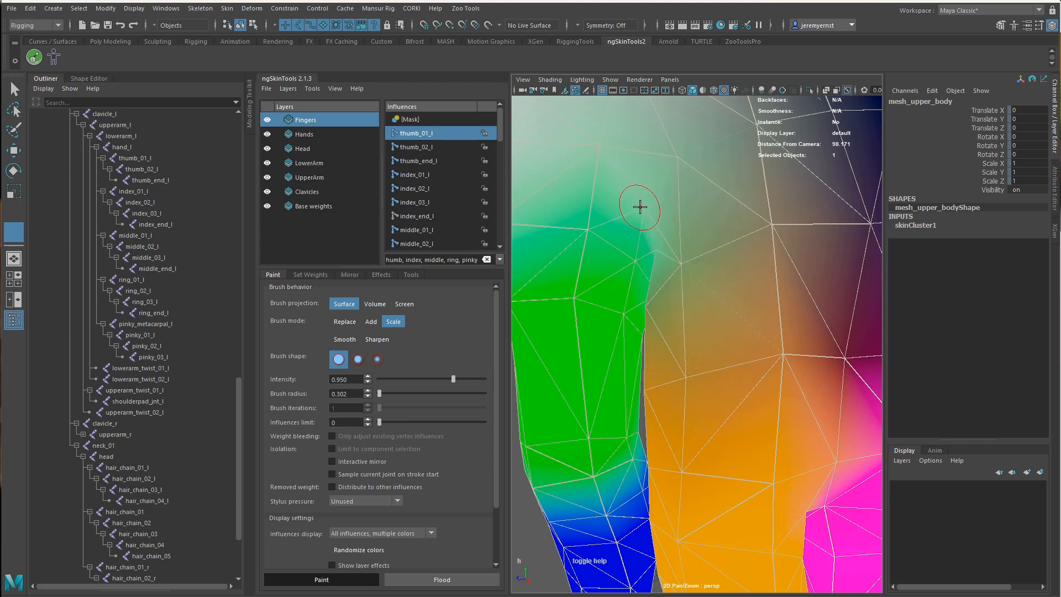
{"action": "scroll", "coordinate": [685, 276], "scroll_direction": "down", "scroll_amount": 4}
{"action": "left_click_drag", "start_coordinate": [720, 371], "coordinate": [693, 377], "text": "alt"}
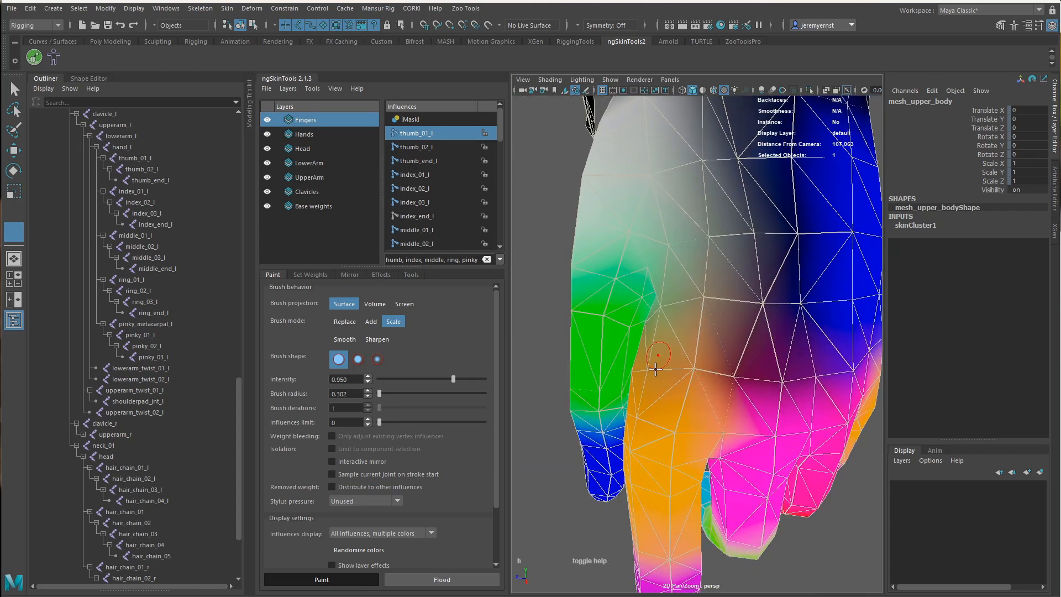
{"action": "mouse_move", "coordinate": [661, 299]}
{"action": "left_mouse_down", "text": "alt"}
{"action": "mouse_move", "coordinate": [665, 354]}
{"action": "mouse_move", "coordinate": [706, 369]}
{"action": "left_mouse_up", "text": "alt"}
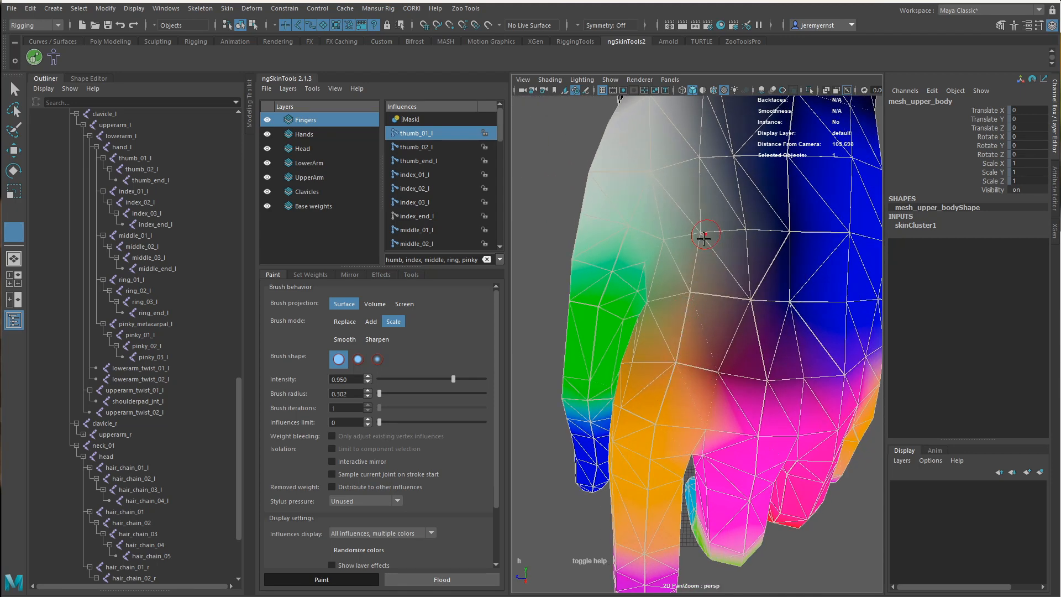
{"action": "left_click_drag", "start_coordinate": [703, 238], "coordinate": [694, 246]}
Leave painting, deselect the mesh to check the thumb webbing's deformation, and reselect the upper body mesh
{"action": "scroll", "coordinate": [685, 310], "scroll_direction": "down", "scroll_amount": 5}
{"action": "left_click_drag", "start_coordinate": [684, 310], "coordinate": [718, 317], "text": "alt"}
{"action": "key", "text": "w"}
{"action": "left_click", "coordinate": [827, 349]}
{"action": "mouse_move", "coordinate": [827, 353]}
{"action": "left_mouse_down", "text": "alt"}
{"action": "mouse_move", "coordinate": [829, 397]}
{"action": "mouse_move", "coordinate": [759, 424]}
{"action": "mouse_move", "coordinate": [783, 420]}
{"action": "left_mouse_up", "text": "alt"}
{"action": "left_click", "coordinate": [726, 409]}
{"action": "scroll", "coordinate": [605, 520], "scroll_direction": "up", "scroll_amount": 5}
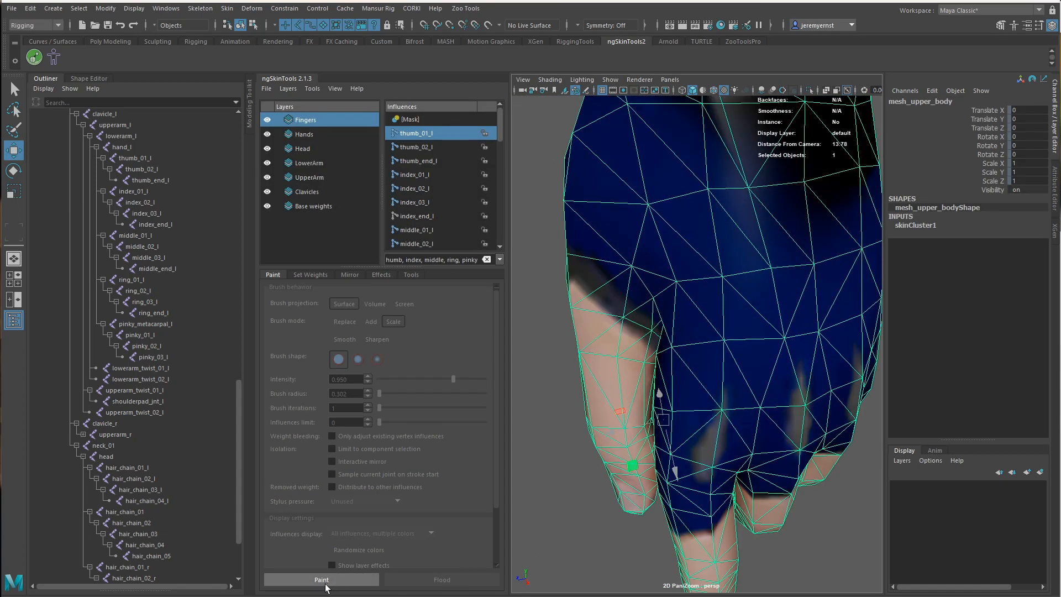
Resume painting and set the influences display to Current influence, grayscale
{"action": "left_click", "coordinate": [322, 580]}
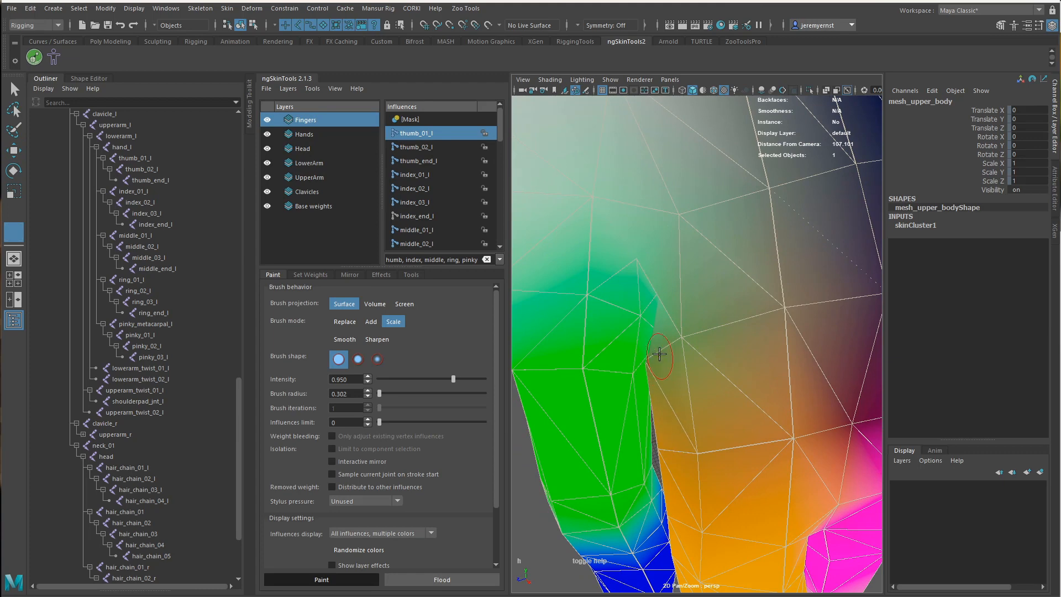
{"action": "left_click_drag", "start_coordinate": [667, 359], "coordinate": [692, 358], "text": "alt"}
{"action": "middle_click_drag", "start_coordinate": [691, 358], "coordinate": [713, 308], "text": "alt"}
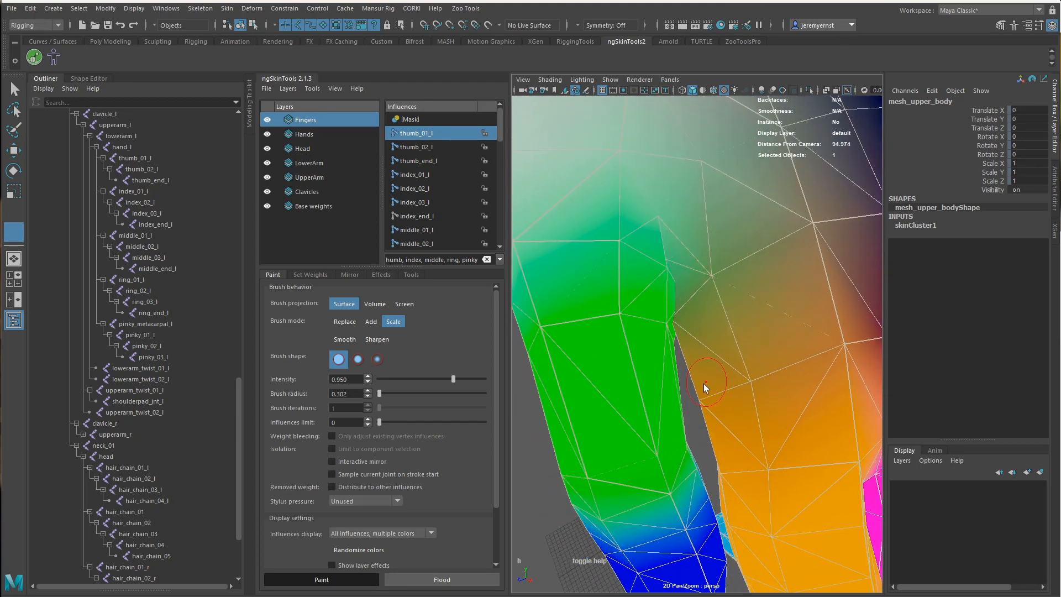
{"action": "left_click", "coordinate": [442, 528]}
{"action": "left_click", "coordinate": [400, 534]}
{"action": "left_click", "coordinate": [369, 550]}
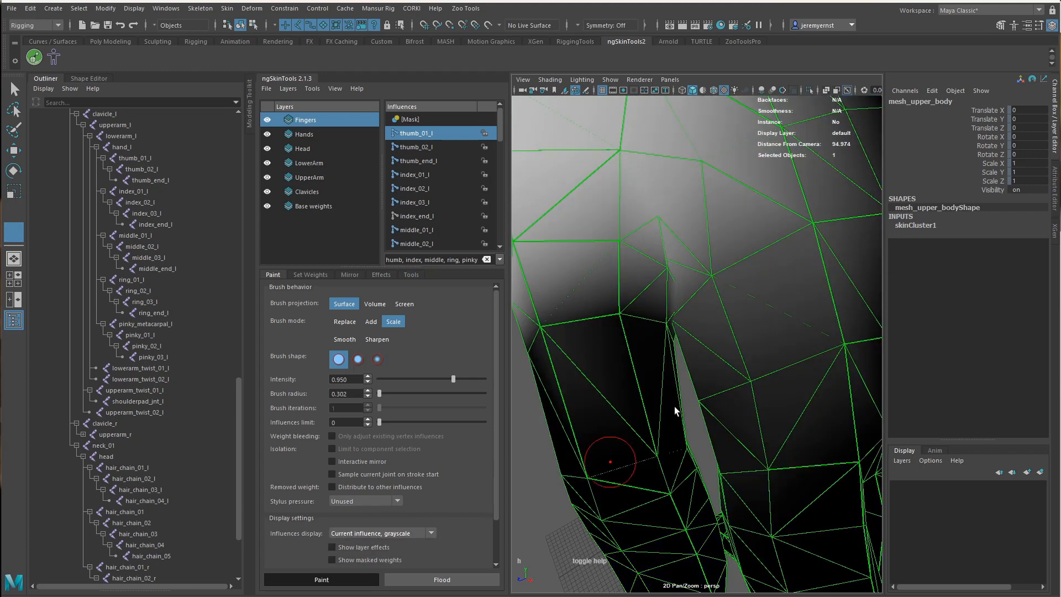
Try scaling down thumb_01_l weight at the thumb webbing with a 0.545 brush radius, and undo the stroke
{"action": "left_click_drag", "start_coordinate": [674, 406], "coordinate": [697, 318], "text": "alt"}
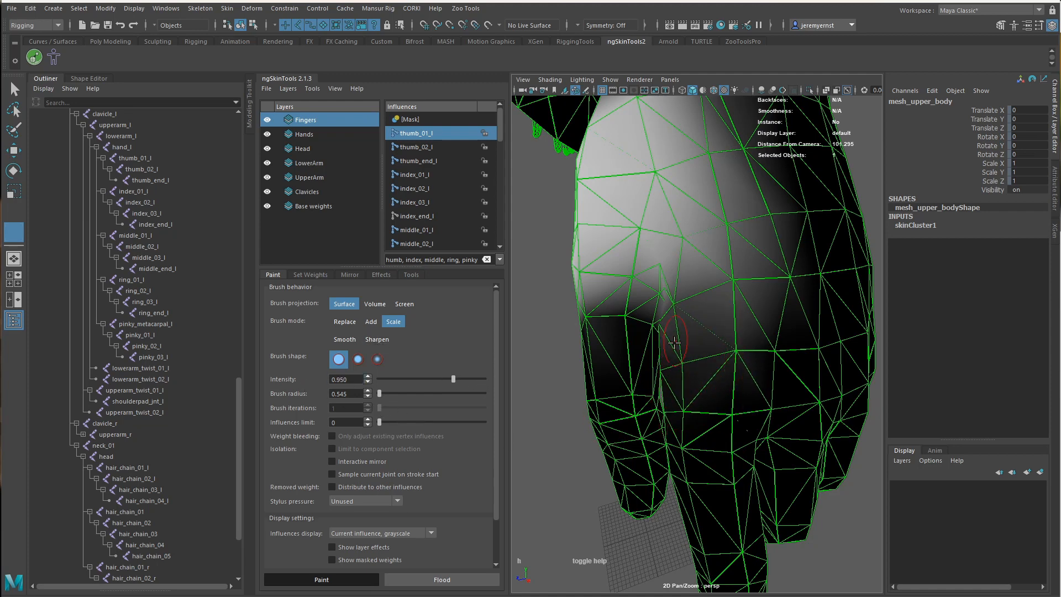
{"action": "left_click_drag", "start_coordinate": [659, 312], "coordinate": [637, 319]}
{"action": "key", "text": "ctrl+z"}
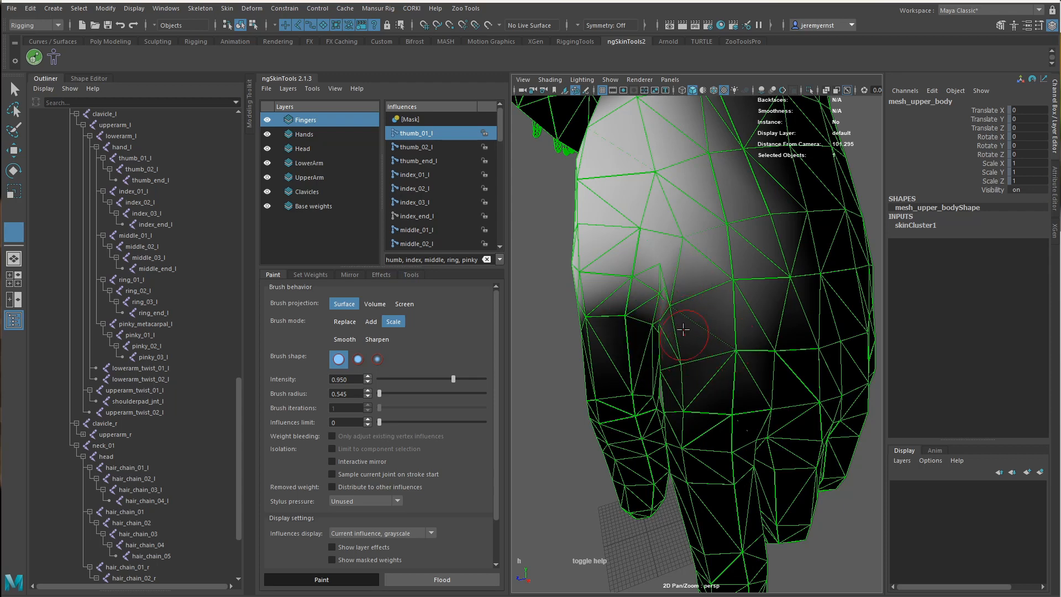
Stop painting, deselect the mesh and examine the hand from the palm side
{"action": "left_click_drag", "start_coordinate": [683, 329], "coordinate": [699, 325], "text": "alt"}
{"action": "right_click_drag", "start_coordinate": [698, 325], "coordinate": [670, 346], "text": "alt"}
{"action": "mouse_move", "coordinate": [670, 346]}
{"action": "left_mouse_down", "text": "alt"}
{"action": "mouse_move", "coordinate": [635, 348]}
{"action": "mouse_move", "coordinate": [685, 359]}
{"action": "left_mouse_up", "text": "alt"}
{"action": "key", "text": "w"}
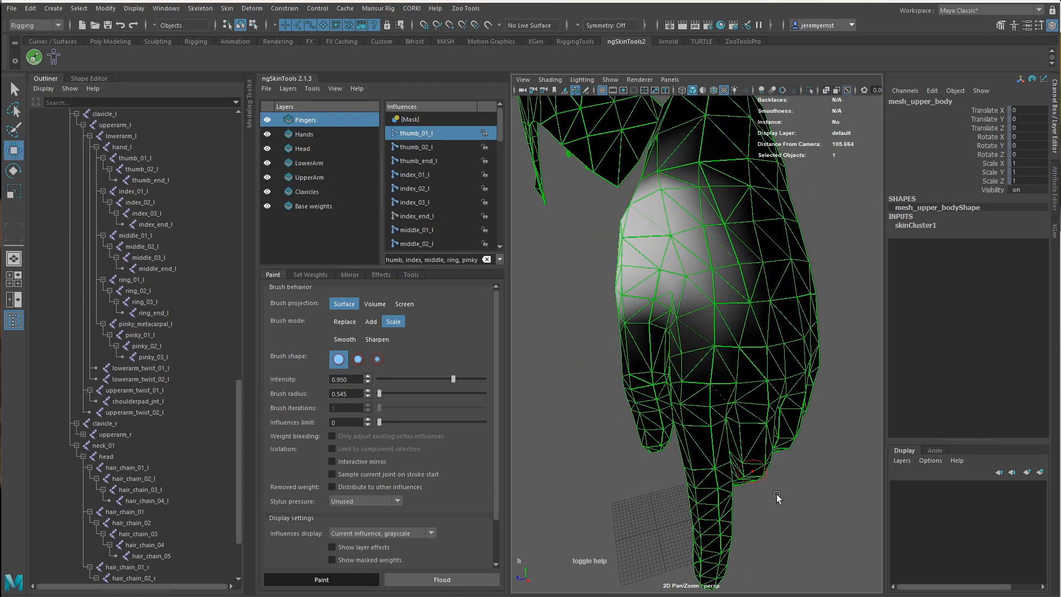
{"action": "left_click", "coordinate": [777, 495]}
{"action": "right_click_drag", "start_coordinate": [776, 494], "coordinate": [761, 474], "text": "alt"}
{"action": "left_click_drag", "start_coordinate": [761, 474], "coordinate": [926, 378], "text": "alt"}
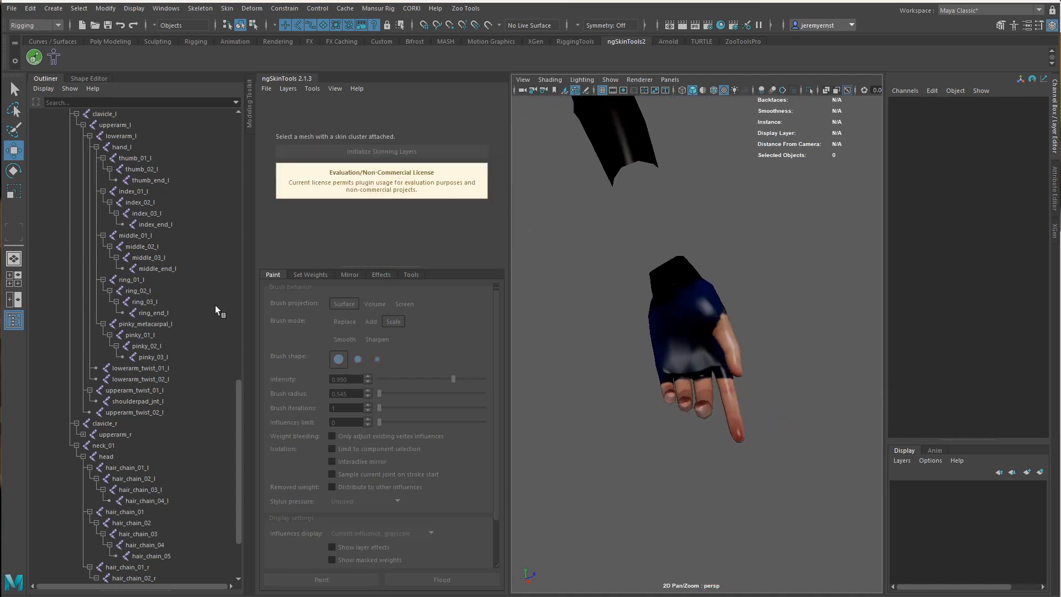
Select thumb_02_l and thumb_end_l and rotate them together to curl the thumb inward
{"action": "left_click_drag", "start_coordinate": [150, 159], "coordinate": [166, 182]}
{"action": "key", "text": "e"}
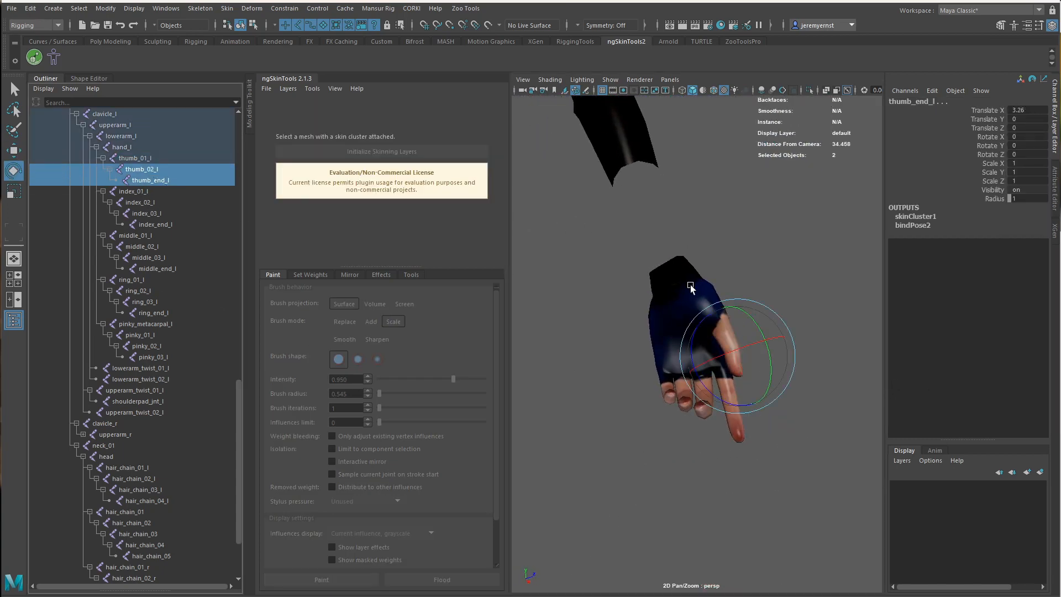
{"action": "scroll", "coordinate": [763, 350], "scroll_direction": "up", "scroll_amount": 3}
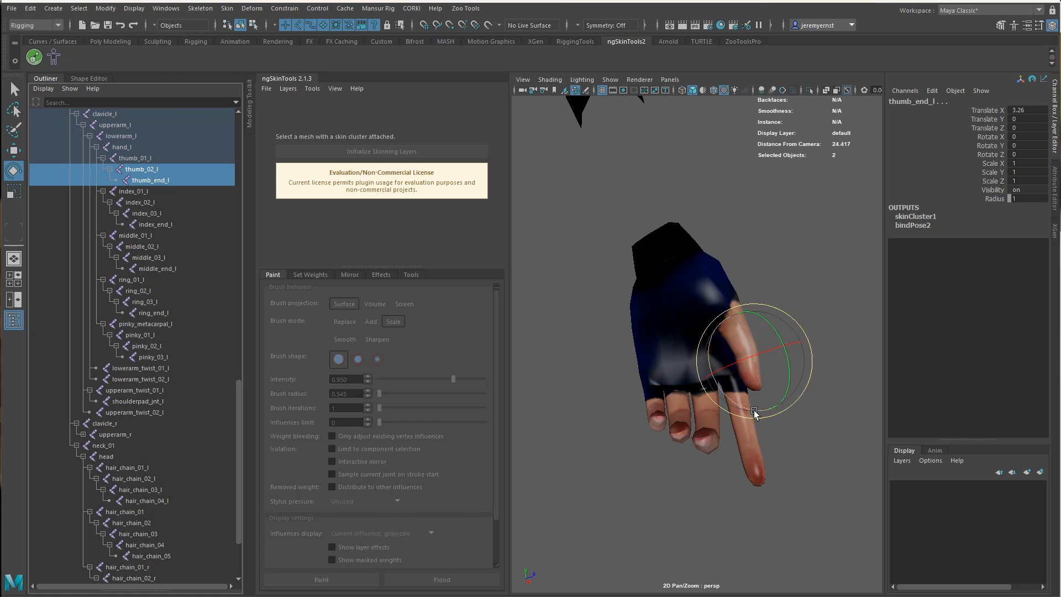
{"action": "left_click_drag", "start_coordinate": [754, 410], "coordinate": [692, 379]}
{"action": "left_click_drag", "start_coordinate": [703, 441], "coordinate": [582, 487], "text": "alt"}
Rotate index_01_l toward the palm and curl index_02_l and index_03_l together to fold the index finger
{"action": "left_click", "coordinate": [134, 192]}
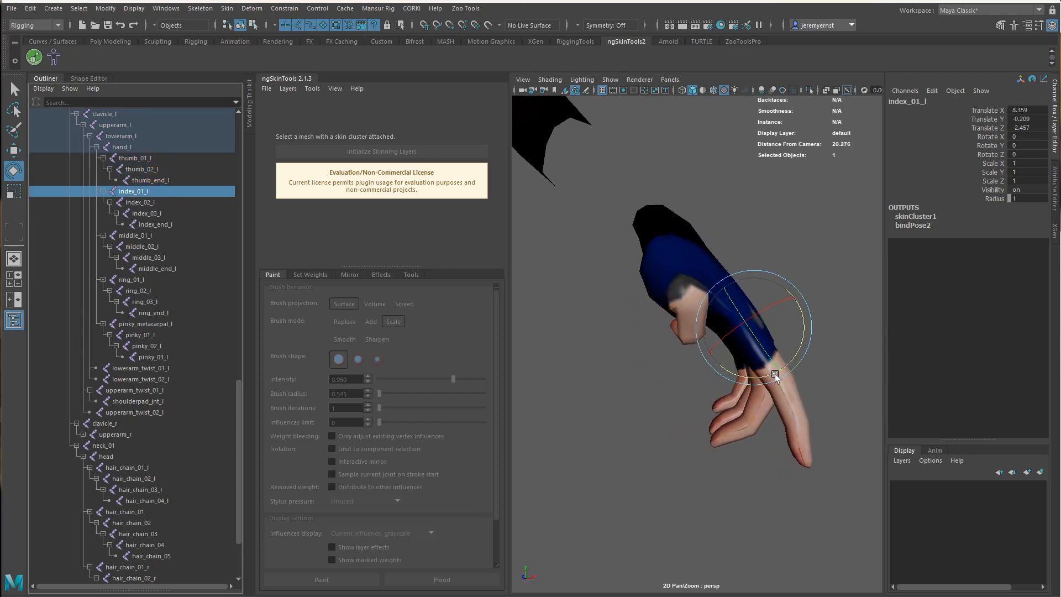
{"action": "left_click_drag", "start_coordinate": [775, 374], "coordinate": [664, 360]}
{"action": "mouse_move", "coordinate": [722, 442]}
{"action": "left_mouse_down", "text": "alt"}
{"action": "mouse_move", "coordinate": [649, 449]}
{"action": "mouse_move", "coordinate": [726, 446]}
{"action": "left_mouse_up", "text": "alt"}
{"action": "left_click_drag", "start_coordinate": [148, 206], "coordinate": [148, 213]}
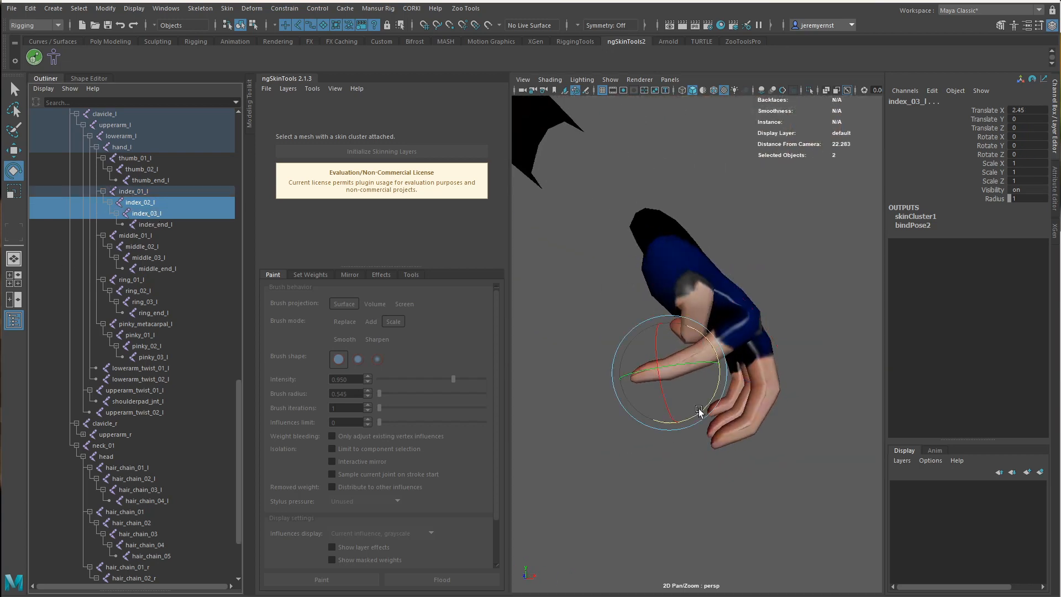
{"action": "left_click_drag", "start_coordinate": [708, 412], "coordinate": [647, 428]}
Rotate thumb_01_l outward, adjust thumb_02_l and thumb_end_l together, and refine thumb_01_l to clear the folded index finger
{"action": "left_click", "coordinate": [134, 158]}
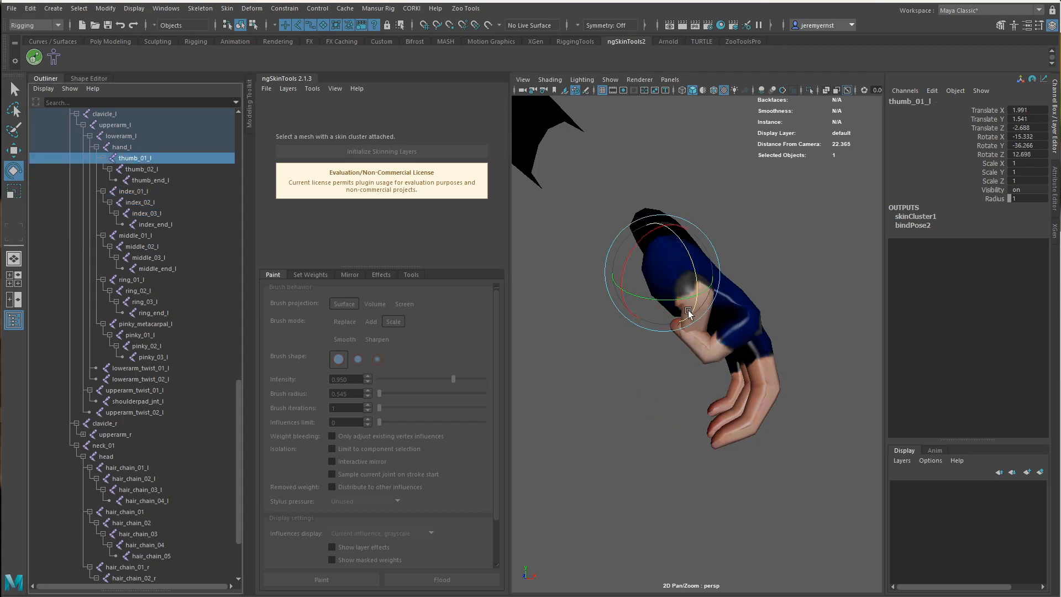
{"action": "mouse_move", "coordinate": [688, 310]}
{"action": "left_mouse_down"}
{"action": "mouse_move", "coordinate": [648, 311]}
{"action": "mouse_move", "coordinate": [673, 307]}
{"action": "left_mouse_up"}
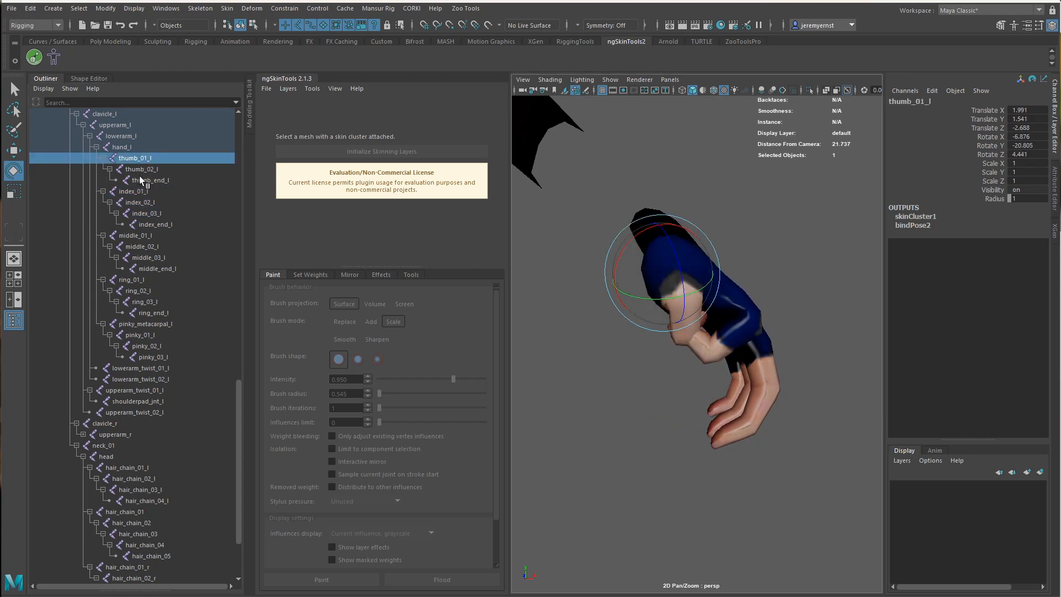
{"action": "left_click_drag", "start_coordinate": [141, 170], "coordinate": [143, 180]}
{"action": "left_click_drag", "start_coordinate": [712, 376], "coordinate": [763, 354]}
{"action": "left_click", "coordinate": [135, 158]}
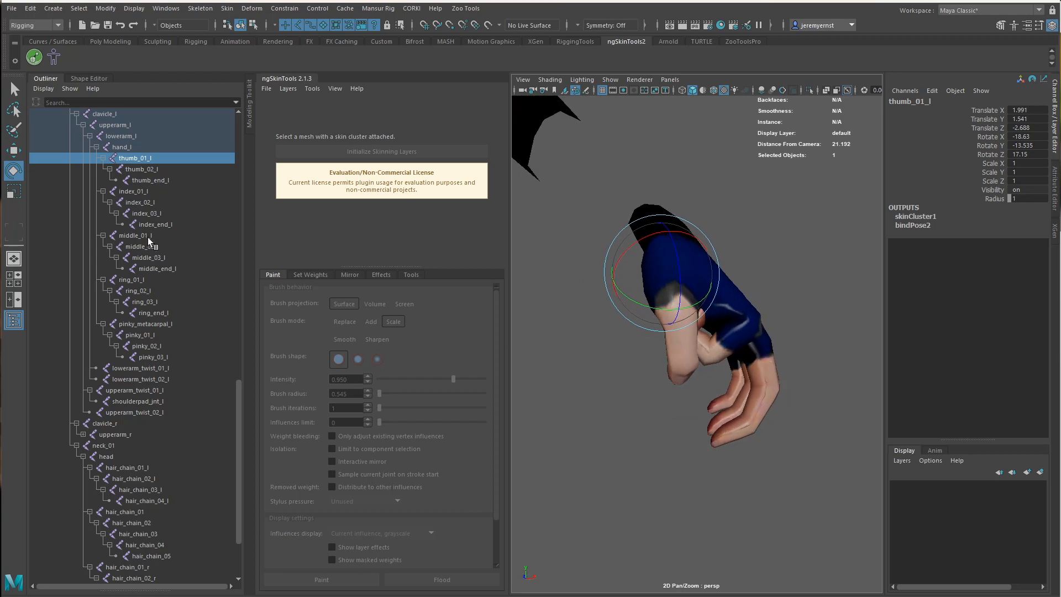
Curl the middle, ring and pinky finger joints of the left hand together into a fist
{"action": "left_click_drag", "start_coordinate": [148, 237], "coordinate": [171, 369]}
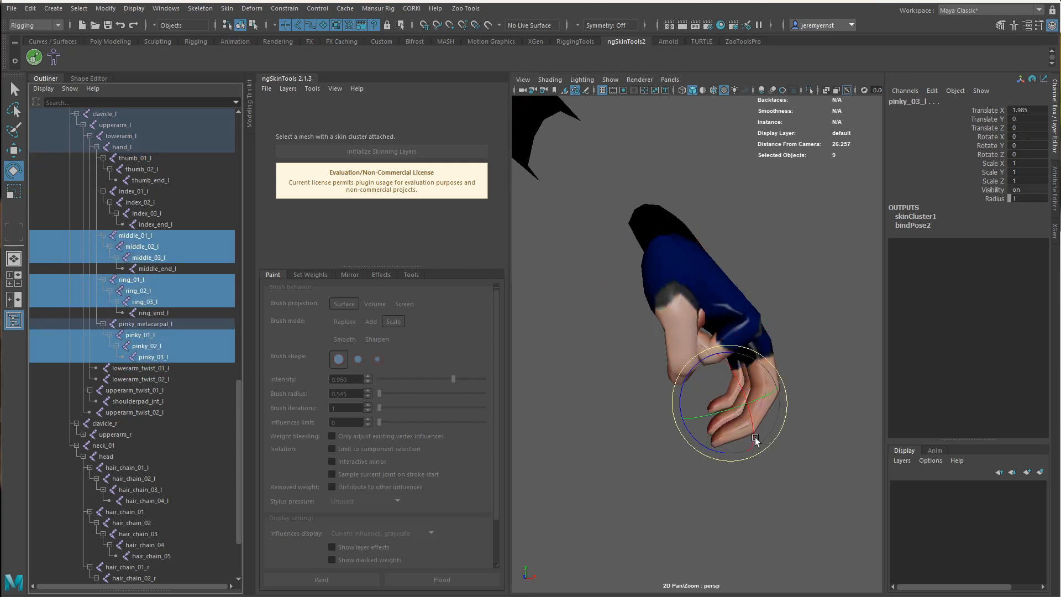
{"action": "left_click_drag", "start_coordinate": [697, 443], "coordinate": [672, 369]}
{"action": "left_click_drag", "start_coordinate": [610, 399], "coordinate": [820, 410], "text": "alt"}
{"action": "left_click", "coordinate": [818, 410]}
Rotate pinky_metacarpal_l to cup the outer side of the left fist, and deselect the joint
{"action": "left_click", "coordinate": [164, 326]}
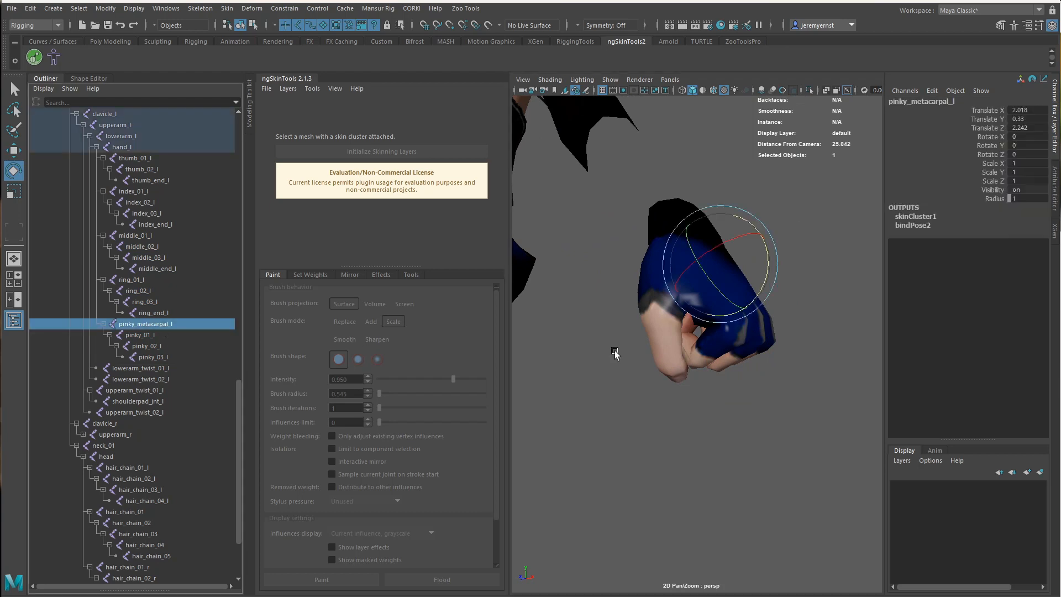
{"action": "left_click_drag", "start_coordinate": [614, 354], "coordinate": [582, 338], "text": "alt"}
{"action": "left_click_drag", "start_coordinate": [690, 280], "coordinate": [796, 313]}
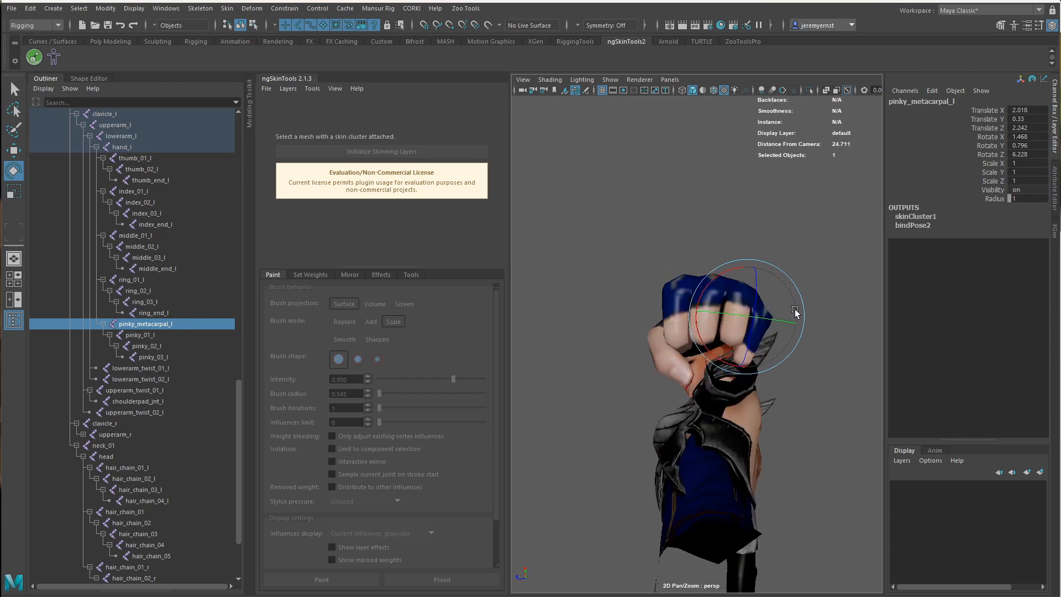
{"action": "left_click_drag", "start_coordinate": [750, 362], "coordinate": [655, 431]}
{"action": "left_click", "coordinate": [779, 463]}
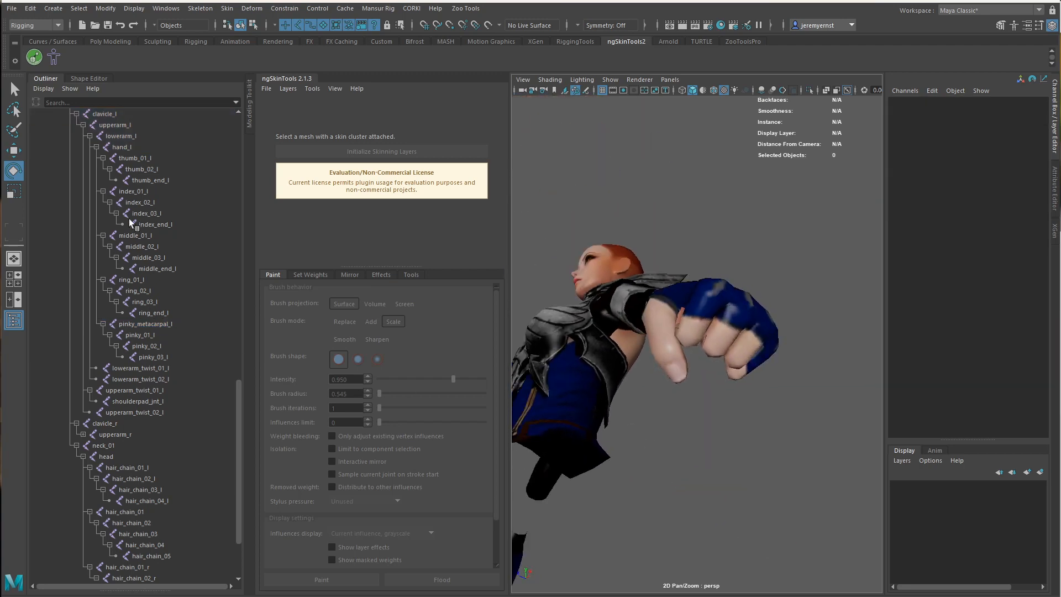
Try rotating thumb_end_l, undo the rotation, and examine the fist from several angles
{"action": "left_click", "coordinate": [155, 181]}
{"action": "left_click_drag", "start_coordinate": [790, 384], "coordinate": [695, 393], "text": "alt"}
{"action": "left_click_drag", "start_coordinate": [654, 402], "coordinate": [696, 404]}
{"action": "key", "text": "ctrl+z"}
{"action": "left_click_drag", "start_coordinate": [696, 442], "coordinate": [774, 509], "text": "alt"}
{"action": "left_click", "coordinate": [804, 473]}
{"action": "left_click_drag", "start_coordinate": [805, 473], "coordinate": [590, 399], "text": "alt"}
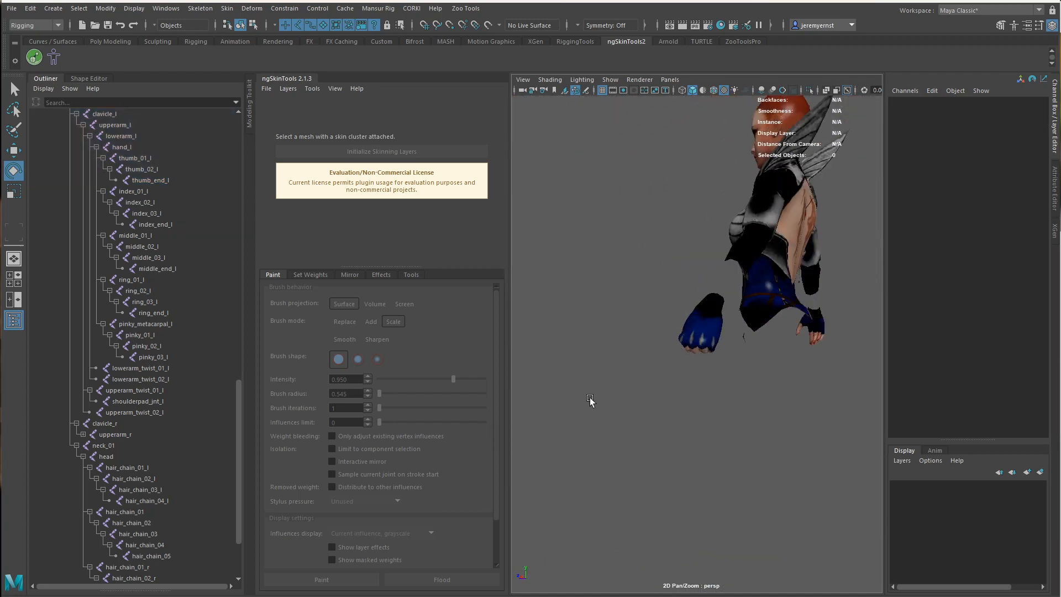
Return mesh_upper_body to its bind pose and mirror the Fingers layer weights across X from positive to negative
{"action": "left_click", "coordinate": [697, 332]}
{"action": "left_click", "coordinate": [53, 58]}
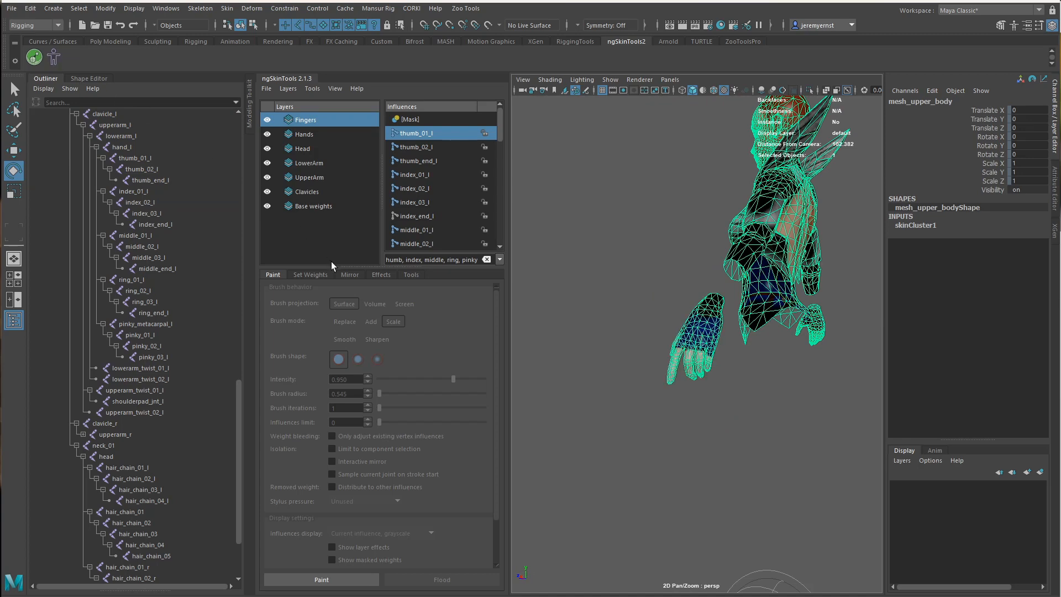
{"action": "left_click", "coordinate": [349, 275]}
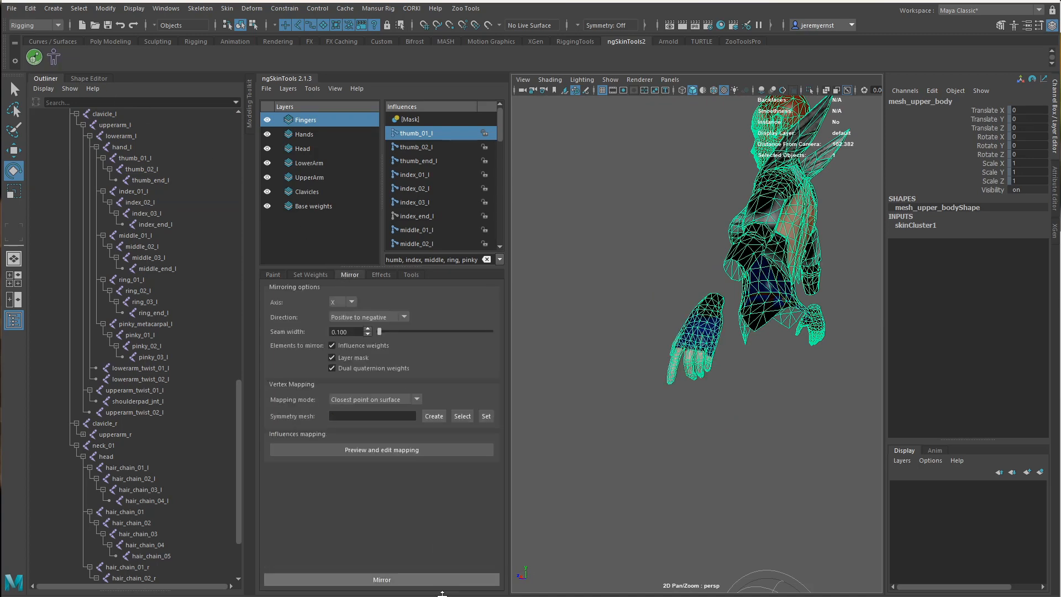
{"action": "left_click", "coordinate": [395, 584]}
{"action": "left_click_drag", "start_coordinate": [658, 303], "coordinate": [737, 322], "text": "alt"}
{"action": "left_click", "coordinate": [788, 310]}
{"action": "middle_click_drag", "start_coordinate": [737, 322], "coordinate": [770, 384], "text": "alt"}
{"action": "left_click_drag", "start_coordinate": [769, 383], "coordinate": [805, 398], "text": "alt"}
{"action": "middle_click_drag", "start_coordinate": [702, 382], "coordinate": [741, 309], "text": "alt"}
{"action": "left_click_drag", "start_coordinate": [584, 338], "coordinate": [639, 343], "text": "alt"}
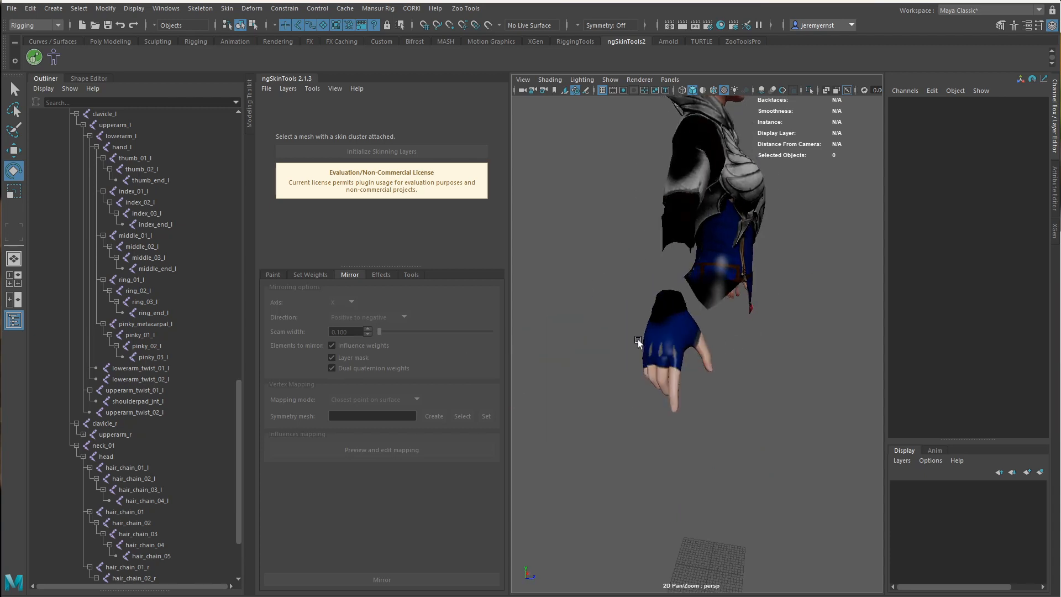
Rotate index_01_l, index_02_l and index_03_l together to curl the left index finger, and deselect them
{"action": "scroll", "coordinate": [174, 356], "scroll_direction": "up", "scroll_amount": 6}
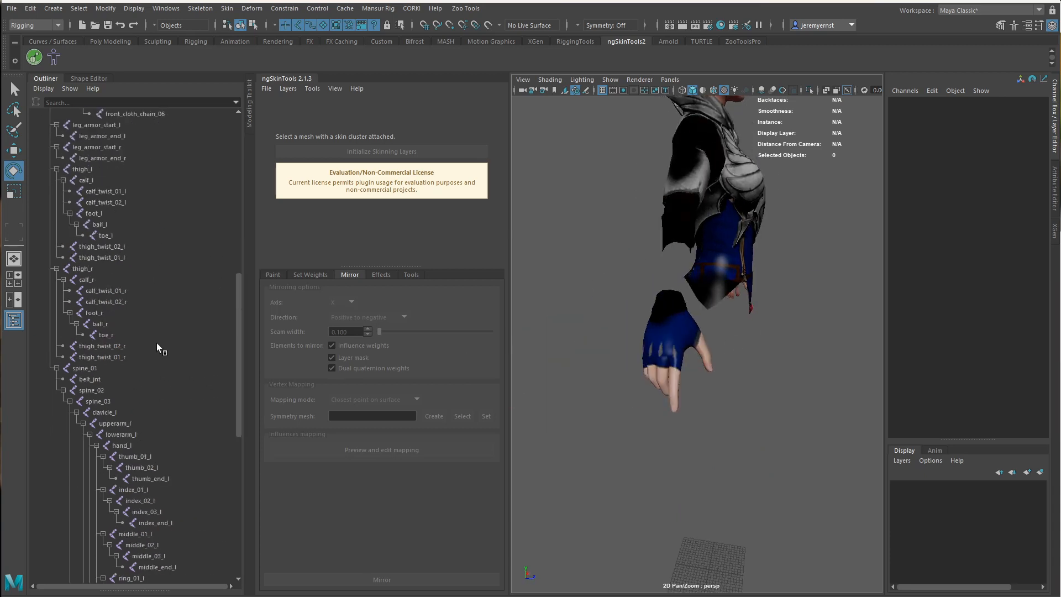
{"action": "scroll", "coordinate": [131, 350], "scroll_direction": "down", "scroll_amount": 9}
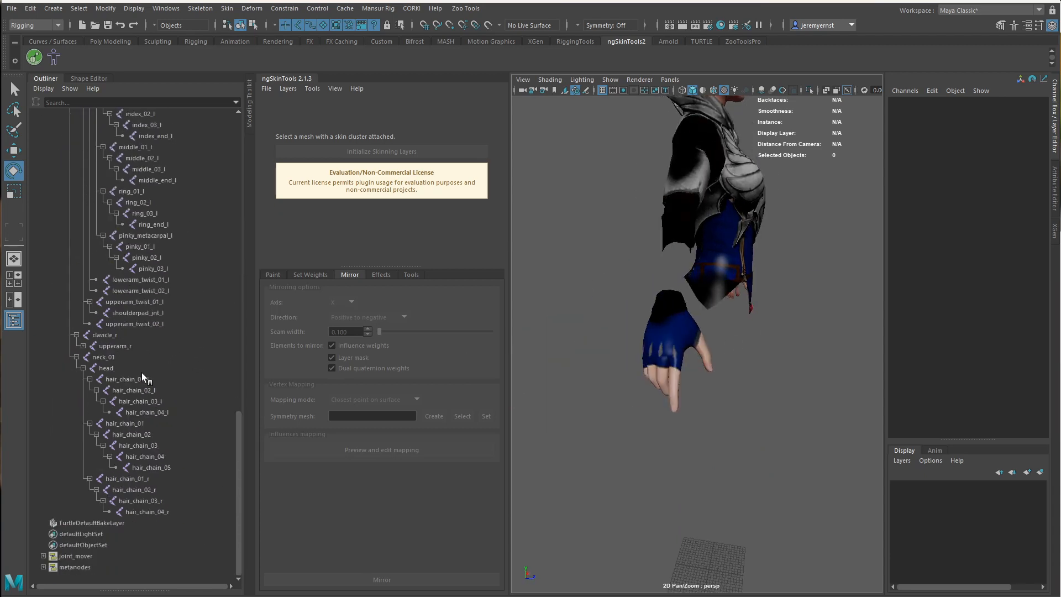
{"action": "scroll", "coordinate": [141, 372], "scroll_direction": "up", "scroll_amount": 5}
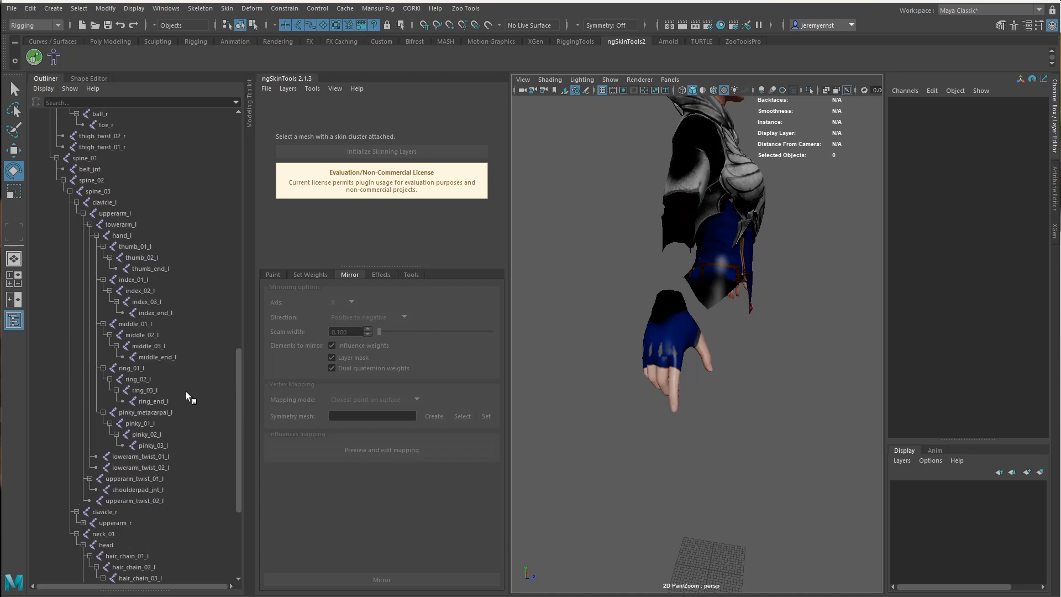
{"action": "left_click_drag", "start_coordinate": [152, 281], "coordinate": [155, 300]}
{"action": "key", "text": "f"}
{"action": "left_click_drag", "start_coordinate": [799, 333], "coordinate": [653, 334], "text": "alt"}
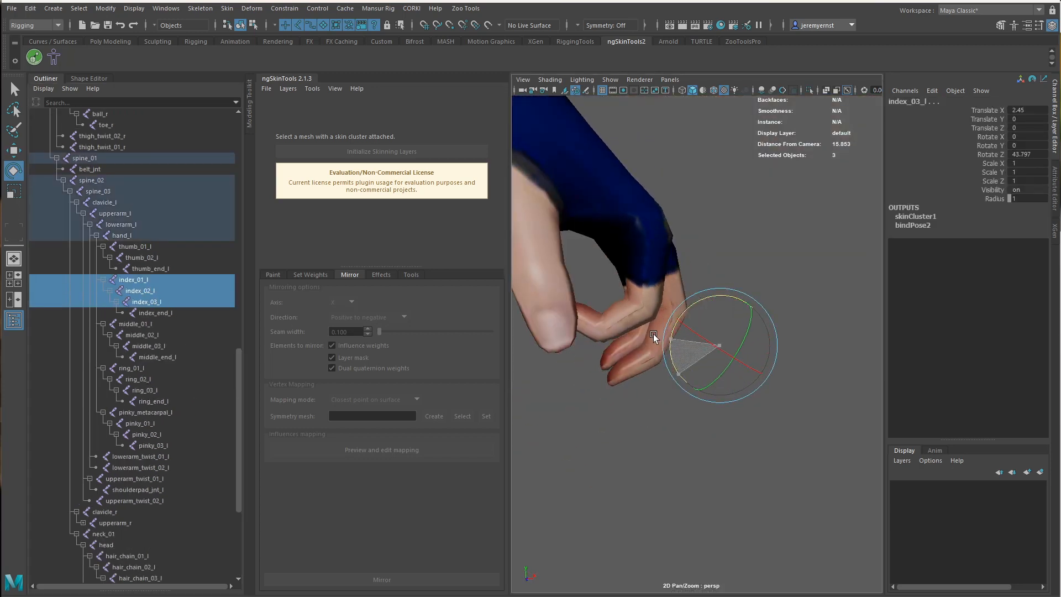
{"action": "left_click_drag", "start_coordinate": [718, 406], "coordinate": [666, 416], "text": "alt"}
{"action": "left_click", "coordinate": [666, 415]}
Examine the bent index finger and the hand's silhouette, comparing all-lights display with textured shading
{"action": "left_click_drag", "start_coordinate": [583, 346], "coordinate": [706, 357], "text": "alt"}
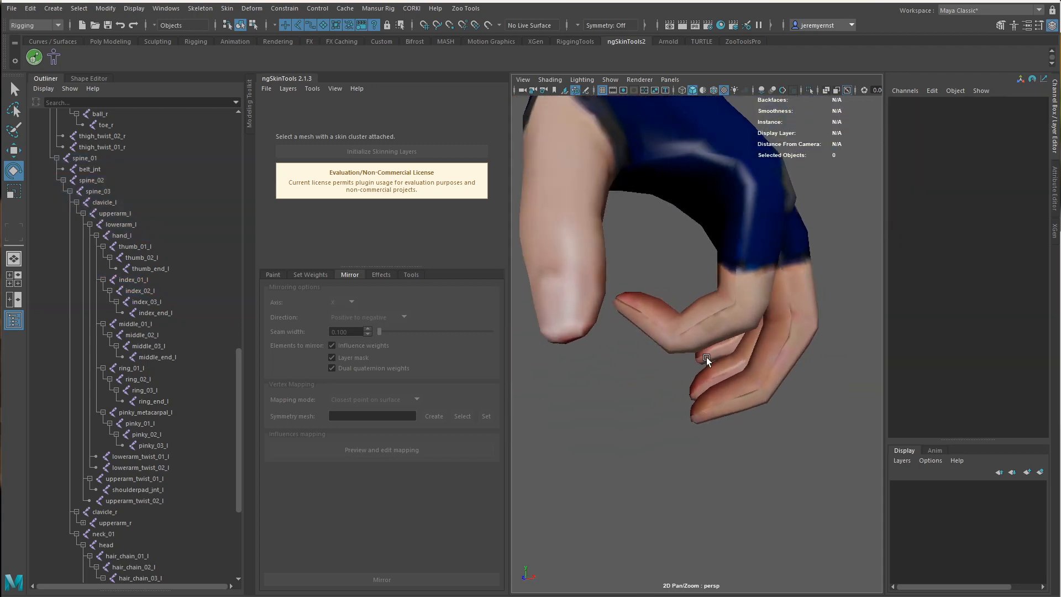
{"action": "key", "text": "7"}
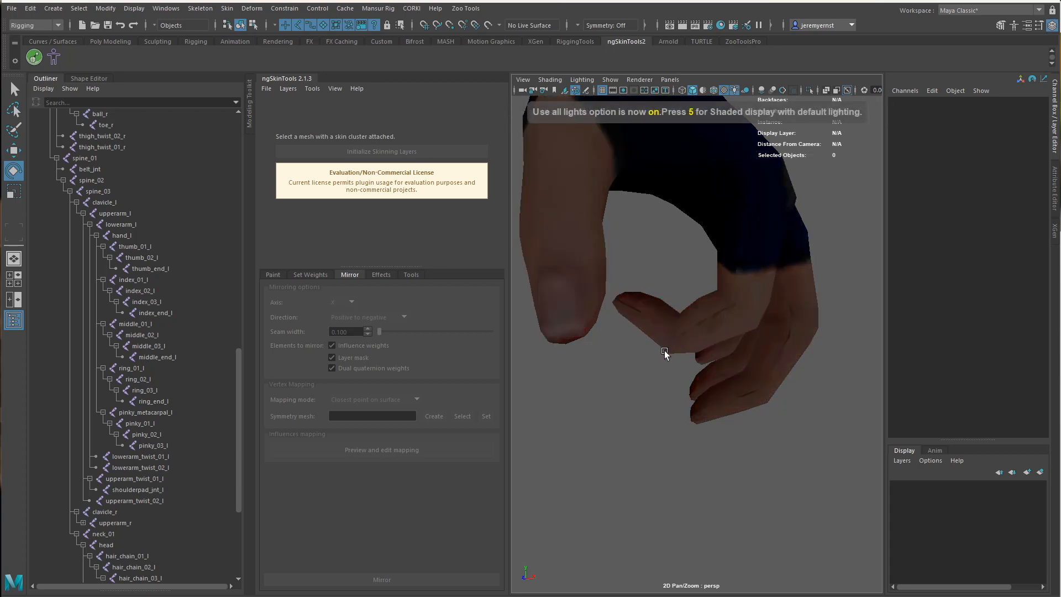
{"action": "key", "text": "6"}
{"action": "scroll", "coordinate": [790, 317], "scroll_direction": "down", "scroll_amount": 4}
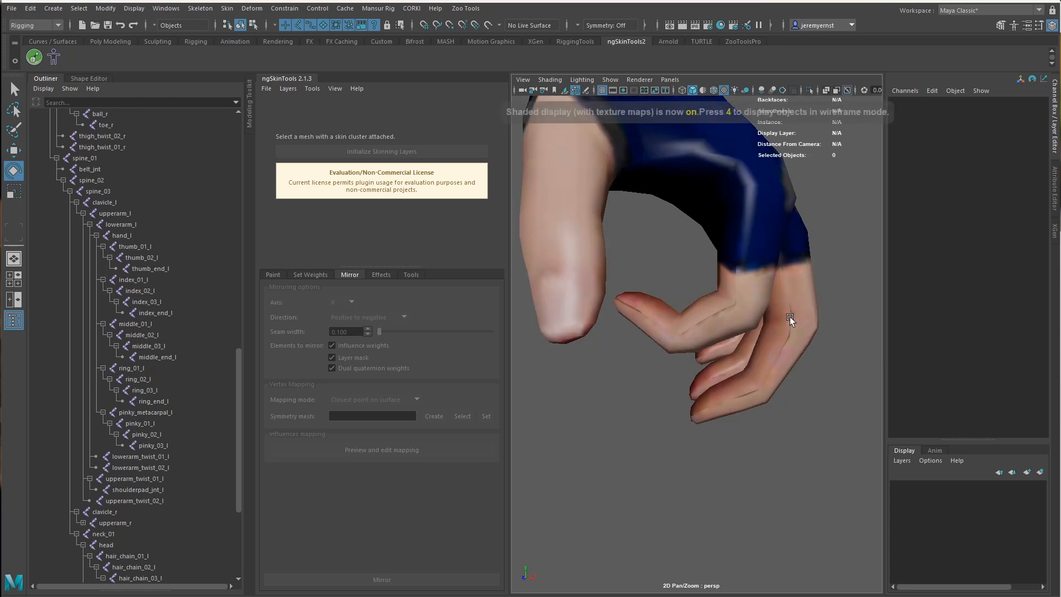
{"action": "mouse_move", "coordinate": [796, 386]}
{"action": "left_mouse_down", "text": "alt"}
{"action": "mouse_move", "coordinate": [582, 391]}
{"action": "mouse_move", "coordinate": [520, 374]}
{"action": "mouse_move", "coordinate": [443, 372]}
{"action": "mouse_move", "coordinate": [671, 360]}
{"action": "mouse_move", "coordinate": [654, 371]}
{"action": "left_mouse_up", "text": "alt"}
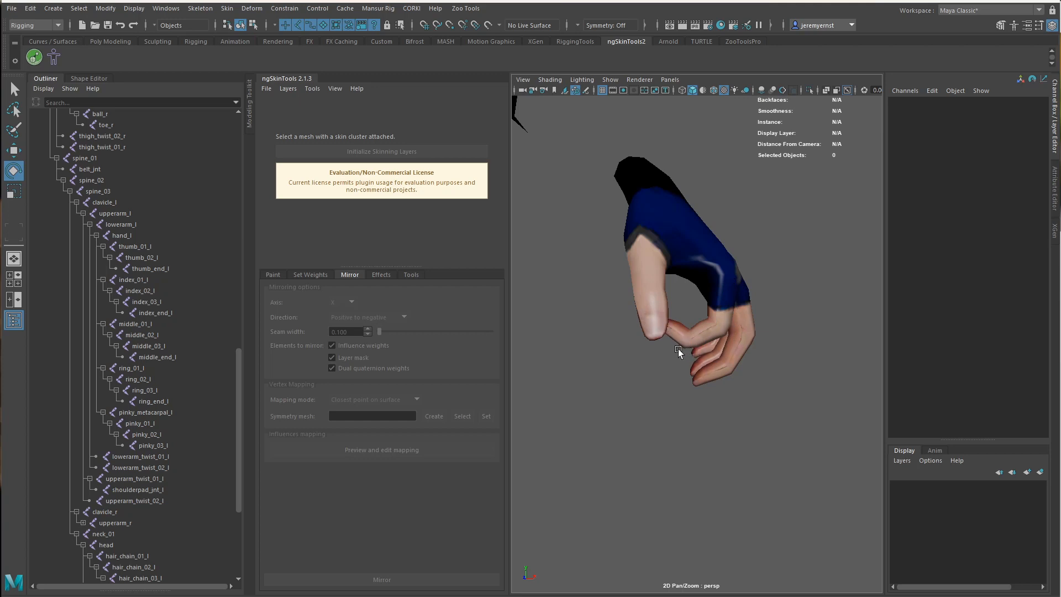
{"action": "left_click_drag", "start_coordinate": [678, 349], "coordinate": [748, 325], "text": "alt"}
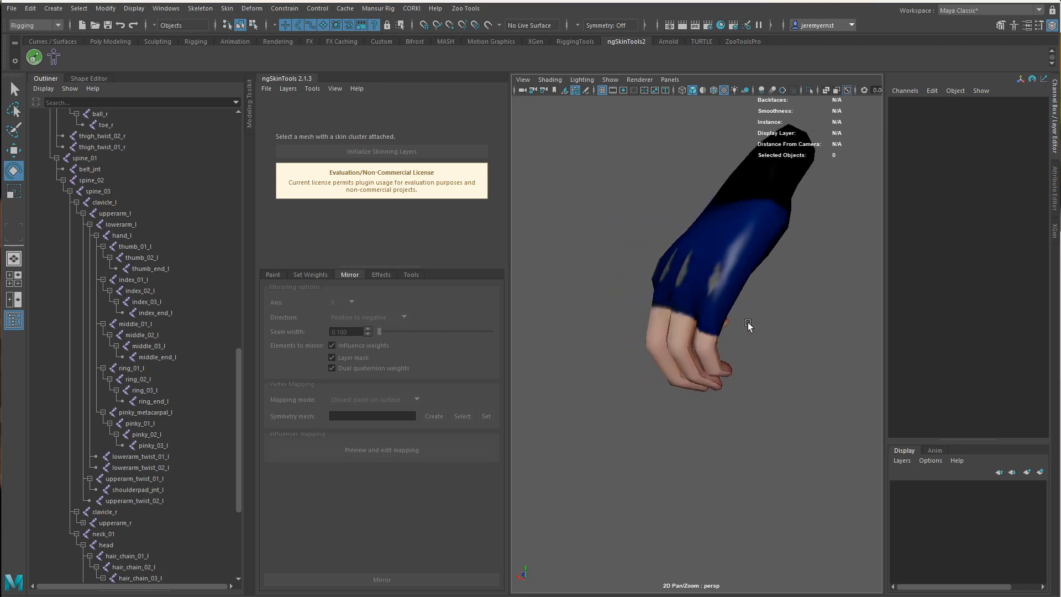
Return mesh_upper_body to its bind pose and deselect it
{"action": "left_click", "coordinate": [714, 310]}
{"action": "left_click", "coordinate": [54, 57]}
{"action": "left_click", "coordinate": [673, 460]}
{"action": "right_click_drag", "start_coordinate": [673, 460], "coordinate": [617, 420], "text": "alt"}
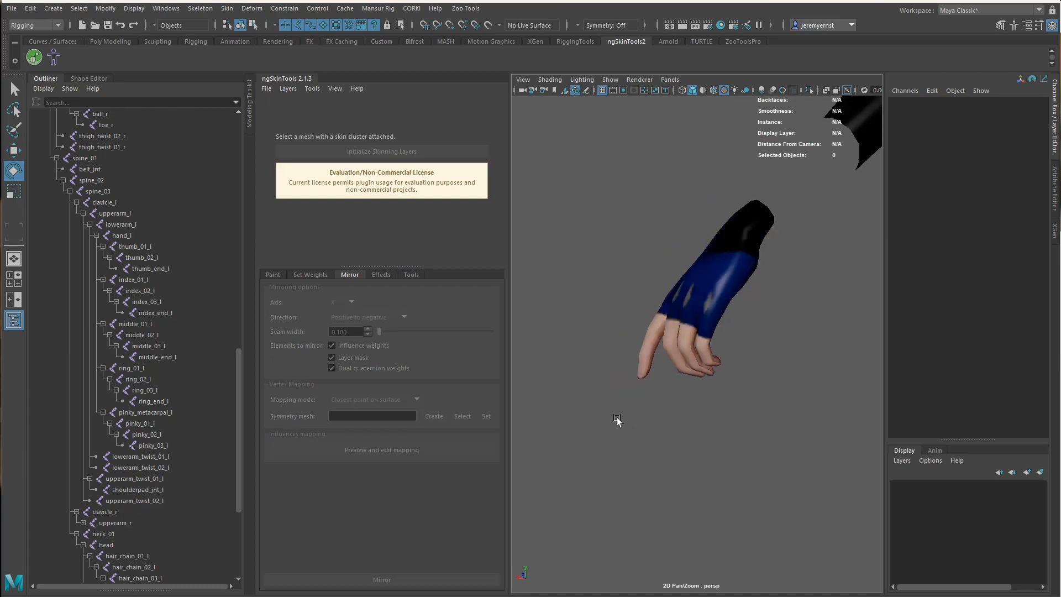
{"action": "left_click_drag", "start_coordinate": [617, 420], "coordinate": [808, 391], "text": "alt"}
{"action": "right_click_drag", "start_coordinate": [808, 391], "coordinate": [702, 402], "text": "alt"}
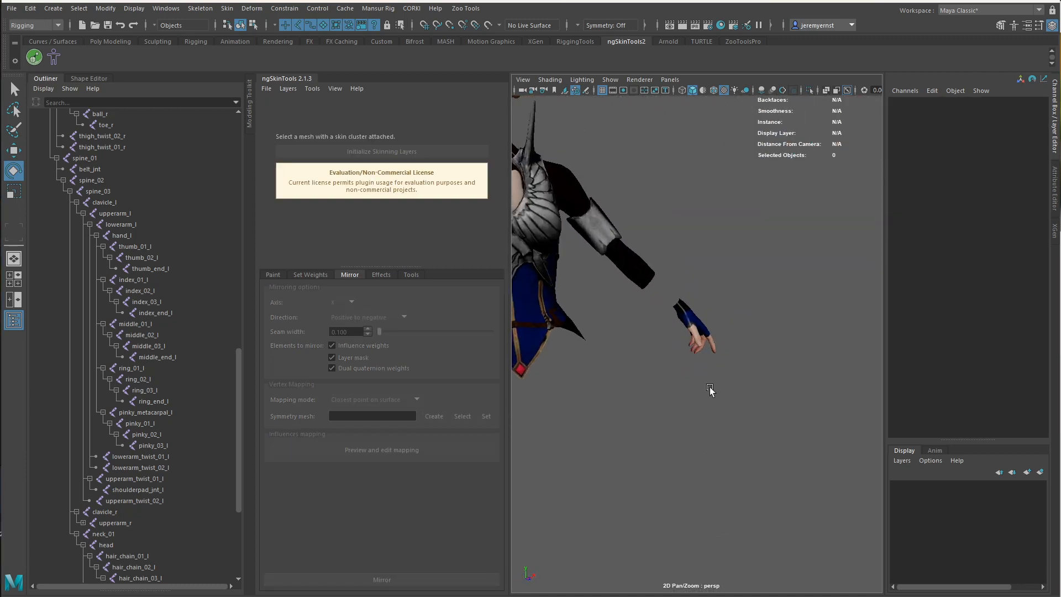
Collapse the root joint hierarchy and unhide mesh_arm_armor
{"action": "scroll", "coordinate": [213, 421], "scroll_direction": "up", "scroll_amount": 15}
{"action": "left_click", "coordinate": [43, 280]}
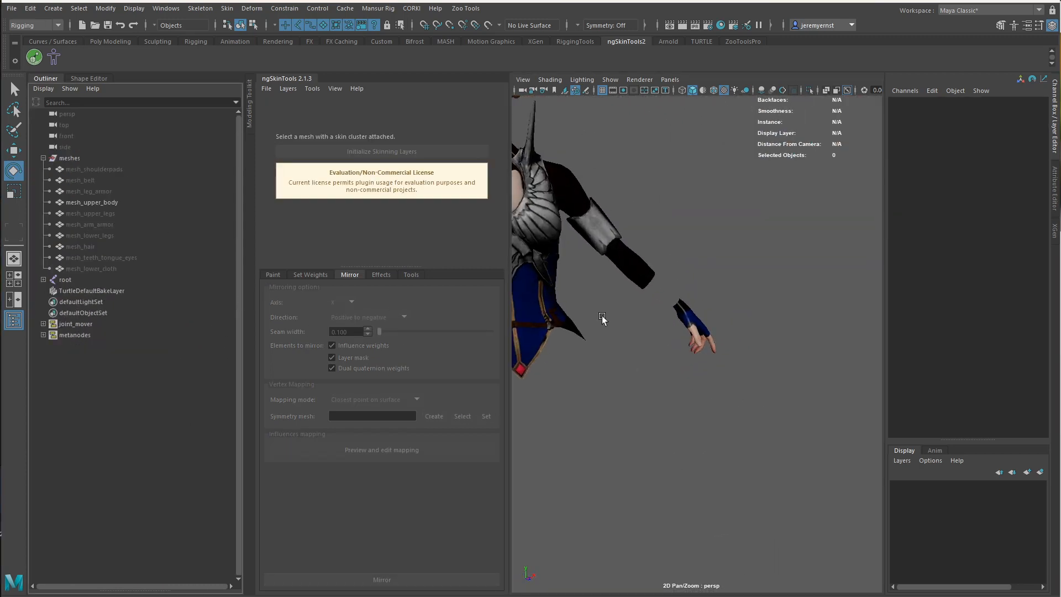
{"action": "middle_click_drag", "start_coordinate": [630, 326], "coordinate": [728, 346], "text": "alt"}
{"action": "scroll", "coordinate": [735, 352], "scroll_direction": "up", "scroll_amount": 5}
{"action": "left_click_drag", "start_coordinate": [737, 353], "coordinate": [697, 352], "text": "alt"}
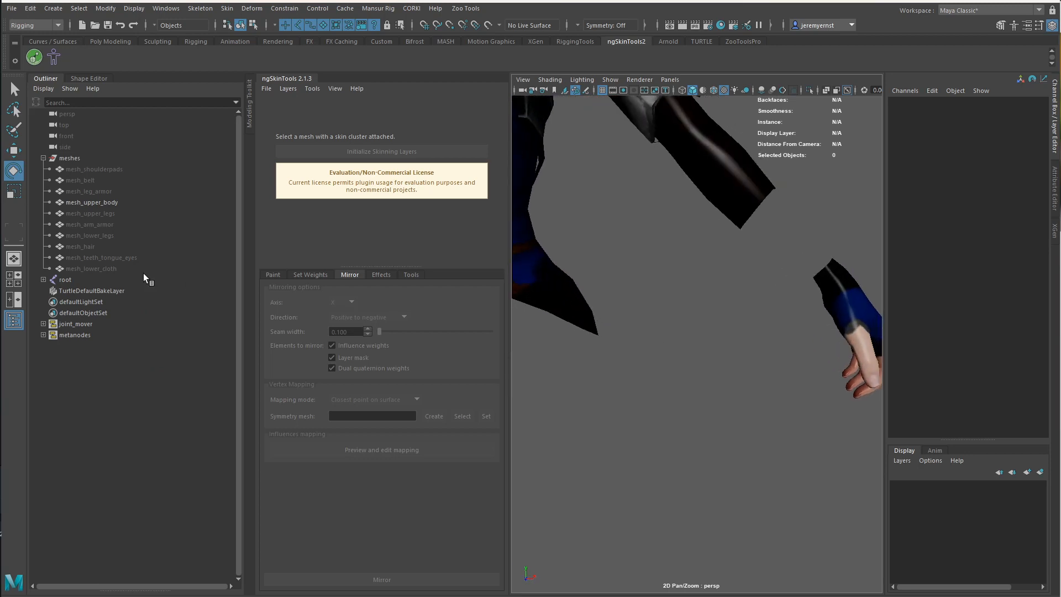
{"action": "left_click", "coordinate": [130, 224]}
{"action": "key", "text": "shift+h"}
{"action": "left_click", "coordinate": [685, 370]}
{"action": "scroll", "coordinate": [734, 377], "scroll_direction": "down", "scroll_amount": 5}
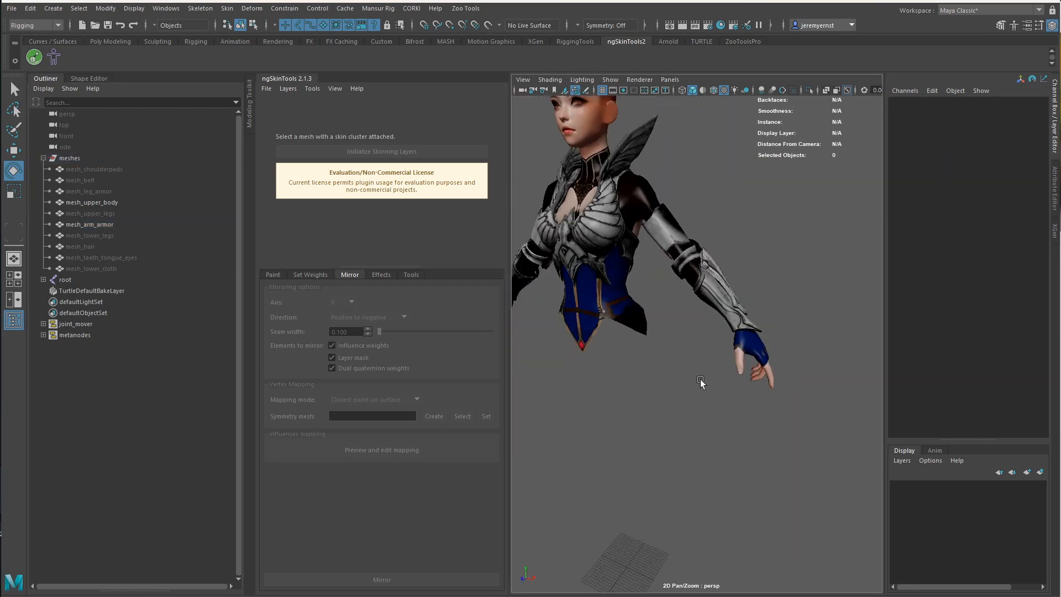
{"action": "left_click_drag", "start_coordinate": [700, 381], "coordinate": [748, 382], "text": "alt"}
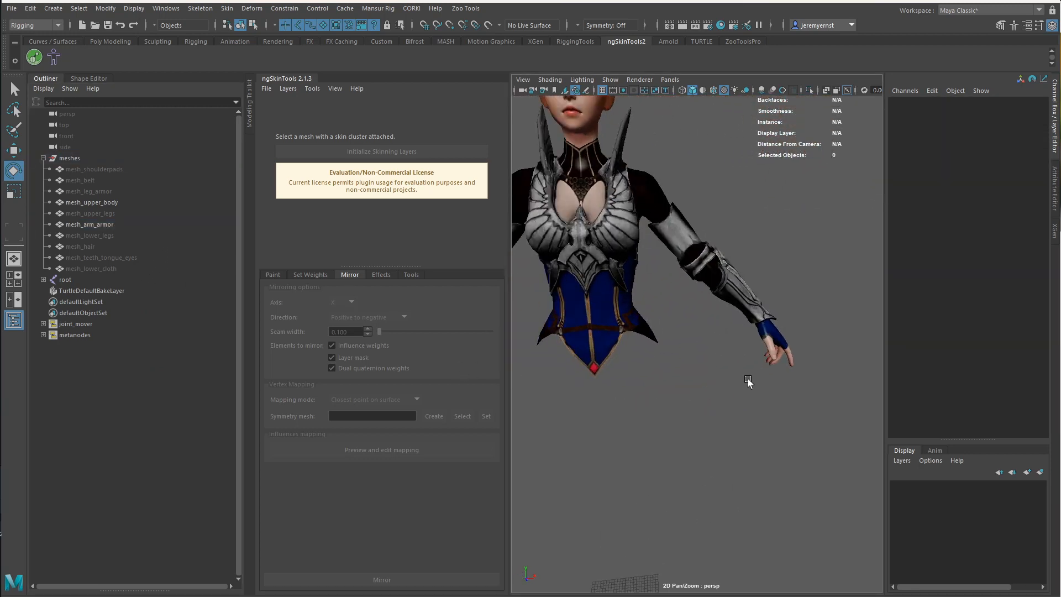
Inspect the arm armor against the upper body mesh, expand the entire root joint hierarchy, and select mesh_arm_armor
{"action": "left_click", "coordinate": [735, 287]}
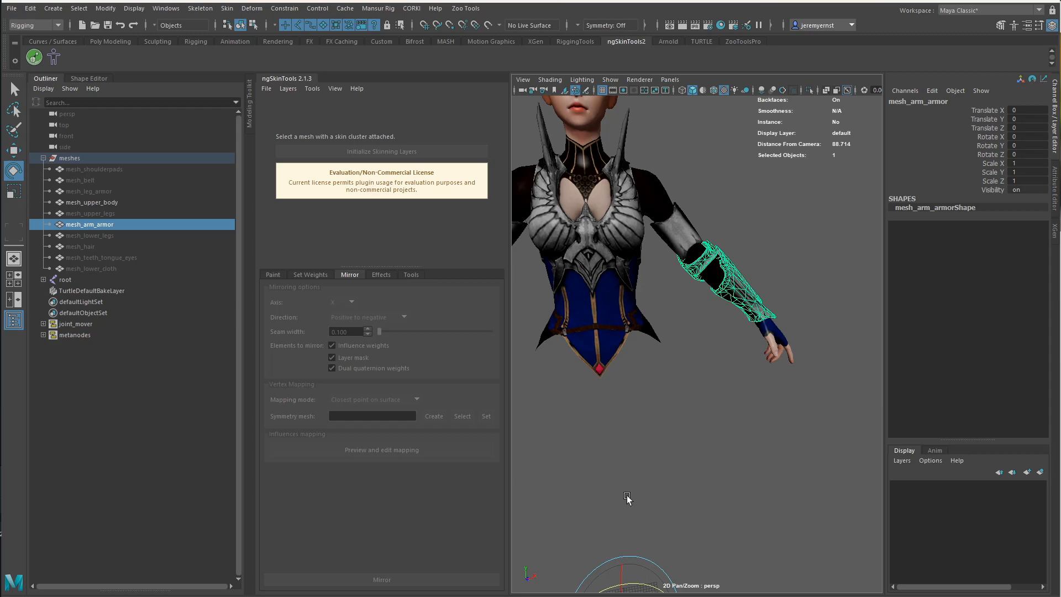
{"action": "left_click_drag", "start_coordinate": [734, 416], "coordinate": [715, 394], "text": "alt"}
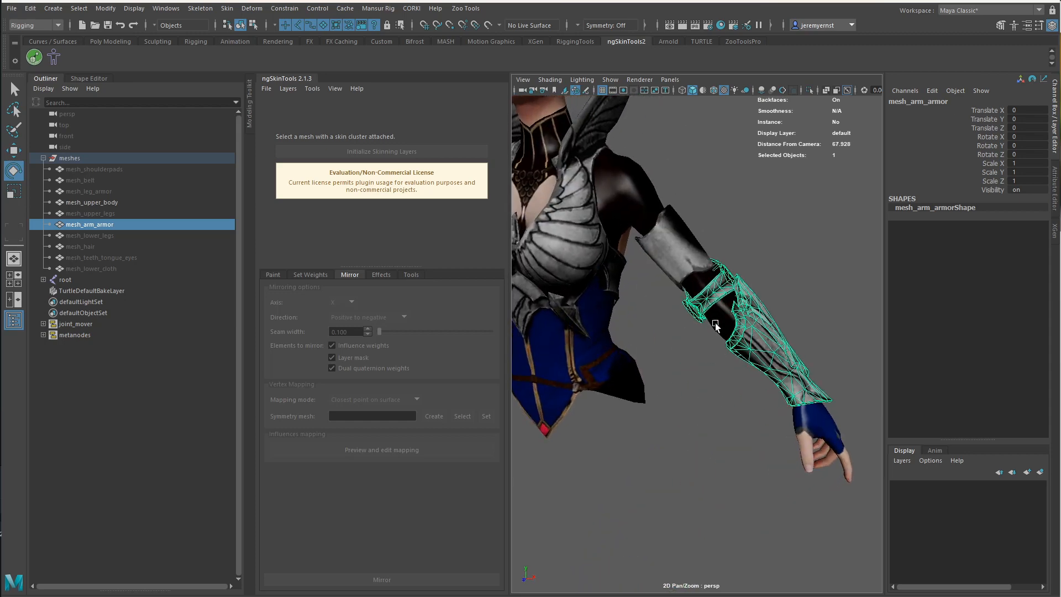
{"action": "left_click", "coordinate": [681, 274]}
{"action": "left_click_drag", "start_coordinate": [649, 351], "coordinate": [657, 350], "text": "alt"}
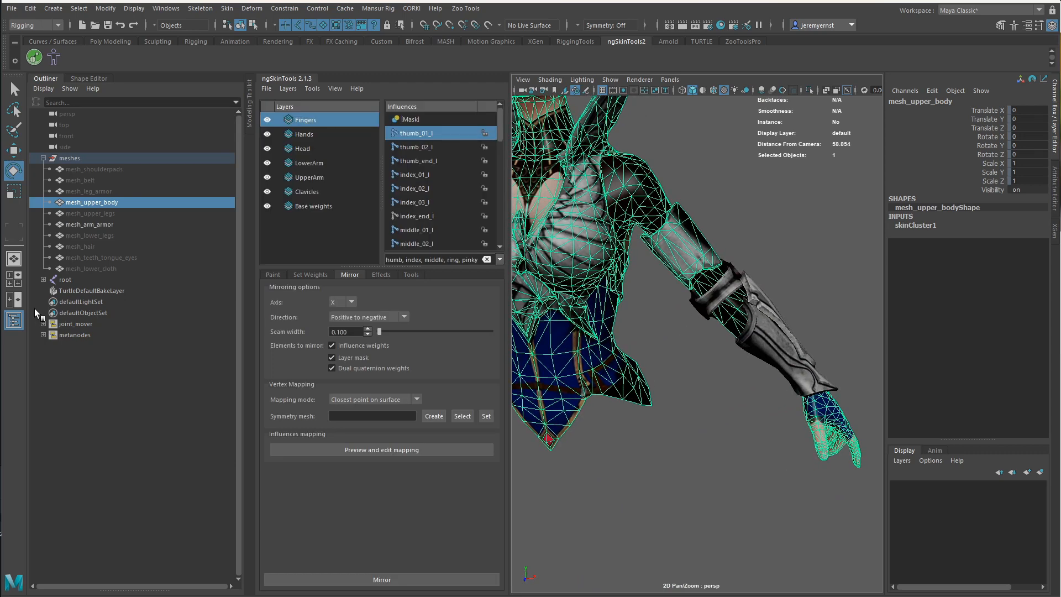
{"action": "left_click", "coordinate": [42, 280], "text": "shift"}
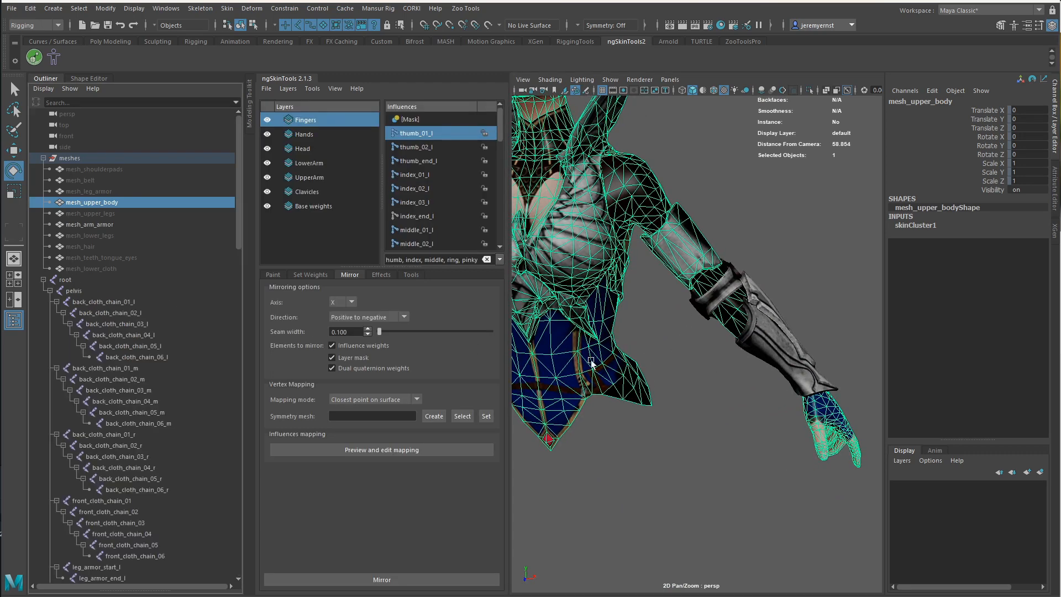
{"action": "left_click", "coordinate": [771, 327]}
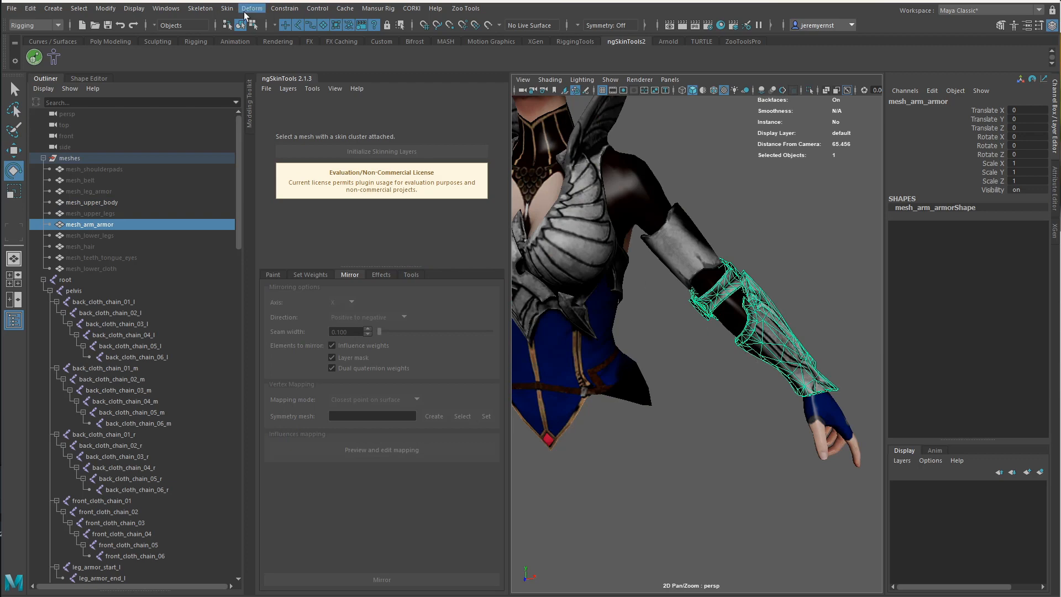
{"action": "left_click", "coordinate": [226, 8]}
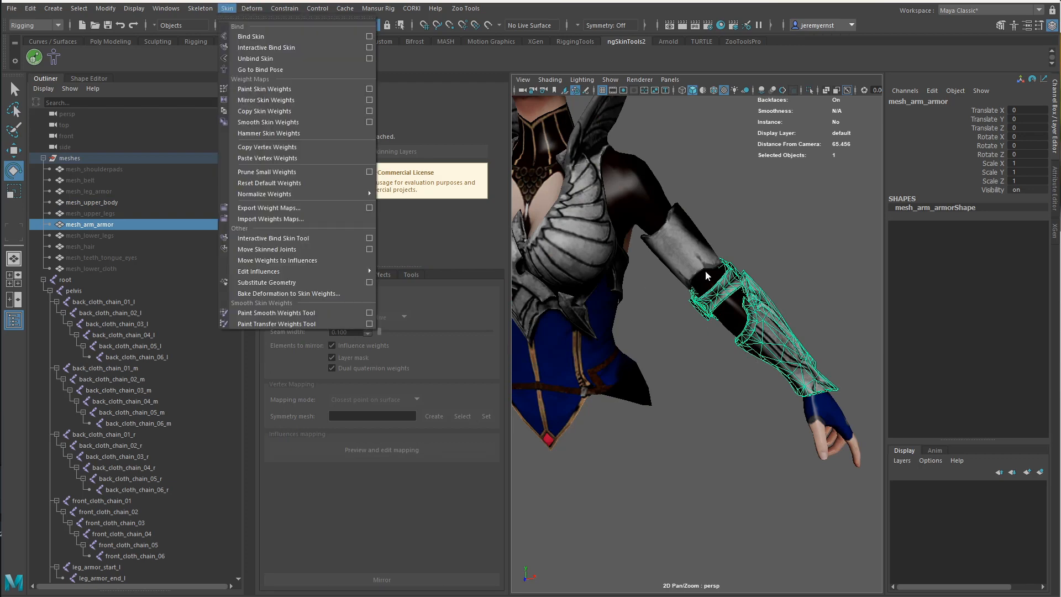
Run Copy Skin Weights with mesh_upper_body as the source and mesh_arm_armor as the target
{"action": "left_click", "coordinate": [681, 224]}
{"action": "left_click", "coordinate": [751, 278], "text": "shift"}
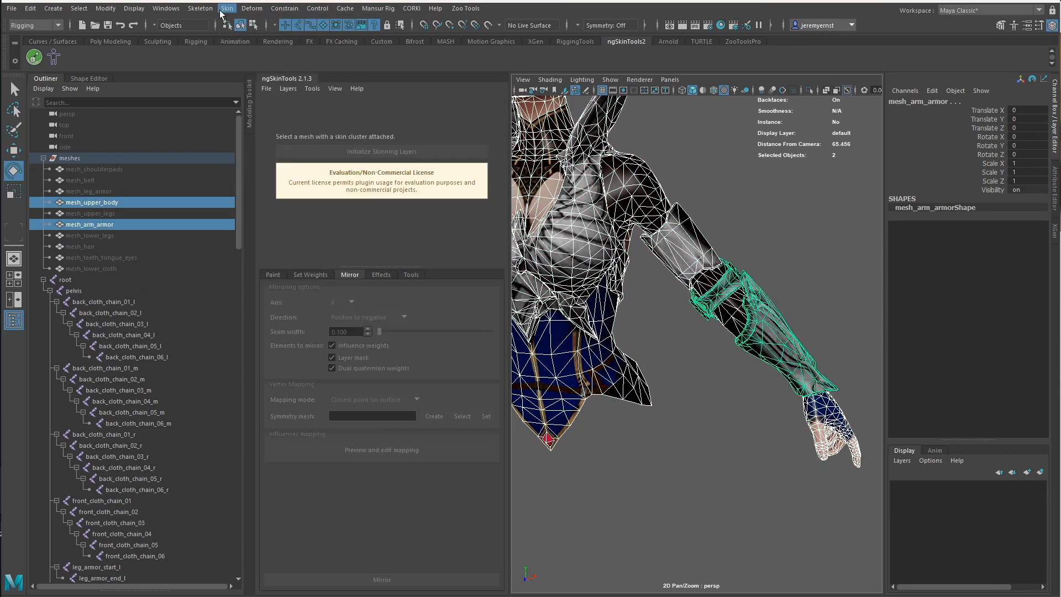
{"action": "left_click", "coordinate": [226, 8]}
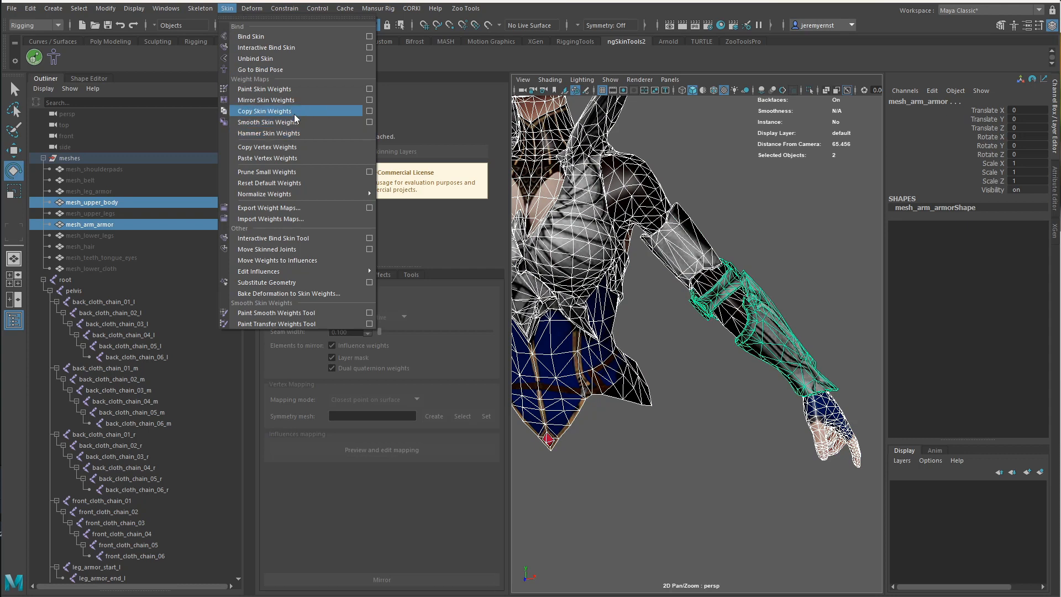
{"action": "left_click", "coordinate": [294, 112]}
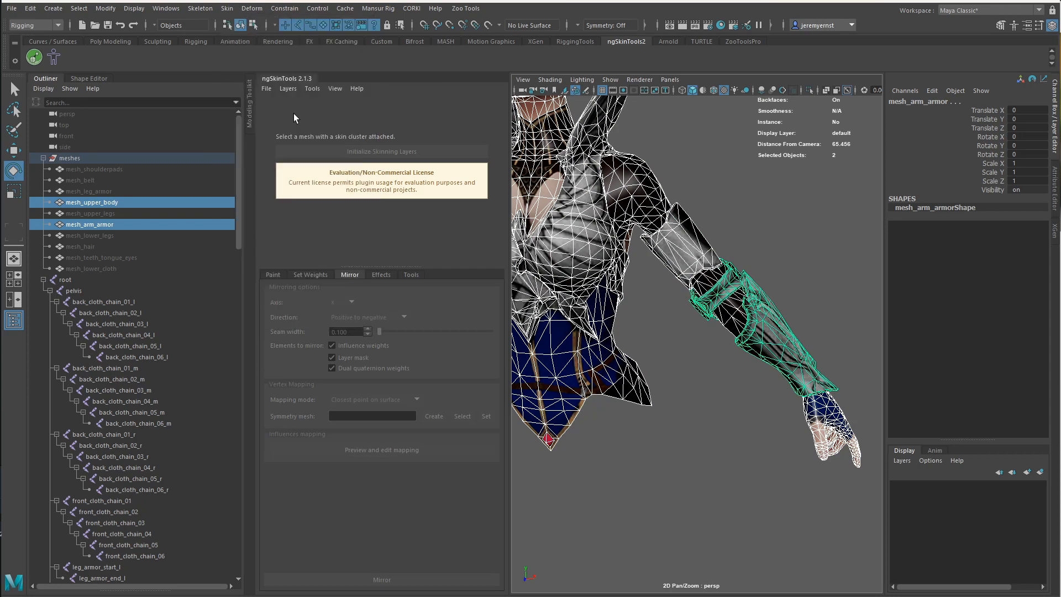
Select mesh_arm_armor together with upperarm_l, lowerarm_l, lowerarm_twist_01_l, lowerarm_twist_02_l, upperarm_twist_01_l and upperarm_twist_02_l
{"action": "left_click", "coordinate": [738, 453]}
{"action": "left_click", "coordinate": [767, 350]}
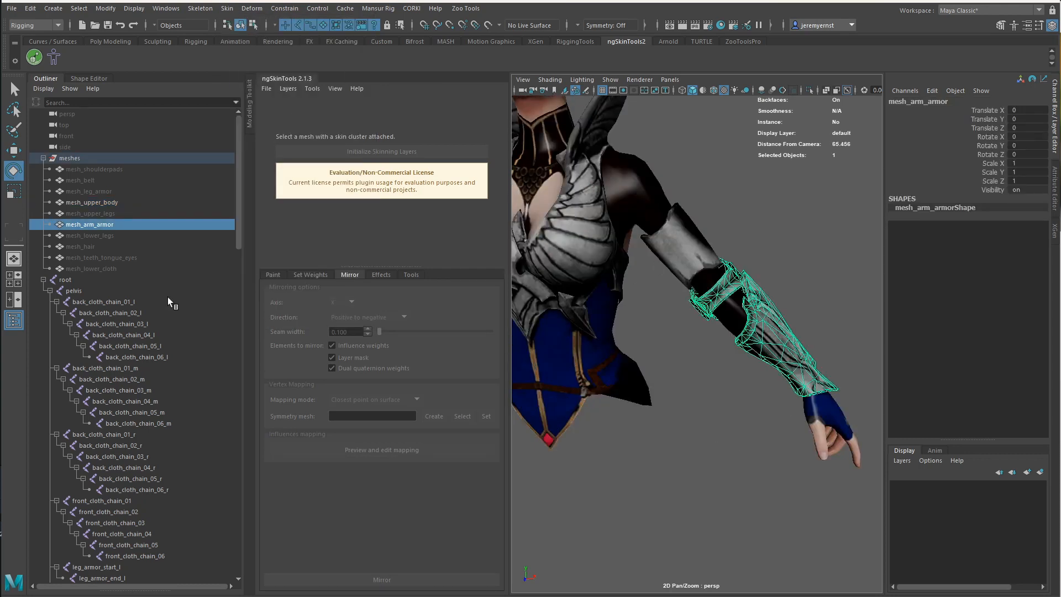
{"action": "scroll", "coordinate": [166, 337], "scroll_direction": "down", "scroll_amount": 10}
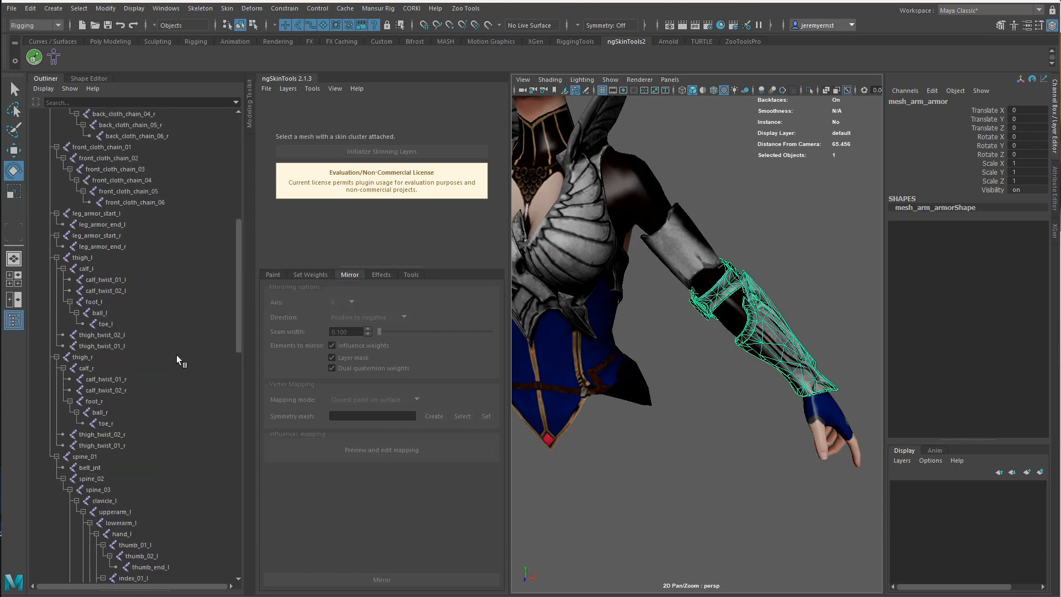
{"action": "scroll", "coordinate": [176, 356], "scroll_direction": "down", "scroll_amount": 5}
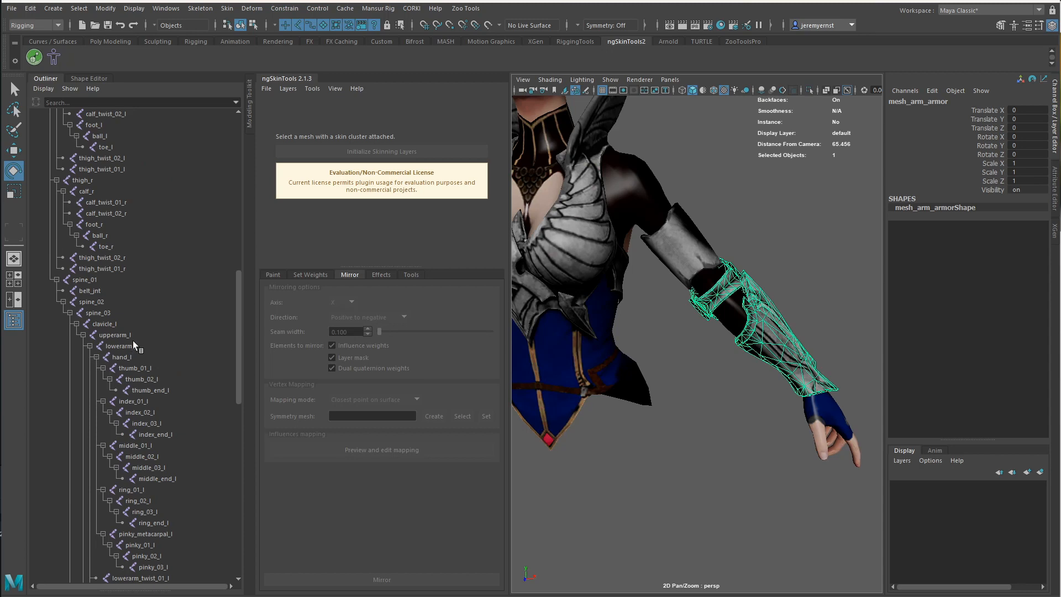
{"action": "left_click", "coordinate": [133, 335], "text": "ctrl"}
{"action": "left_click", "coordinate": [137, 346], "text": "ctrl"}
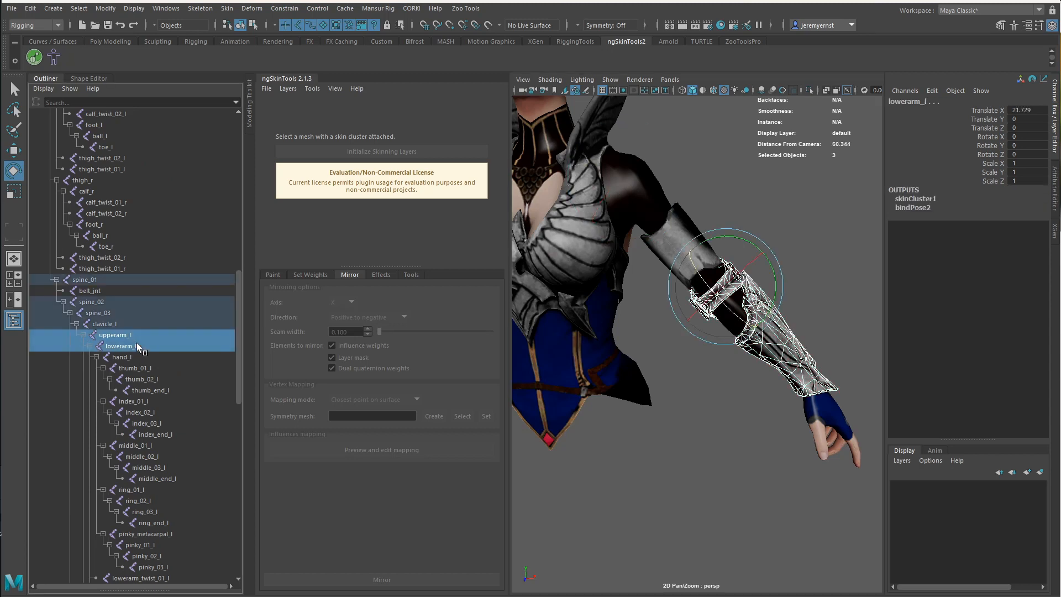
{"action": "left_click", "coordinate": [97, 357]}
{"action": "left_click", "coordinate": [169, 369], "text": "ctrl"}
{"action": "left_click", "coordinate": [165, 376], "text": "ctrl"}
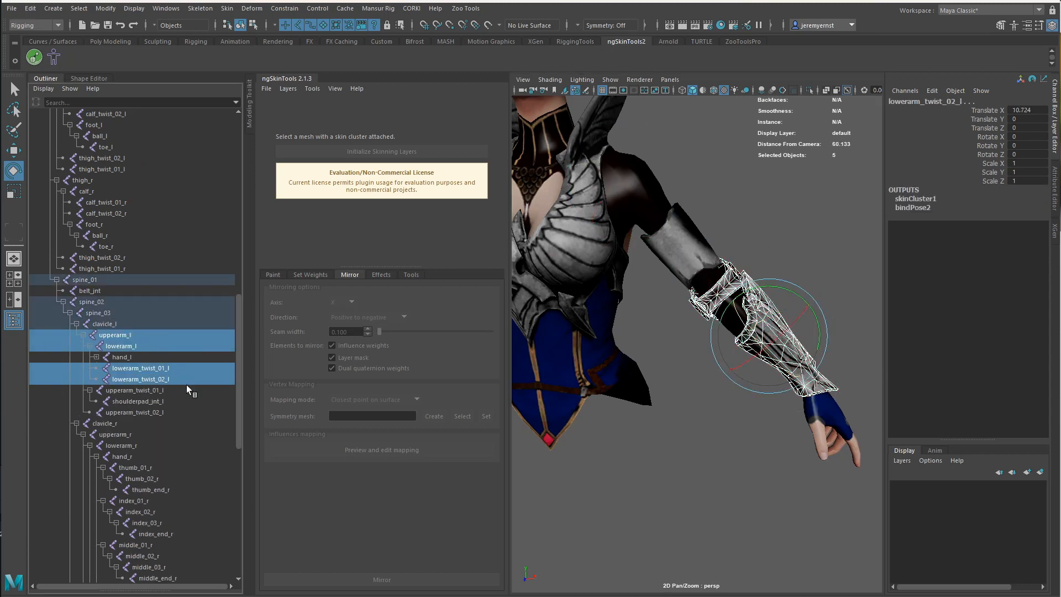
{"action": "left_click", "coordinate": [151, 391], "text": "ctrl"}
{"action": "left_click", "coordinate": [155, 412], "text": "ctrl"}
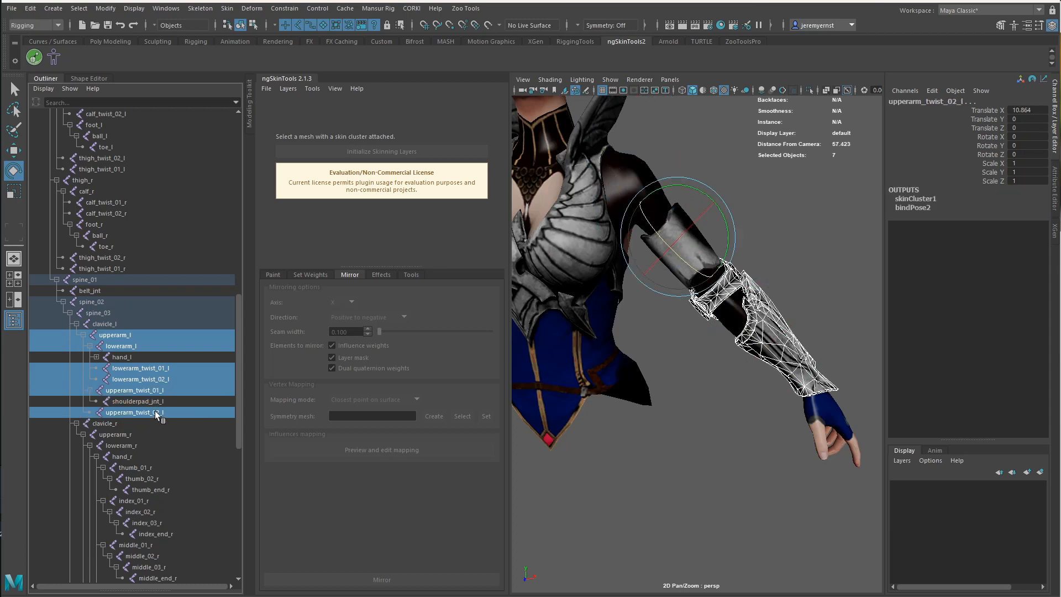
Add upperarm_r, lowerarm_r, lowerarm_twist_01_r, lowerarm_twist_02_r, upperarm_twist_01_r and upperarm_twist_02_r to the selection
{"action": "left_click", "coordinate": [130, 435], "text": "ctrl"}
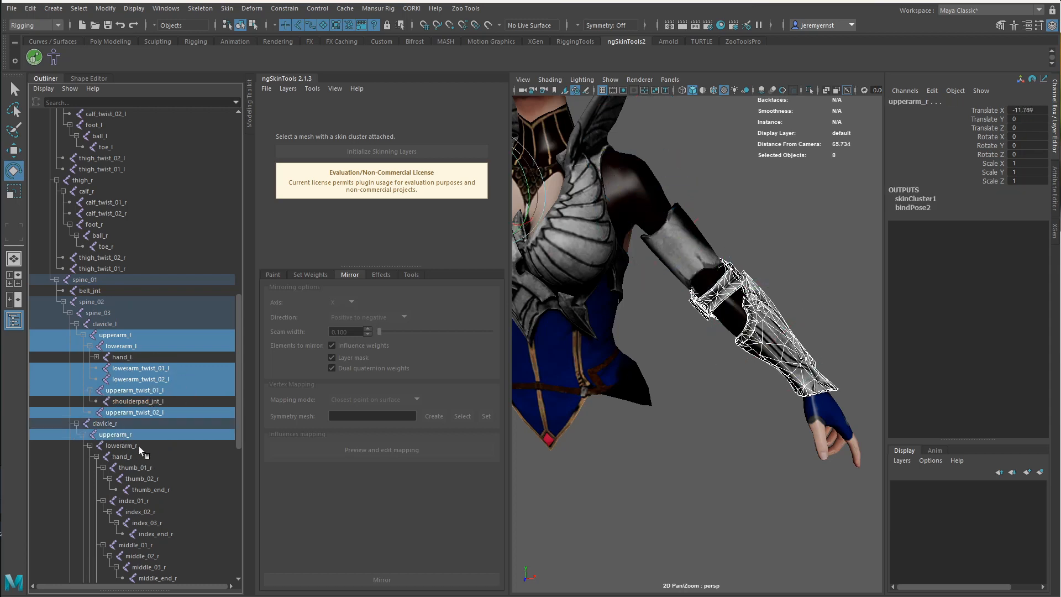
{"action": "left_click", "coordinate": [135, 447], "text": "ctrl"}
{"action": "left_click", "coordinate": [96, 457]}
{"action": "left_click", "coordinate": [146, 468], "text": "ctrl"}
{"action": "left_click", "coordinate": [147, 479], "text": "ctrl"}
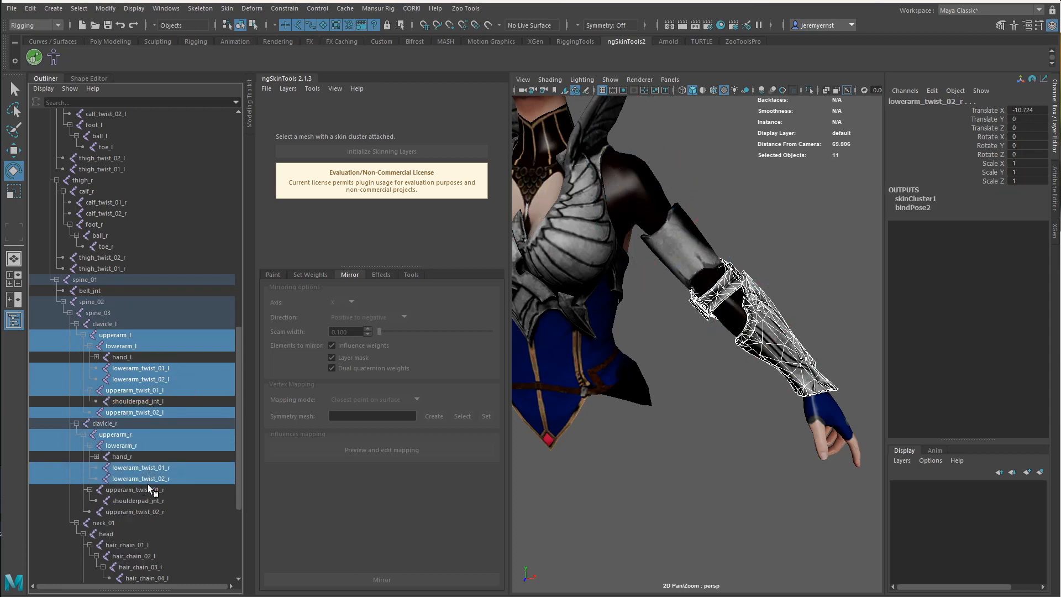
{"action": "left_click", "coordinate": [148, 490], "text": "ctrl"}
{"action": "left_click", "coordinate": [160, 512], "text": "ctrl"}
Bind the arm armor's skin to the selected arm joints and select the armor mesh
{"action": "right_click_drag", "start_coordinate": [748, 452], "coordinate": [618, 365], "text": "alt"}
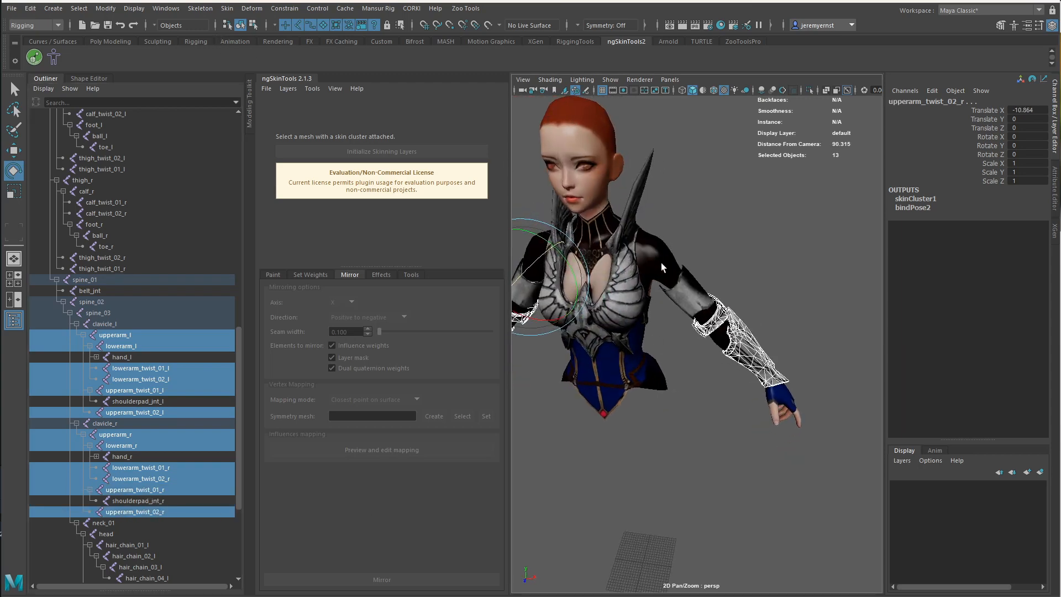
{"action": "right_click_drag", "start_coordinate": [662, 267], "coordinate": [713, 288], "text": "alt"}
{"action": "left_click_drag", "start_coordinate": [713, 287], "coordinate": [677, 252], "text": "alt"}
{"action": "left_click", "coordinate": [228, 9]}
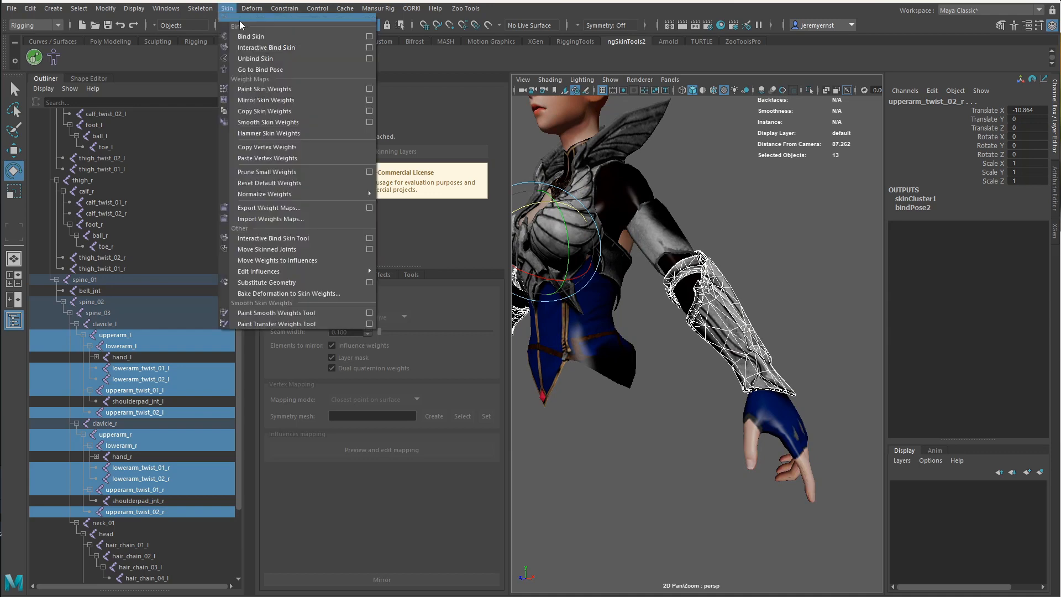
{"action": "left_click", "coordinate": [249, 38]}
{"action": "left_click", "coordinate": [731, 298]}
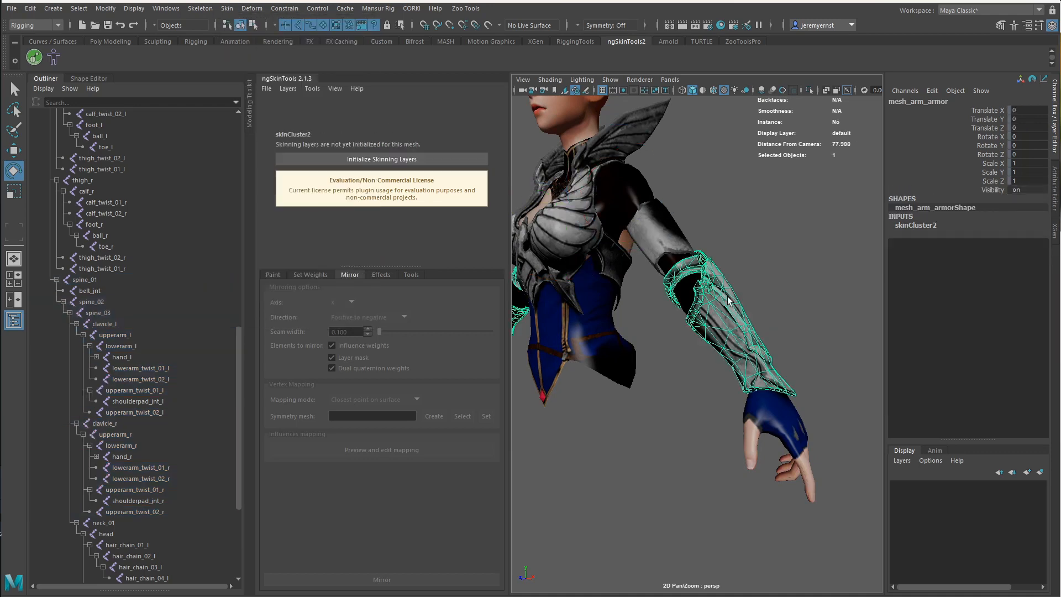
Copy skin weights from mesh_upper_body to mesh_arm_armor using Closest point on surface, with One to one and Closest joint influence associations
{"action": "left_click_drag", "start_coordinate": [632, 260], "coordinate": [651, 231], "text": "alt"}
{"action": "left_click", "coordinate": [651, 231]}
{"action": "left_click", "coordinate": [735, 281], "text": "shift"}
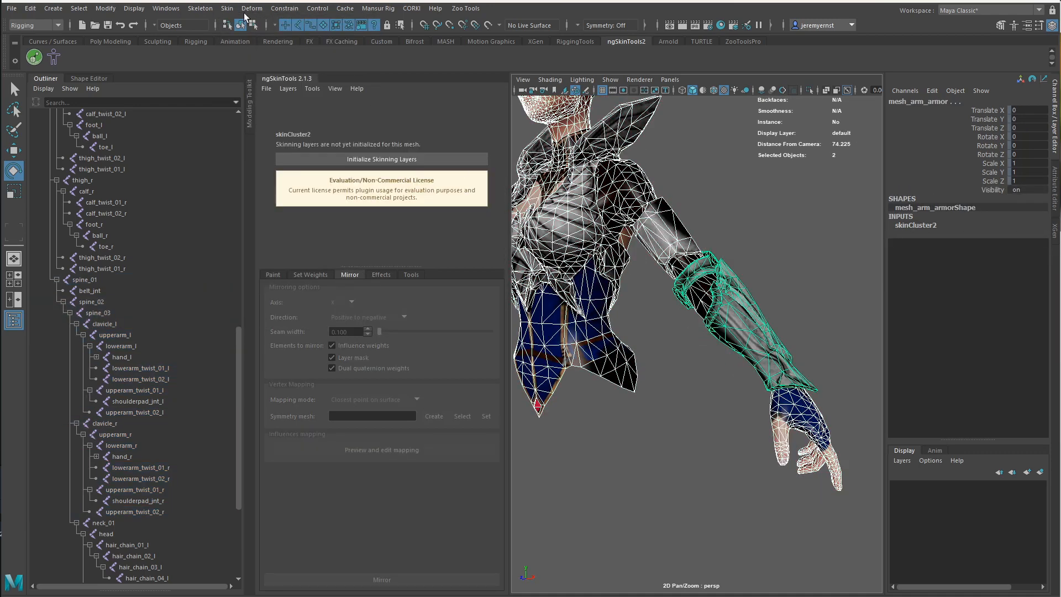
{"action": "left_click", "coordinate": [228, 8]}
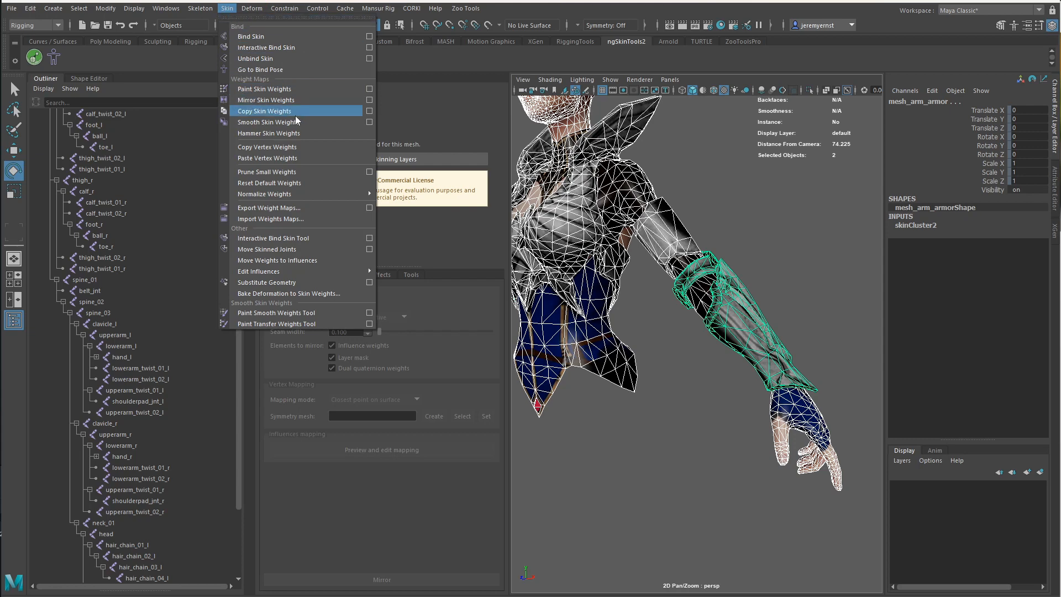
{"action": "left_click", "coordinate": [370, 112]}
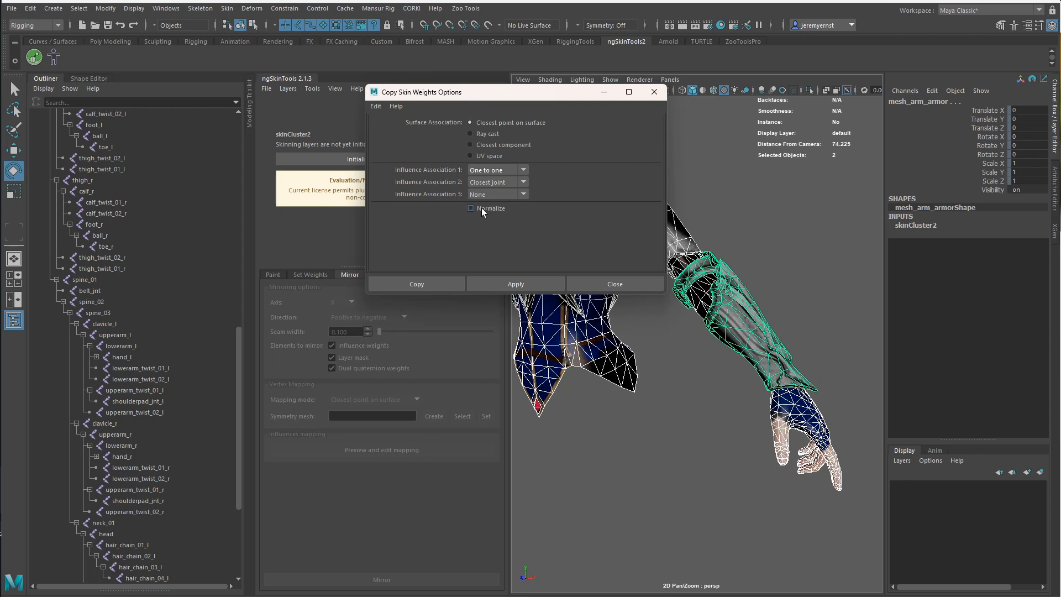
{"action": "left_click", "coordinate": [416, 284]}
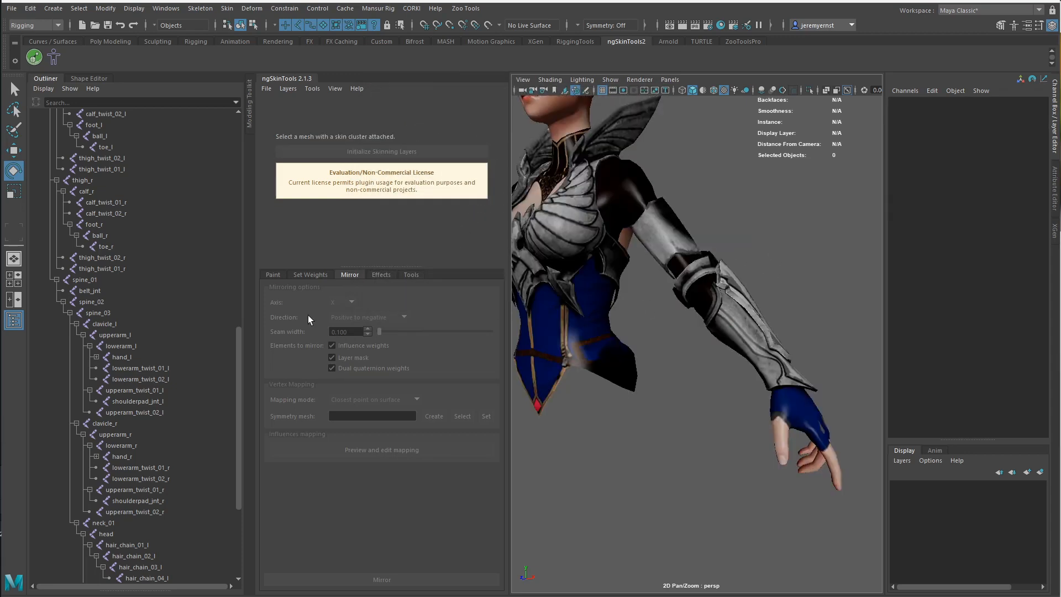
Rotate lowerarm_l to test how the arm armor follows the elbow bend, and undo the rotation
{"action": "left_click", "coordinate": [141, 347]}
{"action": "left_click_drag", "start_coordinate": [704, 304], "coordinate": [553, 331]}
{"action": "key", "text": "ctrl+z"}
{"action": "left_click", "coordinate": [616, 431]}
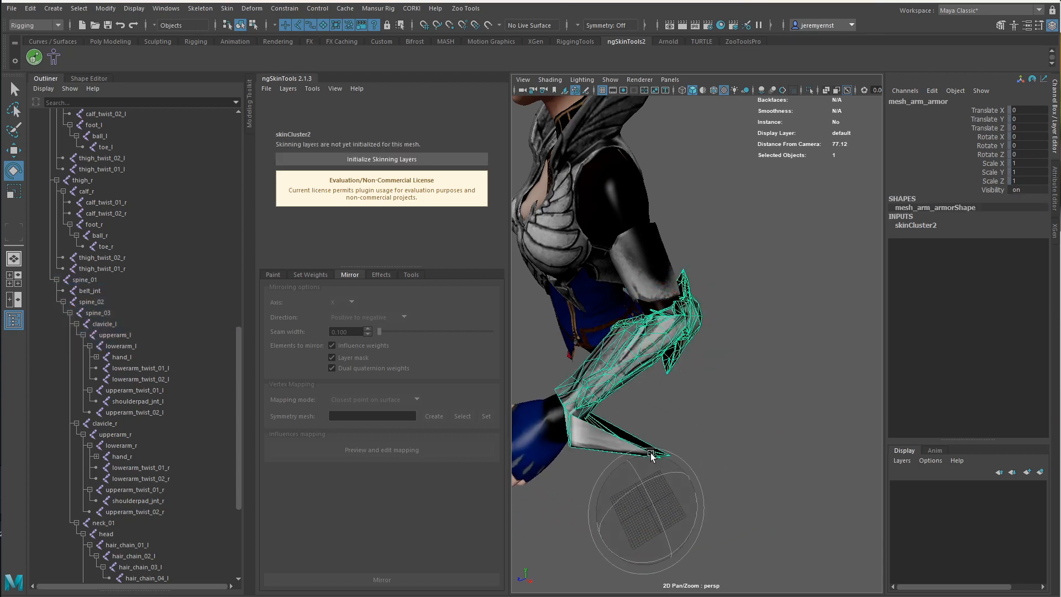
{"action": "key", "text": "ctrl+z"}
{"action": "key", "text": "ctrl+z"}
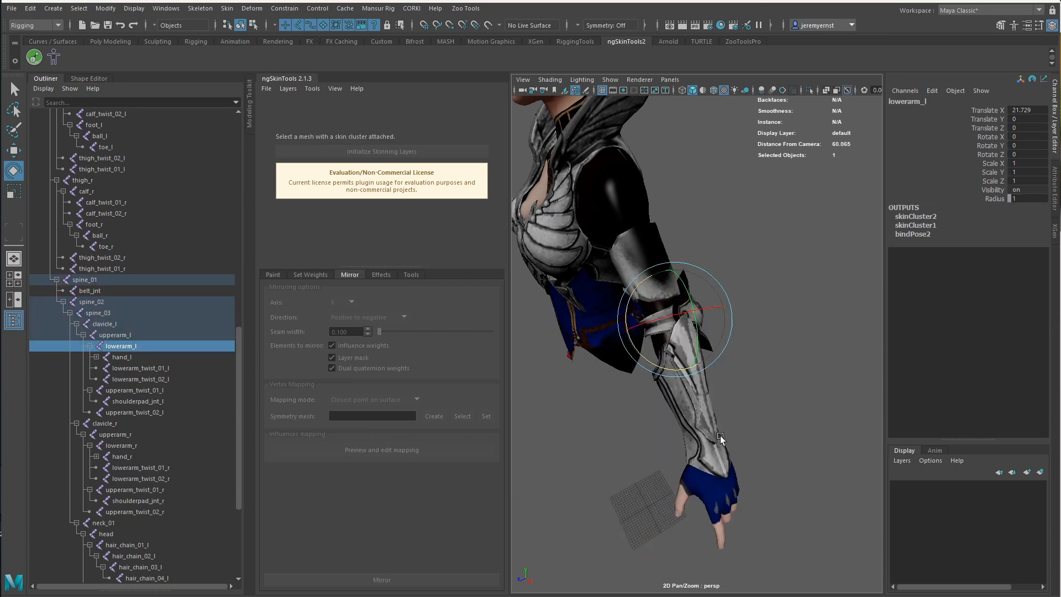
Copy skin weights from mesh_upper_body to mesh_arm_armor again with Influence Association 3 set to Name, and clear the selection
{"action": "left_click", "coordinate": [639, 238]}
{"action": "left_click", "coordinate": [695, 357], "text": "shift"}
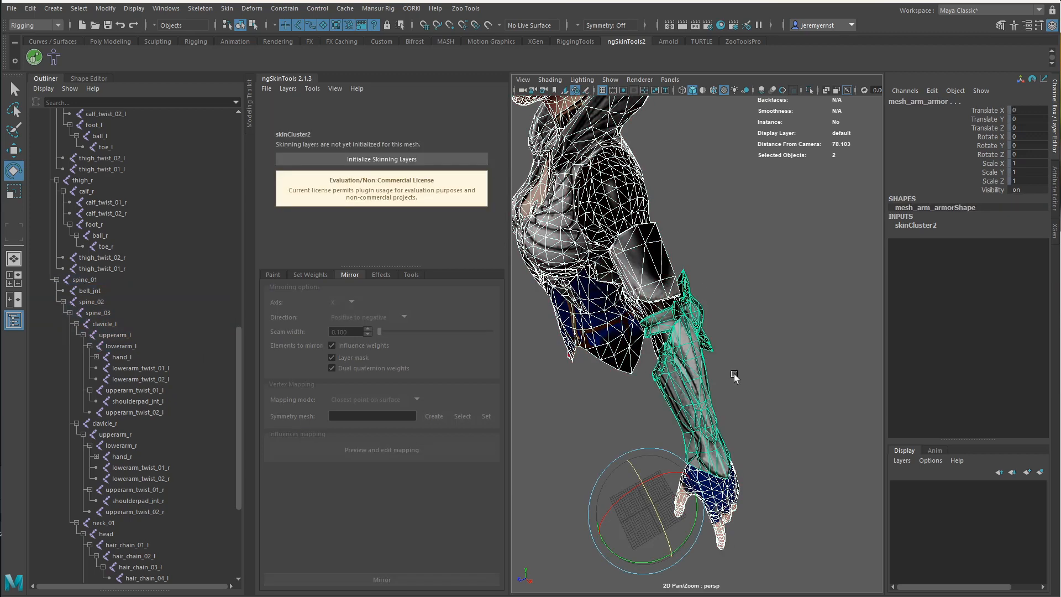
{"action": "left_click", "coordinate": [228, 8]}
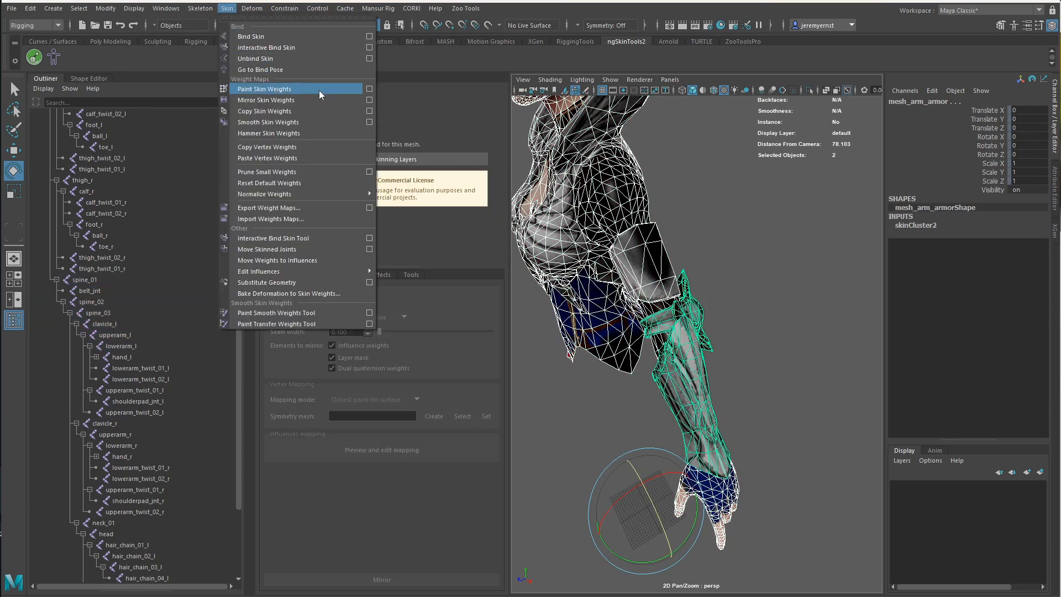
{"action": "left_click", "coordinate": [368, 111]}
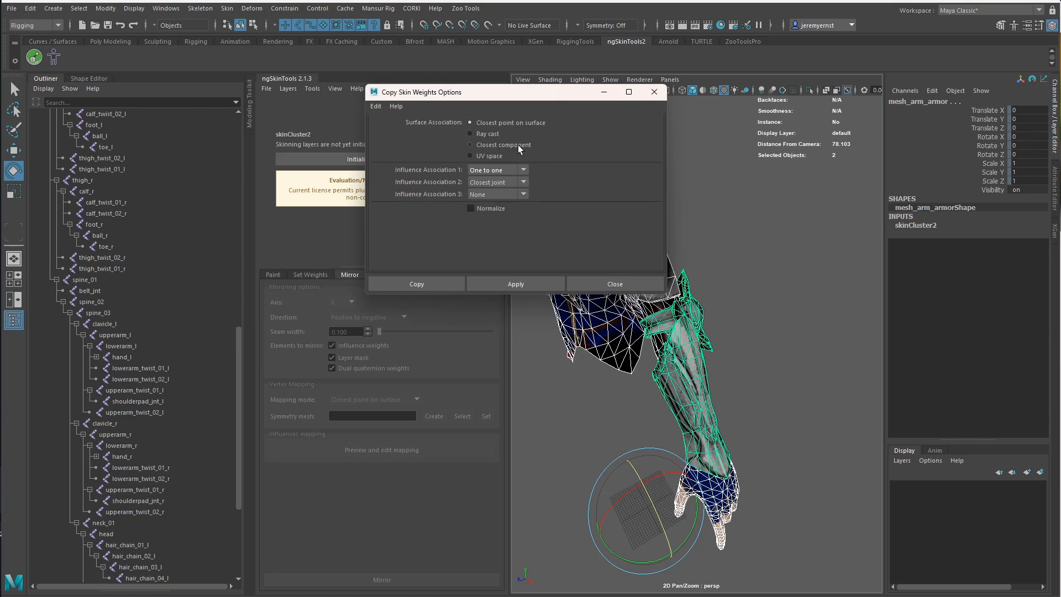
{"action": "left_click", "coordinate": [522, 168]}
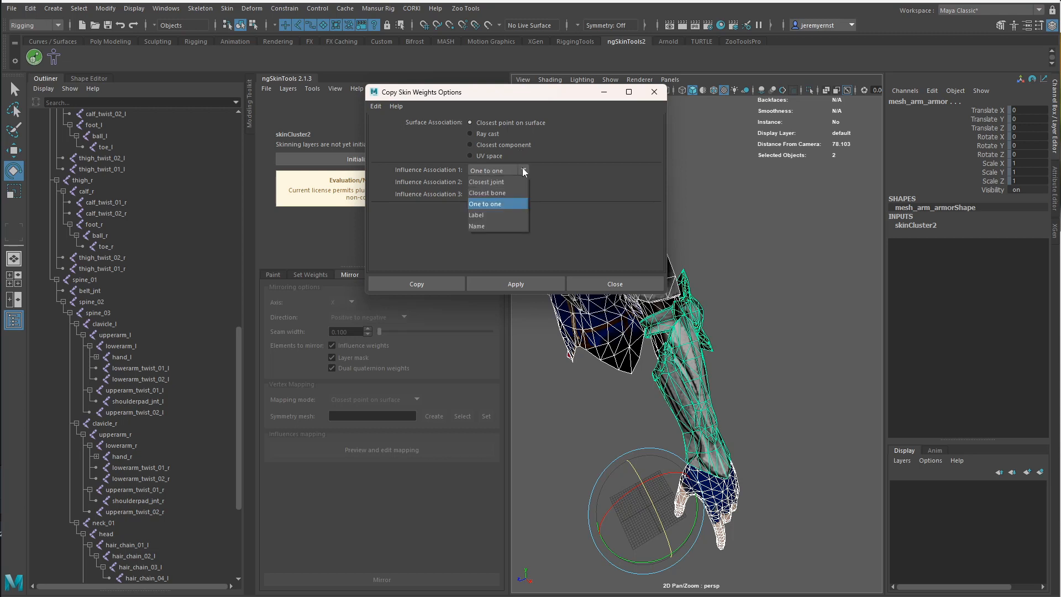
{"action": "left_click", "coordinate": [523, 171]}
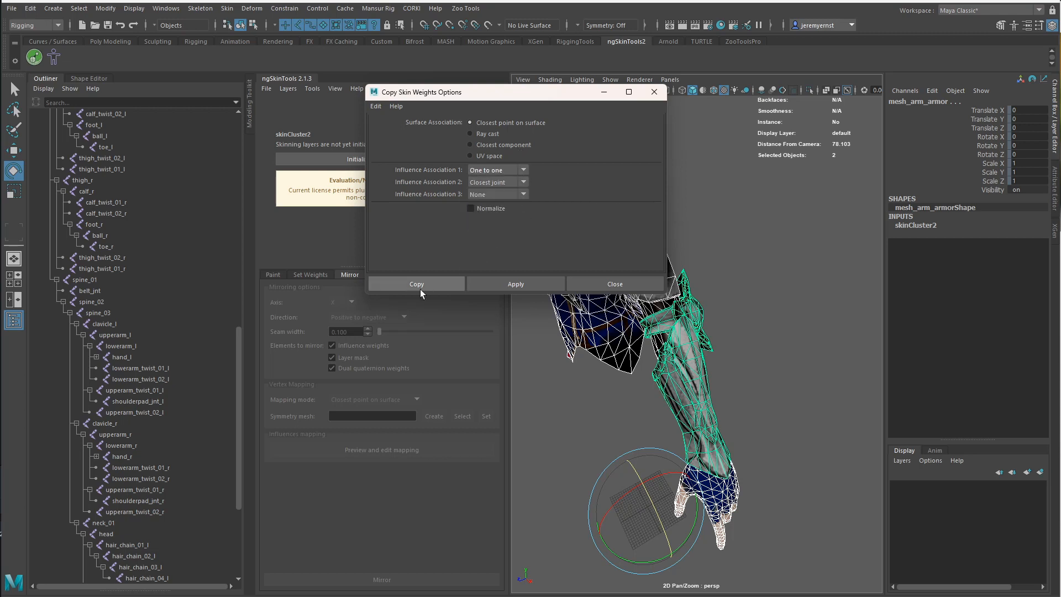
{"action": "left_click", "coordinate": [489, 194]}
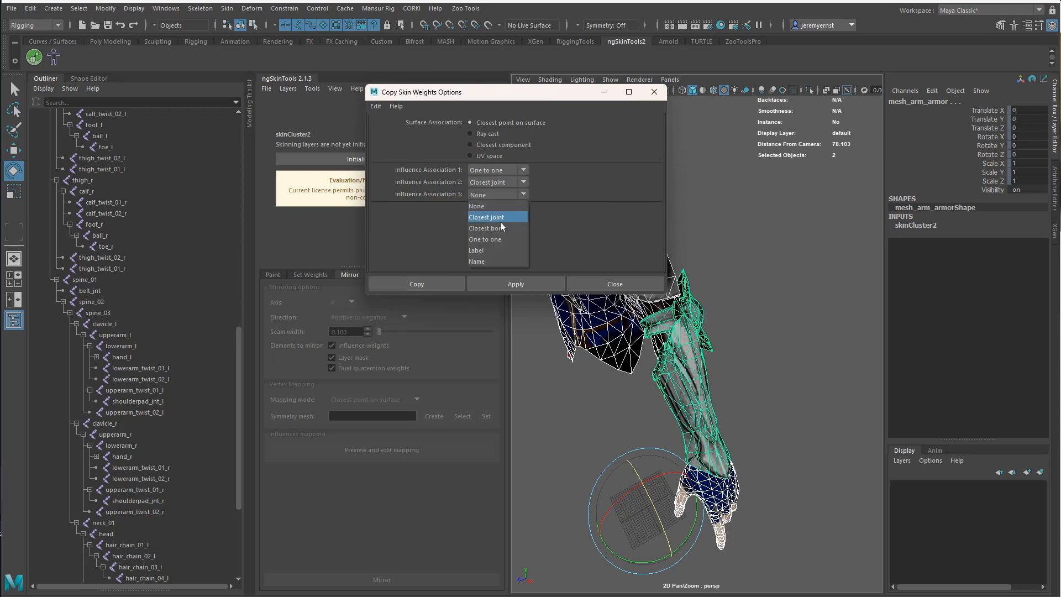
{"action": "left_click", "coordinate": [492, 261]}
{"action": "left_click", "coordinate": [417, 283]}
{"action": "left_click", "coordinate": [801, 333]}
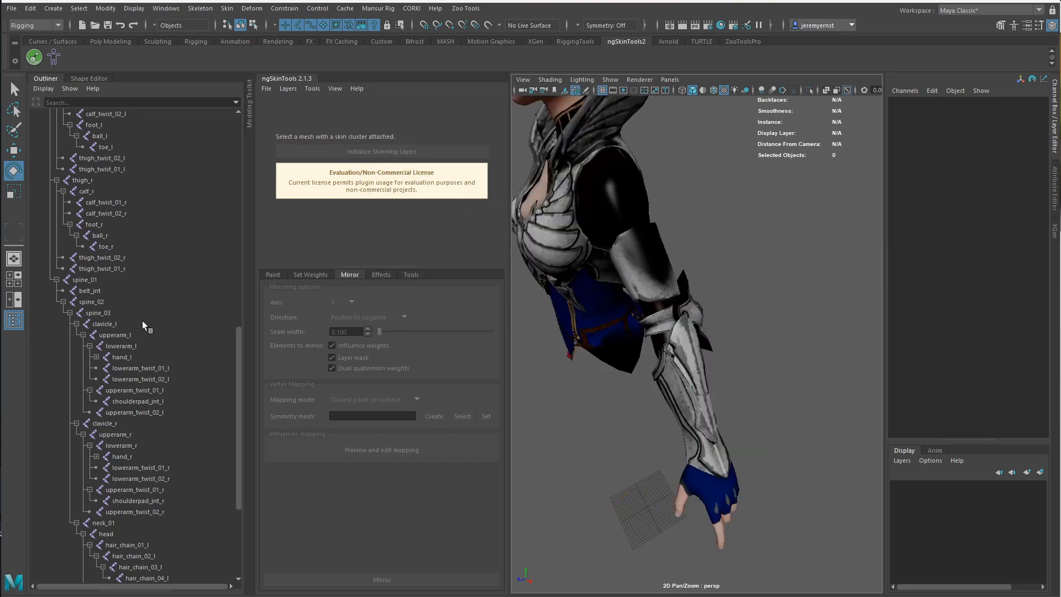
Bend lowerarm_l once more to check the armor's newly copied weights, and undo the bend
{"action": "left_click", "coordinate": [128, 346]}
{"action": "left_click_drag", "start_coordinate": [666, 366], "coordinate": [546, 427]}
{"action": "key", "text": "ctrl+z"}
{"action": "key", "text": "ctrl+z"}
{"action": "key", "text": "ctrl+z"}
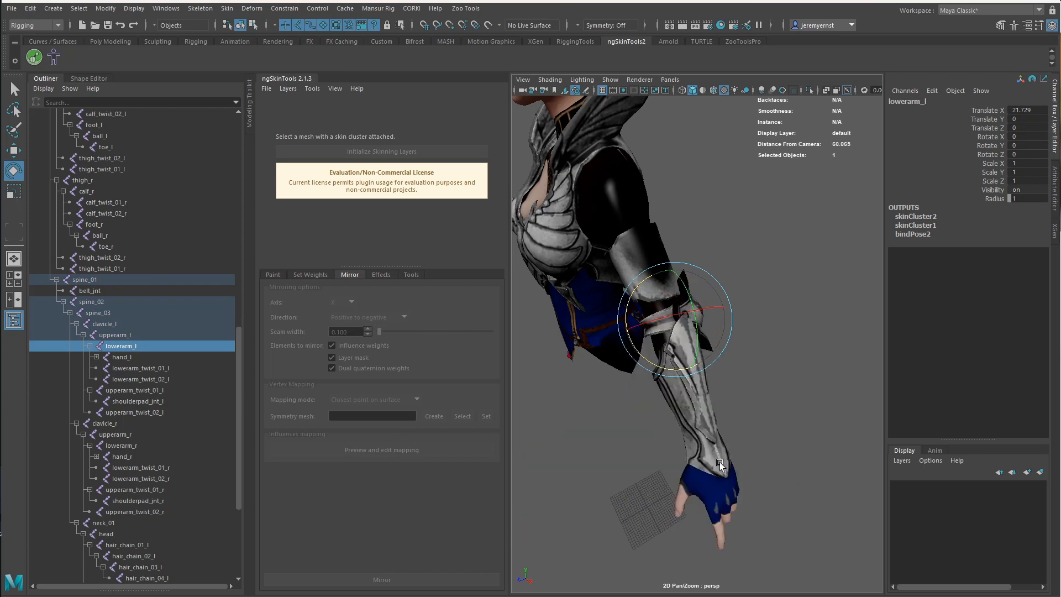
Initialize skinning layers on mesh_arm_armor, clear the influence filter and show the lowerarm_twist_01_l weights in paint mode
{"action": "left_click", "coordinate": [337, 159]}
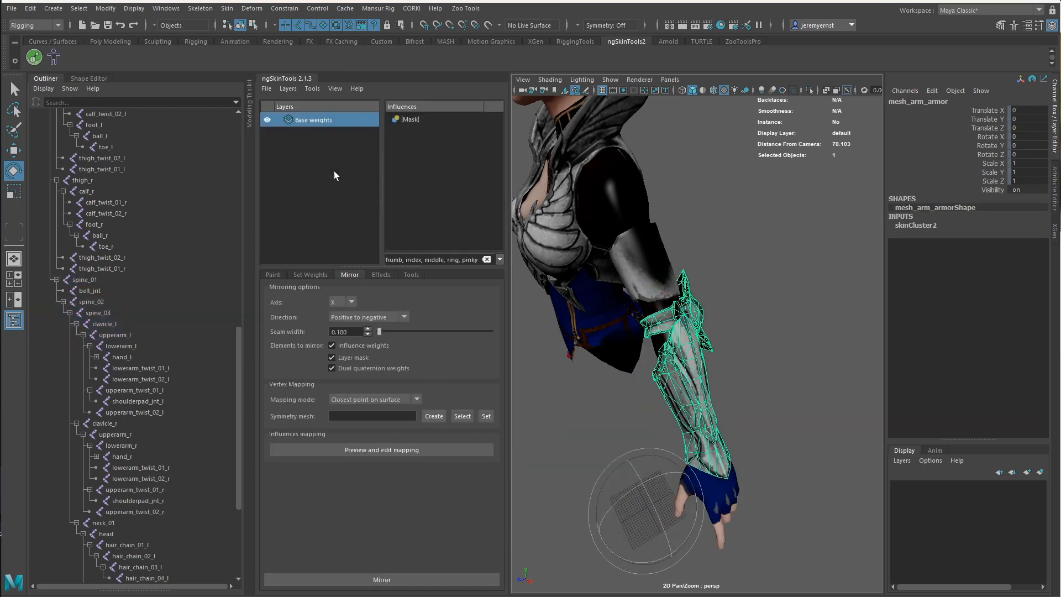
{"action": "left_click", "coordinate": [268, 275]}
{"action": "left_click", "coordinate": [487, 260]}
{"action": "left_click", "coordinate": [324, 579]}
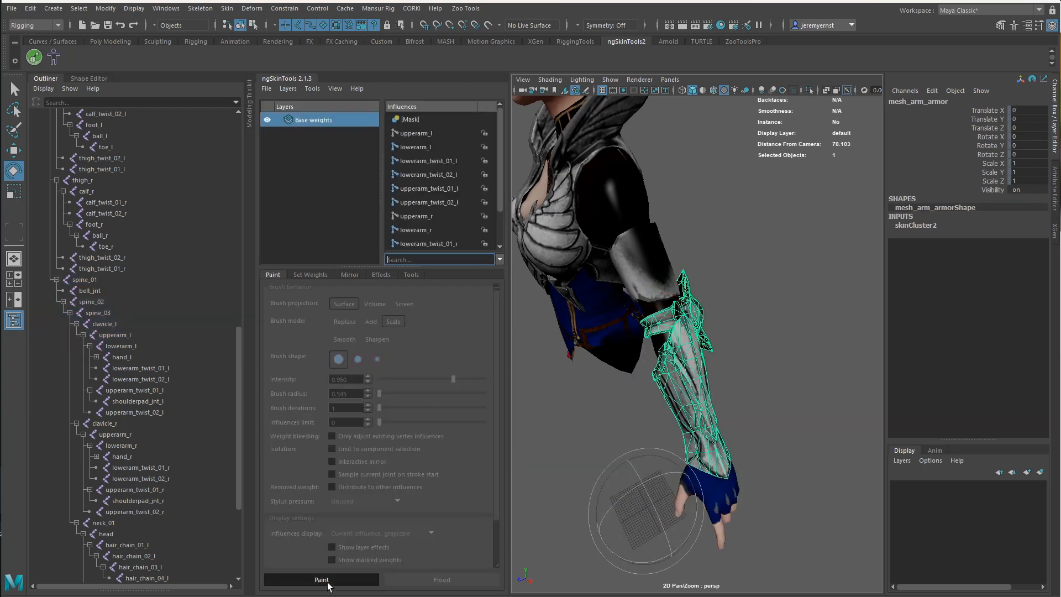
{"action": "left_click", "coordinate": [452, 164]}
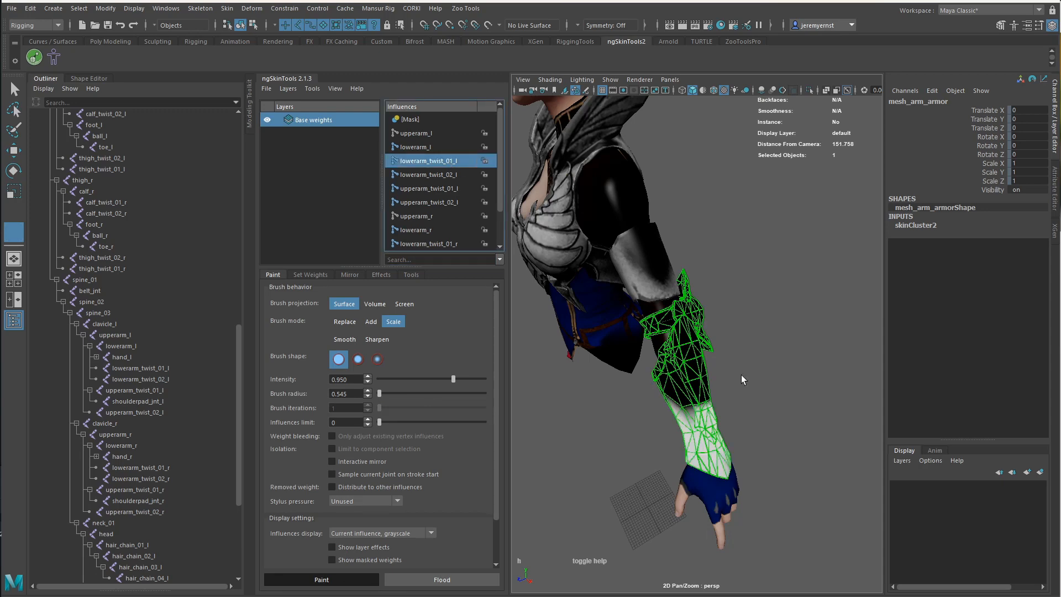
Examine the lowerarm_twist_01_l weights around the forearm armor and switch the paint brush to Replace mode
{"action": "right_click_drag", "start_coordinate": [741, 375], "coordinate": [736, 429], "text": "alt"}
{"action": "left_click_drag", "start_coordinate": [736, 429], "coordinate": [772, 447], "text": "alt"}
{"action": "right_click_drag", "start_coordinate": [772, 446], "coordinate": [703, 399], "text": "alt"}
{"action": "left_click_drag", "start_coordinate": [703, 399], "coordinate": [459, 351], "text": "alt"}
{"action": "left_click_drag", "start_coordinate": [666, 333], "coordinate": [790, 325], "text": "alt"}
{"action": "mouse_move", "coordinate": [708, 320]}
{"action": "right_mouse_down", "text": "alt"}
{"action": "mouse_move", "coordinate": [708, 372]}
{"action": "mouse_move", "coordinate": [748, 383]}
{"action": "right_mouse_up", "text": "alt"}
{"action": "left_click", "coordinate": [344, 321]}
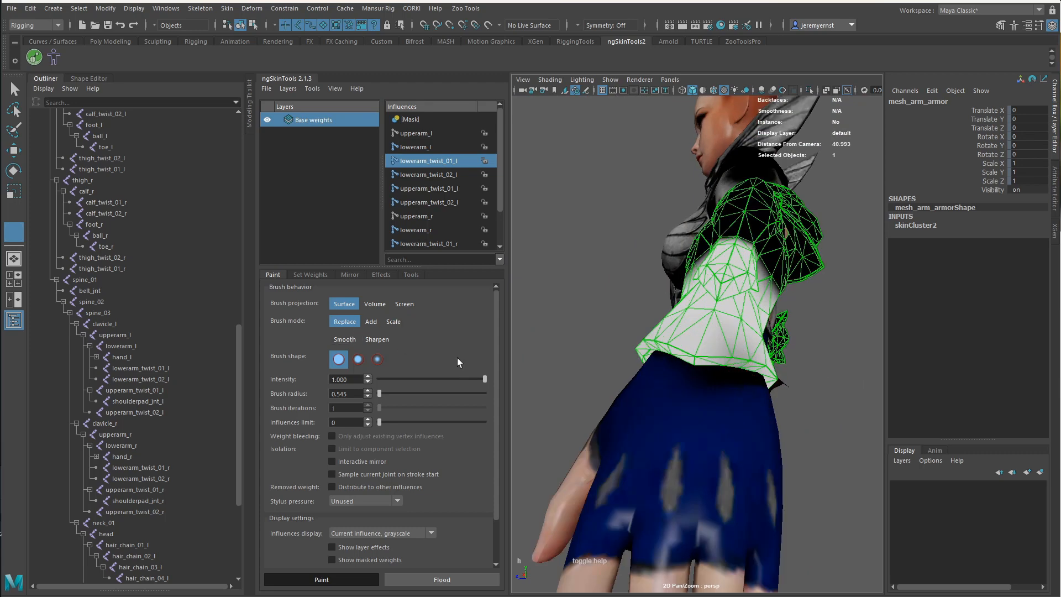
{"action": "left_click_drag", "start_coordinate": [740, 362], "coordinate": [827, 390], "text": "alt"}
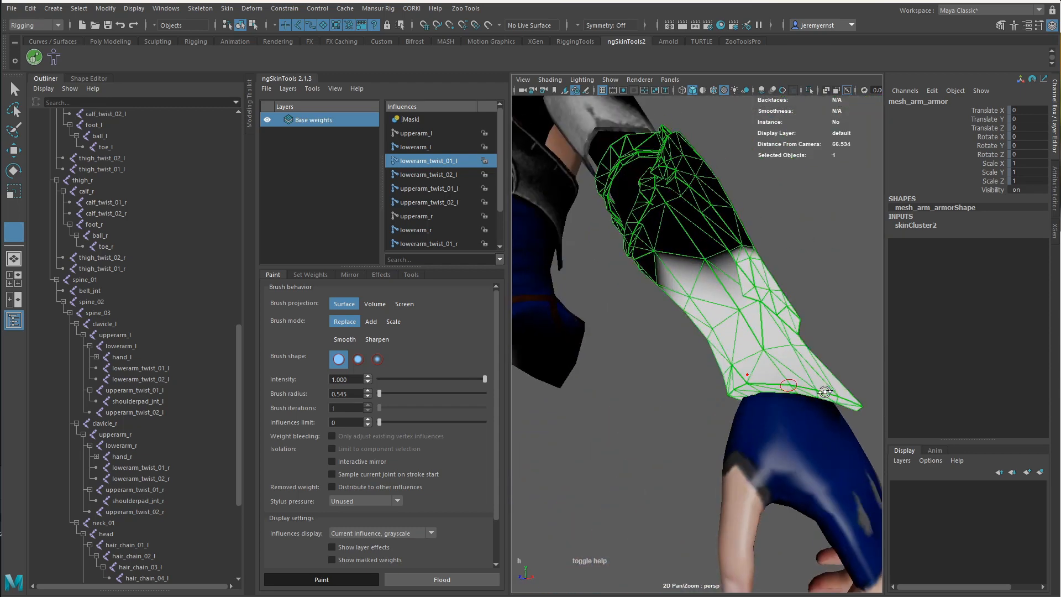
{"action": "right_click_drag", "start_coordinate": [827, 391], "coordinate": [649, 361], "text": "alt"}
Smooth the arm armor's lowerarm_twist_01_l weights with five passes at intensity 0.300
{"action": "left_click", "coordinate": [311, 275]}
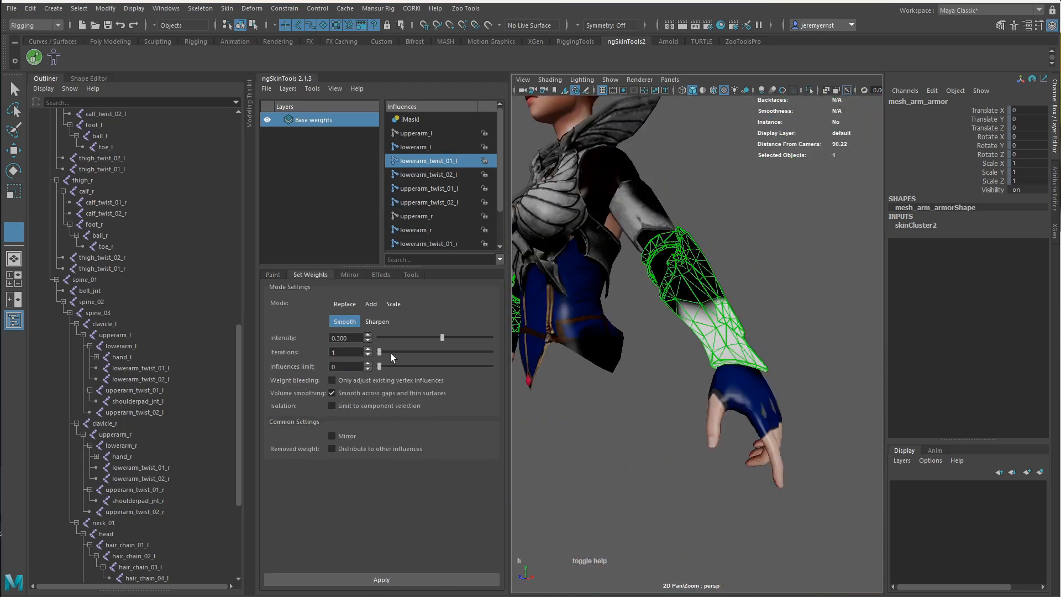
{"action": "left_click", "coordinate": [376, 581]}
{"action": "left_click", "coordinate": [376, 582]}
{"action": "left_click", "coordinate": [376, 582]}
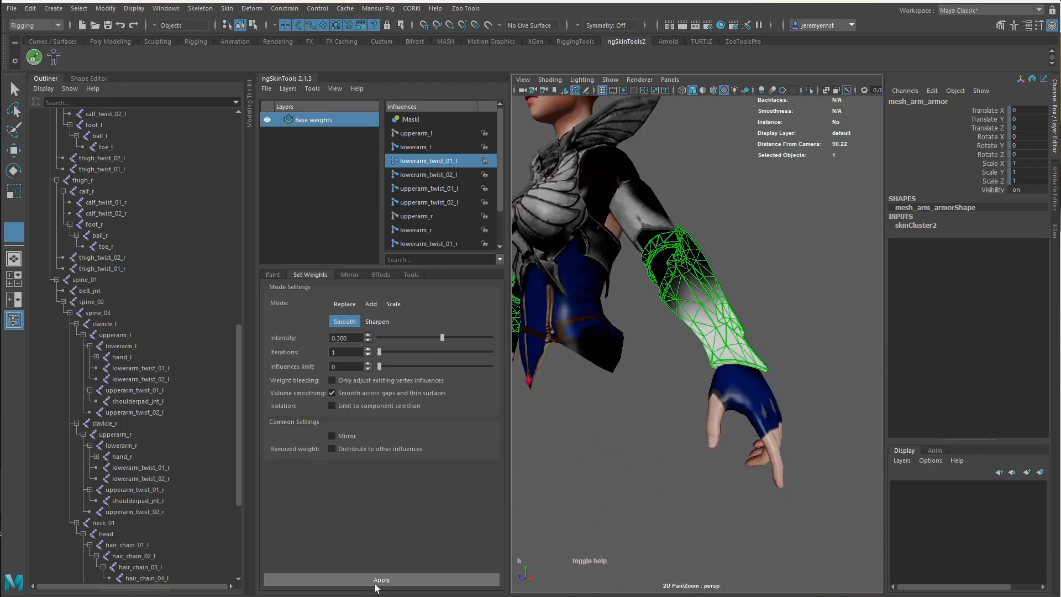
{"action": "left_click", "coordinate": [375, 584]}
{"action": "left_click", "coordinate": [376, 584]}
Examine the lowerarm_twist_02_l and upperarm_twist_01_l weights on the arm armor from several angles, and leave paint mode
{"action": "left_click_drag", "start_coordinate": [680, 354], "coordinate": [712, 372], "text": "alt"}
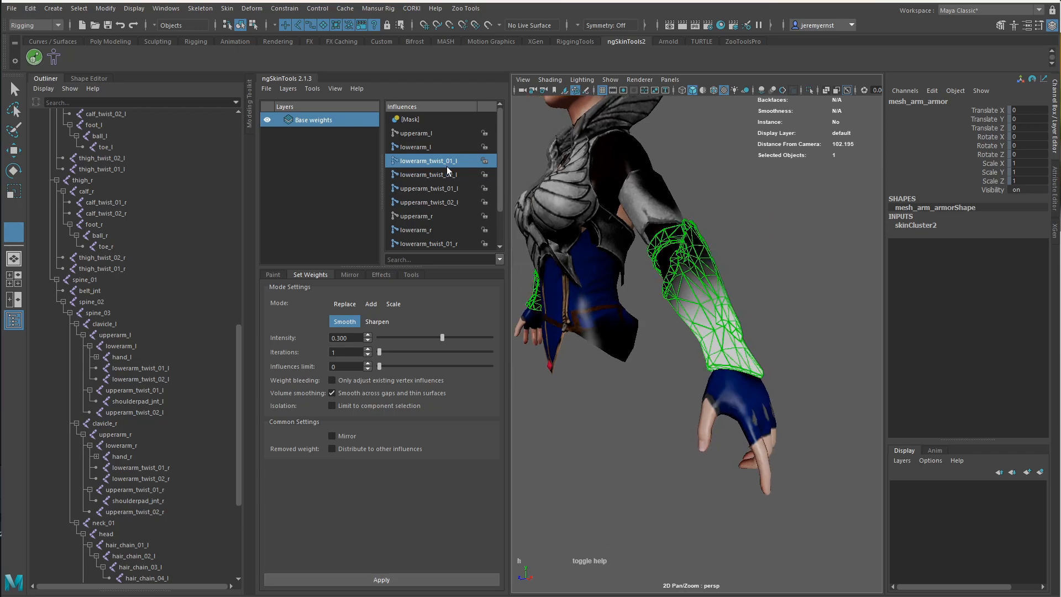
{"action": "left_click", "coordinate": [429, 174]}
{"action": "left_click_drag", "start_coordinate": [735, 254], "coordinate": [542, 455], "text": "alt"}
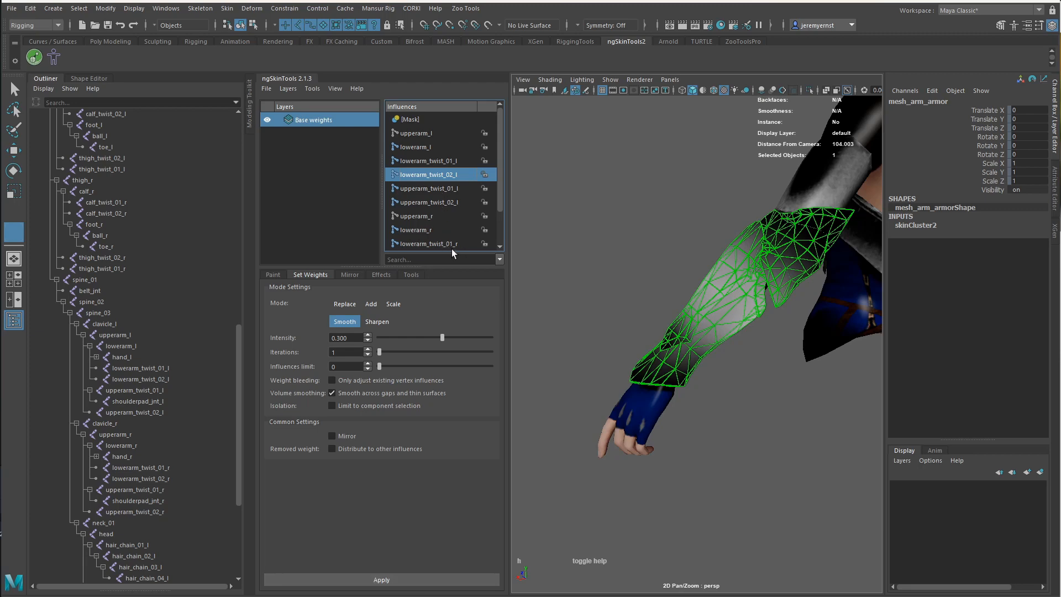
{"action": "left_click", "coordinate": [437, 188]}
{"action": "left_click_drag", "start_coordinate": [562, 232], "coordinate": [689, 238], "text": "alt"}
{"action": "left_click_drag", "start_coordinate": [740, 329], "coordinate": [691, 370], "text": "alt"}
{"action": "key", "text": "w"}
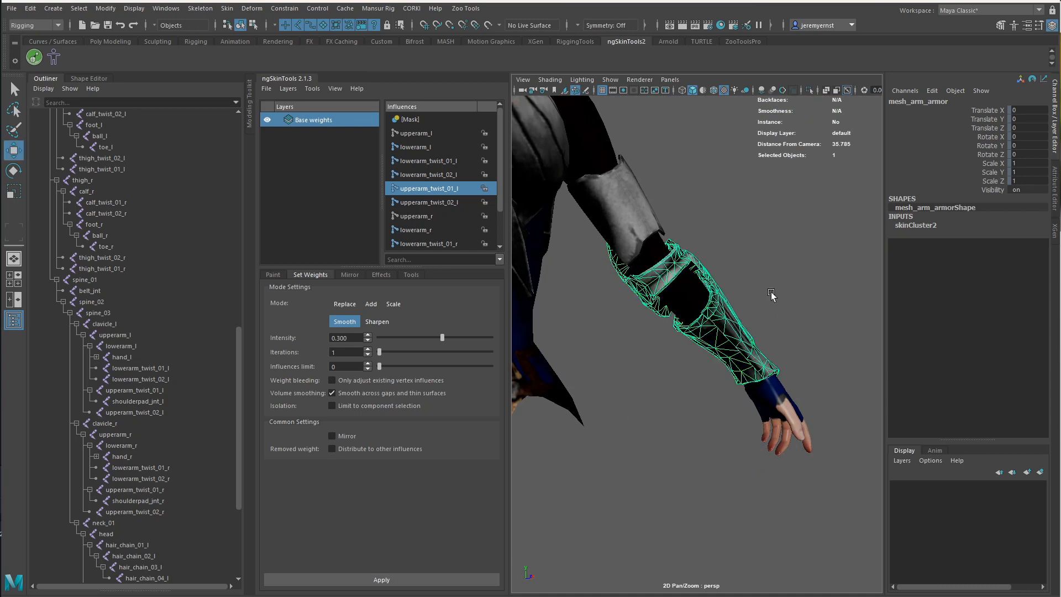
Bend the left elbow by rotating the lowerarm_l joint to about -85 degrees around Z
{"action": "left_click", "coordinate": [771, 291]}
{"action": "left_click", "coordinate": [127, 344]}
{"action": "key", "text": "e"}
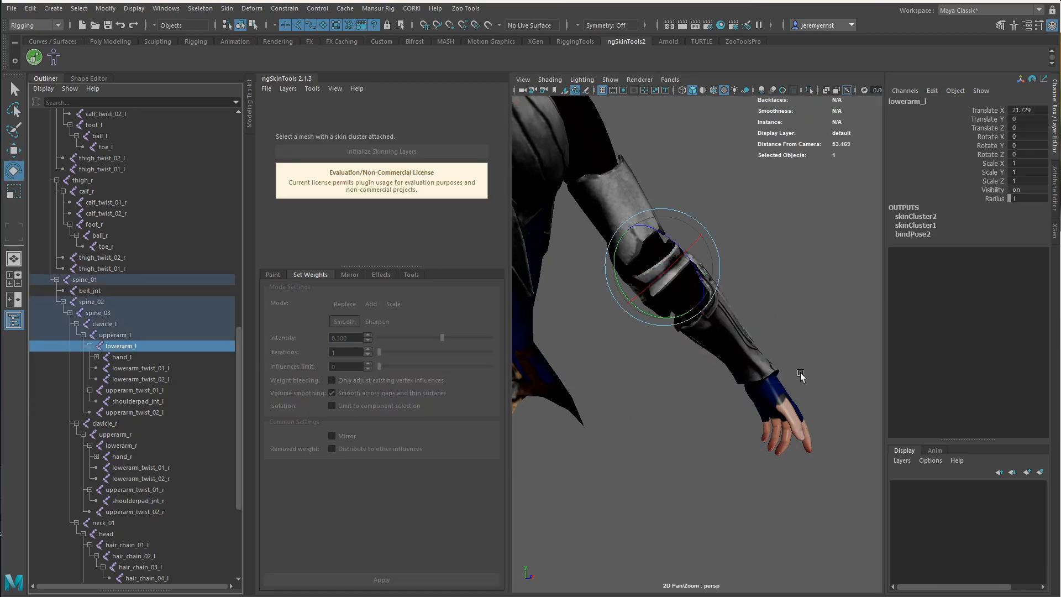
{"action": "left_click_drag", "start_coordinate": [800, 372], "coordinate": [634, 266], "text": "alt"}
{"action": "left_click_drag", "start_coordinate": [630, 326], "coordinate": [659, 362], "text": "alt"}
{"action": "right_click_drag", "start_coordinate": [658, 362], "coordinate": [713, 356], "text": "alt"}
{"action": "left_click_drag", "start_coordinate": [808, 321], "coordinate": [783, 283]}
{"action": "left_click_drag", "start_coordinate": [765, 358], "coordinate": [704, 365], "text": "alt"}
{"action": "right_click_drag", "start_coordinate": [704, 365], "coordinate": [723, 357], "text": "alt"}
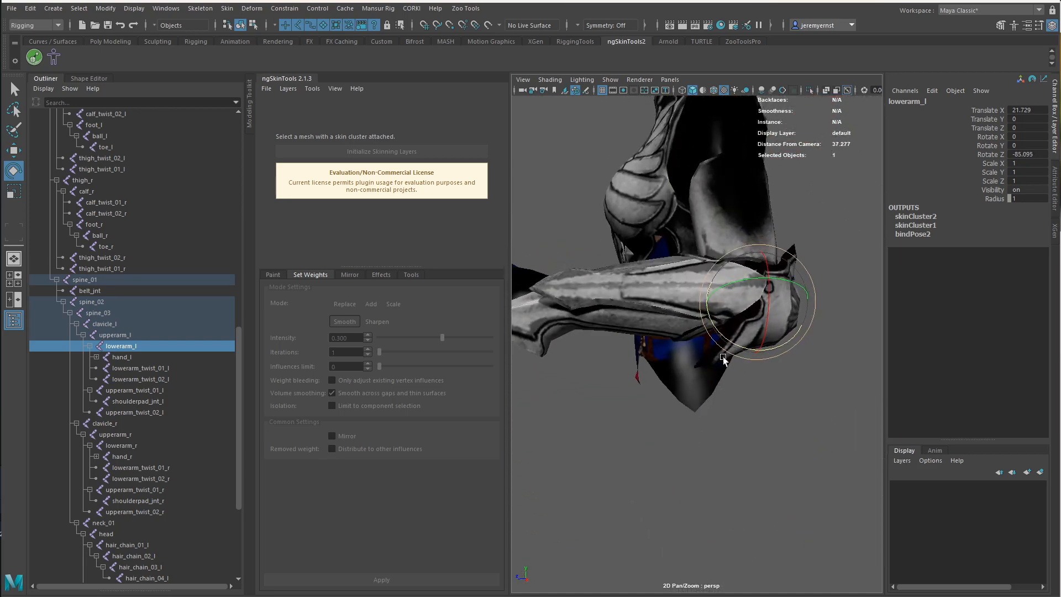
{"action": "mouse_move", "coordinate": [719, 332]}
{"action": "left_mouse_down"}
{"action": "mouse_move", "coordinate": [781, 362]}
{"action": "mouse_move", "coordinate": [720, 325]}
{"action": "left_mouse_up"}
{"action": "left_click_drag", "start_coordinate": [825, 406], "coordinate": [808, 431], "text": "alt"}
{"action": "left_click", "coordinate": [807, 431]}
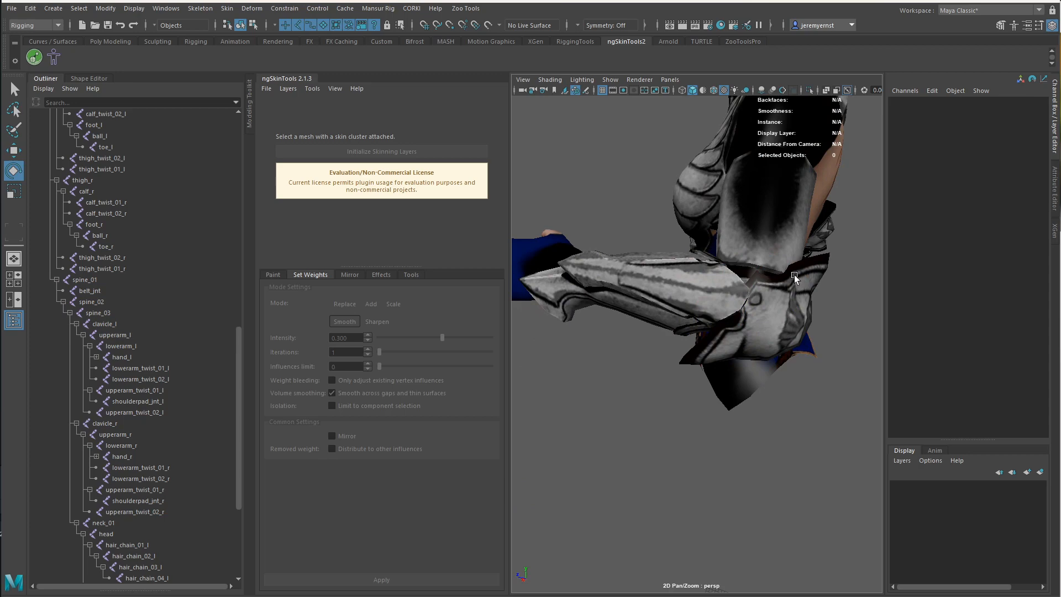
Examine the lowerarm_l and lowerarm_twist_01_l weights on the bent arm armor in paint mode, and leave paint mode
{"action": "left_click", "coordinate": [726, 341]}
{"action": "left_click_drag", "start_coordinate": [726, 341], "coordinate": [815, 374], "text": "alt"}
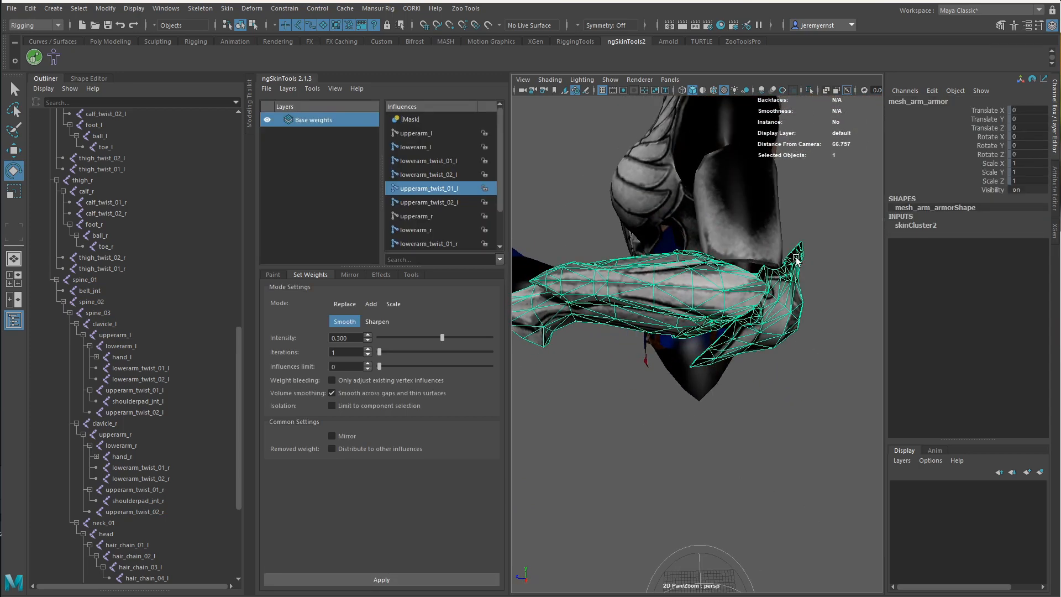
{"action": "left_click_drag", "start_coordinate": [705, 368], "coordinate": [689, 391], "text": "alt"}
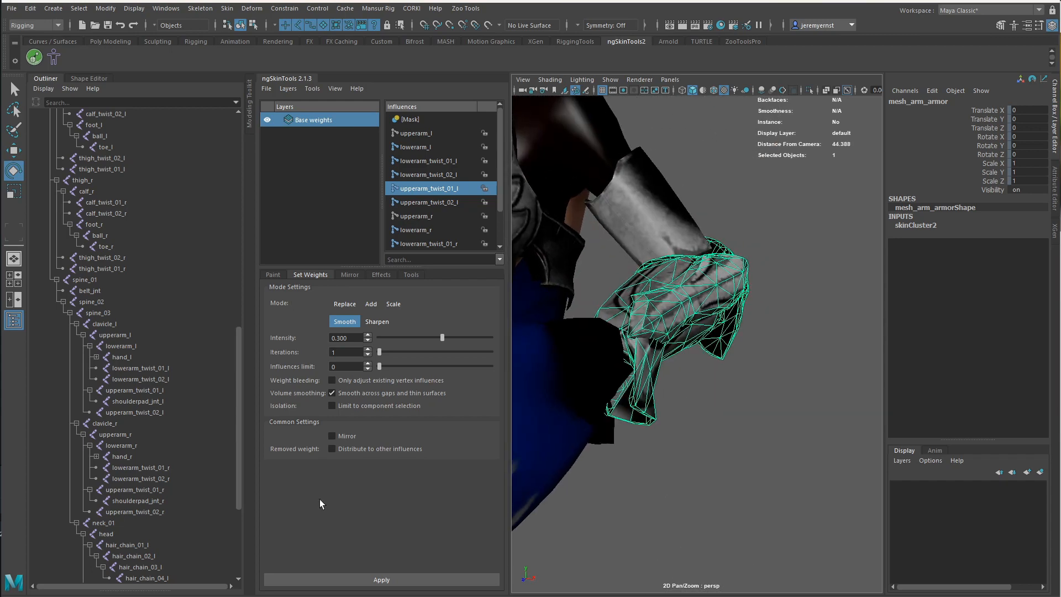
{"action": "left_click", "coordinate": [280, 274]}
{"action": "left_click", "coordinate": [324, 579]}
{"action": "scroll", "coordinate": [694, 429], "scroll_direction": "down", "scroll_amount": 5}
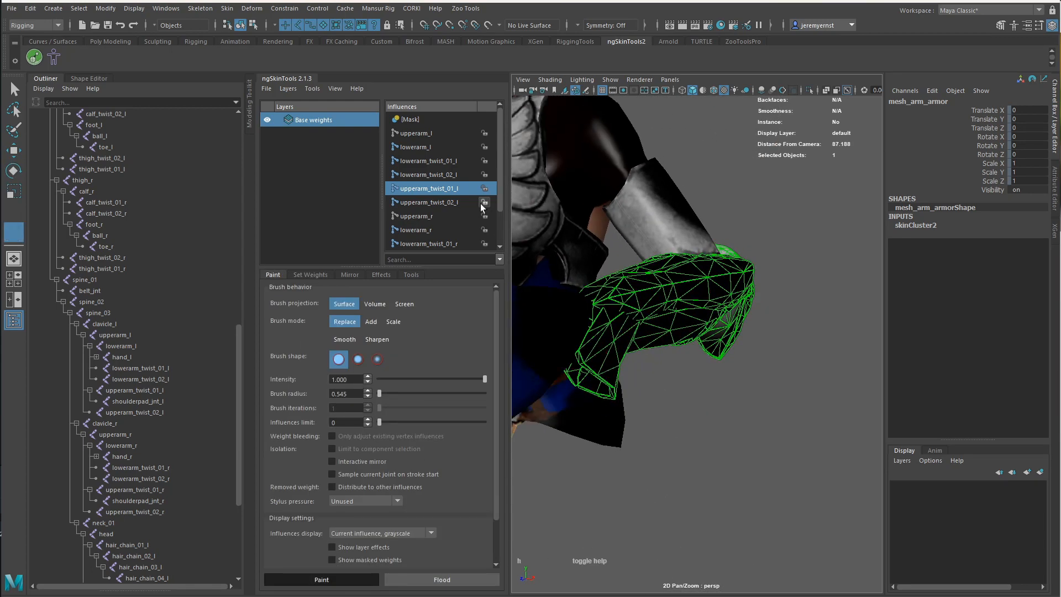
{"action": "left_click", "coordinate": [449, 161]}
{"action": "left_click", "coordinate": [433, 147]}
{"action": "mouse_move", "coordinate": [621, 292]}
{"action": "left_mouse_down", "text": "alt"}
{"action": "mouse_move", "coordinate": [563, 271]}
{"action": "mouse_move", "coordinate": [595, 278]}
{"action": "mouse_move", "coordinate": [589, 310]}
{"action": "mouse_move", "coordinate": [560, 267]}
{"action": "mouse_move", "coordinate": [548, 271]}
{"action": "mouse_move", "coordinate": [557, 282]}
{"action": "left_mouse_up", "text": "alt"}
{"action": "left_click", "coordinate": [431, 161]}
{"action": "middle_click_drag", "start_coordinate": [557, 281], "coordinate": [599, 302], "text": "alt"}
{"action": "key", "text": "w"}
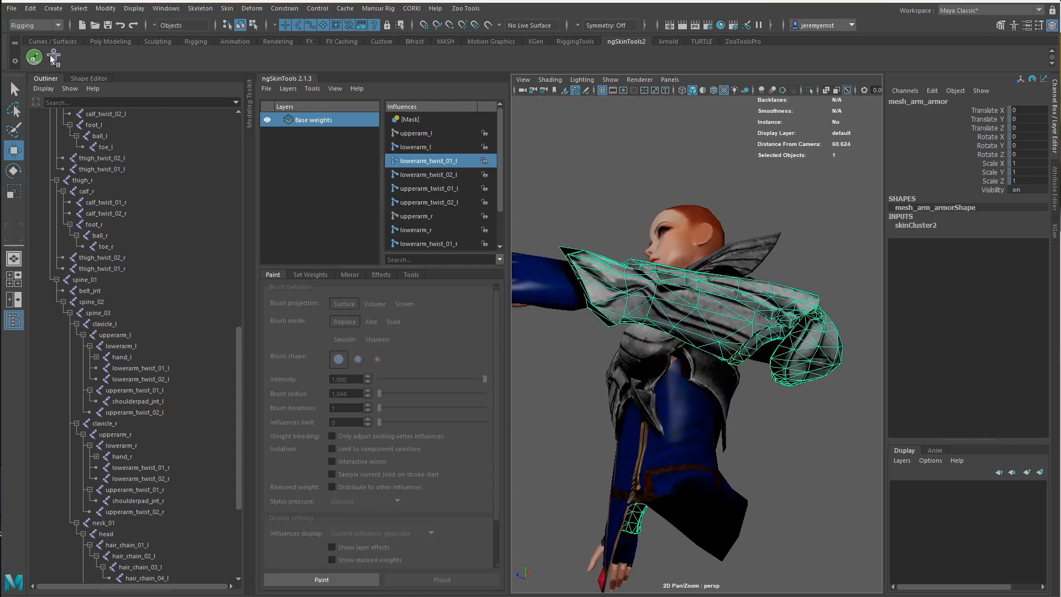
Inspect the arm armor's lowerarm_twist_01_l weights in paint mode with wireframe display, from the elbow to the wrist, and leave paint mode
{"action": "left_click", "coordinate": [54, 58]}
{"action": "left_click", "coordinate": [352, 581]}
{"action": "mouse_move", "coordinate": [603, 420]}
{"action": "left_mouse_down", "text": "alt"}
{"action": "mouse_move", "coordinate": [646, 370]}
{"action": "mouse_move", "coordinate": [670, 365]}
{"action": "left_mouse_up", "text": "alt"}
{"action": "middle_click_drag", "start_coordinate": [807, 461], "coordinate": [748, 416], "text": "alt"}
{"action": "mouse_move", "coordinate": [747, 425]}
{"action": "left_mouse_down", "text": "alt"}
{"action": "mouse_move", "coordinate": [760, 426]}
{"action": "mouse_move", "coordinate": [741, 411]}
{"action": "left_mouse_up", "text": "alt"}
{"action": "key", "text": "4"}
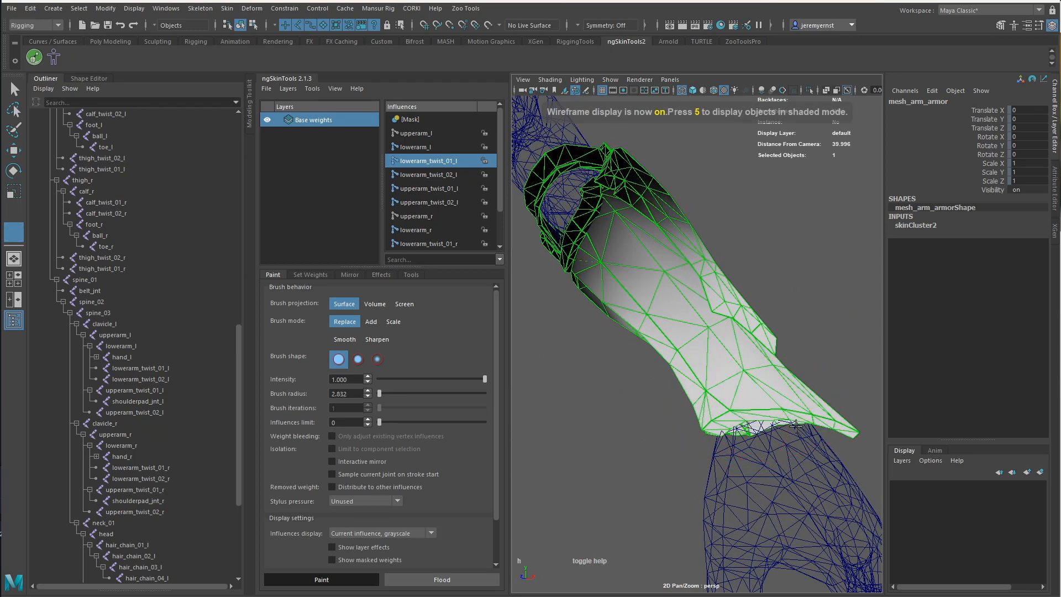
{"action": "left_click_drag", "start_coordinate": [796, 426], "coordinate": [796, 409], "text": "alt"}
{"action": "left_click_drag", "start_coordinate": [779, 326], "coordinate": [712, 371], "text": "alt"}
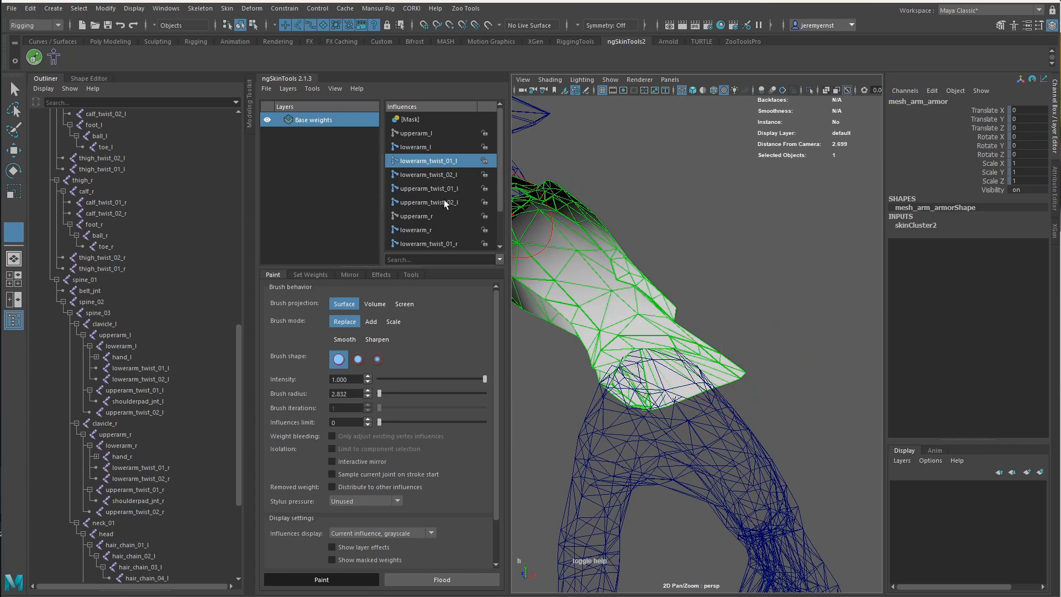
{"action": "left_click_drag", "start_coordinate": [618, 299], "coordinate": [609, 388], "text": "alt"}
{"action": "key", "text": "w"}
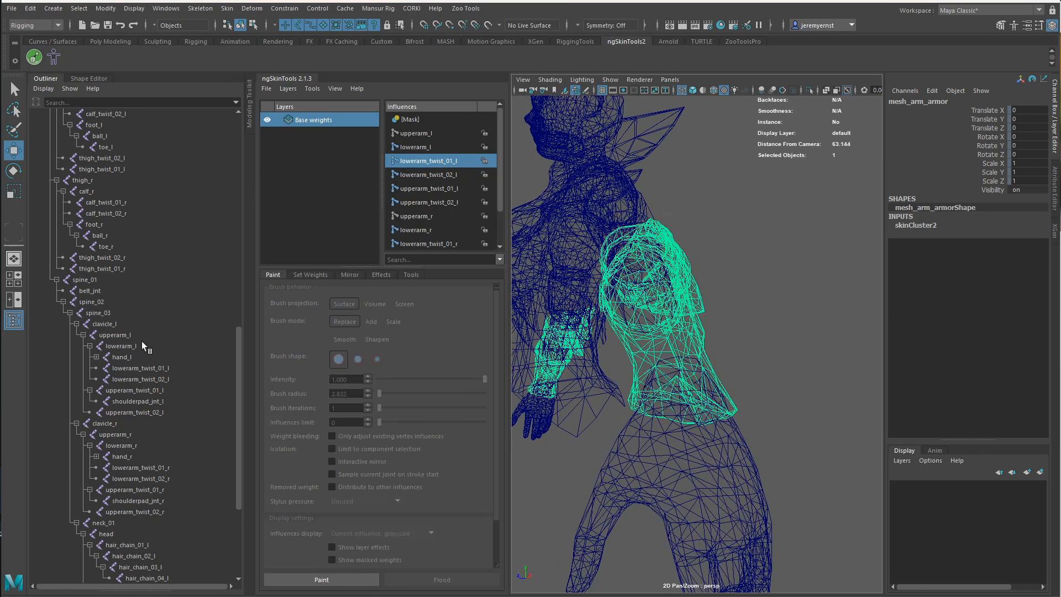
Rotate the lowerarm_l joint to change the elbow bend and restore the textured display
{"action": "left_click", "coordinate": [142, 345]}
{"action": "key", "text": "e"}
{"action": "left_click_drag", "start_coordinate": [657, 354], "coordinate": [667, 317], "text": "alt"}
{"action": "mouse_move", "coordinate": [669, 276]}
{"action": "left_mouse_down"}
{"action": "mouse_move", "coordinate": [647, 277]}
{"action": "mouse_move", "coordinate": [703, 285]}
{"action": "mouse_move", "coordinate": [587, 287]}
{"action": "left_mouse_up"}
{"action": "mouse_move", "coordinate": [666, 305]}
{"action": "left_mouse_down", "text": "alt"}
{"action": "mouse_move", "coordinate": [715, 357]}
{"action": "mouse_move", "coordinate": [674, 316]}
{"action": "mouse_move", "coordinate": [692, 360]}
{"action": "mouse_move", "coordinate": [666, 349]}
{"action": "left_mouse_up", "text": "alt"}
{"action": "key", "text": "6"}
Test the wrist bend by rotating hand_l to about 49 and -43 degrees around Z, and undo the rotations
{"action": "left_click", "coordinate": [161, 357]}
{"action": "left_click_drag", "start_coordinate": [553, 359], "coordinate": [624, 351], "text": "alt"}
{"action": "left_click_drag", "start_coordinate": [601, 391], "coordinate": [632, 357]}
{"action": "left_click_drag", "start_coordinate": [613, 382], "coordinate": [725, 464], "text": "alt"}
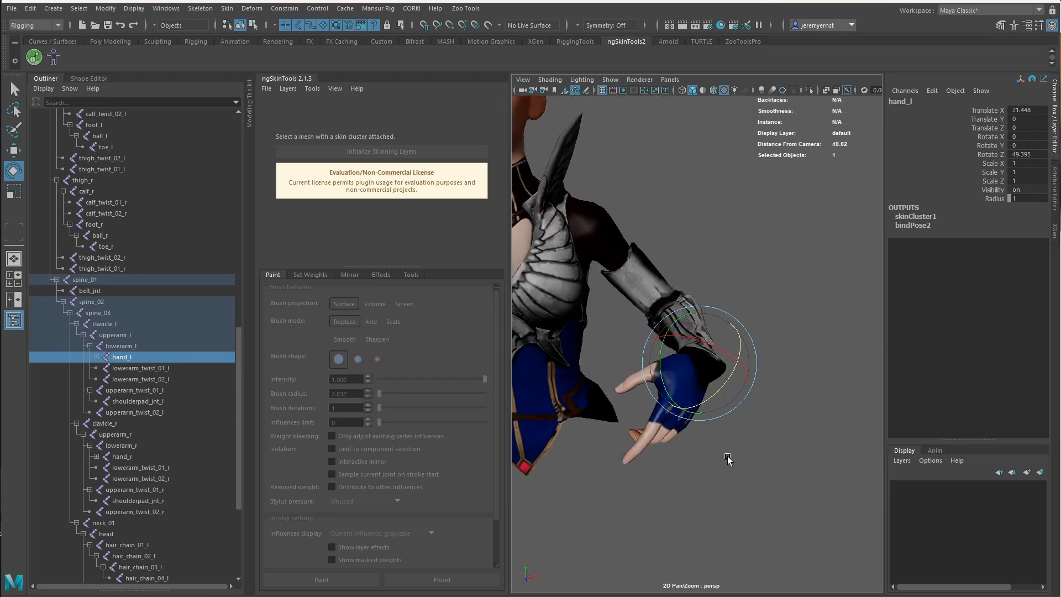
{"action": "key", "text": "ctrl+z"}
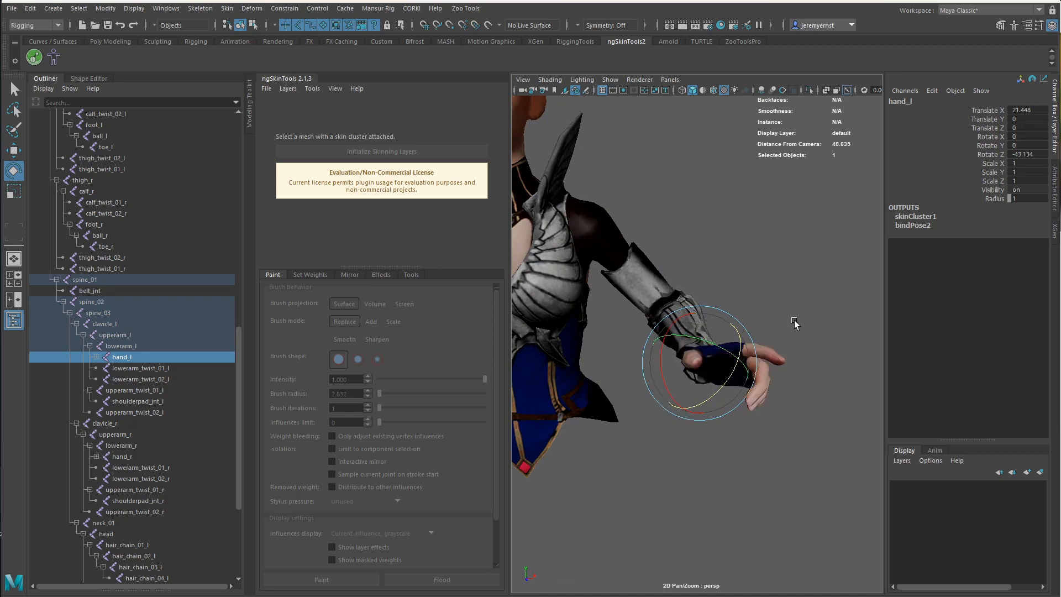
{"action": "left_click_drag", "start_coordinate": [796, 324], "coordinate": [759, 354], "text": "alt"}
{"action": "right_click_drag", "start_coordinate": [758, 354], "coordinate": [719, 352], "text": "alt"}
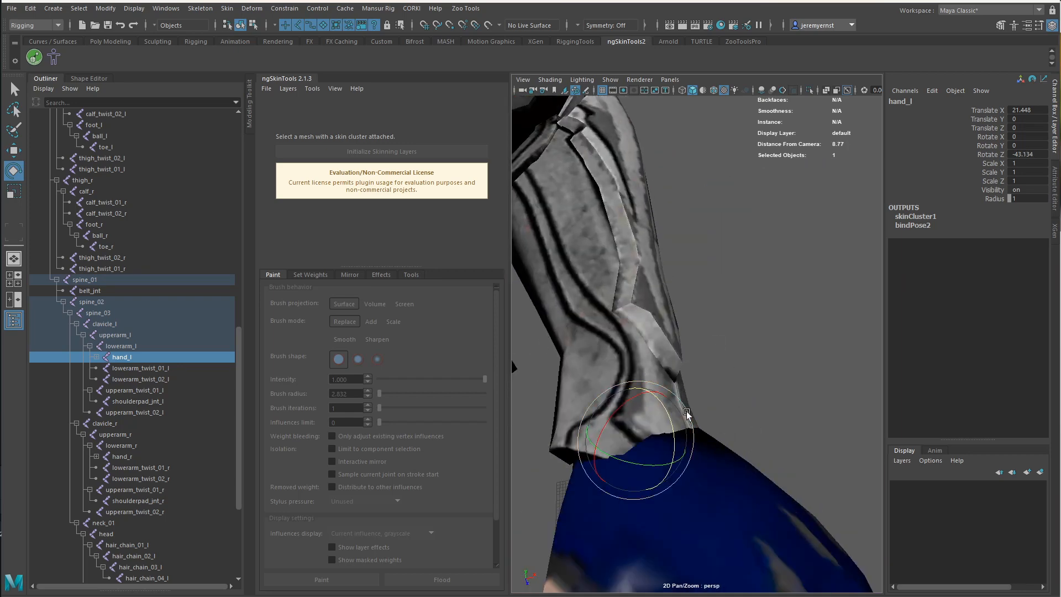
{"action": "key", "text": "ctrl+z"}
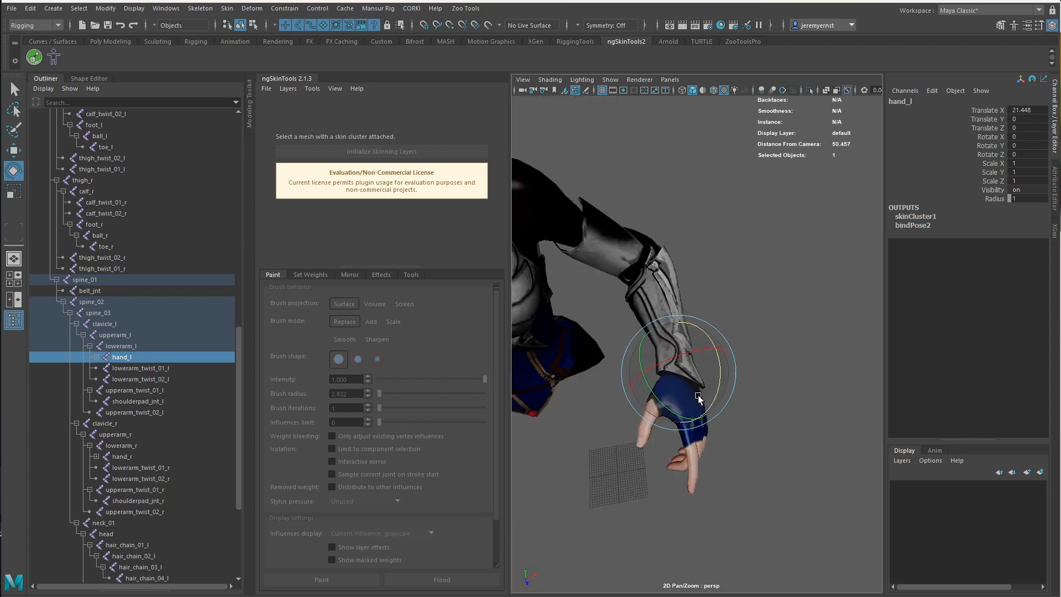
{"action": "key", "text": "f"}
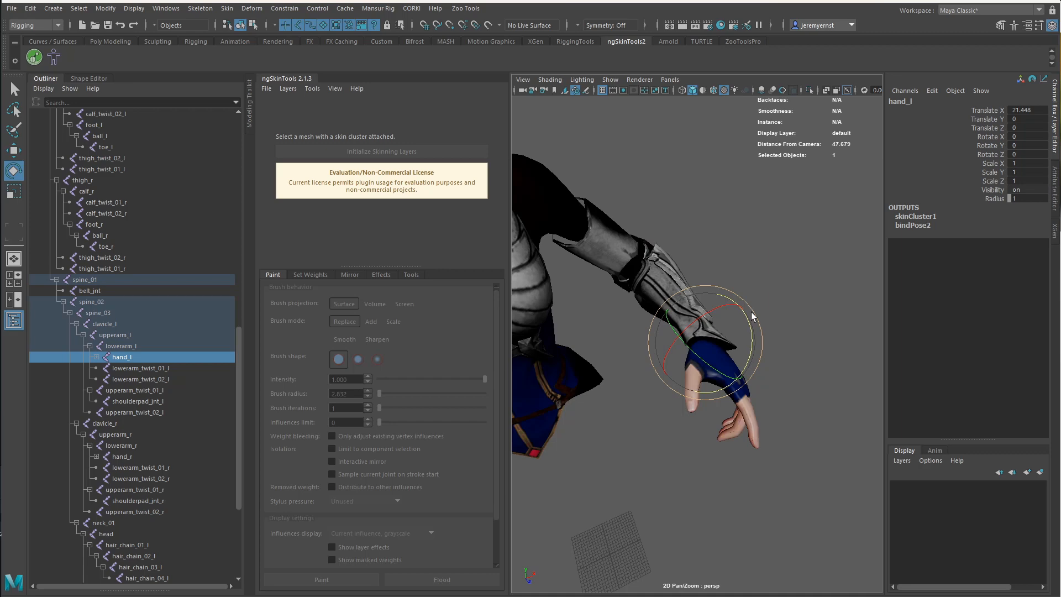
Add a skinning layer named elbow to the arm armor above the base weights
{"action": "left_click", "coordinate": [721, 246]}
{"action": "left_click_drag", "start_coordinate": [717, 285], "coordinate": [641, 320], "text": "alt"}
{"action": "right_click_drag", "start_coordinate": [641, 321], "coordinate": [654, 303], "text": "alt"}
{"action": "left_click_drag", "start_coordinate": [655, 306], "coordinate": [768, 234], "text": "alt"}
{"action": "left_click", "coordinate": [769, 235]}
{"action": "left_click", "coordinate": [287, 89]}
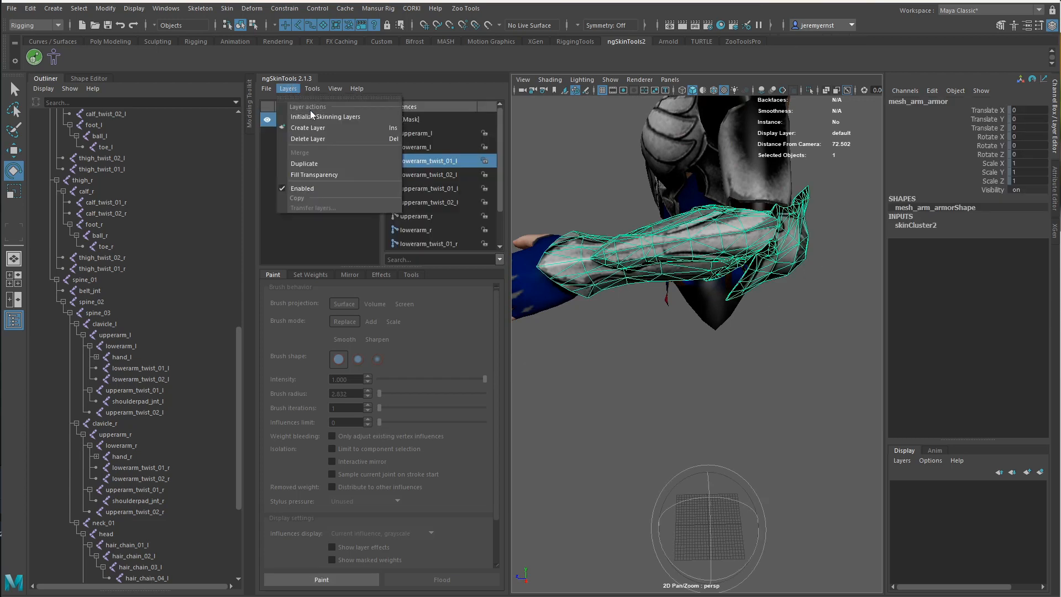
{"action": "left_click", "coordinate": [310, 113]}
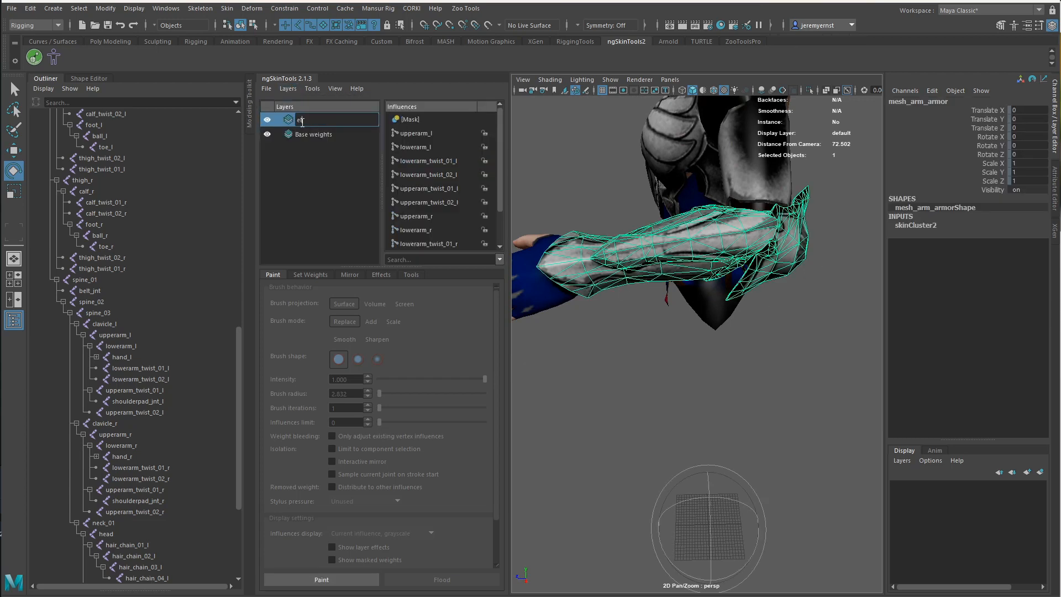
{"action": "key", "text": "Return"}
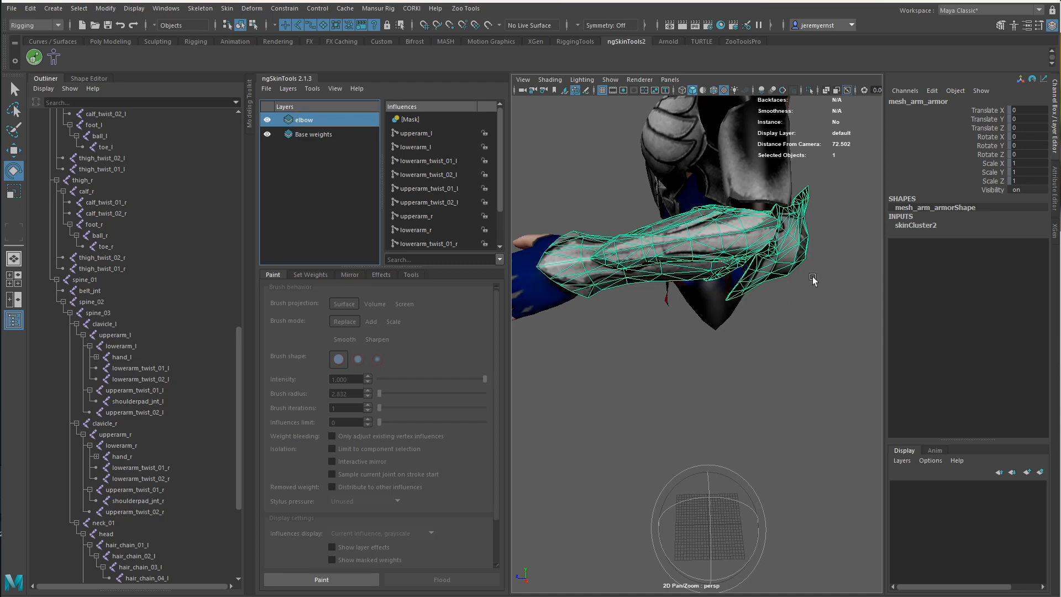
Select the vertices of the left elbow armor piece and flood them with lowerarm_l at intensity 1.000 in Replace mode on the elbow layer
{"action": "right_click_drag", "start_coordinate": [771, 260], "coordinate": [738, 260]}
{"action": "double_click", "coordinate": [796, 263]}
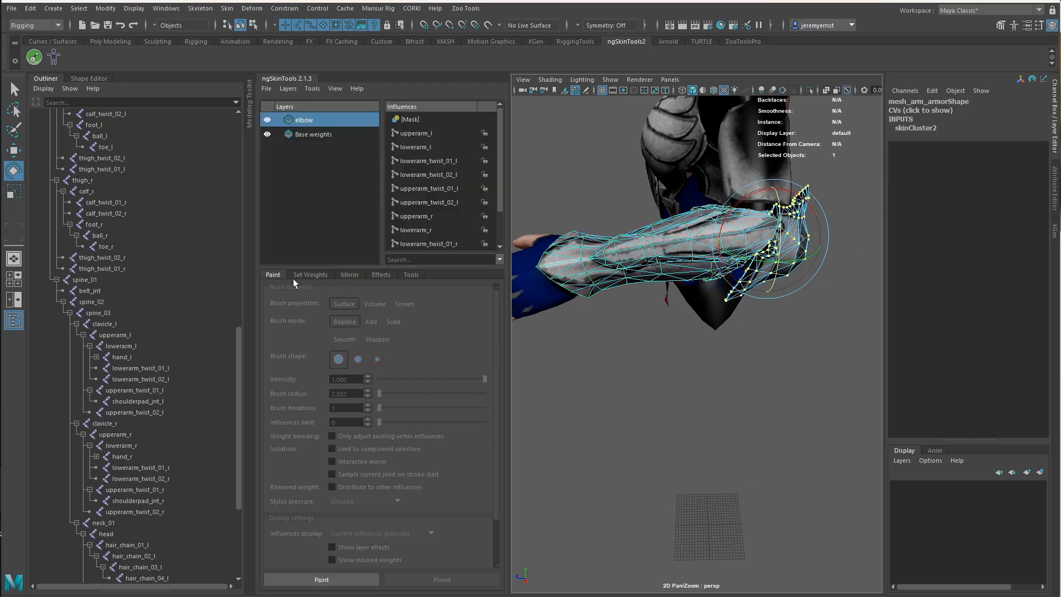
{"action": "left_click", "coordinate": [335, 578]}
{"action": "left_click", "coordinate": [416, 147]}
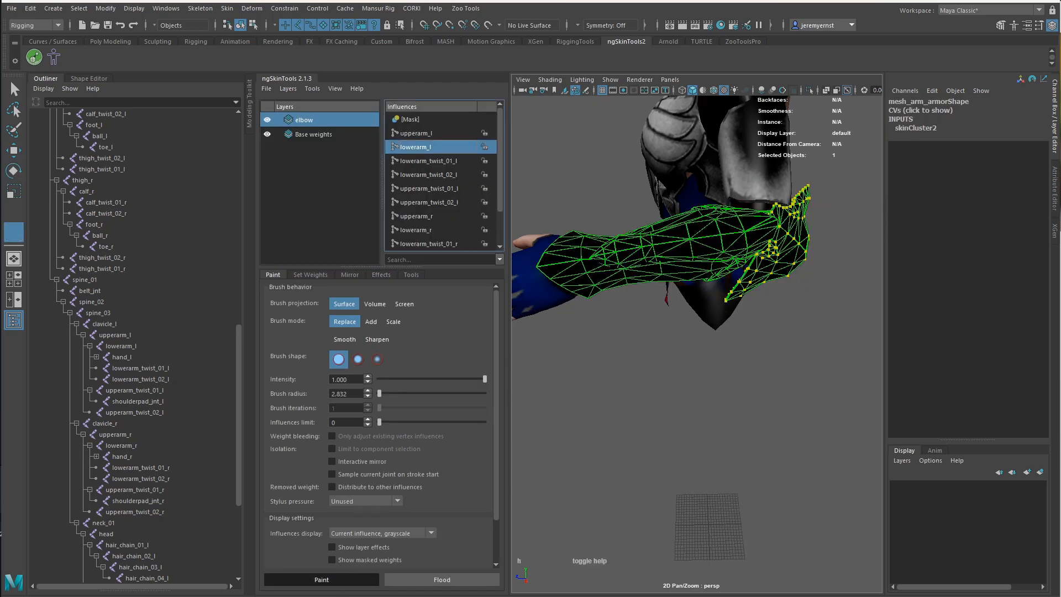
{"action": "left_click", "coordinate": [445, 580]}
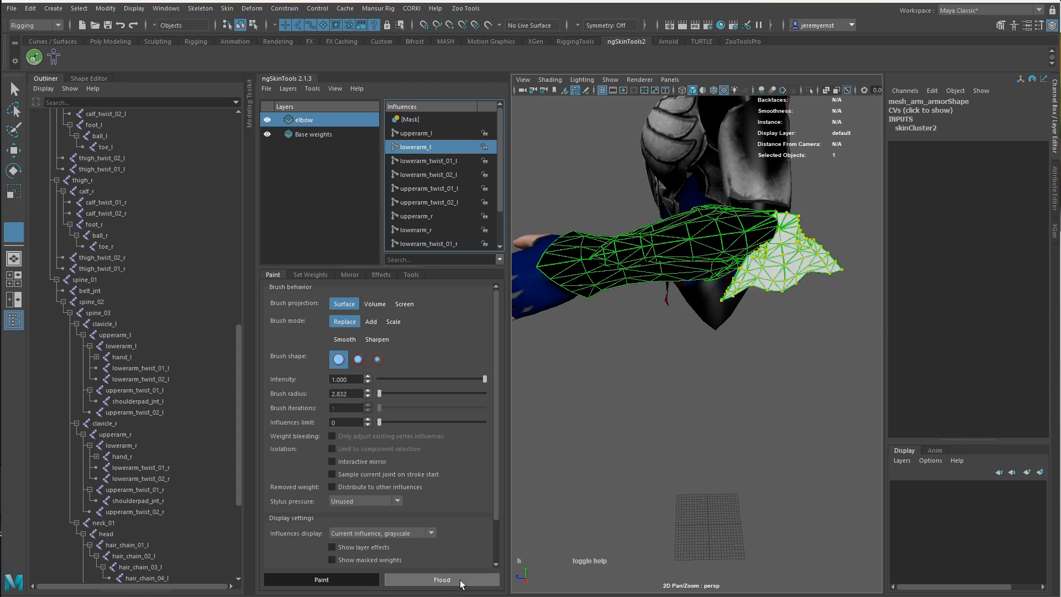
Assign the elbow armor piece to upperarm_l instead, leave paint mode and reselect the whole arm armor
{"action": "left_click_drag", "start_coordinate": [791, 386], "coordinate": [611, 329], "text": "alt"}
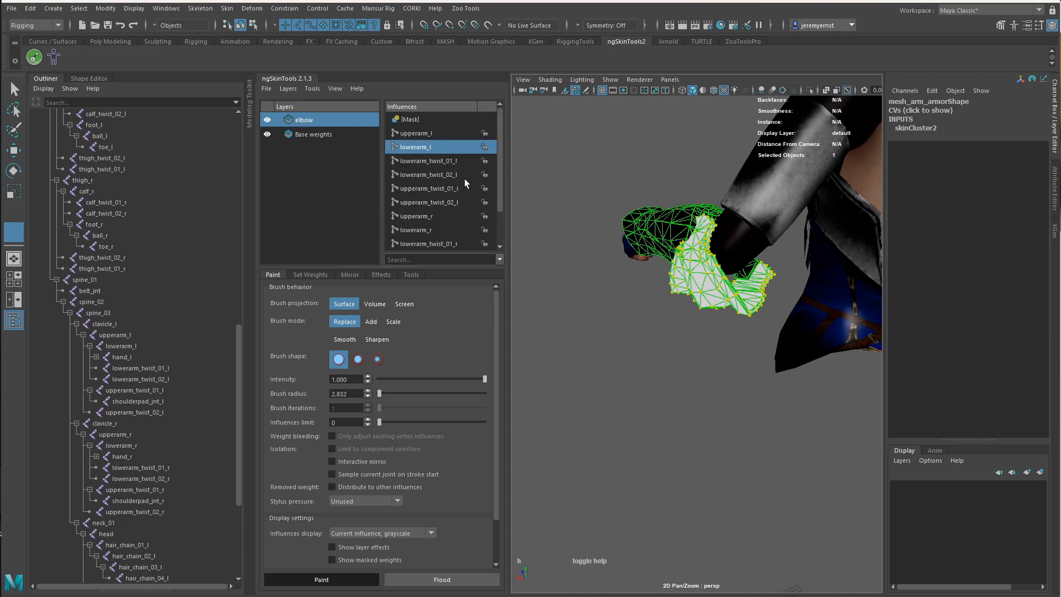
{"action": "left_click", "coordinate": [421, 133]}
{"action": "mouse_move", "coordinate": [669, 442]}
{"action": "left_mouse_down", "text": "alt"}
{"action": "mouse_move", "coordinate": [716, 451]}
{"action": "mouse_move", "coordinate": [774, 438]}
{"action": "mouse_move", "coordinate": [773, 484]}
{"action": "mouse_move", "coordinate": [632, 408]}
{"action": "mouse_move", "coordinate": [574, 392]}
{"action": "mouse_move", "coordinate": [670, 439]}
{"action": "mouse_move", "coordinate": [769, 390]}
{"action": "mouse_move", "coordinate": [905, 428]}
{"action": "mouse_move", "coordinate": [864, 399]}
{"action": "left_mouse_up", "text": "alt"}
{"action": "key", "text": "w"}
{"action": "left_click", "coordinate": [674, 417]}
{"action": "left_click", "coordinate": [801, 289]}
{"action": "left_click_drag", "start_coordinate": [805, 297], "coordinate": [556, 303], "text": "alt"}
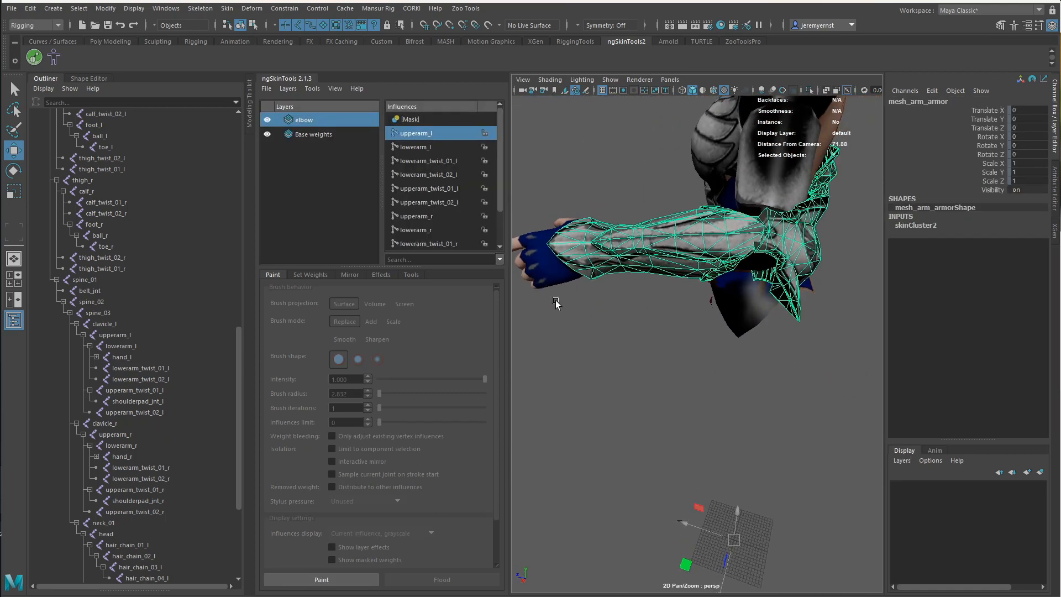
Lower the elbow layer's opacity to 0.279 and check the elbow deformation
{"action": "left_click", "coordinate": [410, 275]}
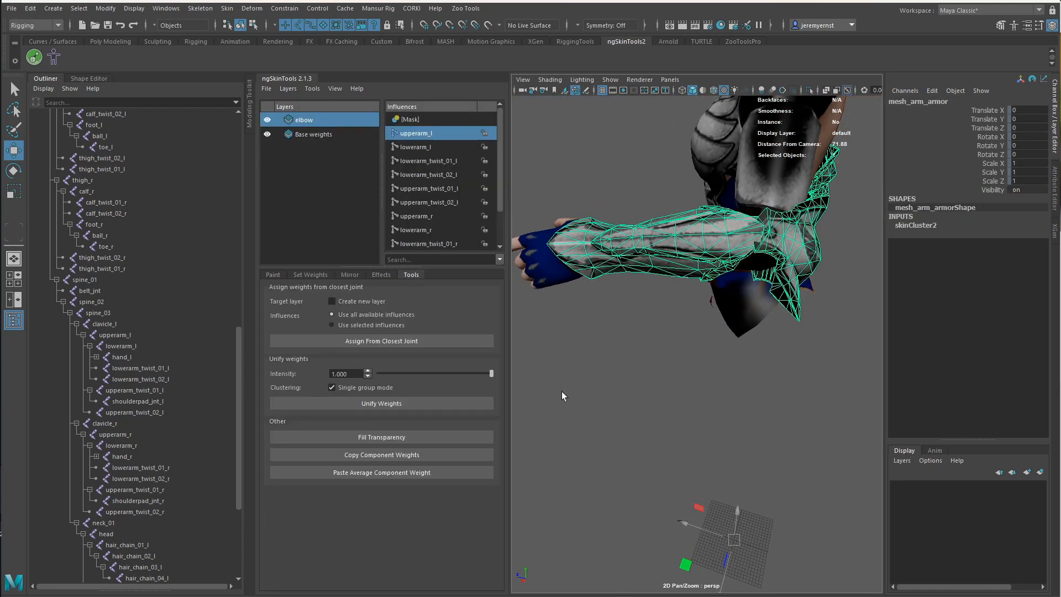
{"action": "left_click", "coordinate": [379, 277]}
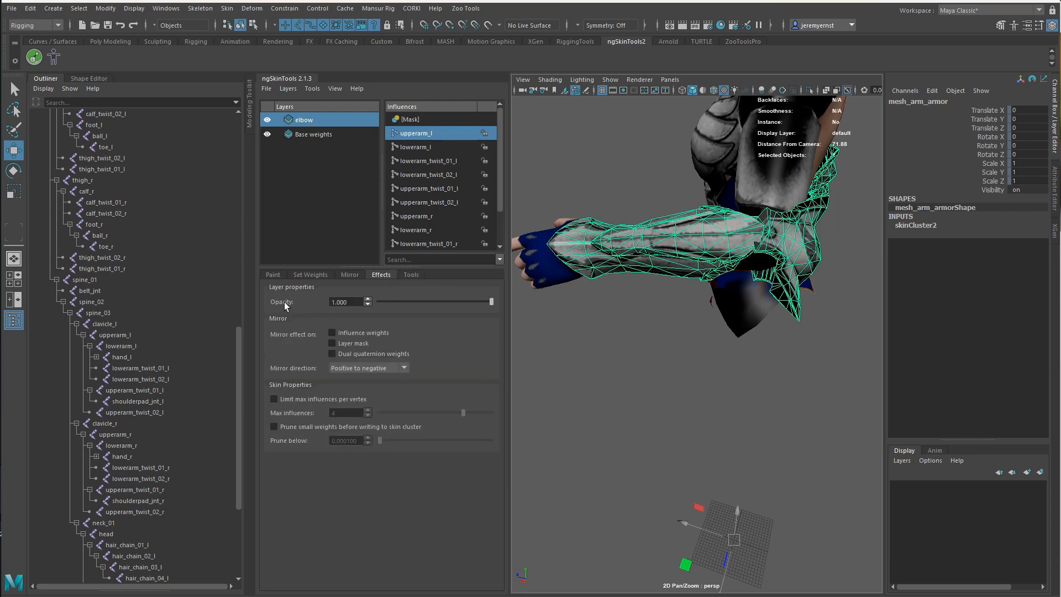
{"action": "left_click_drag", "start_coordinate": [479, 304], "coordinate": [408, 322]}
{"action": "left_click", "coordinate": [777, 376]}
{"action": "left_click_drag", "start_coordinate": [777, 377], "coordinate": [791, 409], "text": "alt"}
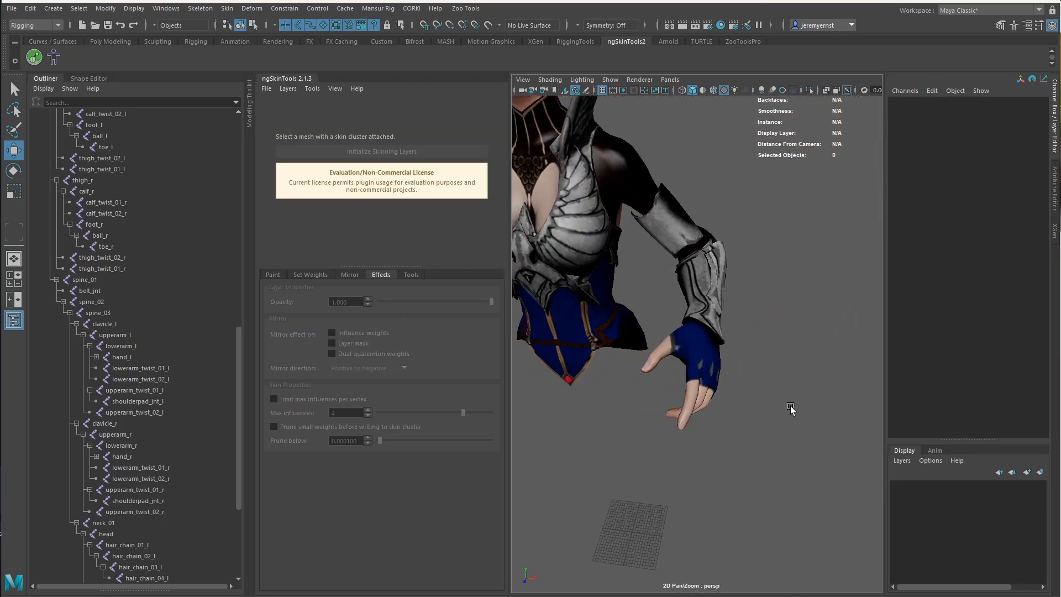
{"action": "scroll", "coordinate": [790, 409], "scroll_direction": "up", "scroll_amount": 3}
Add another skinning layer named hand to the arm armor above the elbow layer
{"action": "left_click", "coordinate": [707, 259]}
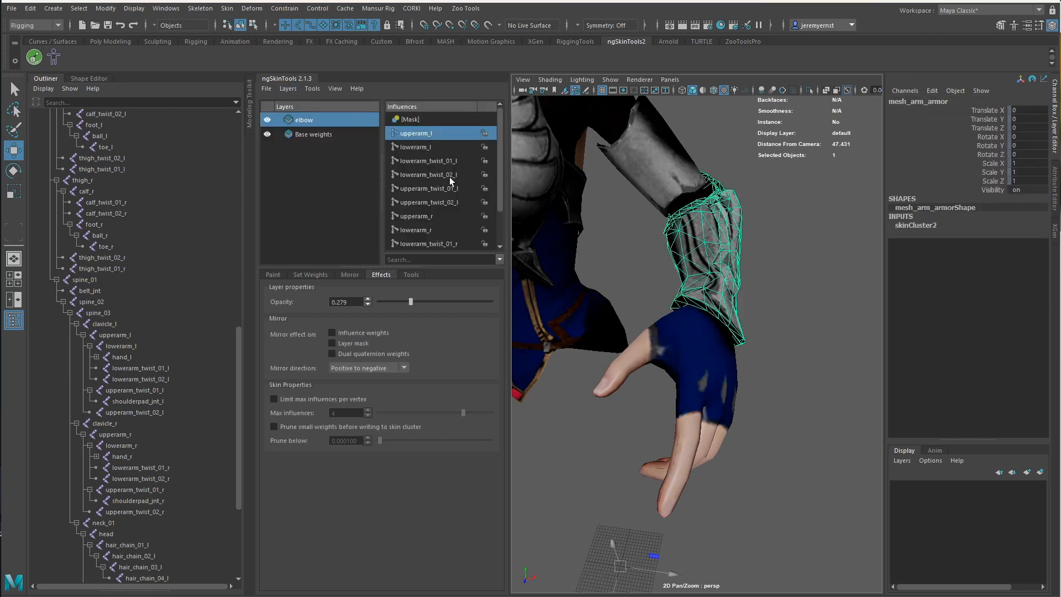
{"action": "scroll", "coordinate": [627, 251], "scroll_direction": "down", "scroll_amount": 2}
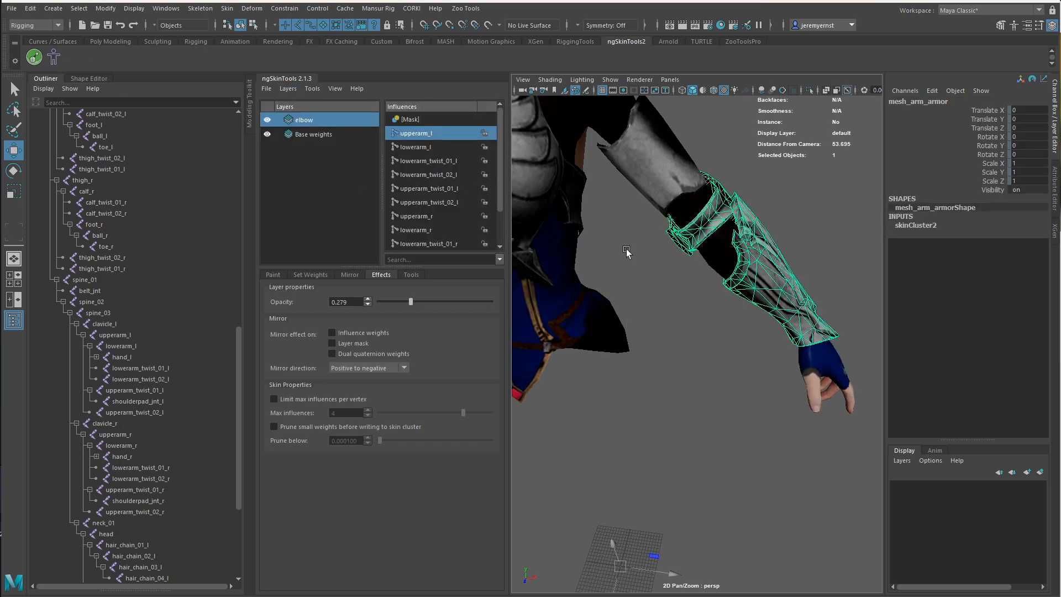
{"action": "right_click", "coordinate": [287, 109]}
{"action": "left_click", "coordinate": [316, 113]}
{"action": "double_click", "coordinate": [305, 121]}
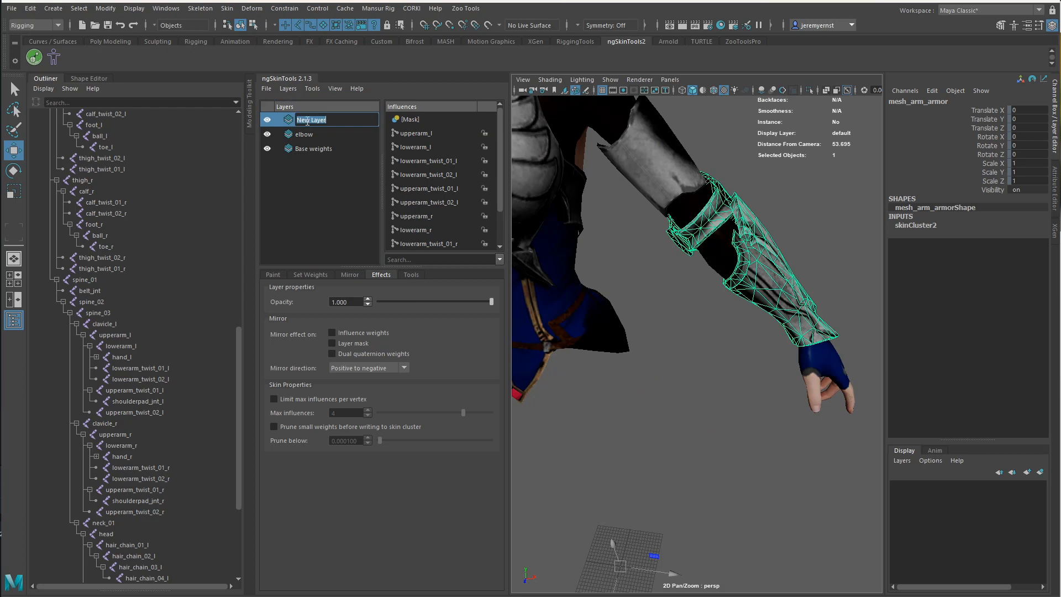
{"action": "type", "text": "hand"}
{"action": "key", "text": "Return"}
Search the arm armor's influences for "hand" and check the hand layer in paint mode
{"action": "left_click", "coordinate": [404, 260]}
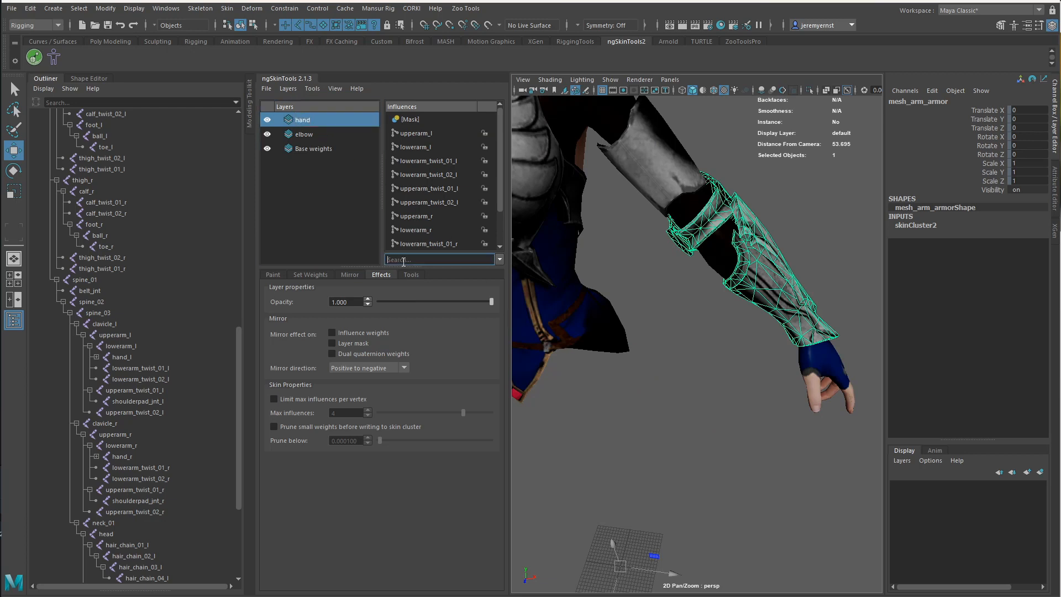
{"action": "type", "text": "hand"}
{"action": "left_click", "coordinate": [273, 276]}
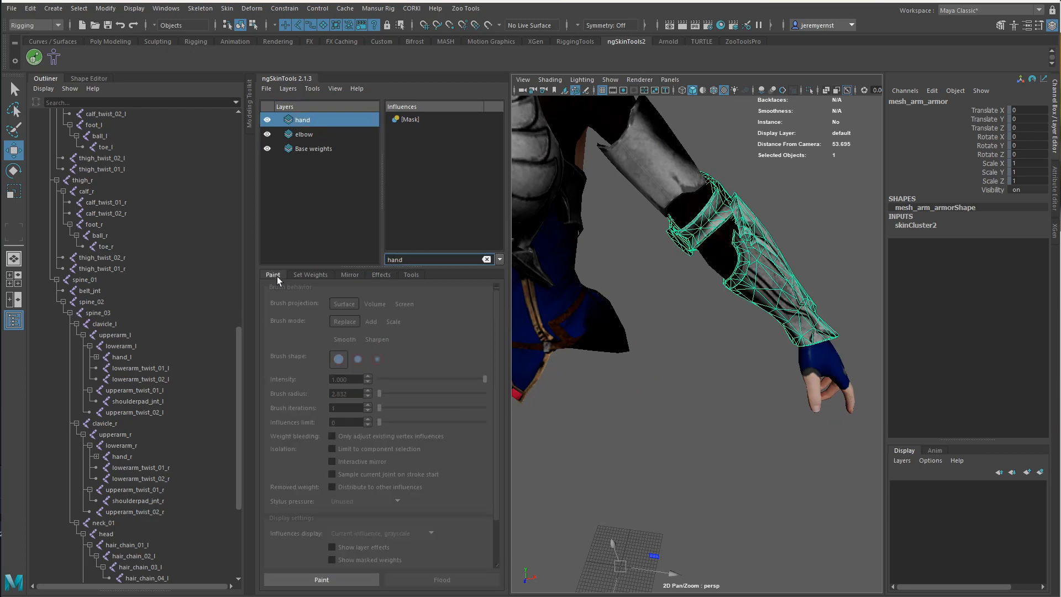
{"action": "left_click", "coordinate": [321, 580]}
{"action": "scroll", "coordinate": [694, 316], "scroll_direction": "up", "scroll_amount": 5}
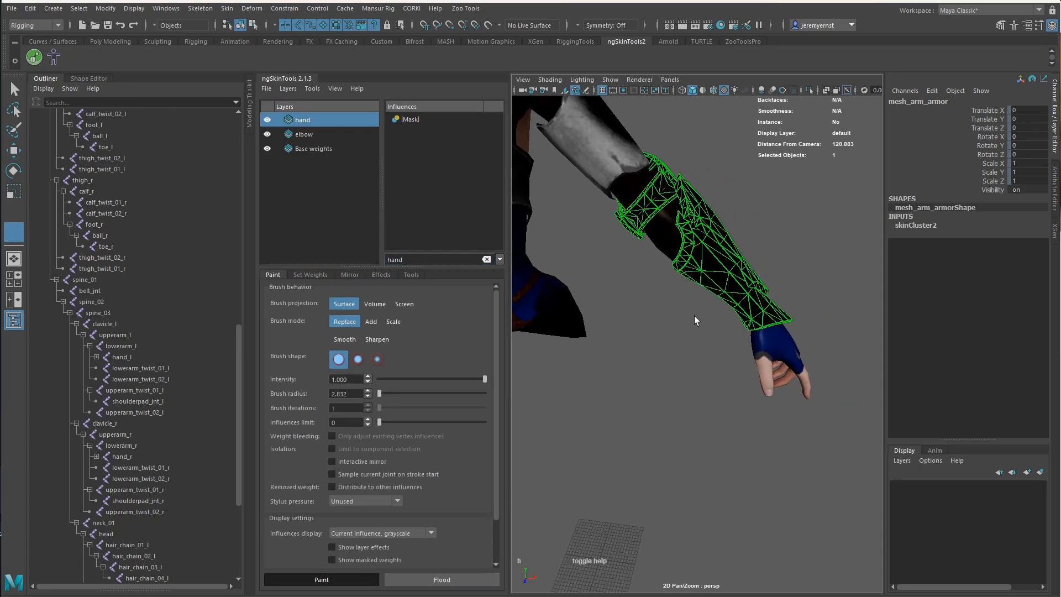
{"action": "key", "text": "w"}
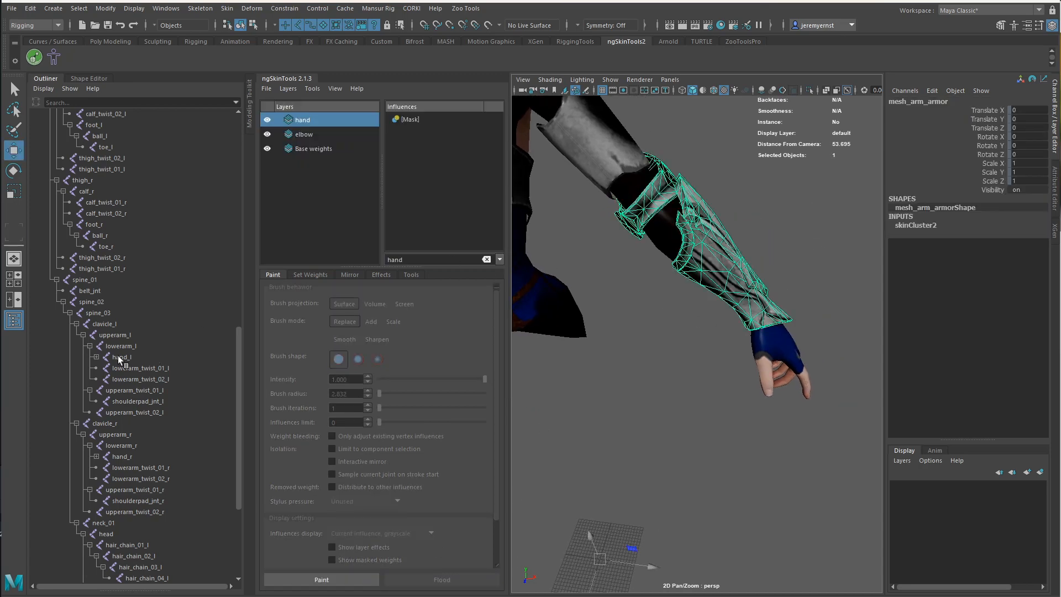
Add the hand_l and hand_r joints as influences of the arm armor, with weights locked and a default weight of 0.000
{"action": "left_click", "coordinate": [121, 357]}
{"action": "left_click", "coordinate": [123, 457], "text": "ctrl"}
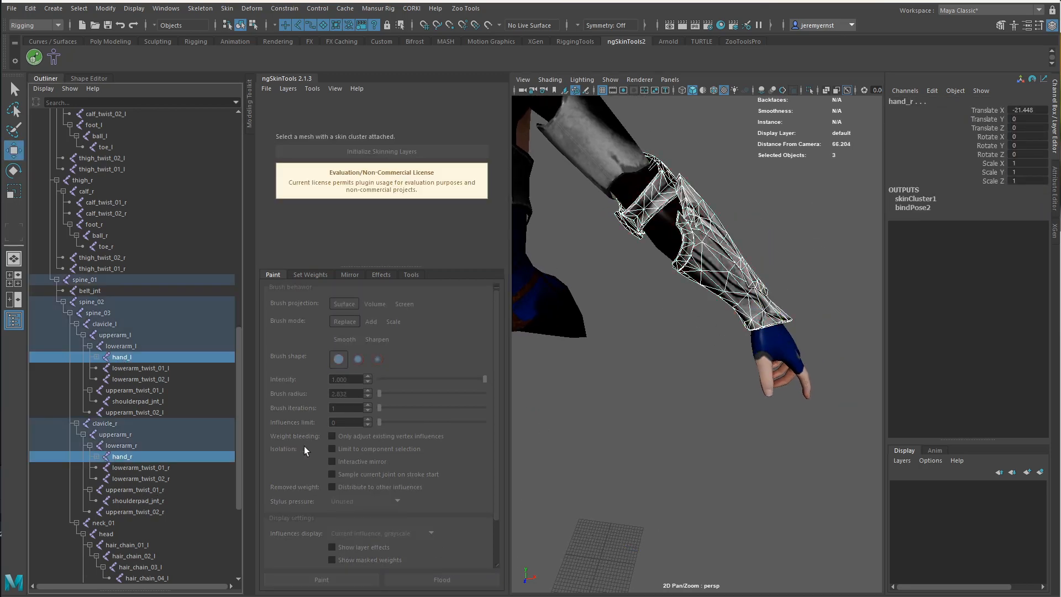
{"action": "left_click", "coordinate": [227, 8]}
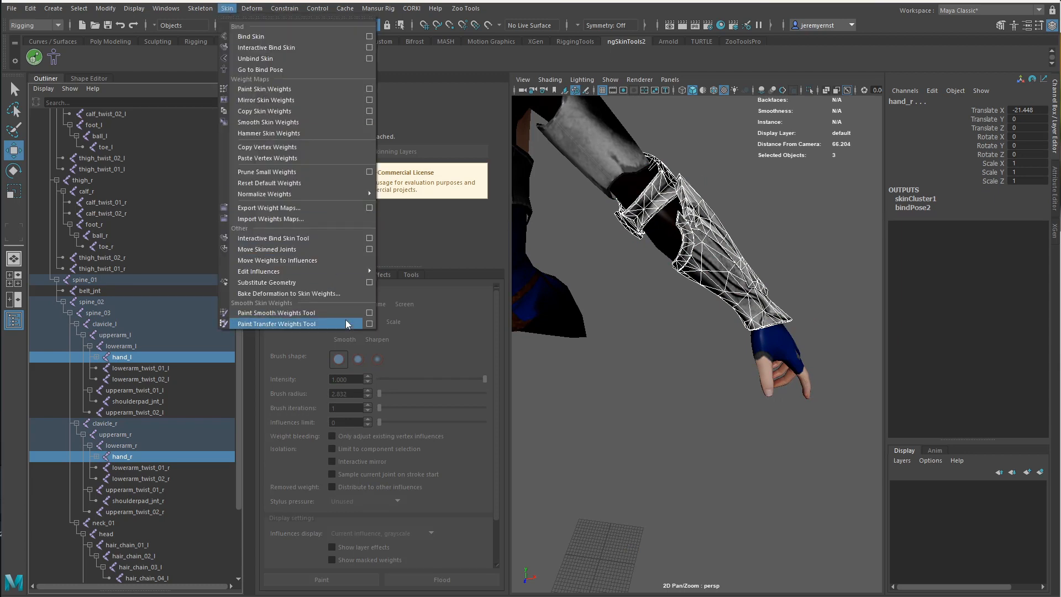
{"action": "mouse_move", "coordinate": [365, 274]}
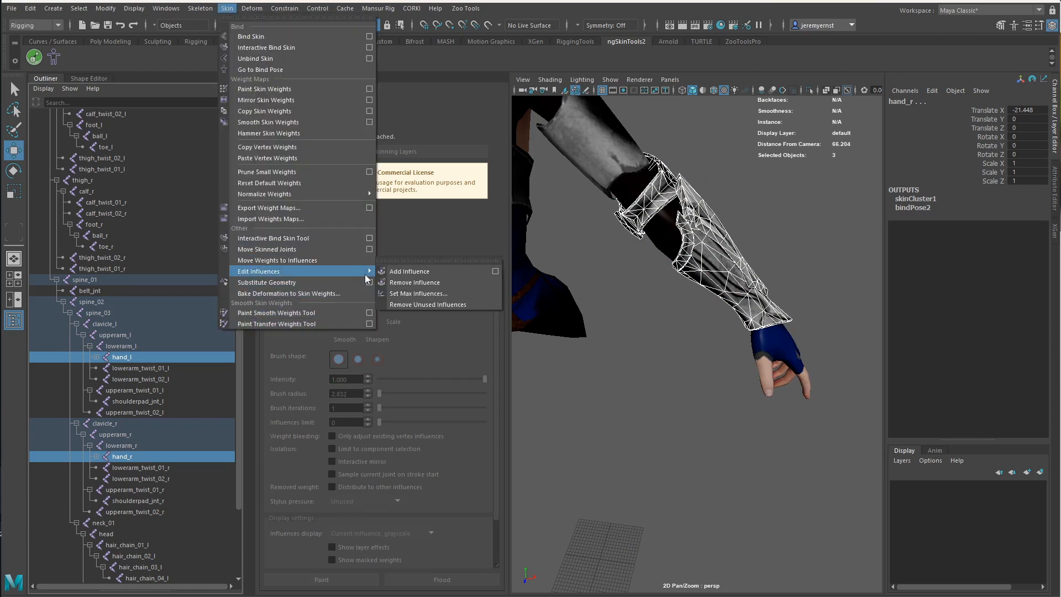
{"action": "left_click", "coordinate": [497, 272]}
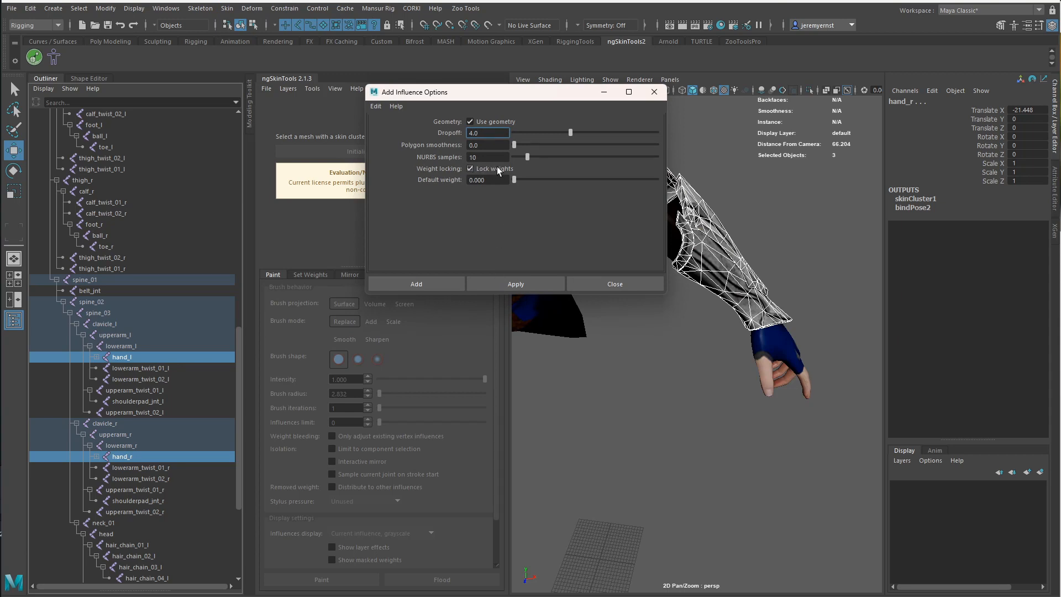
{"action": "left_click", "coordinate": [434, 283]}
Paint hand_l weight onto the left armor's wrist edge in the hand layer, replacing at 1.000 intensity, and smooth it at 0.300
{"action": "left_click", "coordinate": [751, 289]}
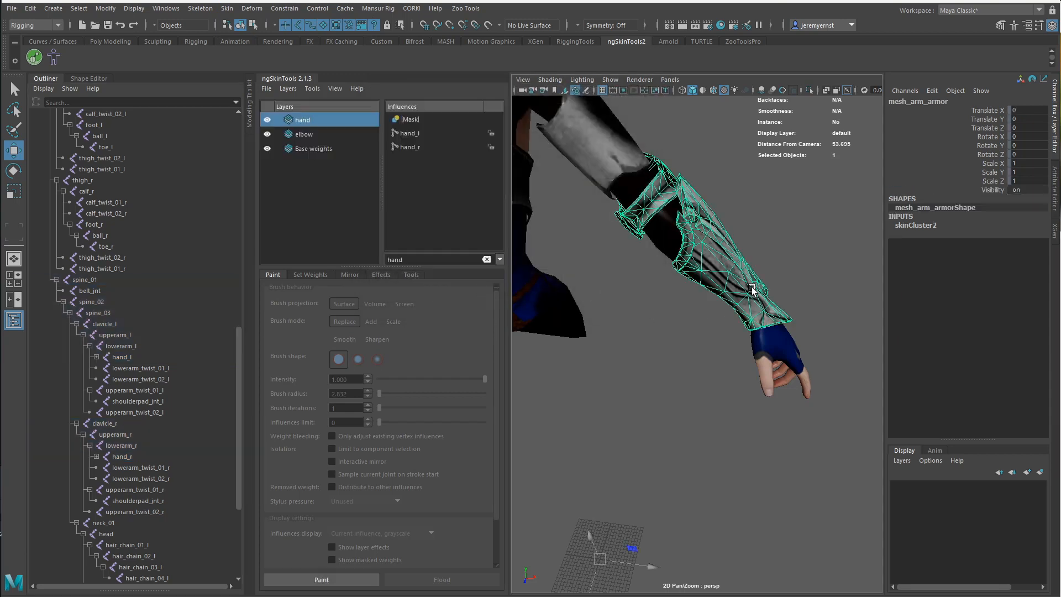
{"action": "left_click", "coordinate": [420, 136]}
{"action": "left_click", "coordinate": [336, 578]}
{"action": "right_click_drag", "start_coordinate": [710, 412], "coordinate": [770, 410], "text": "alt"}
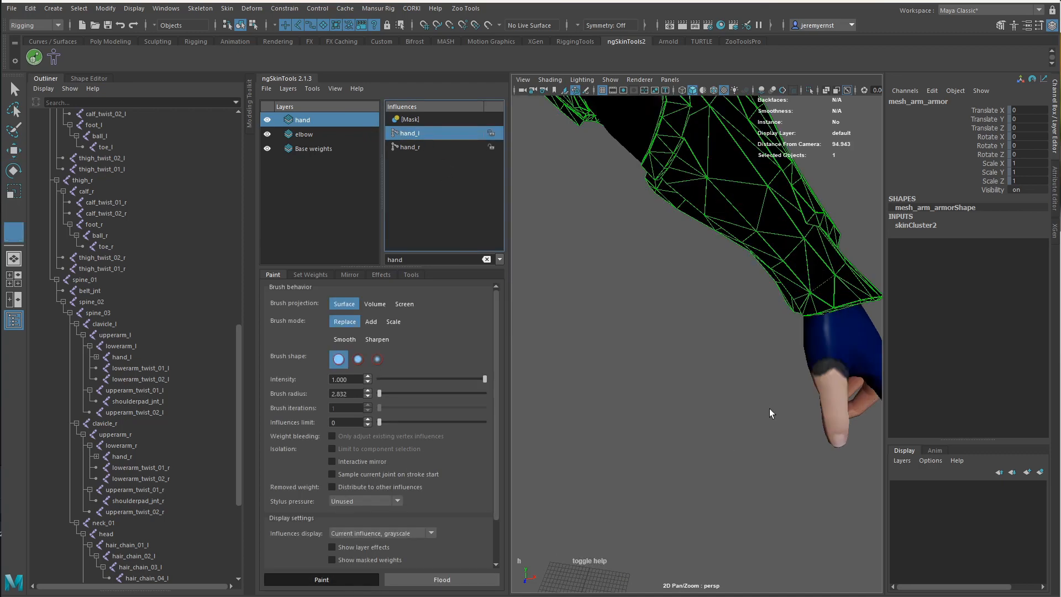
{"action": "mouse_move", "coordinate": [769, 410]}
{"action": "left_mouse_down", "text": "alt"}
{"action": "mouse_move", "coordinate": [748, 379]}
{"action": "mouse_move", "coordinate": [651, 368]}
{"action": "left_mouse_up", "text": "alt"}
{"action": "right_click_drag", "start_coordinate": [651, 368], "coordinate": [817, 382], "text": "alt"}
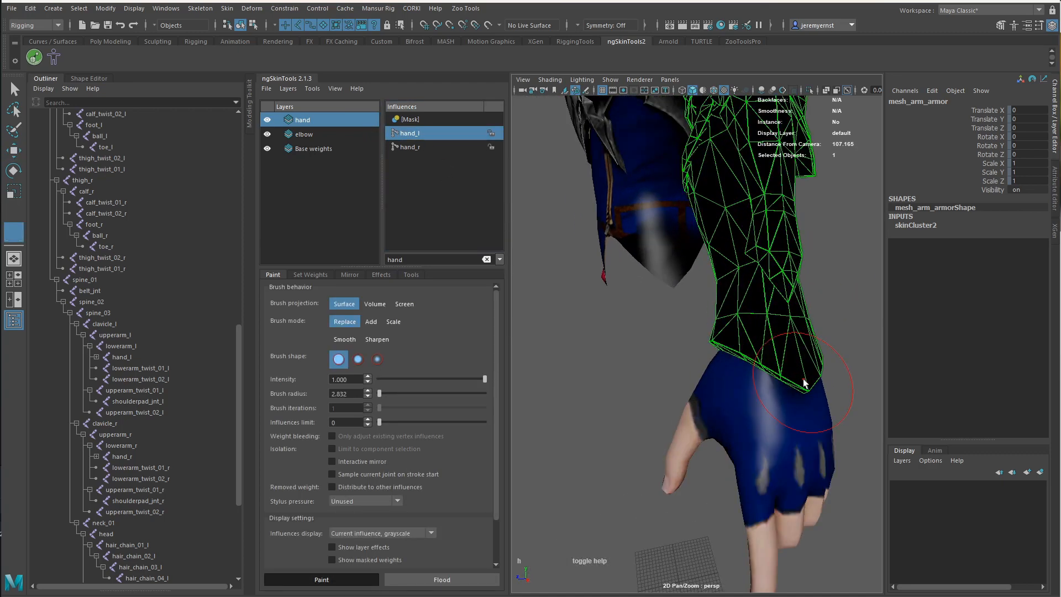
{"action": "left_click_drag", "start_coordinate": [773, 379], "coordinate": [810, 376]}
{"action": "mouse_move", "coordinate": [810, 376]}
{"action": "left_mouse_down", "text": "alt"}
{"action": "mouse_move", "coordinate": [688, 386]}
{"action": "mouse_move", "coordinate": [807, 402]}
{"action": "mouse_move", "coordinate": [760, 332]}
{"action": "left_mouse_up", "text": "alt"}
{"action": "key", "text": "f"}
{"action": "key", "text": "w"}
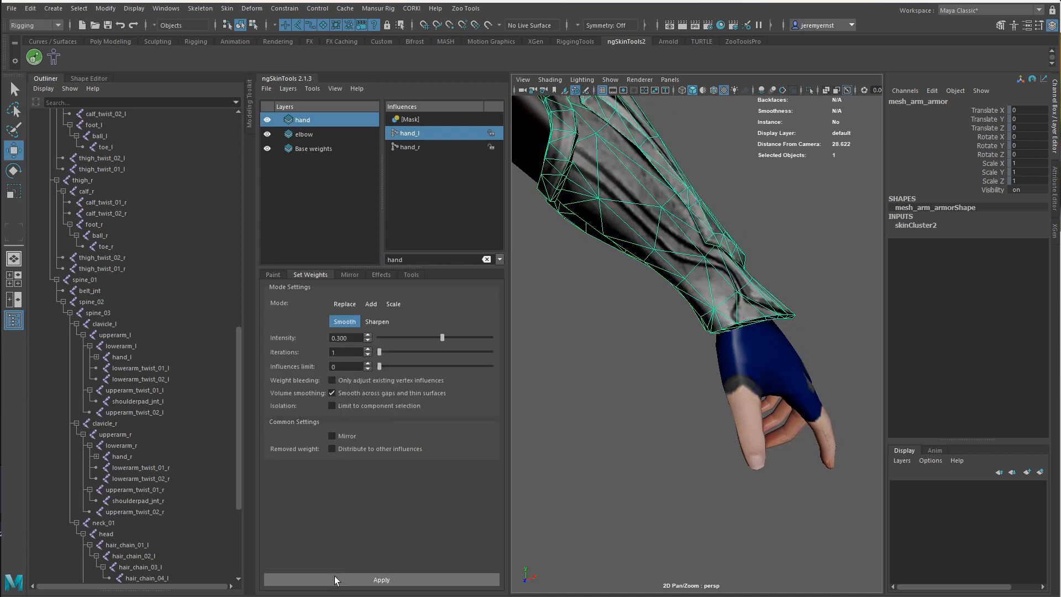
Rotate the hand_l joint to about -57 in Z to test how the wrist edge deforms
{"action": "left_click", "coordinate": [137, 360]}
{"action": "key", "text": "e"}
{"action": "left_click_drag", "start_coordinate": [758, 264], "coordinate": [687, 262]}
{"action": "left_click_drag", "start_coordinate": [663, 313], "coordinate": [629, 291], "text": "alt"}
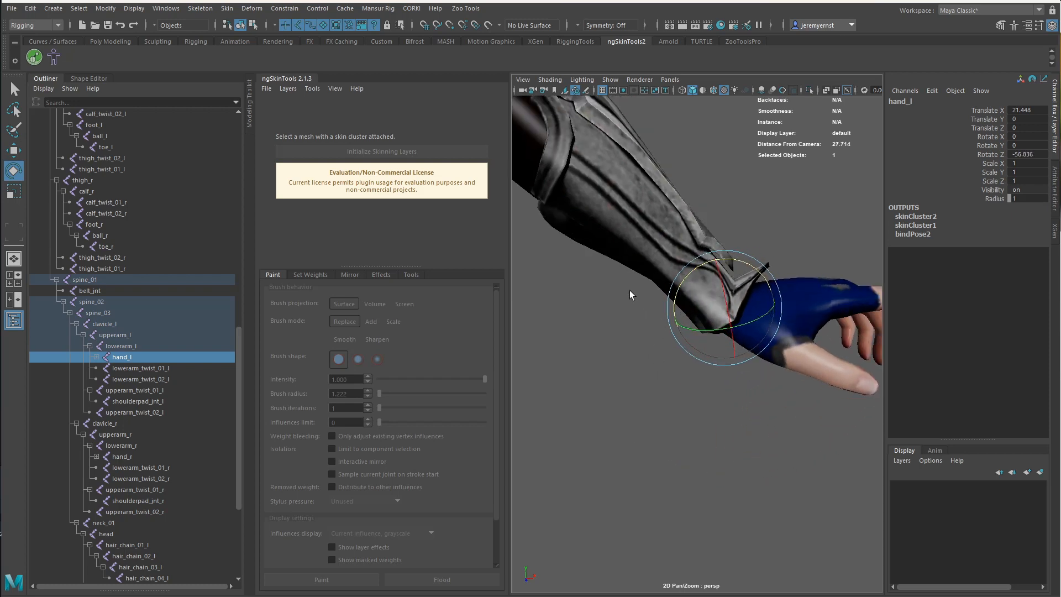
Reselect the arm armor and lower the hand layer's opacity to about 0.69
{"action": "key", "text": "q"}
{"action": "left_click", "coordinate": [626, 261]}
{"action": "left_click", "coordinate": [380, 275]}
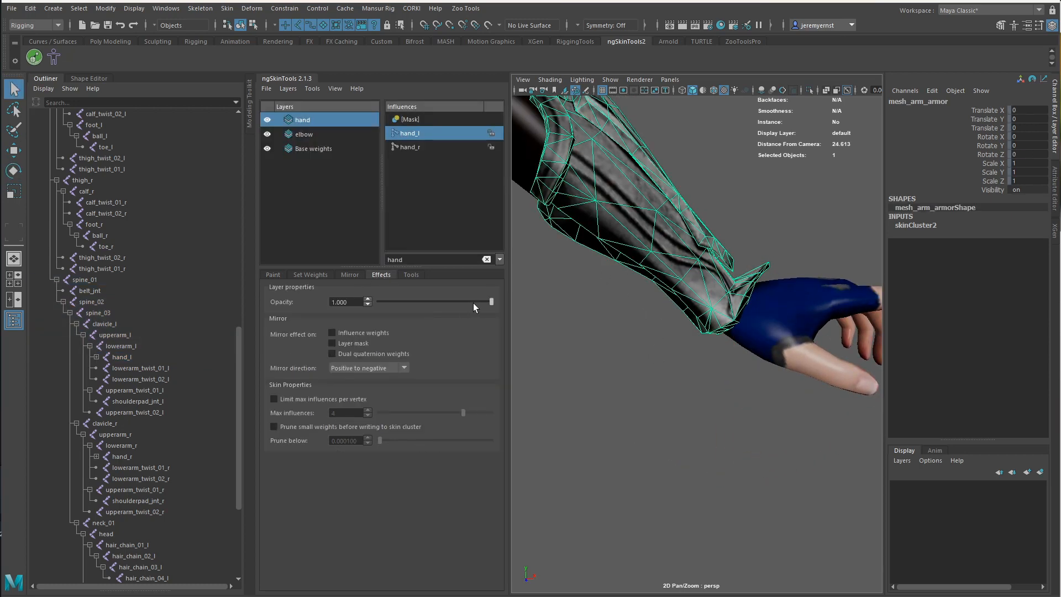
{"action": "left_click_drag", "start_coordinate": [473, 302], "coordinate": [453, 310]}
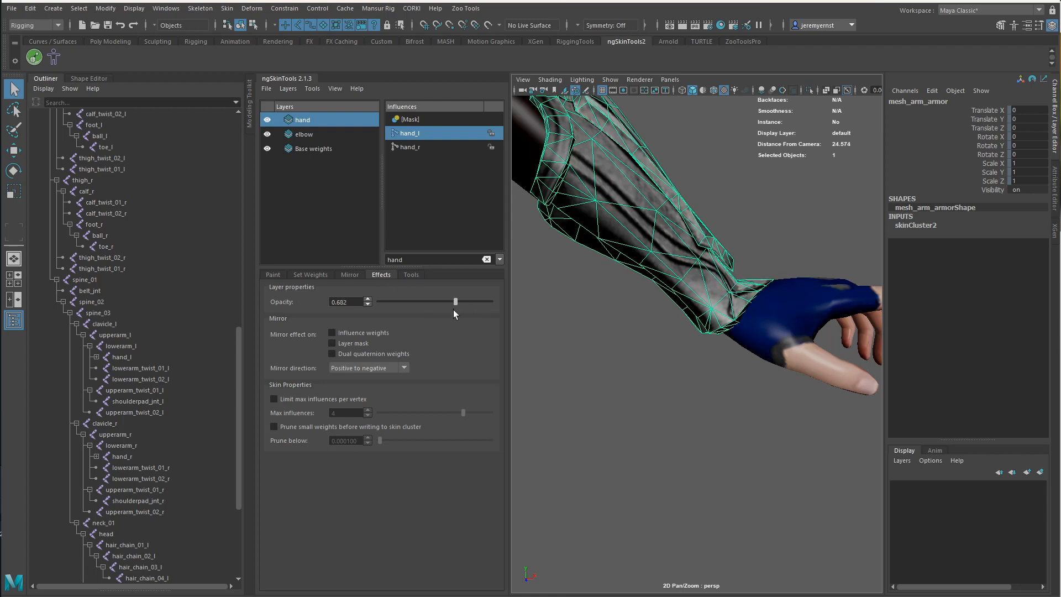
Rotate hand_l the opposite way to check the armor's wrist edge with the hand bent down
{"action": "left_click", "coordinate": [149, 356]}
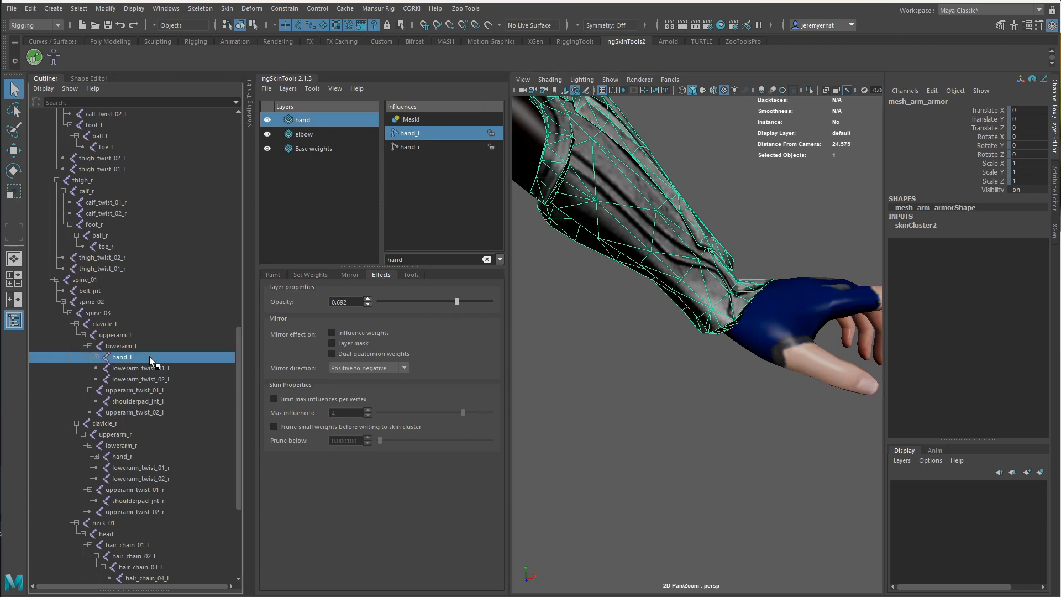
{"action": "key", "text": "e"}
{"action": "left_click_drag", "start_coordinate": [727, 260], "coordinate": [764, 325]}
Inspect the armor's hand_l weights in paint mode and wireframe, and smooth them at 0.300 intensity with one iteration
{"action": "left_click", "coordinate": [616, 276]}
{"action": "left_click", "coordinate": [616, 276]}
{"action": "left_click", "coordinate": [273, 274]}
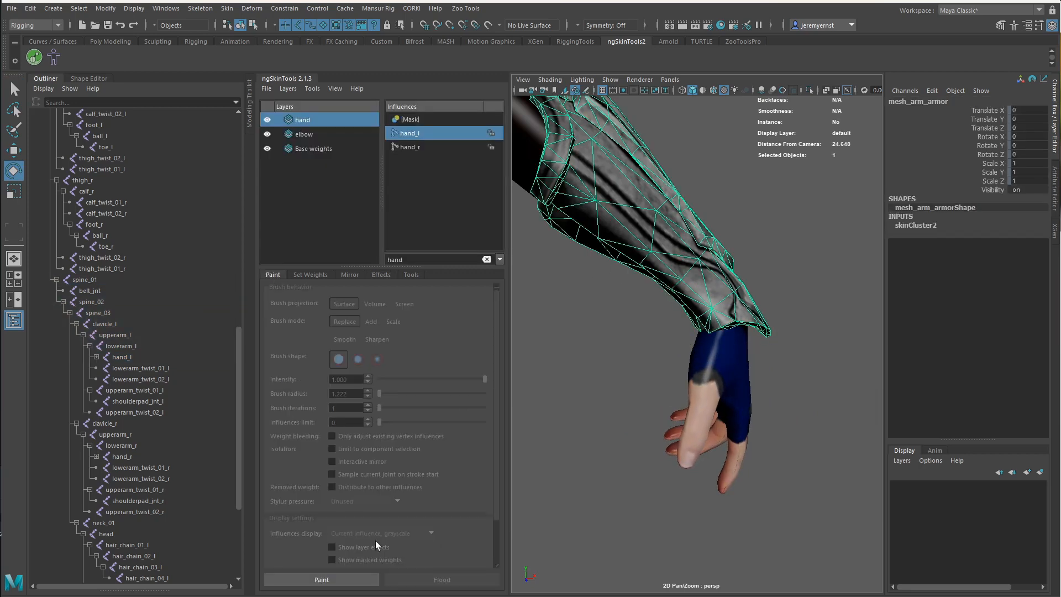
{"action": "left_click", "coordinate": [322, 579]}
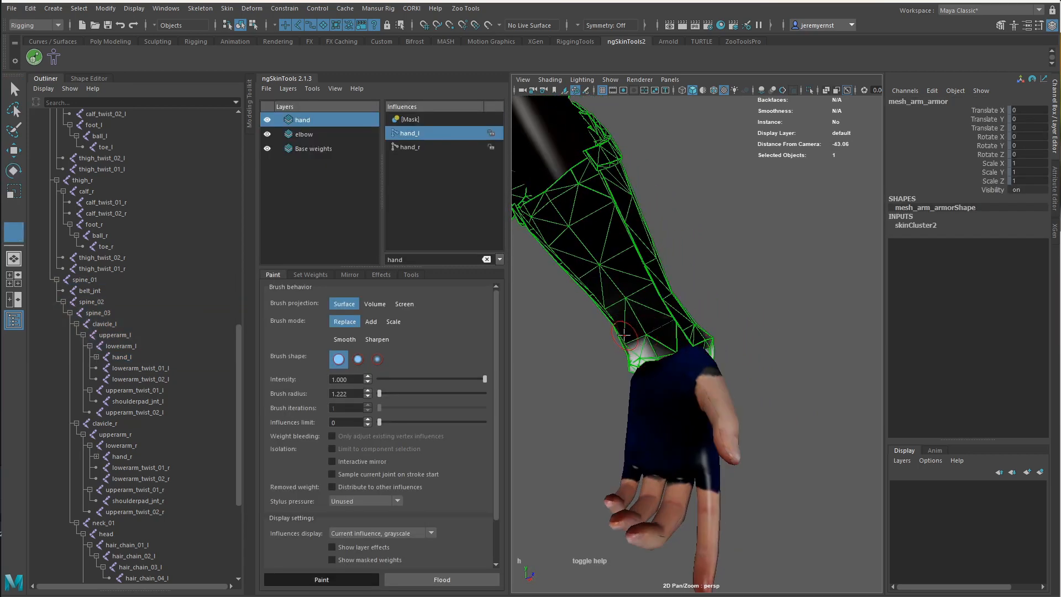
{"action": "mouse_move", "coordinate": [628, 335]}
{"action": "left_mouse_down", "text": "alt"}
{"action": "mouse_move", "coordinate": [644, 353]}
{"action": "mouse_move", "coordinate": [613, 330]}
{"action": "mouse_move", "coordinate": [722, 372]}
{"action": "mouse_move", "coordinate": [748, 343]}
{"action": "mouse_move", "coordinate": [857, 365]}
{"action": "mouse_move", "coordinate": [658, 325]}
{"action": "mouse_move", "coordinate": [629, 334]}
{"action": "mouse_move", "coordinate": [653, 372]}
{"action": "mouse_move", "coordinate": [688, 344]}
{"action": "mouse_move", "coordinate": [542, 414]}
{"action": "mouse_move", "coordinate": [736, 324]}
{"action": "mouse_move", "coordinate": [761, 365]}
{"action": "mouse_move", "coordinate": [756, 327]}
{"action": "mouse_move", "coordinate": [707, 342]}
{"action": "mouse_move", "coordinate": [861, 351]}
{"action": "mouse_move", "coordinate": [821, 346]}
{"action": "left_mouse_up", "text": "alt"}
{"action": "key", "text": "4"}
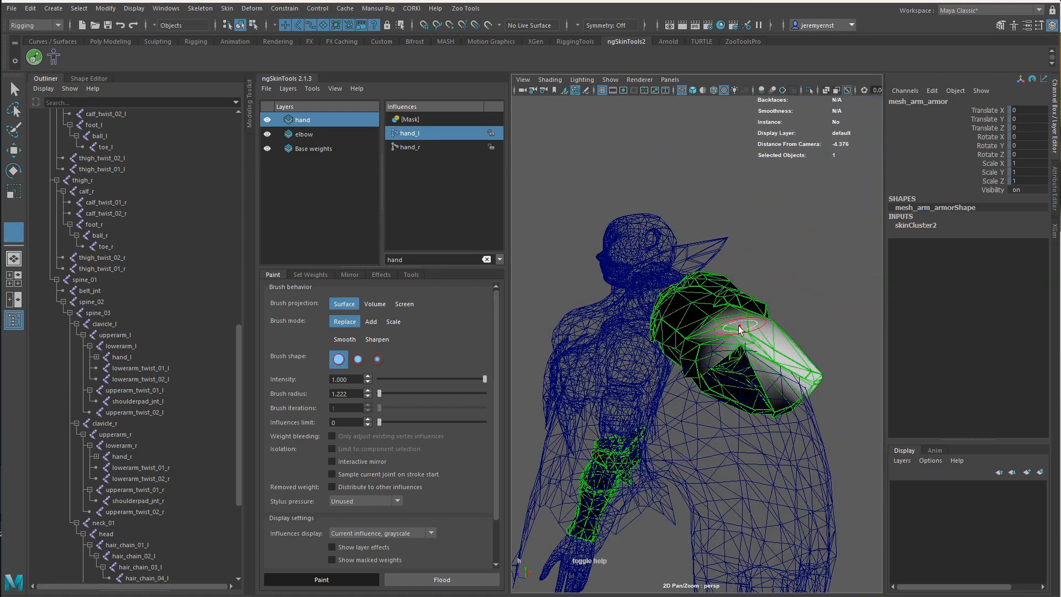
{"action": "left_click", "coordinate": [310, 275]}
{"action": "left_click", "coordinate": [381, 580]}
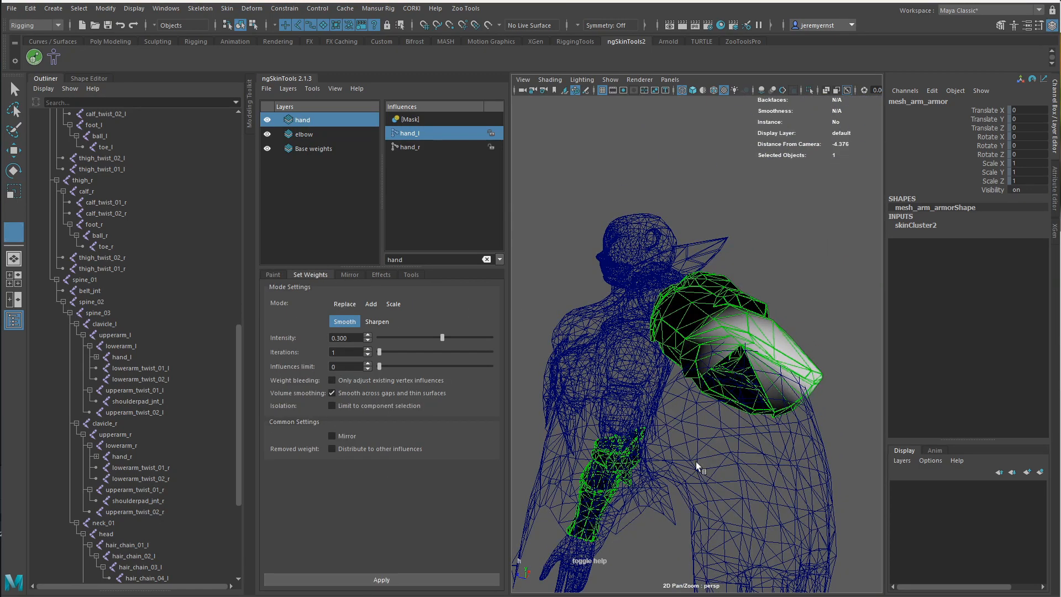
Return to textured display outside paint mode and rotate hand_l upward to check the smoothed wrist
{"action": "mouse_move", "coordinate": [737, 451]}
{"action": "left_mouse_down", "text": "alt"}
{"action": "mouse_move", "coordinate": [748, 422]}
{"action": "mouse_move", "coordinate": [623, 414]}
{"action": "mouse_move", "coordinate": [585, 385]}
{"action": "mouse_move", "coordinate": [818, 417]}
{"action": "mouse_move", "coordinate": [856, 449]}
{"action": "left_mouse_up", "text": "alt"}
{"action": "key", "text": "w"}
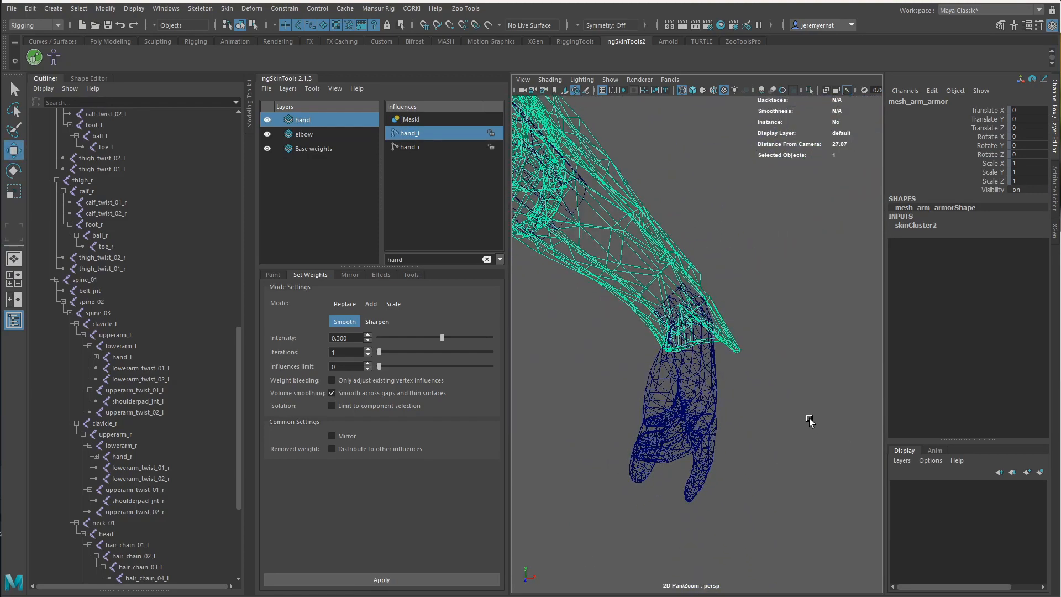
{"action": "key", "text": "6"}
{"action": "left_click", "coordinate": [807, 413]}
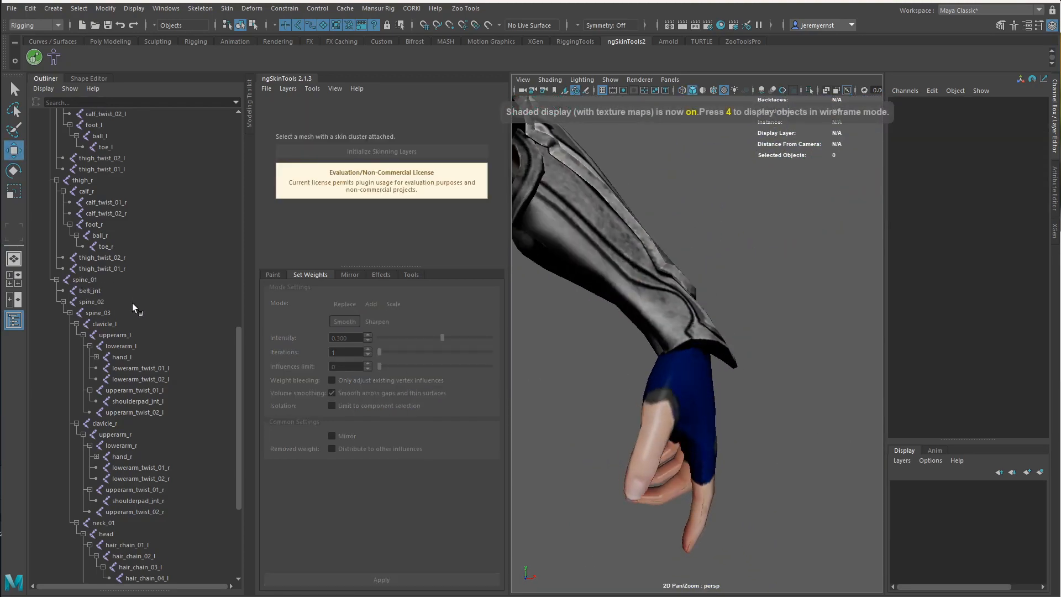
{"action": "left_click", "coordinate": [128, 360]}
{"action": "key", "text": "e"}
{"action": "left_click_drag", "start_coordinate": [718, 287], "coordinate": [616, 280], "text": "alt"}
Set the hand layer's opacity to 1.000 and paint extra hand_l weight along the armor's wrist edge in Add mode at 0.100 intensity
{"action": "left_click", "coordinate": [584, 280]}
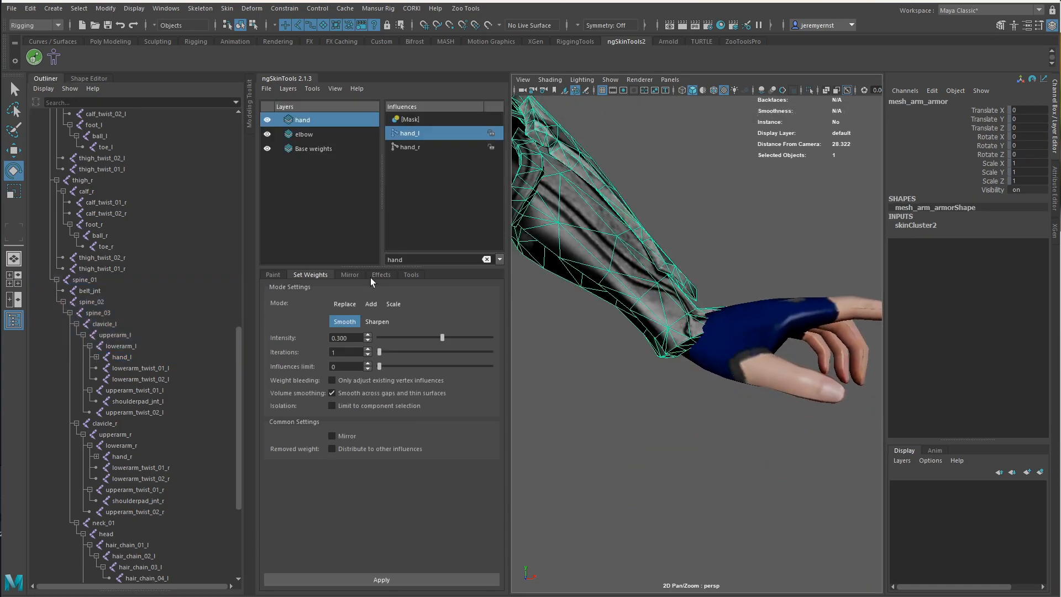
{"action": "left_click", "coordinate": [387, 275]}
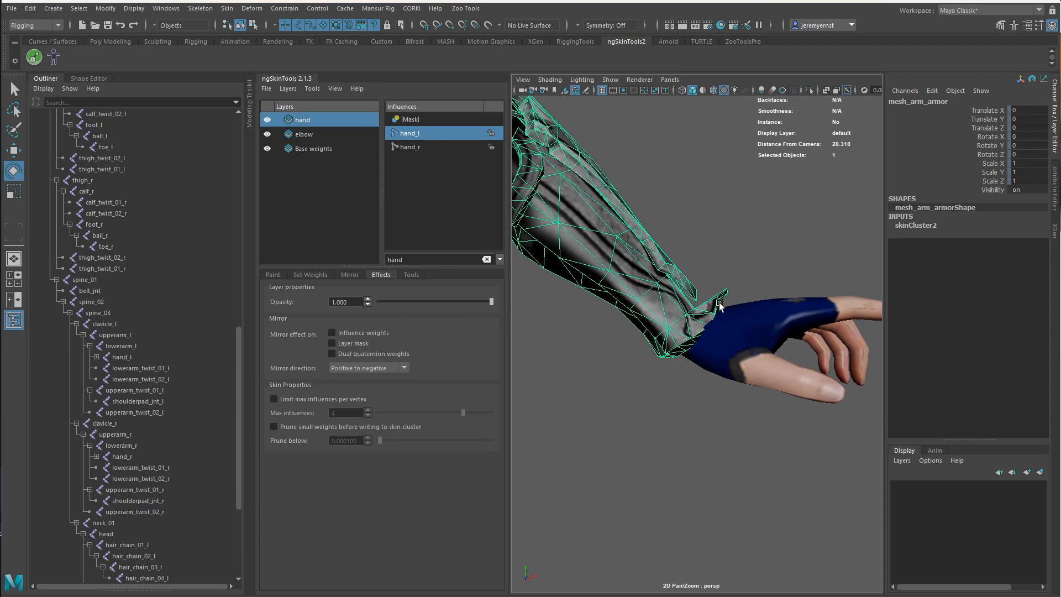
{"action": "left_click", "coordinate": [272, 275]}
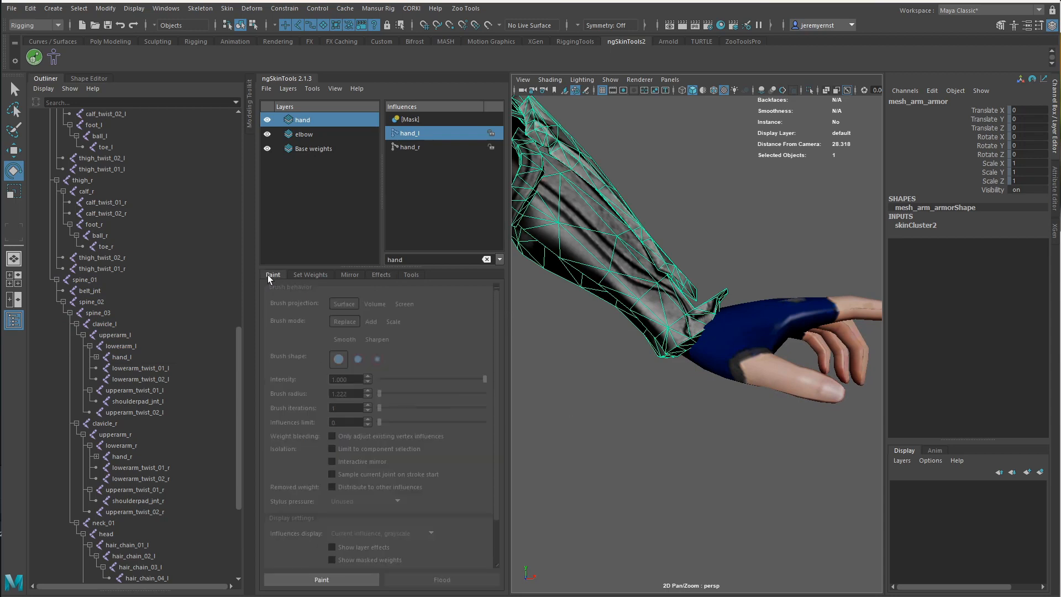
{"action": "left_click", "coordinate": [350, 577]}
{"action": "scroll", "coordinate": [742, 347], "scroll_direction": "up", "scroll_amount": 5}
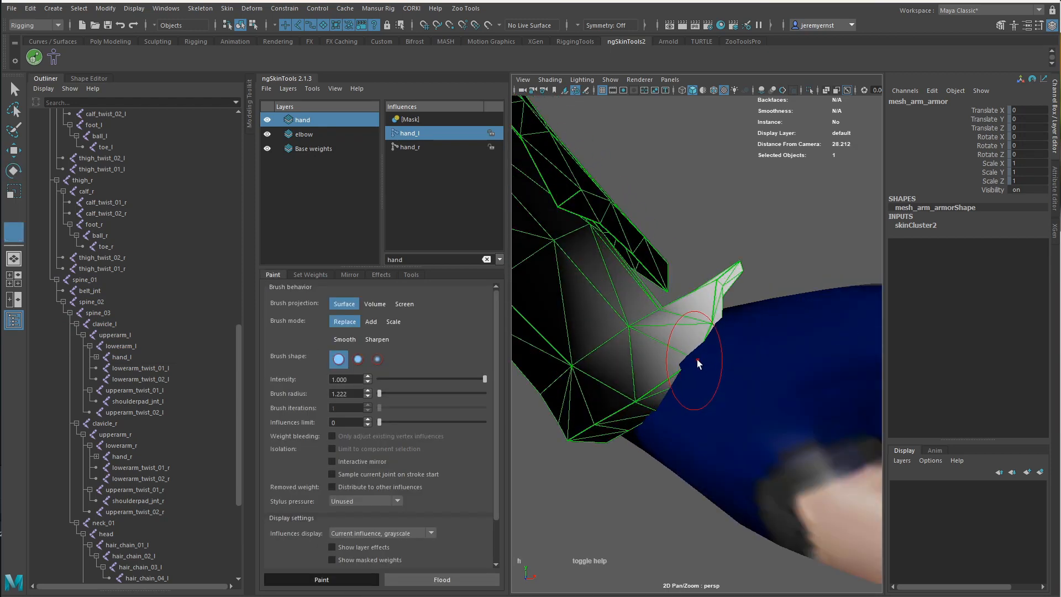
{"action": "scroll", "coordinate": [747, 348], "scroll_direction": "up", "scroll_amount": 2}
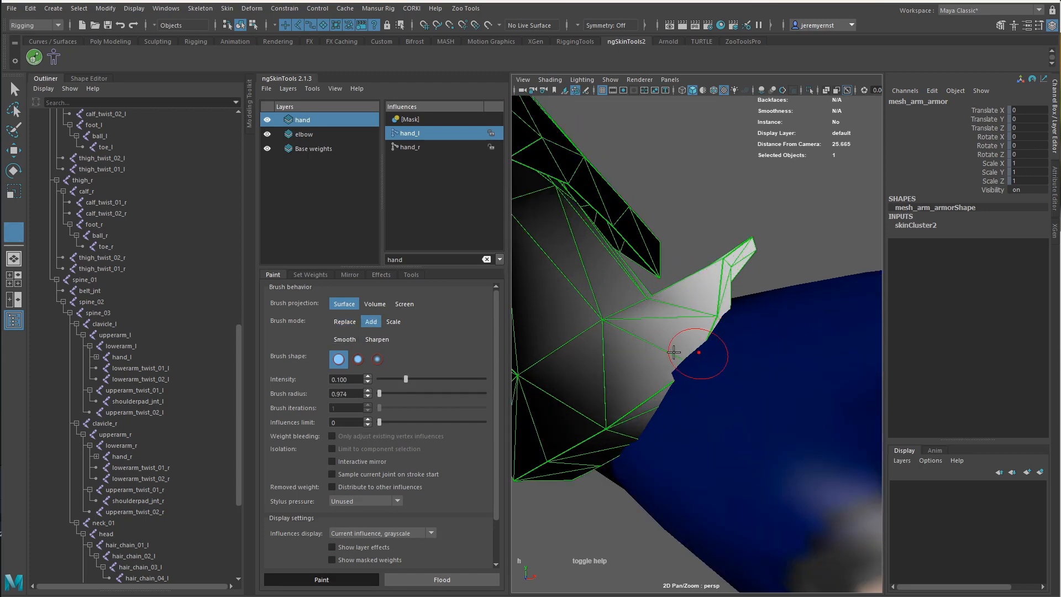
{"action": "key", "text": "4"}
{"action": "left_click_drag", "start_coordinate": [719, 371], "coordinate": [701, 372], "text": "alt"}
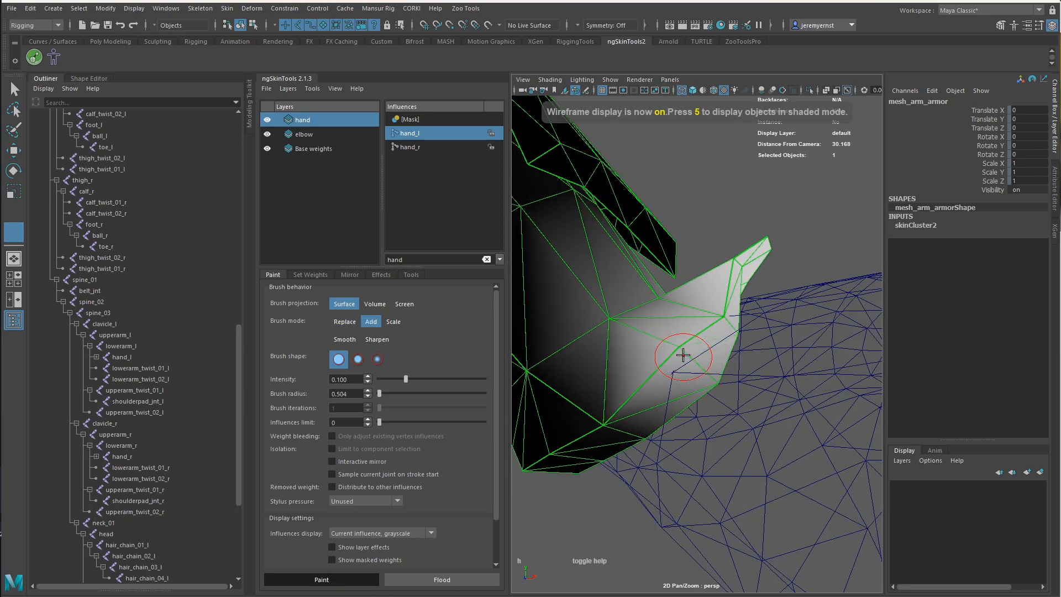
{"action": "left_click", "coordinate": [717, 317]}
{"action": "left_click_drag", "start_coordinate": [692, 320], "coordinate": [746, 327]}
{"action": "left_click", "coordinate": [760, 329]}
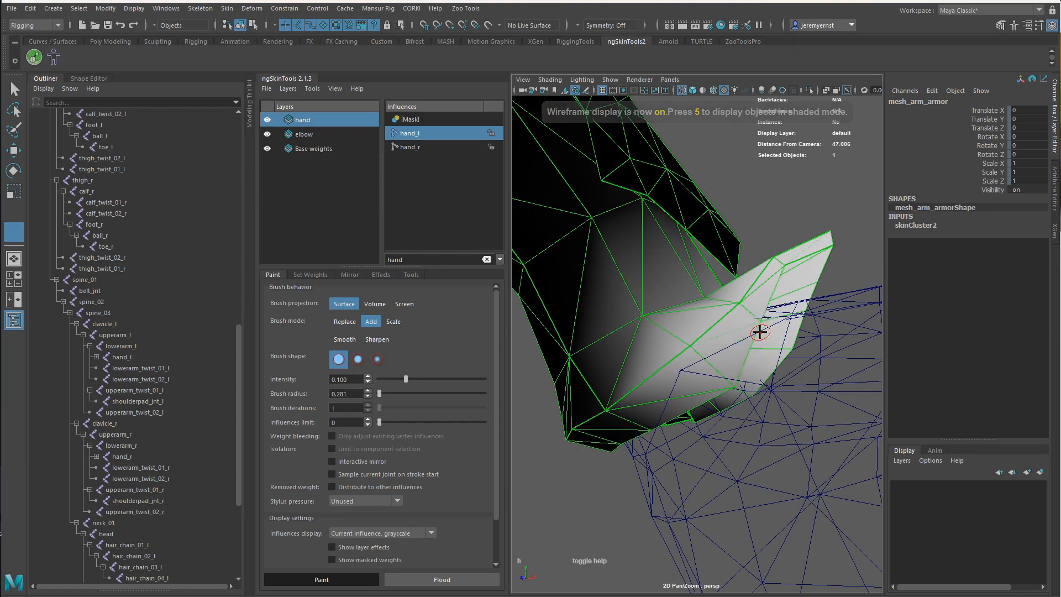
{"action": "left_click", "coordinate": [727, 376]}
{"action": "left_click_drag", "start_coordinate": [728, 380], "coordinate": [782, 331], "text": "alt"}
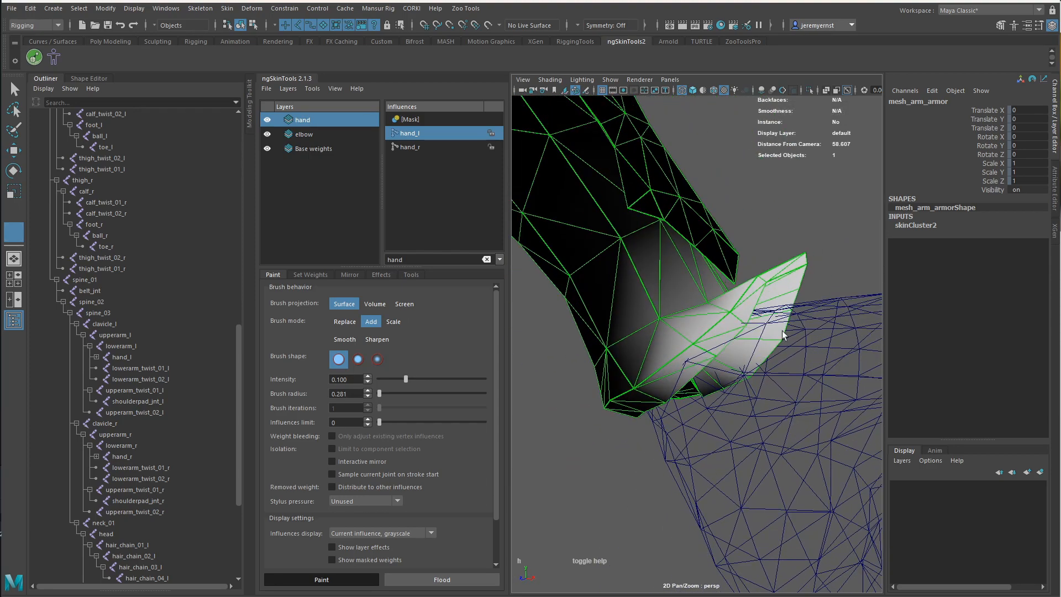
Add more hand_l weight to the wrist edge nearest the glove with a 0.281 brush radius, checking it from several sides
{"action": "left_click_drag", "start_coordinate": [825, 370], "coordinate": [680, 360], "text": "alt"}
{"action": "mouse_move", "coordinate": [703, 424]}
{"action": "left_mouse_down", "text": "alt"}
{"action": "mouse_move", "coordinate": [945, 440]}
{"action": "mouse_move", "coordinate": [941, 422]}
{"action": "mouse_move", "coordinate": [906, 406]}
{"action": "left_mouse_up", "text": "alt"}
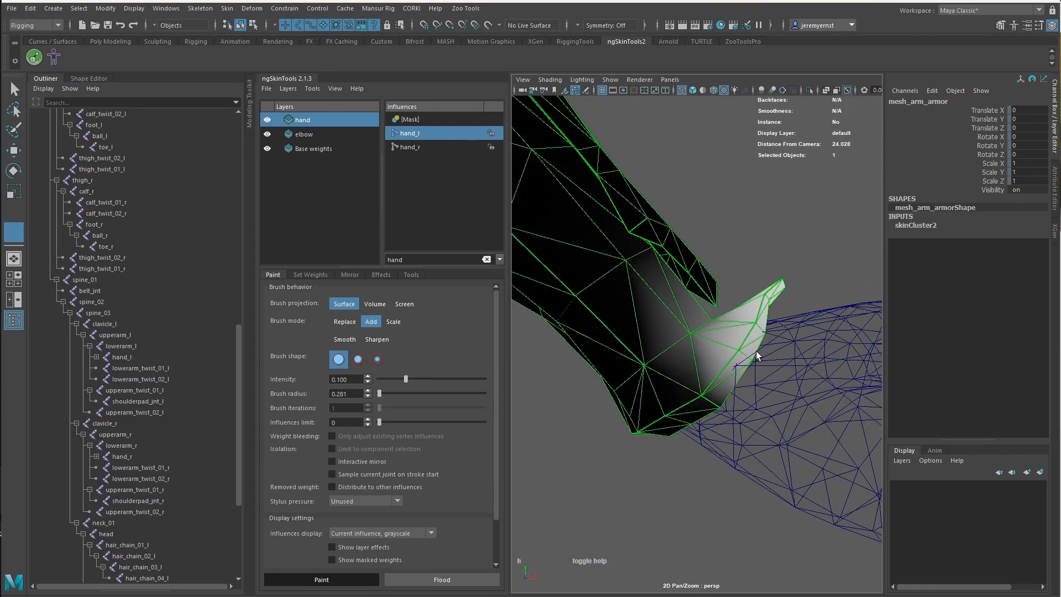
{"action": "mouse_move", "coordinate": [756, 350]}
{"action": "left_mouse_down"}
{"action": "mouse_move", "coordinate": [744, 362]}
{"action": "mouse_move", "coordinate": [770, 354]}
{"action": "left_mouse_up"}
{"action": "left_click_drag", "start_coordinate": [752, 349], "coordinate": [737, 343]}
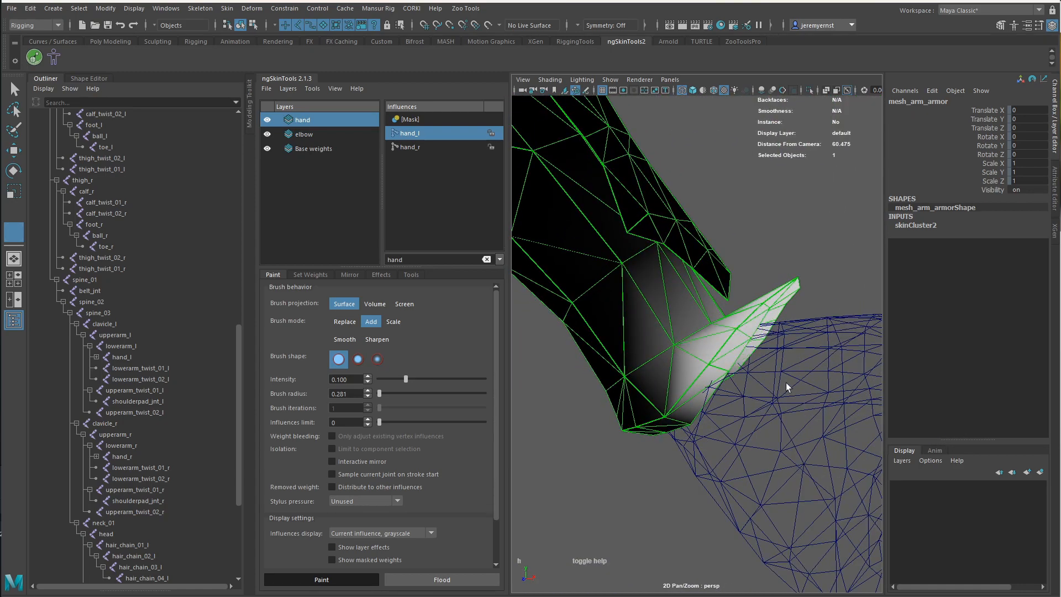
{"action": "left_click_drag", "start_coordinate": [785, 382], "coordinate": [549, 412], "text": "alt"}
{"action": "left_click_drag", "start_coordinate": [699, 423], "coordinate": [689, 405], "text": "alt"}
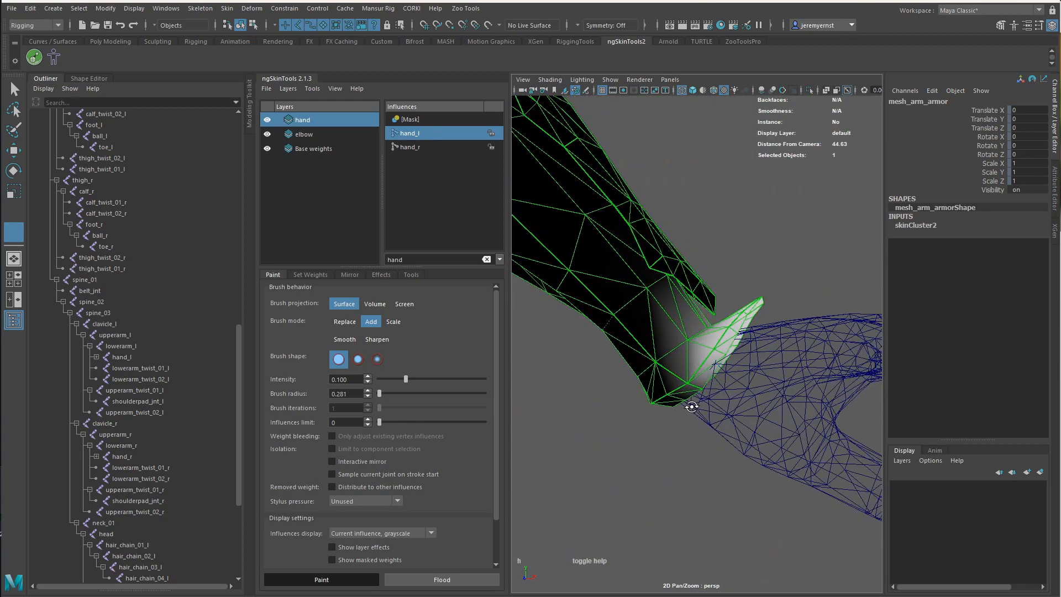
Leave paint mode, restore the textured display and lower the hand layer's opacity to 0.711
{"action": "key", "text": "w"}
{"action": "key", "text": "6"}
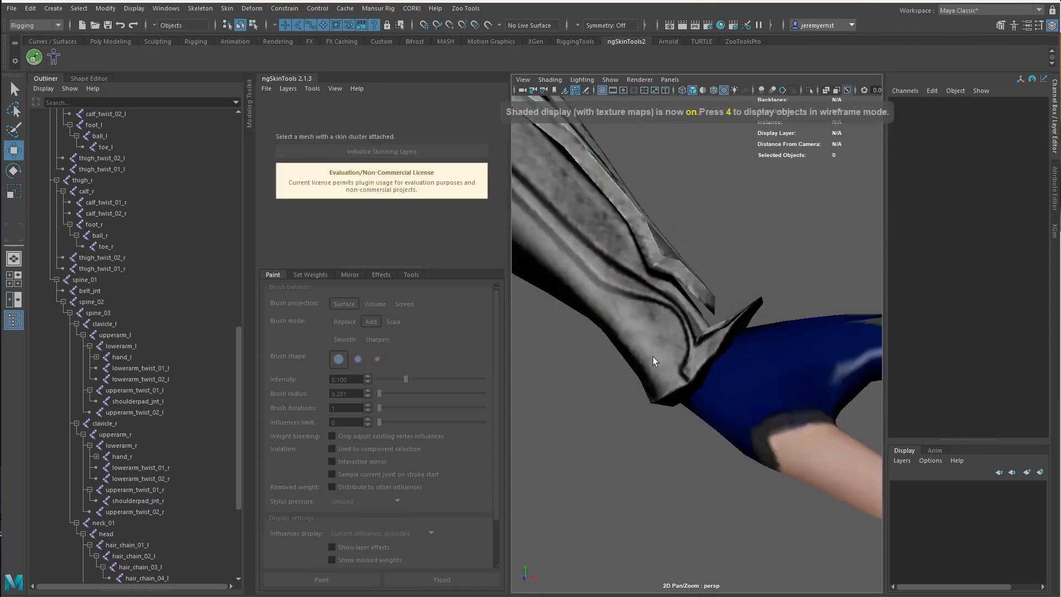
{"action": "left_click", "coordinate": [382, 274]}
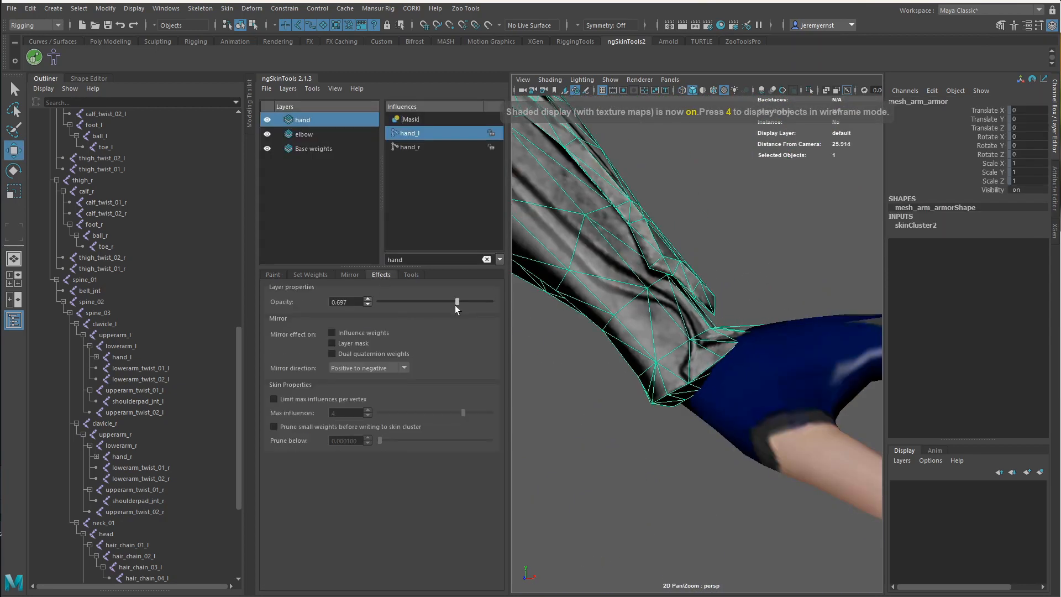
{"action": "left_click", "coordinate": [827, 273]}
Rotate hand_l and examine the wrist deformation against the glove and the whole arm
{"action": "right_click_drag", "start_coordinate": [827, 273], "coordinate": [749, 407], "text": "alt"}
{"action": "left_click_drag", "start_coordinate": [781, 401], "coordinate": [454, 408], "text": "alt"}
{"action": "left_click", "coordinate": [132, 356]}
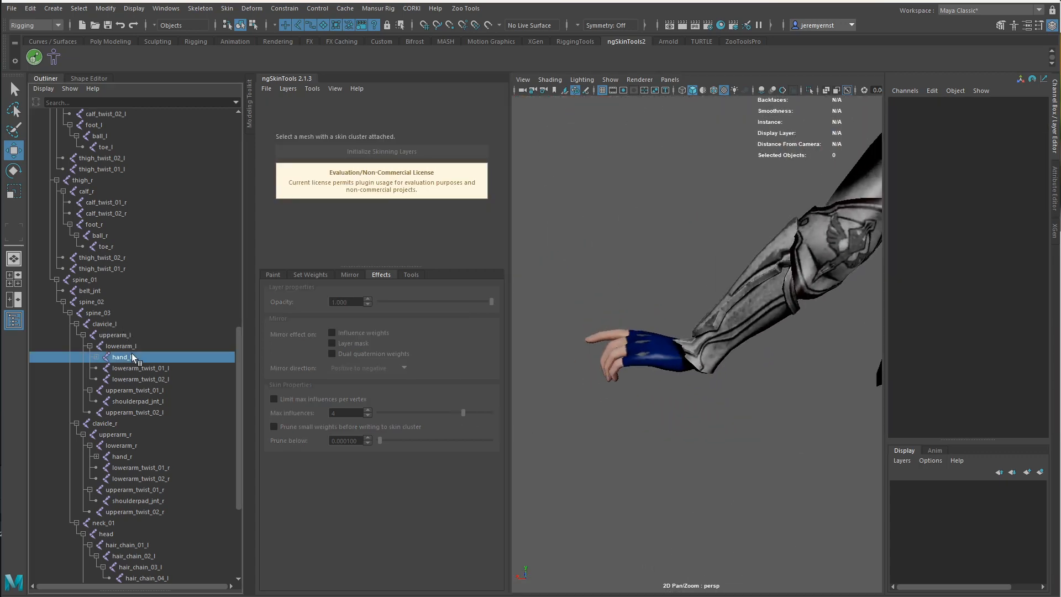
{"action": "key", "text": "e"}
{"action": "left_click_drag", "start_coordinate": [696, 313], "coordinate": [723, 284]}
{"action": "left_click", "coordinate": [832, 287]}
{"action": "right_click_drag", "start_coordinate": [829, 289], "coordinate": [681, 379], "text": "alt"}
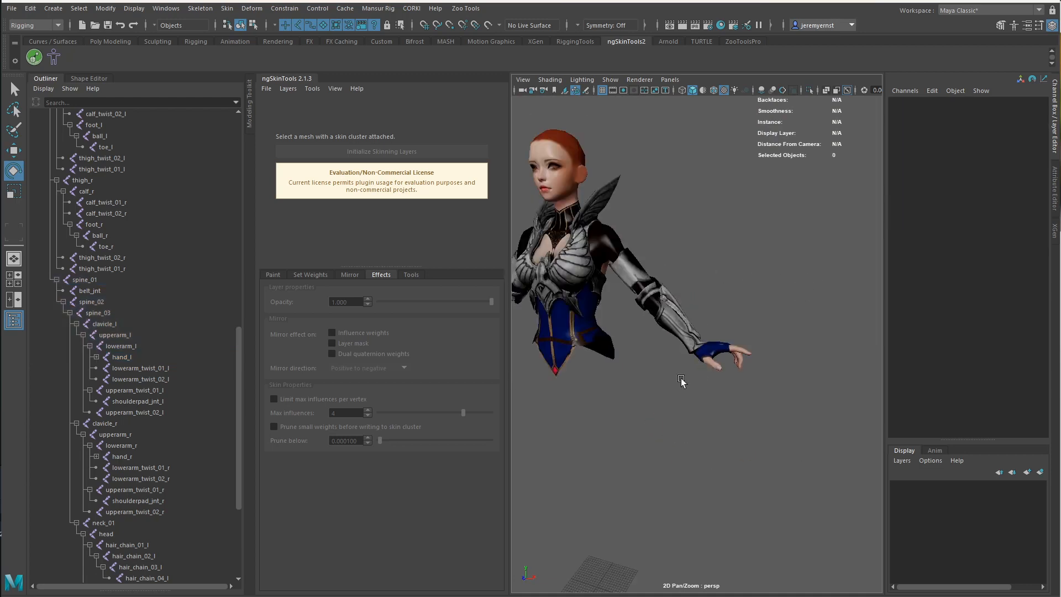
{"action": "mouse_move", "coordinate": [681, 380]}
{"action": "left_mouse_down", "text": "alt"}
{"action": "mouse_move", "coordinate": [734, 367]}
{"action": "mouse_move", "coordinate": [697, 382]}
{"action": "left_mouse_up", "text": "alt"}
Reselect the arm armor and return the character to its bind pose
{"action": "left_click", "coordinate": [673, 314]}
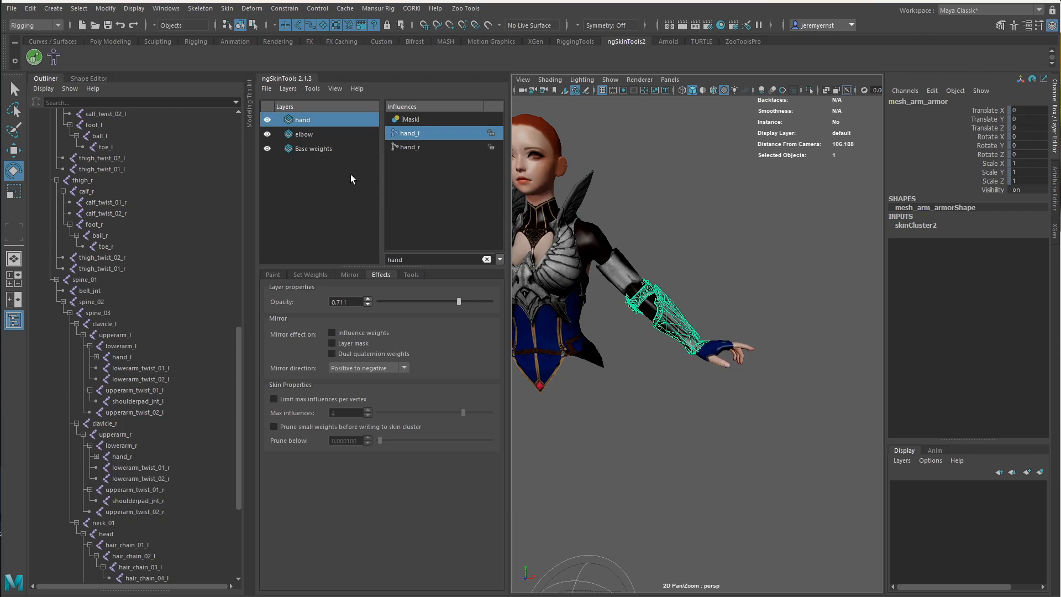
{"action": "left_click", "coordinate": [55, 58]}
{"action": "right_click_drag", "start_coordinate": [720, 281], "coordinate": [667, 382], "text": "alt"}
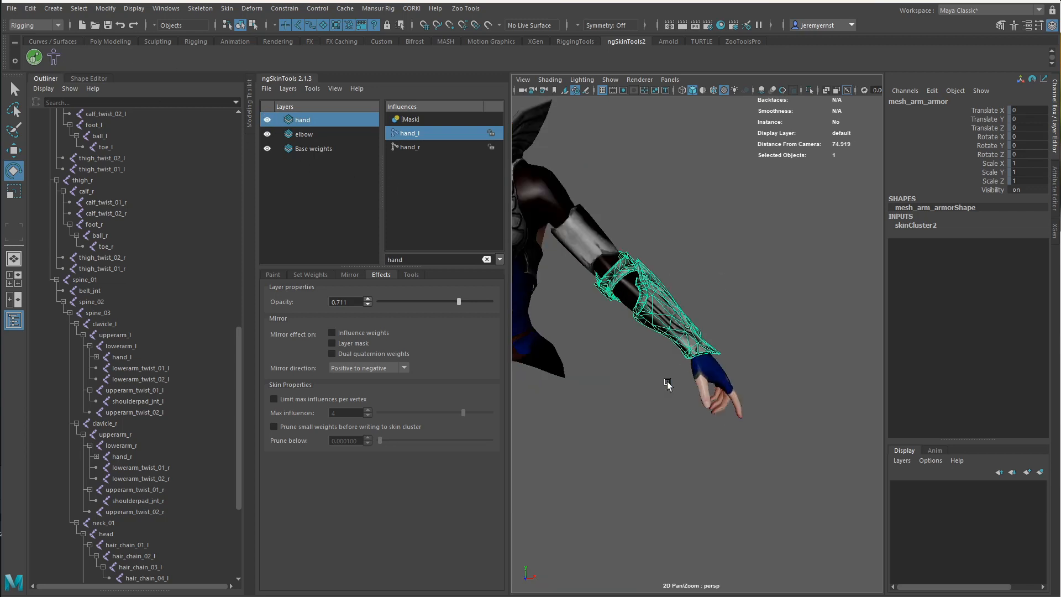
Mirror the arm armor's skin weights across X from positive to negative, layer by layer from Base weights up to hand
{"action": "middle_click_drag", "start_coordinate": [668, 382], "coordinate": [775, 373], "text": "alt"}
{"action": "left_click", "coordinate": [318, 154]}
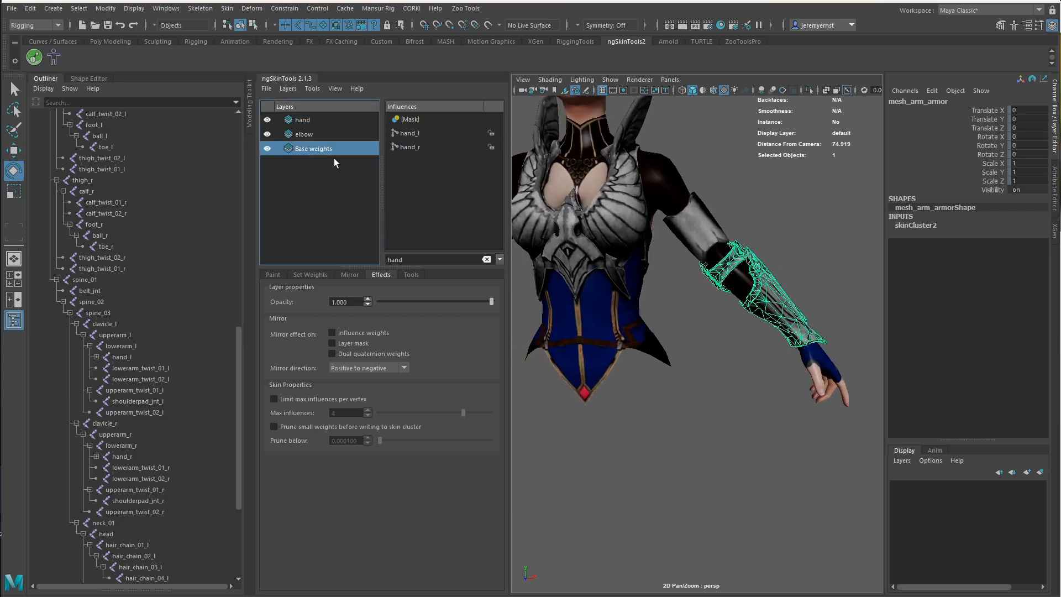
{"action": "left_click", "coordinate": [350, 274]}
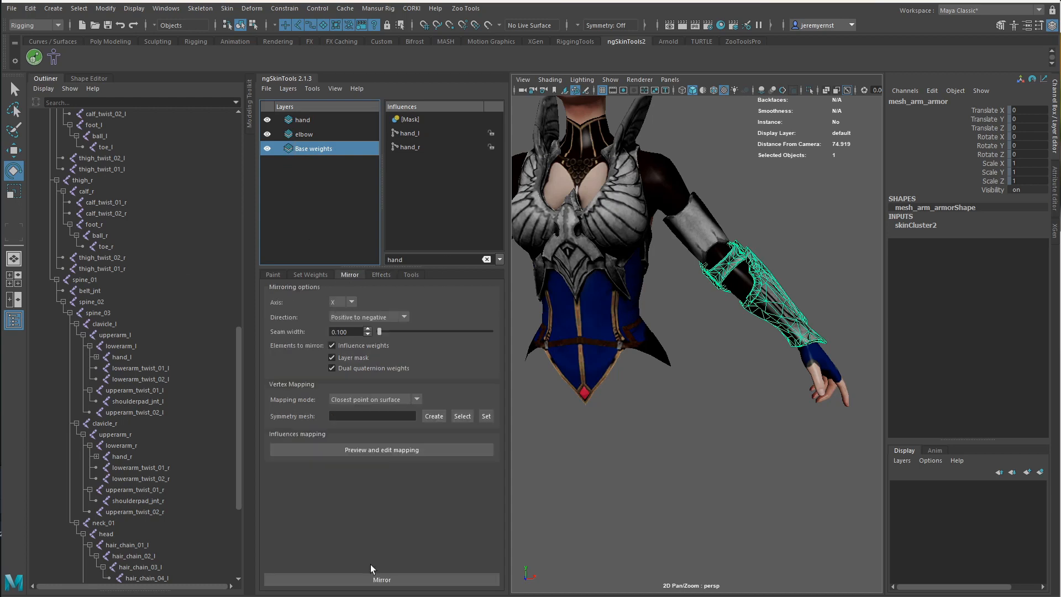
{"action": "left_click", "coordinate": [384, 581]}
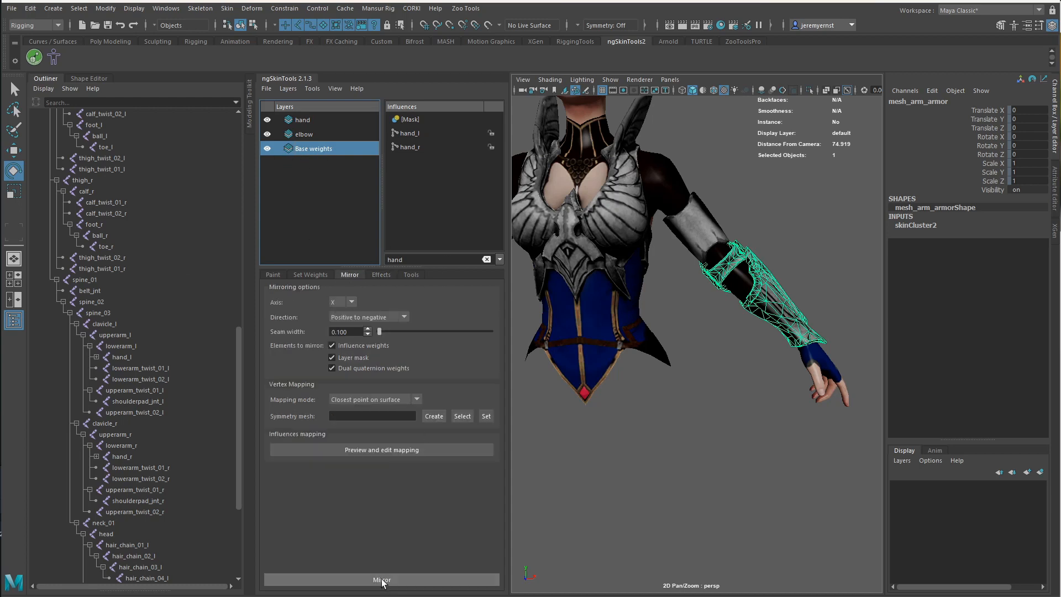
{"action": "left_click", "coordinate": [309, 136]}
{"action": "left_click", "coordinate": [322, 121]}
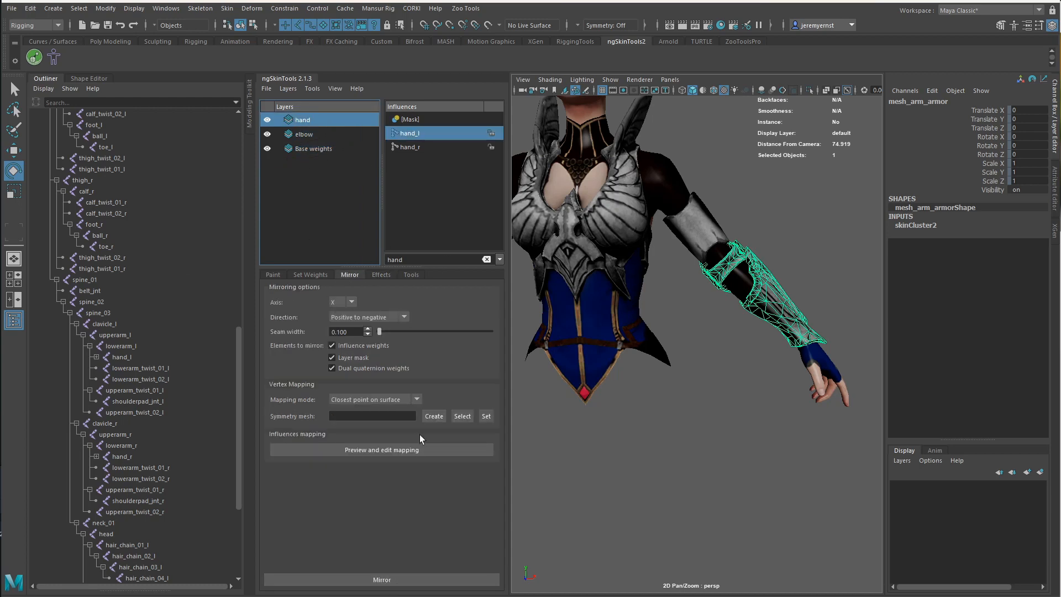
{"action": "left_click", "coordinate": [379, 579]}
Rotate lowerarm_r to examine the mirrored armor deformation at the elbow, undo the rotation and clear the selection
{"action": "left_click", "coordinate": [124, 446]}
{"action": "key", "text": "f"}
{"action": "left_click_drag", "start_coordinate": [697, 411], "coordinate": [776, 303], "text": "alt"}
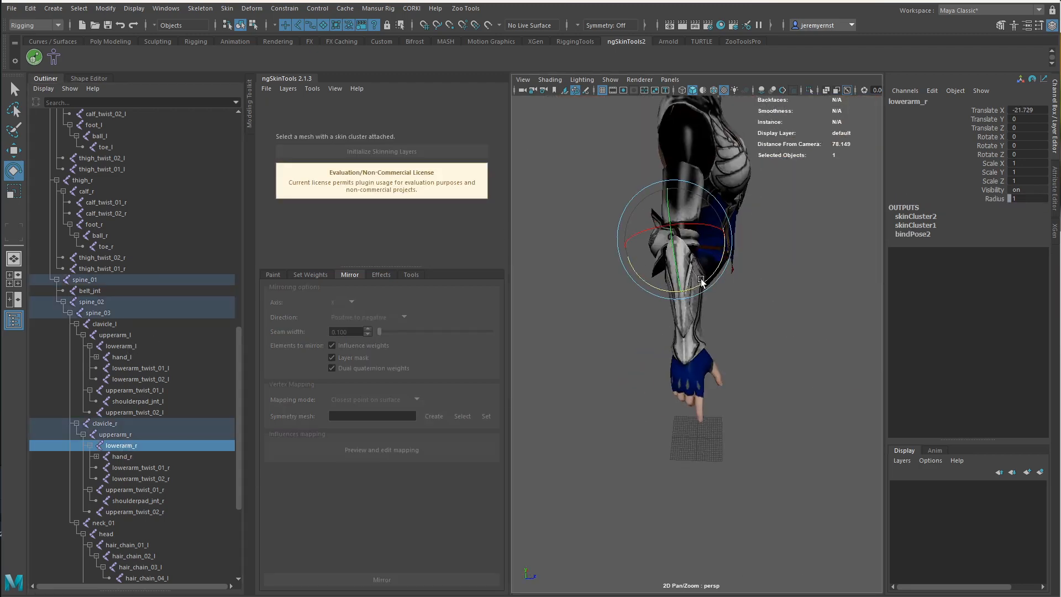
{"action": "left_click_drag", "start_coordinate": [701, 284], "coordinate": [732, 214]}
{"action": "left_click_drag", "start_coordinate": [738, 362], "coordinate": [785, 425], "text": "alt"}
{"action": "middle_click_drag", "start_coordinate": [784, 425], "coordinate": [714, 408], "text": "alt"}
{"action": "key", "text": "ctrl+z"}
{"action": "left_click", "coordinate": [792, 477]}
{"action": "middle_click_drag", "start_coordinate": [789, 418], "coordinate": [738, 419], "text": "alt"}
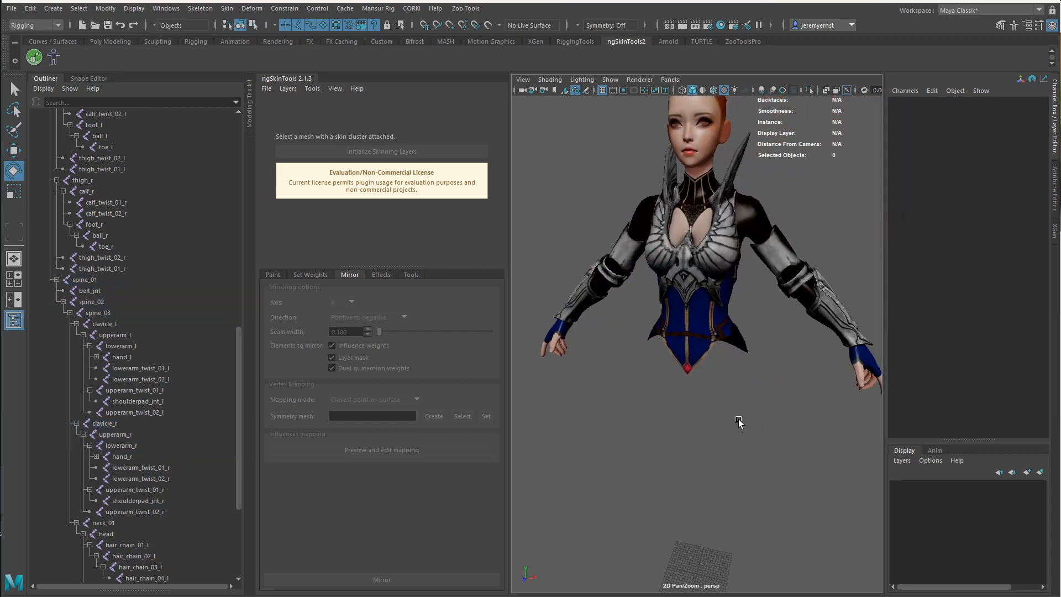